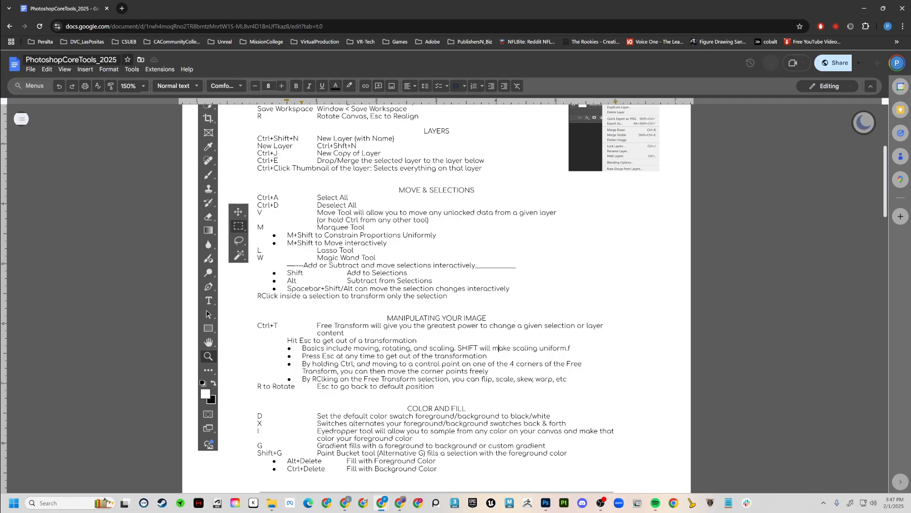
# Switch from the shortcut notes to Photoshop and activate the Gradient tool in place of the Paint Bucket tool
pyautogui.scroll(-2, 437, 285)
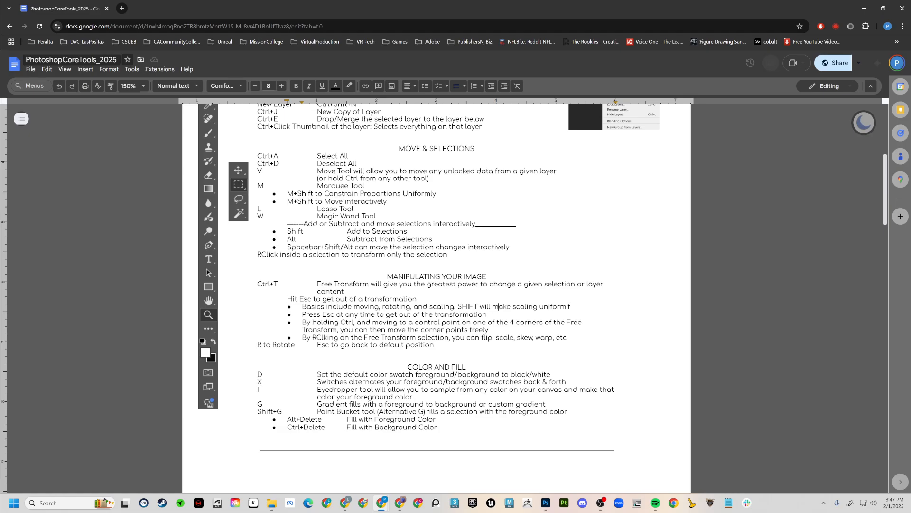
pyautogui.scroll(-4, 437, 285)
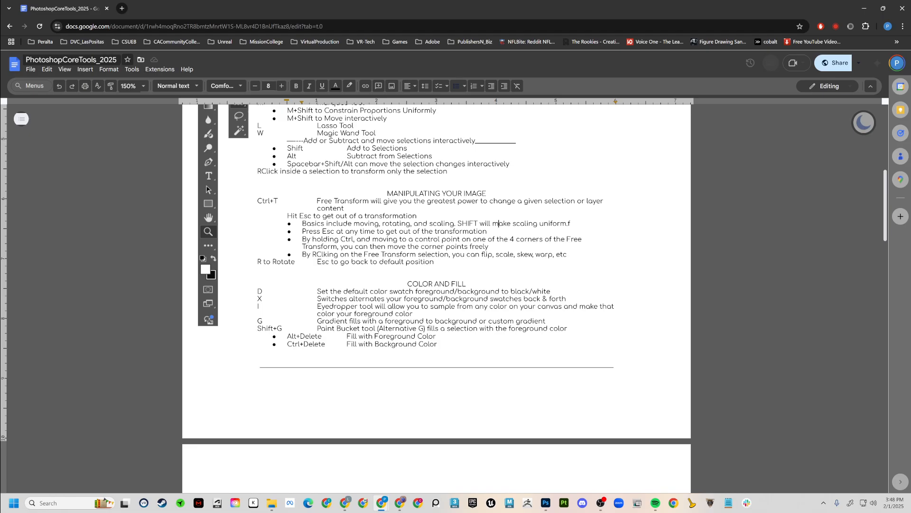
pyautogui.hotkey('alt', 'Tab')
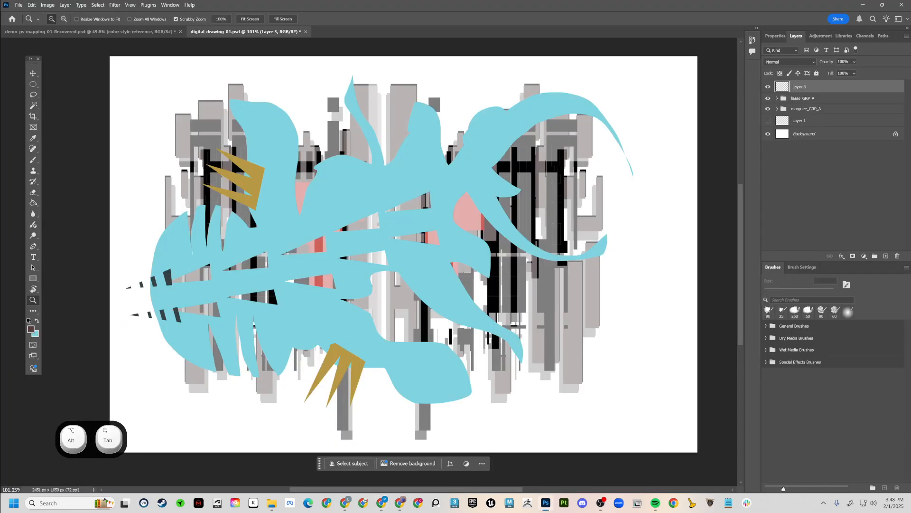
pyautogui.press('g')
pyautogui.click(34, 204)
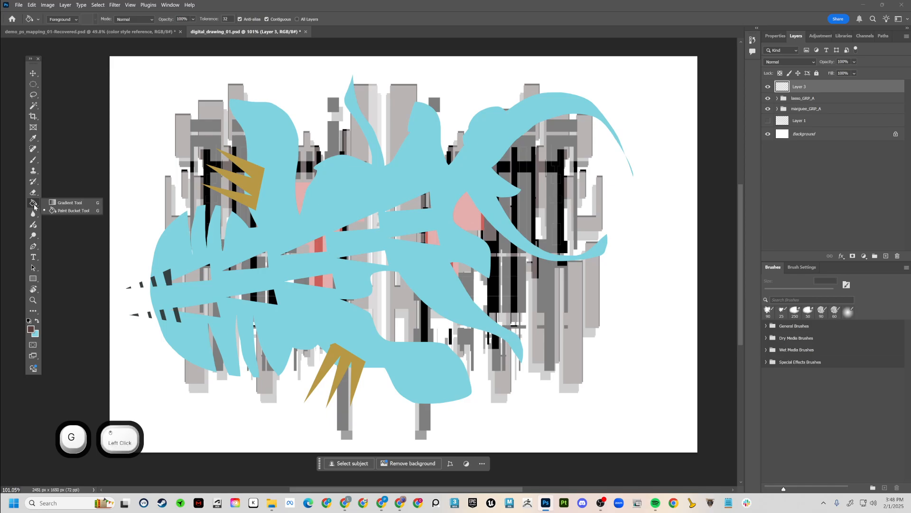
pyautogui.click(60, 203)
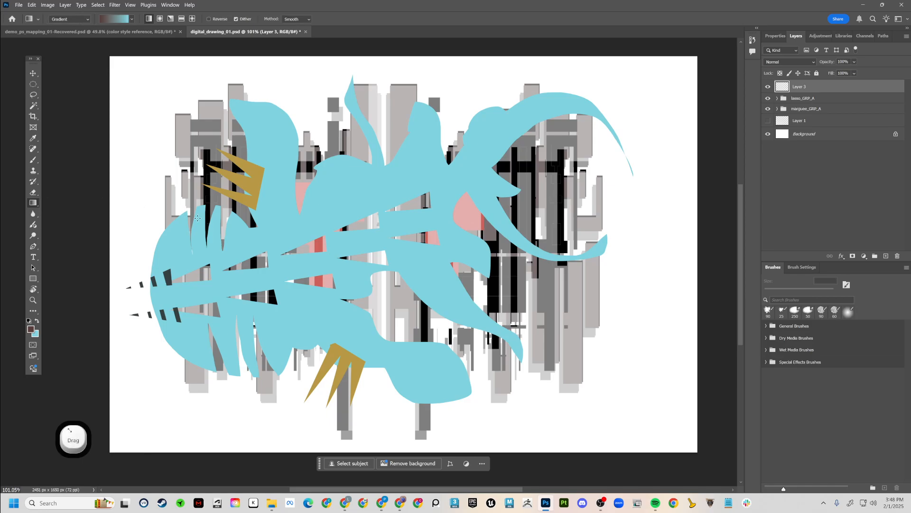
# Cycle between the Gradient and Paint Bucket tools, finishing on the Gradient tool
pyautogui.hotkey('shift', 'g')
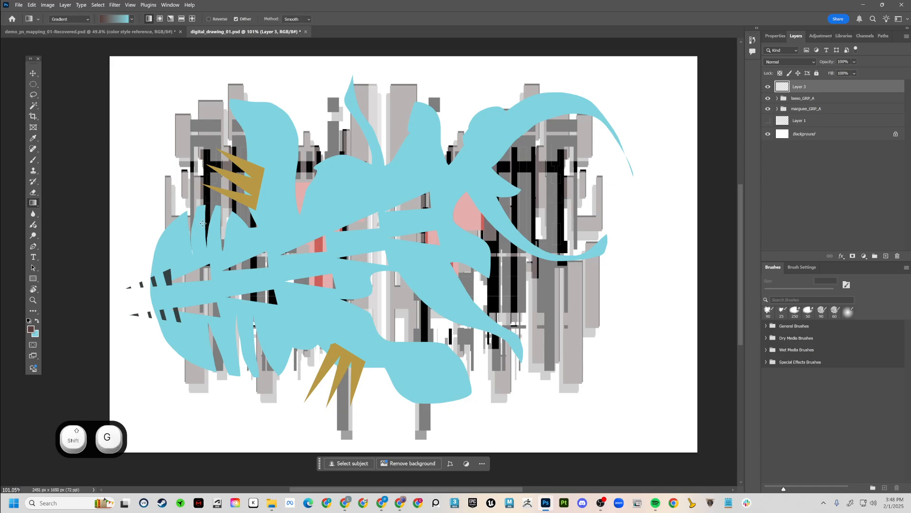
pyautogui.hotkey('shift', 'g')
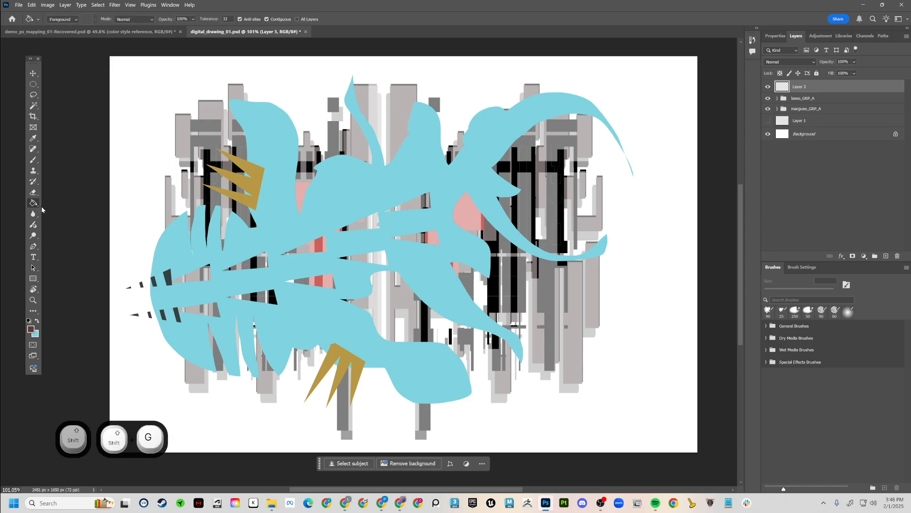
pyautogui.hotkey('shift', 'g')
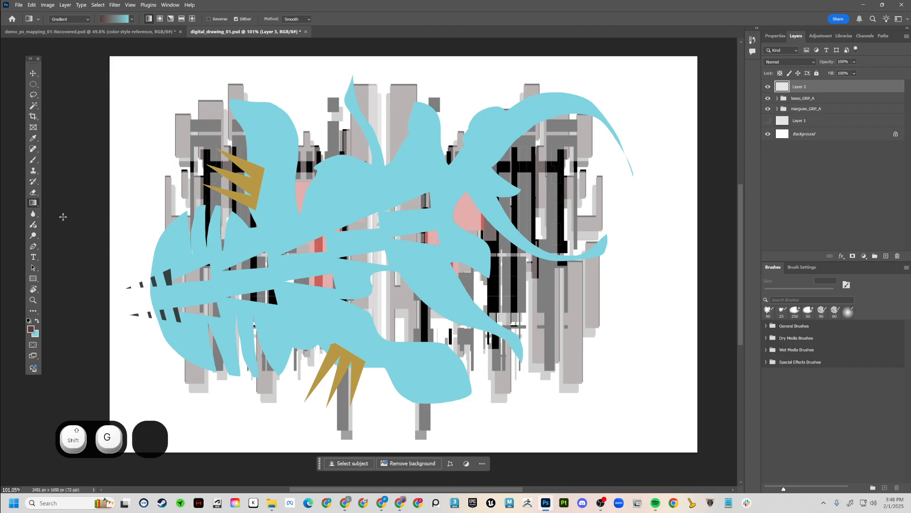
pyautogui.hotkey('shift', 'g')
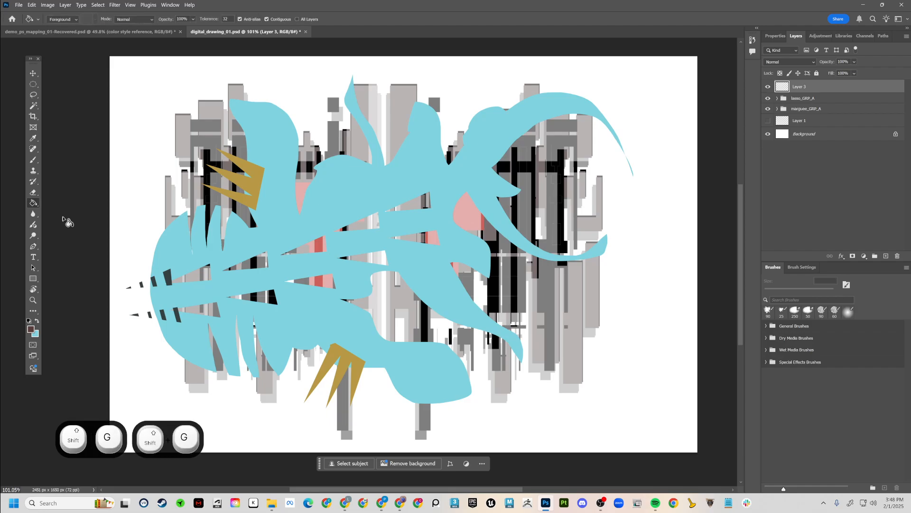
pyautogui.hotkey('shift', 'g')
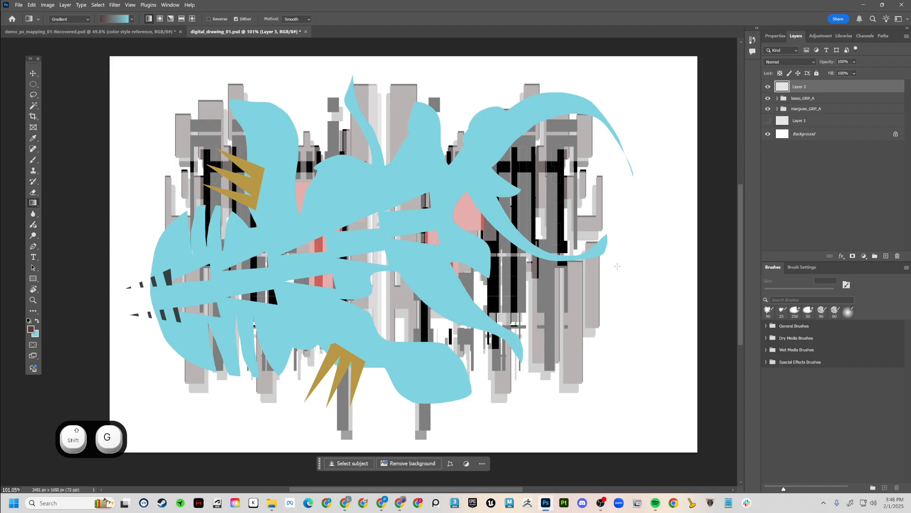
pyautogui.click(669, 68)
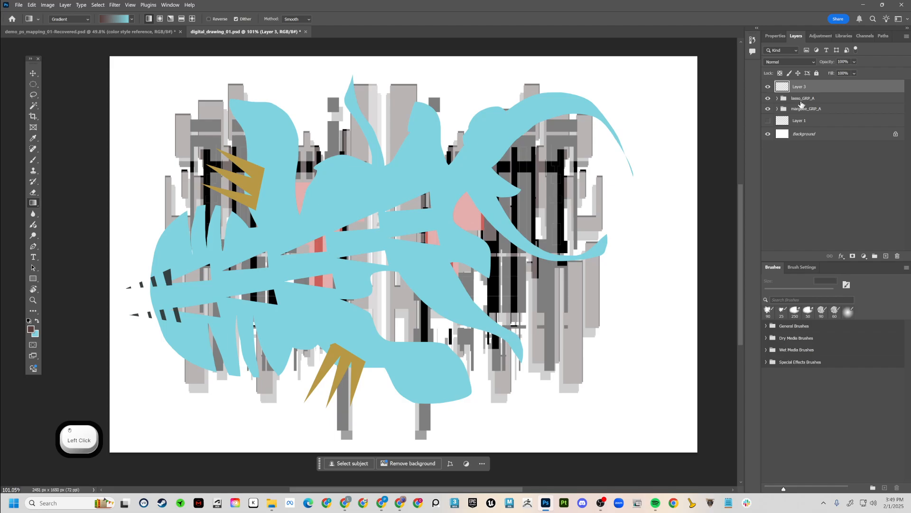
# Rename the topmost layer "gradient_warp_free_ transform"
pyautogui.click(803, 95)
pyautogui.click(801, 89)
pyautogui.doubleClick(799, 87)
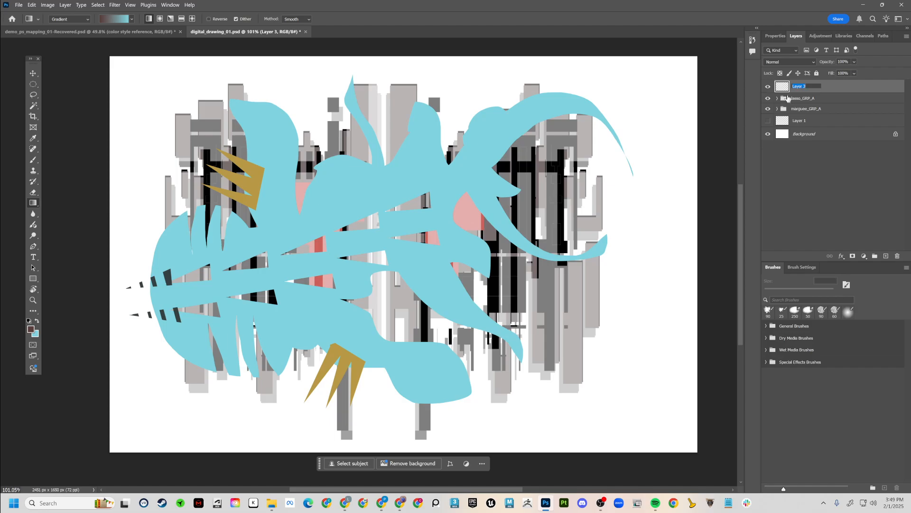
pyautogui.write('gradient')
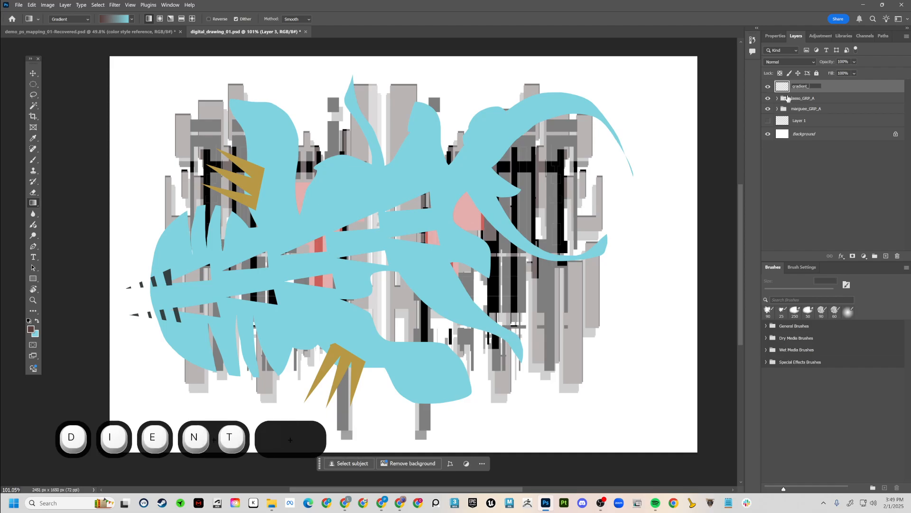
pyautogui.write('_warp+')
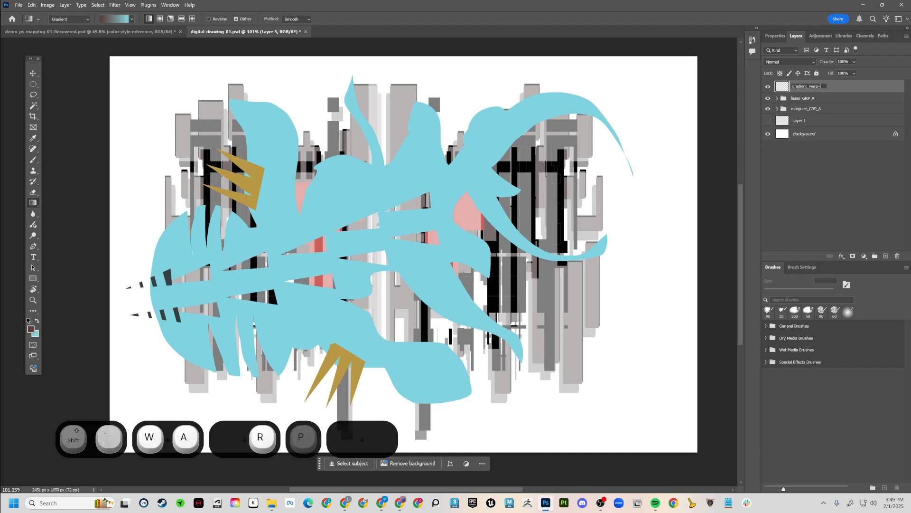
pyautogui.press('BackSpace')
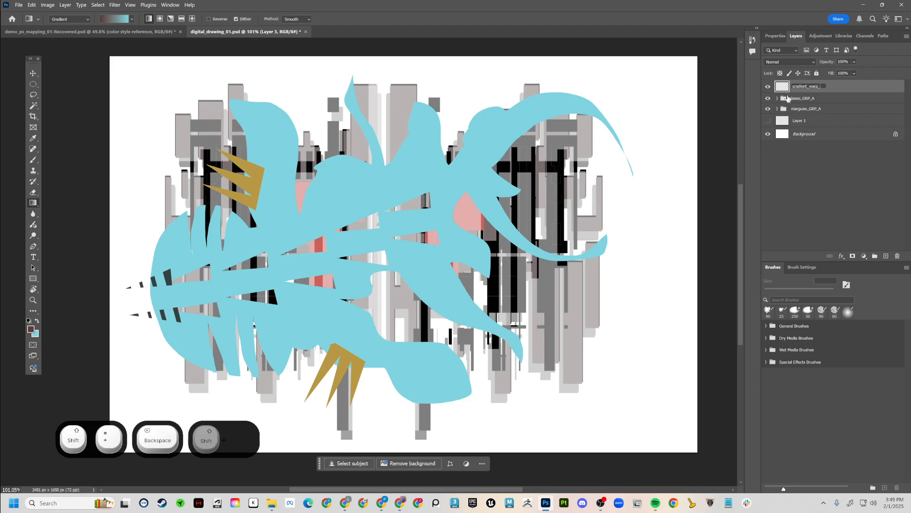
pyautogui.write('_tr')
pyautogui.press('BackSpace')
pyautogui.press('BackSpace')
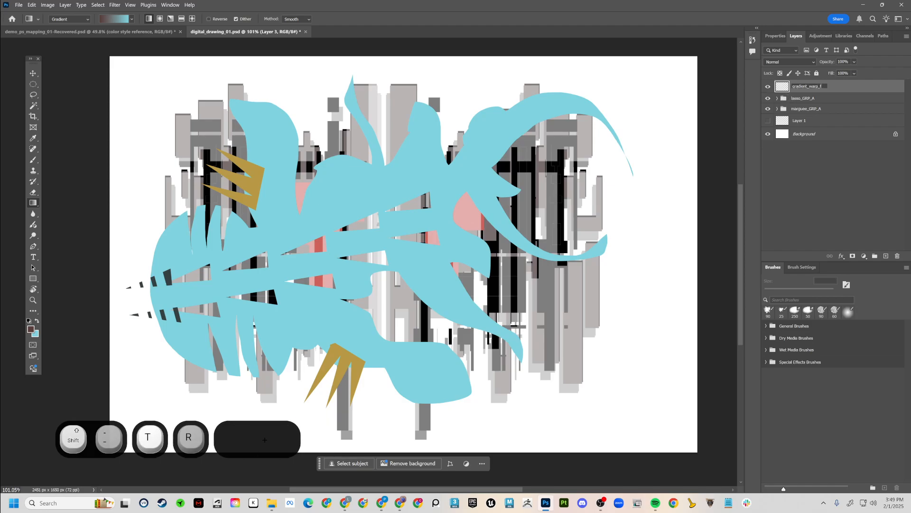
pyautogui.write('free_')
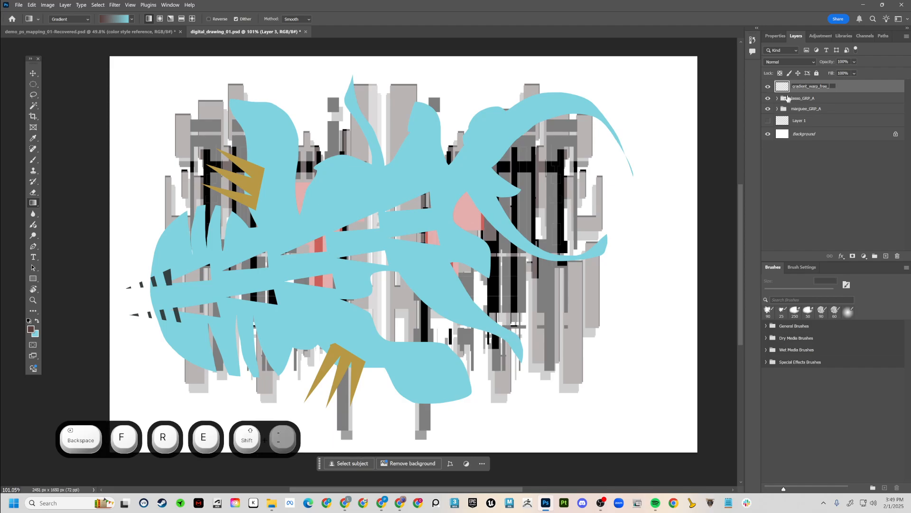
pyautogui.write(' transform')
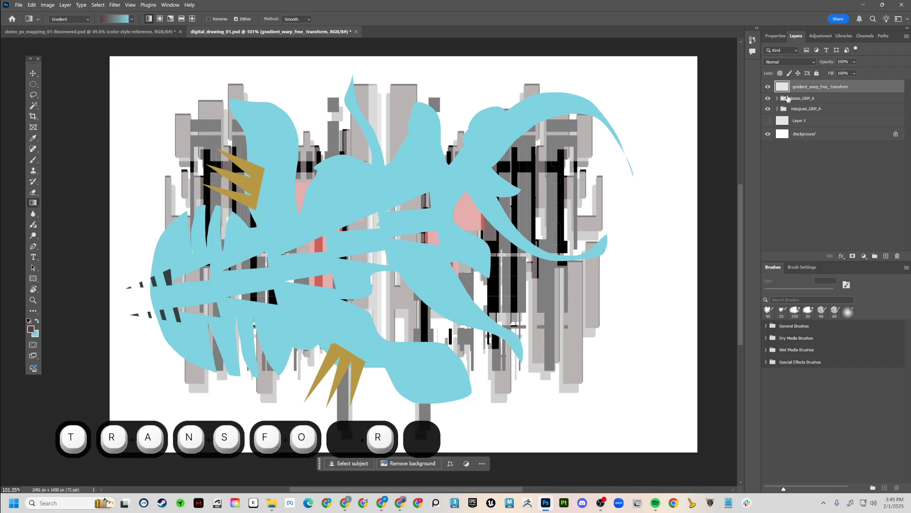
pyautogui.press('Return')
# Put the renamed gradient layer in a new group and name the group "free transforms"
pyautogui.hotkey('ctrl', 'g')
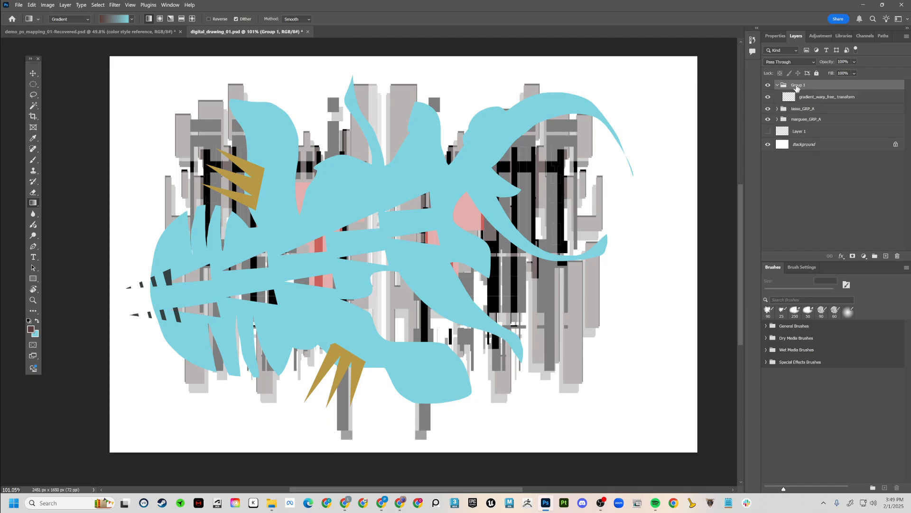
pyautogui.doubleClick(797, 86)
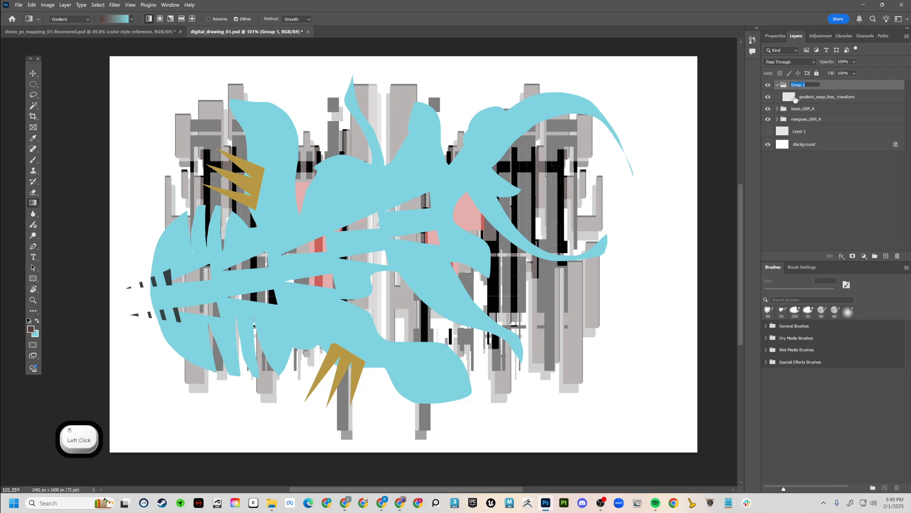
pyautogui.write('free')
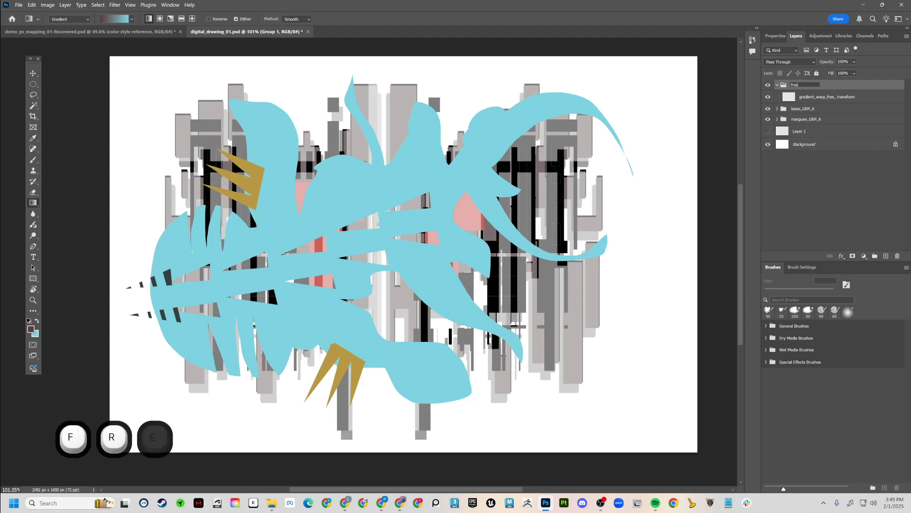
pyautogui.write(' transfors')
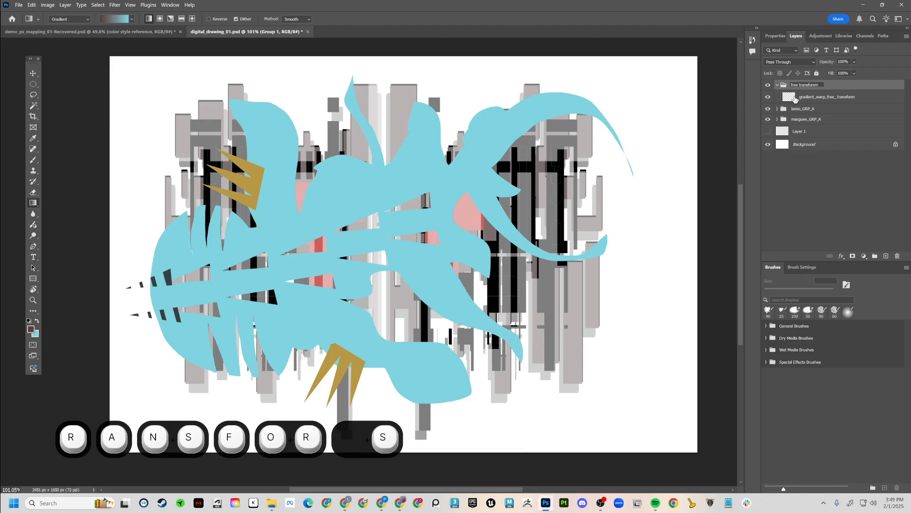
pyautogui.press('BackSpace')
pyautogui.write('ms')
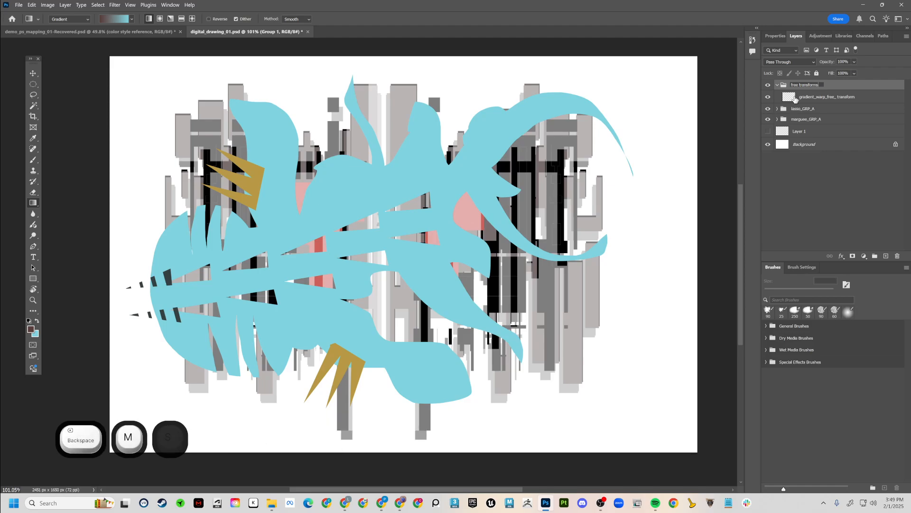
pyautogui.click(799, 99)
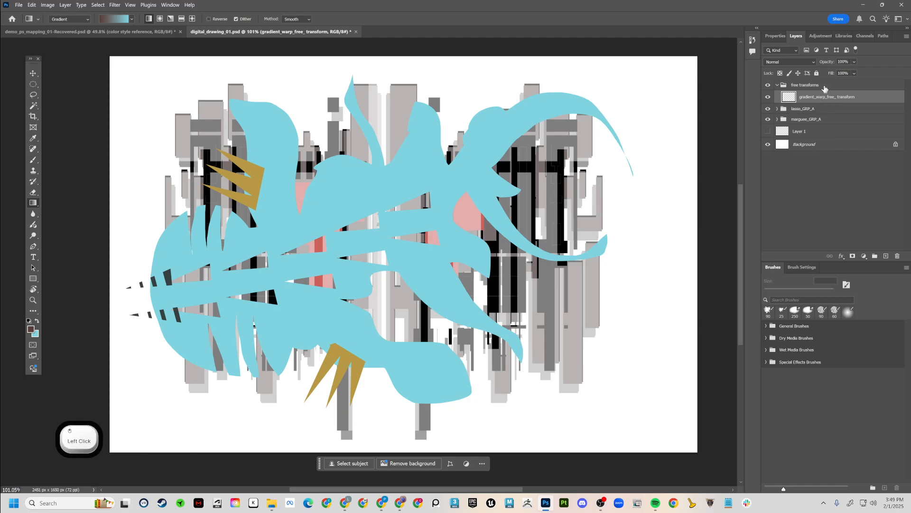
pyautogui.press('Escape')
pyautogui.click(814, 100)
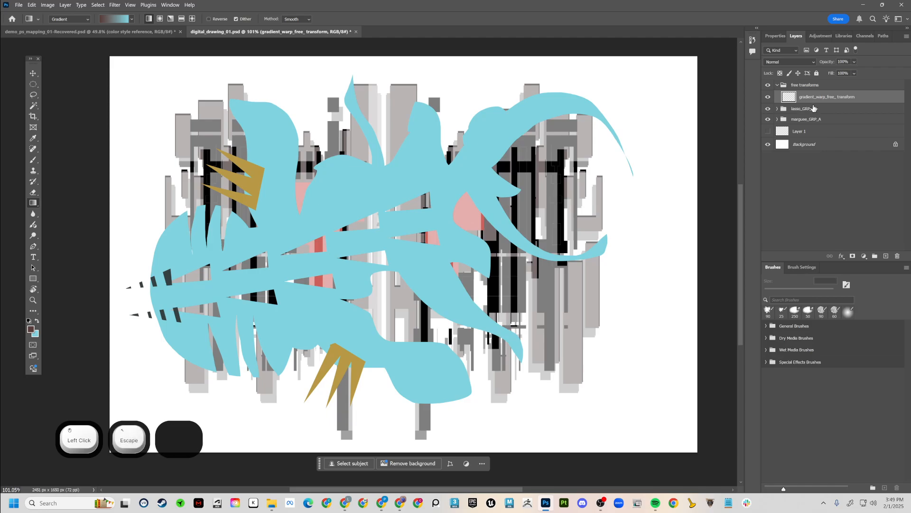
pyautogui.press('Escape')
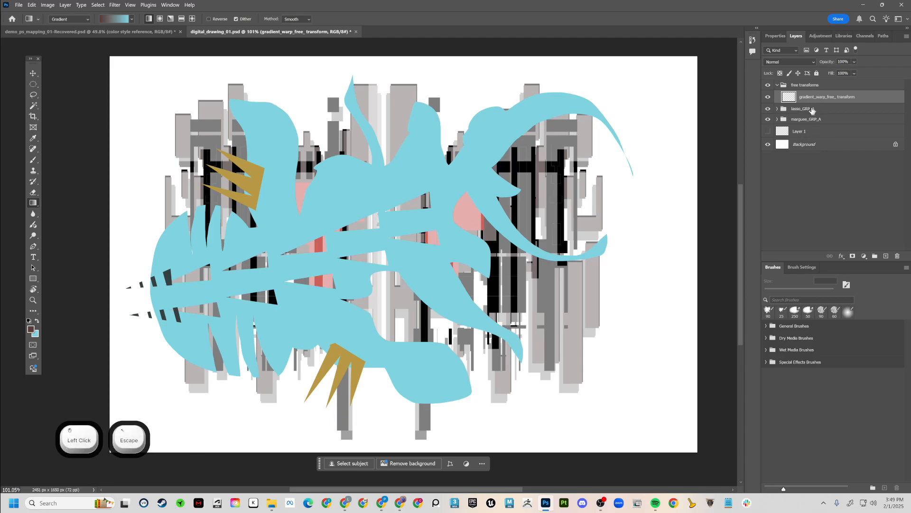
# Add a new layer named "gradient background" inside the free transforms group
pyautogui.click(814, 111)
pyautogui.click(843, 99)
pyautogui.hotkey('ctrl', 'shift', 'n')
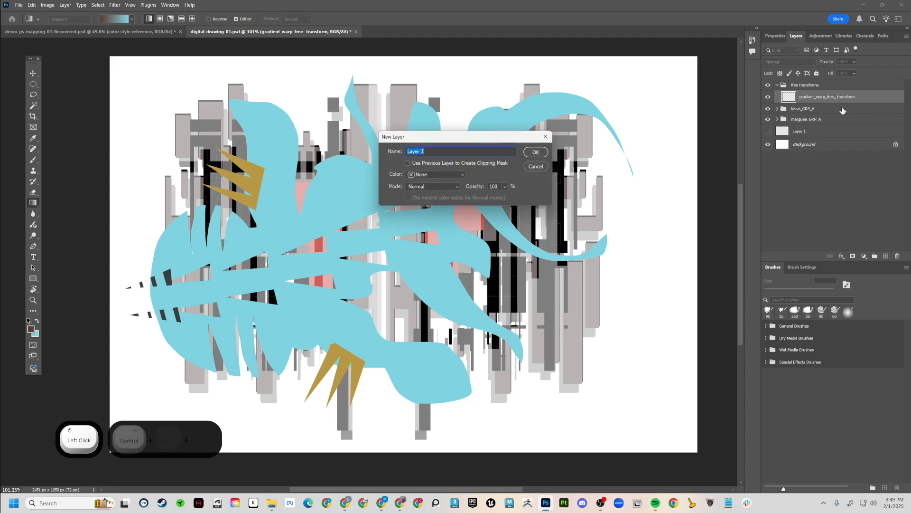
pyautogui.write('bacgroun')
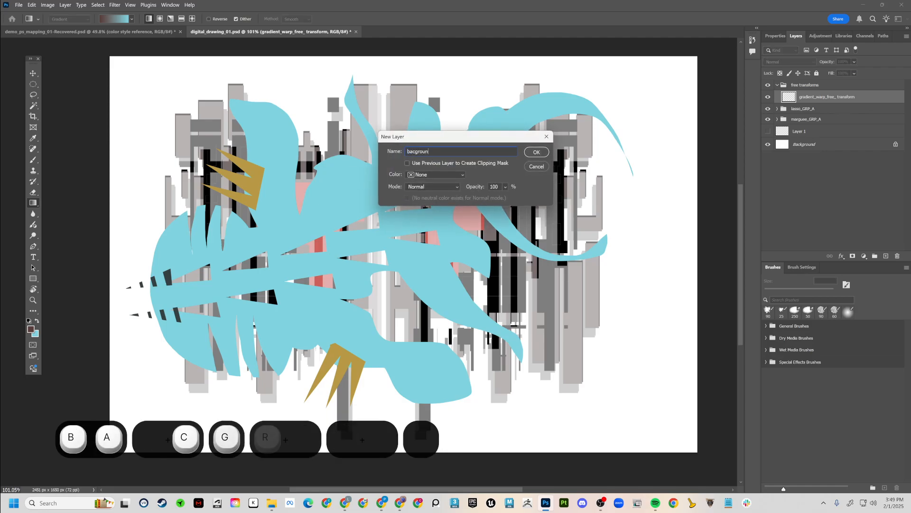
pyautogui.write('d')
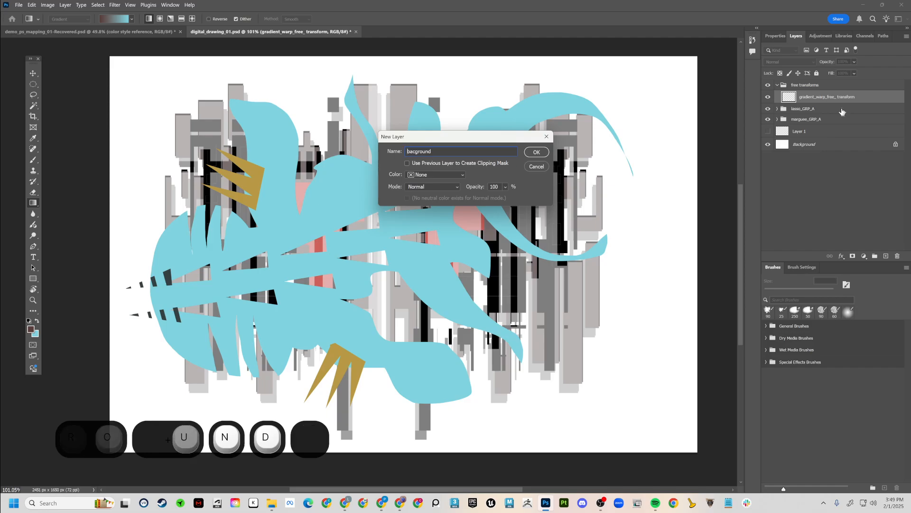
pyautogui.press('Home')
pyautogui.write('gradient')
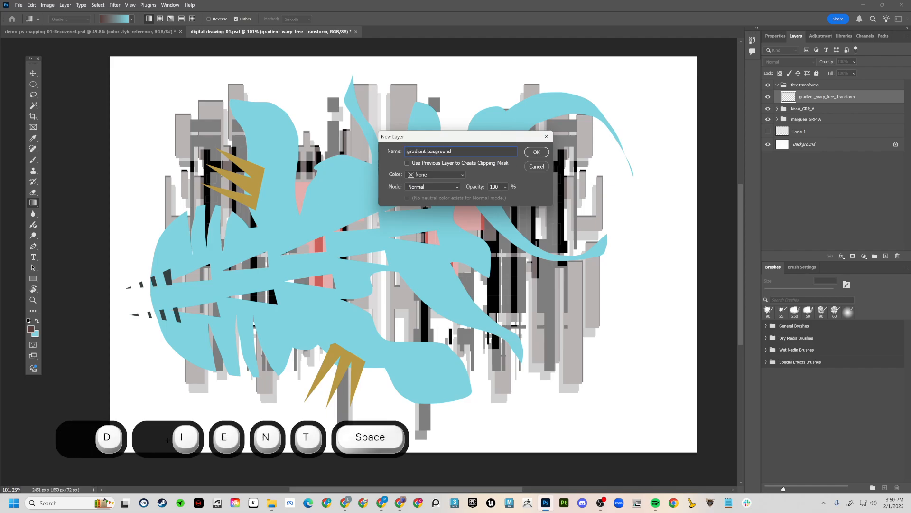
pyautogui.press('Right')
pyautogui.press('Left')
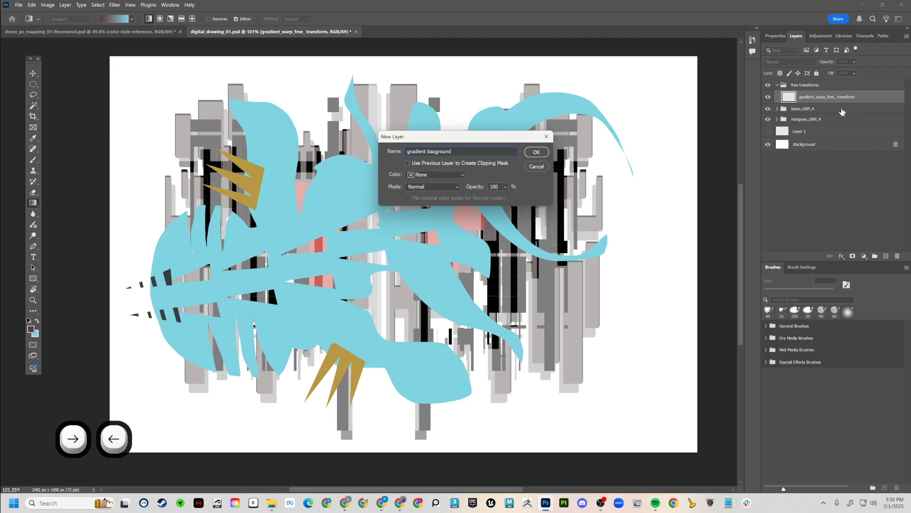
pyautogui.write('k')
pyautogui.press('Return')
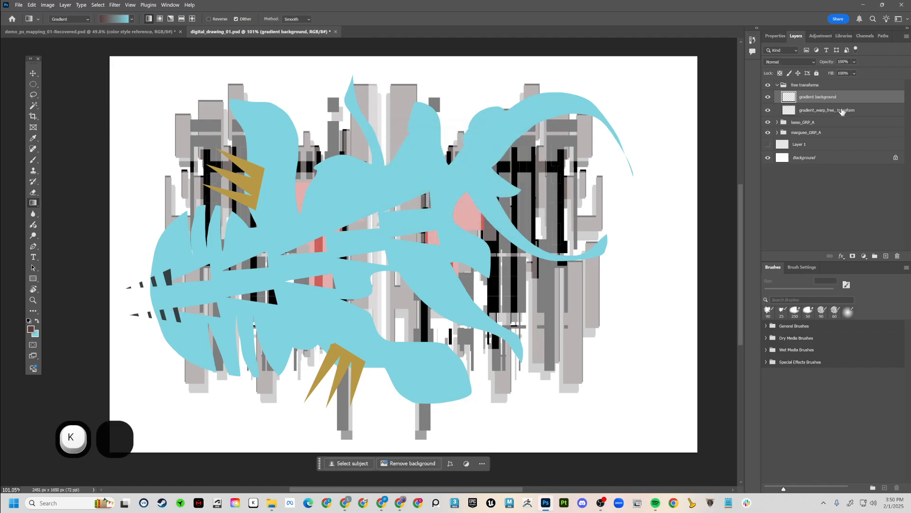
# Move the gradient background layer beneath the gradient warp layer and hide the lasso group, the marquee group and the Background layer
pyautogui.moveTo(820, 100); pyautogui.dragTo(816, 109)
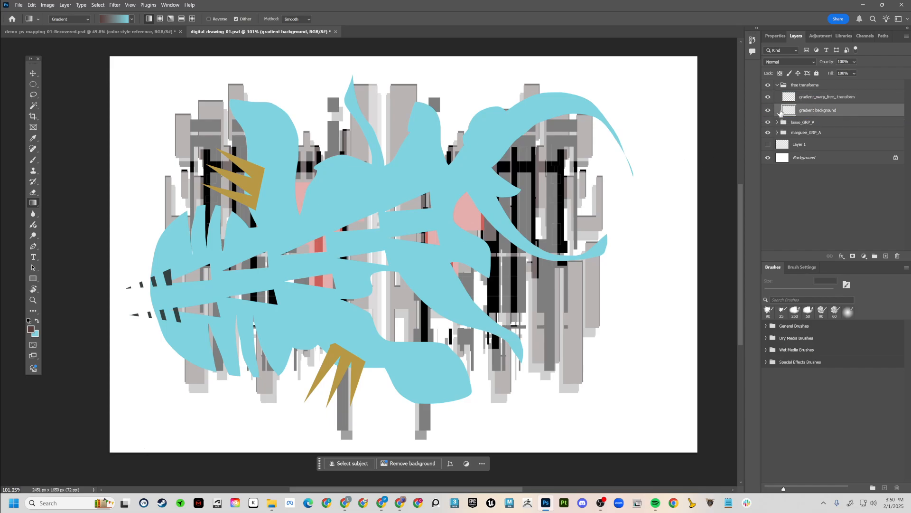
pyautogui.click(767, 85)
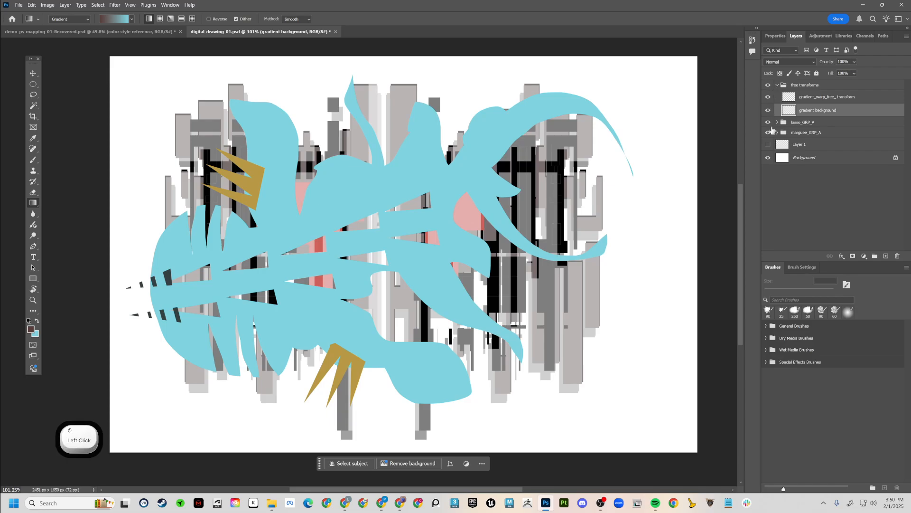
pyautogui.moveTo(768, 124); pyautogui.dragTo(768, 160)
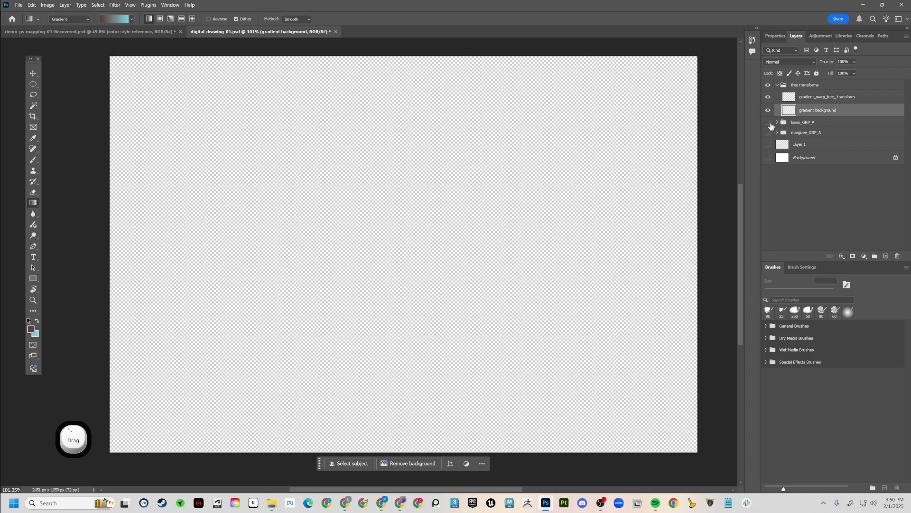
# Show the lasso group, the marquee group, Layer 1 and the Background layer again
pyautogui.moveTo(769, 124); pyautogui.dragTo(767, 158)
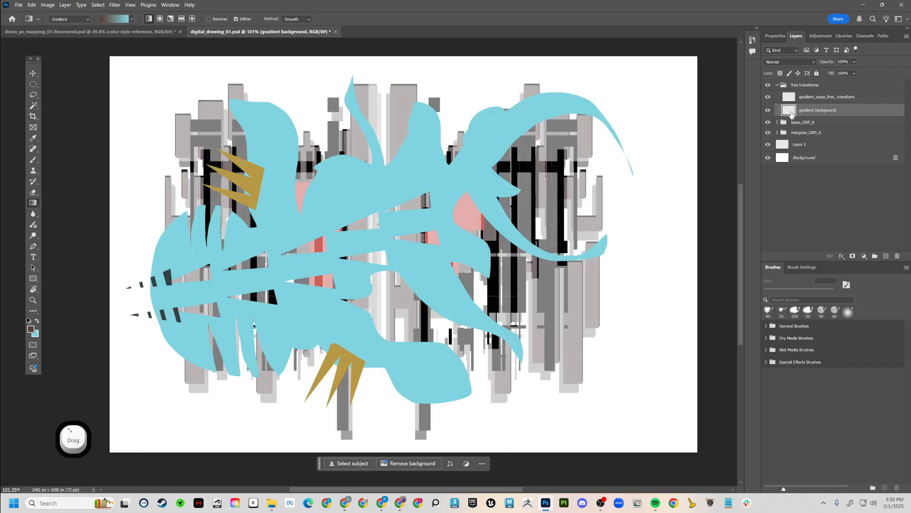
pyautogui.click(769, 123)
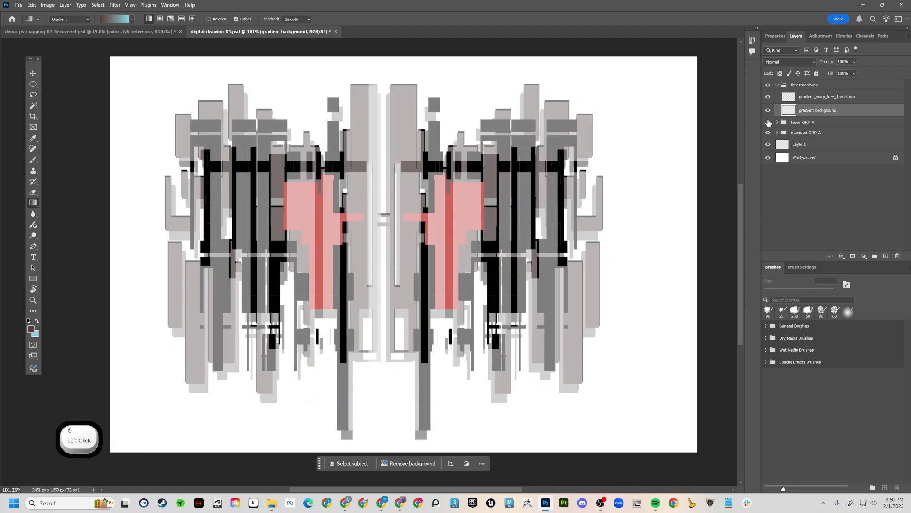
pyautogui.click(767, 134)
pyautogui.click(767, 133)
pyautogui.click(767, 133)
pyautogui.click(768, 133)
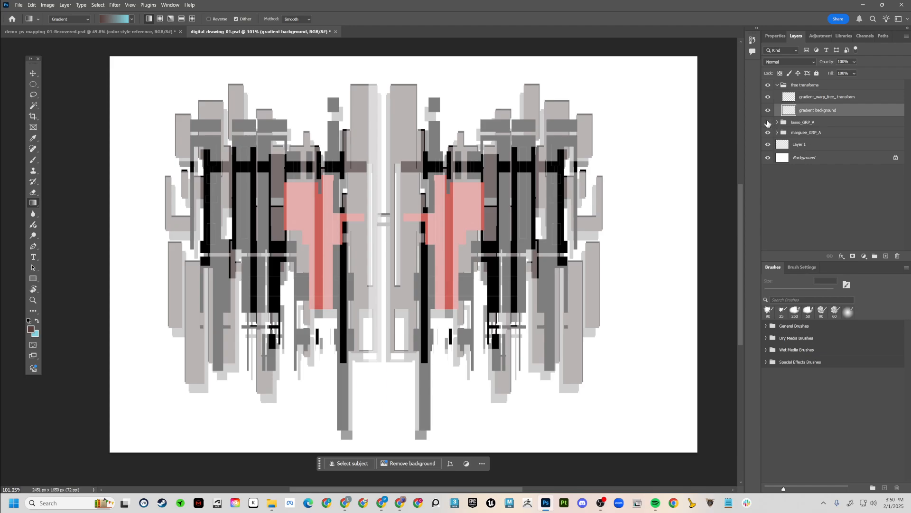
pyautogui.click(768, 122)
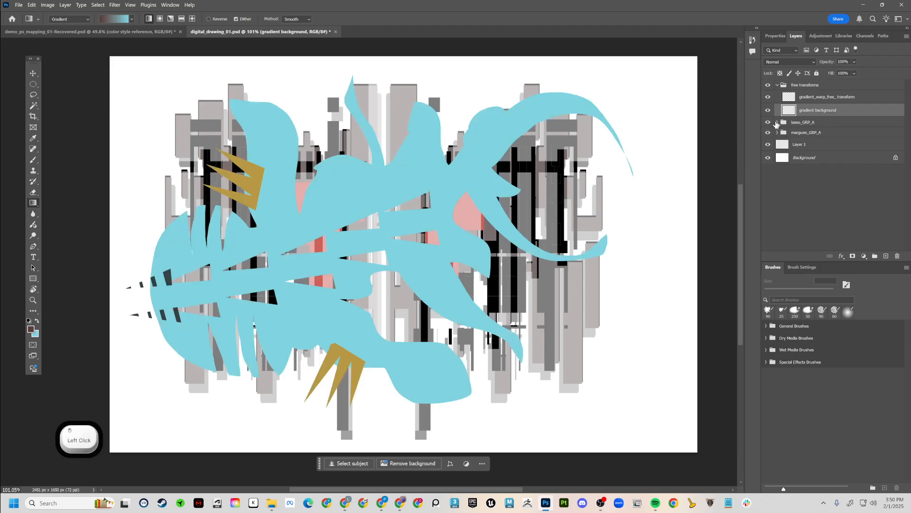
# Choose the black-to-white preset from the Basics gradients with the Gradient tool active on the gradient background layer
pyautogui.click(808, 98)
pyautogui.click(808, 109)
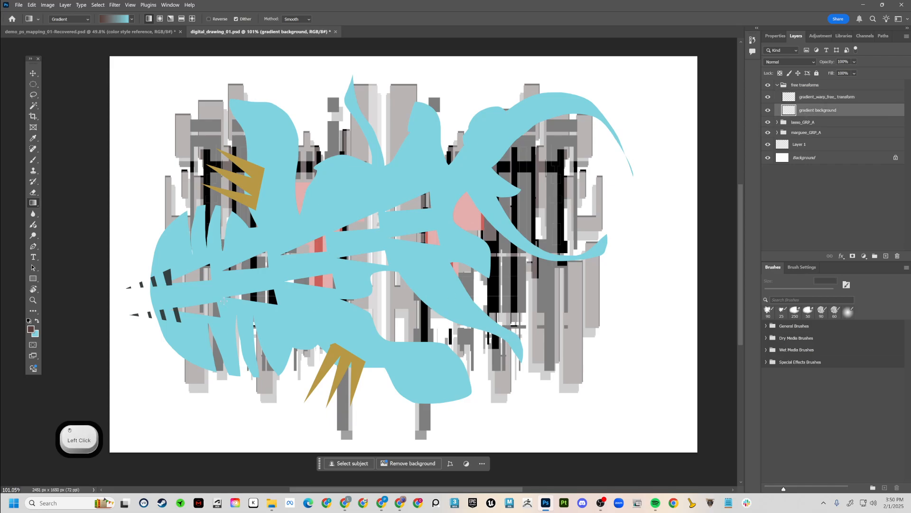
pyautogui.press('g')
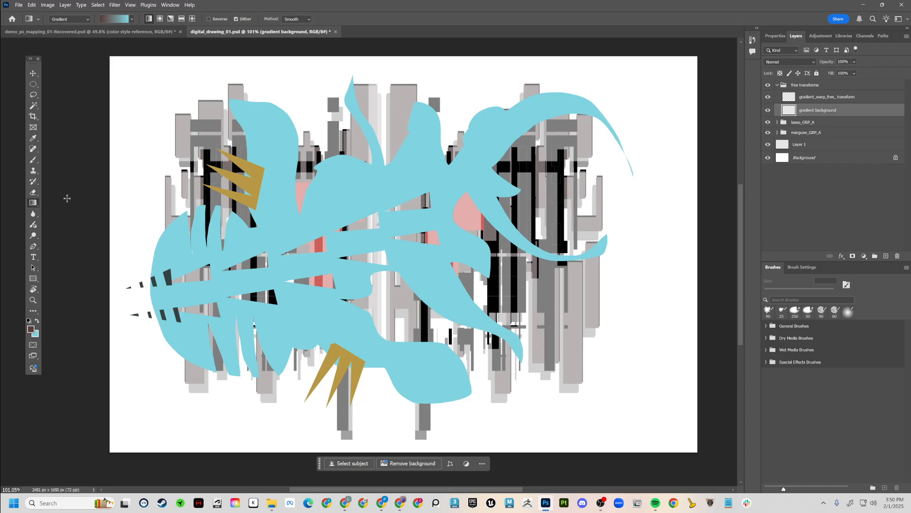
pyautogui.click(115, 21)
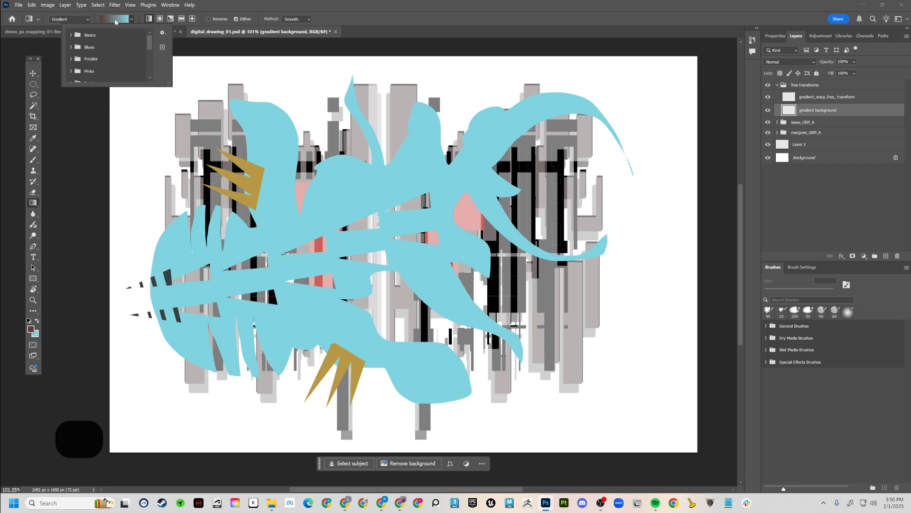
pyautogui.click(70, 35)
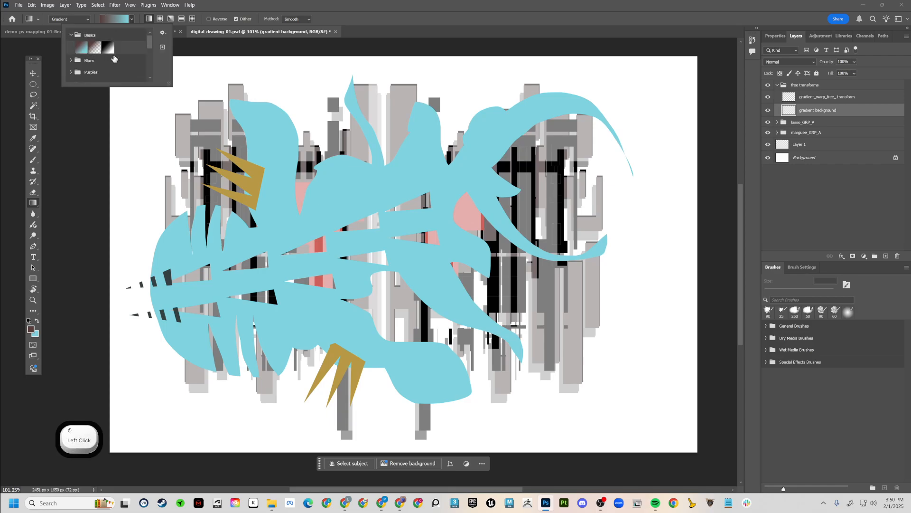
pyautogui.click(110, 49)
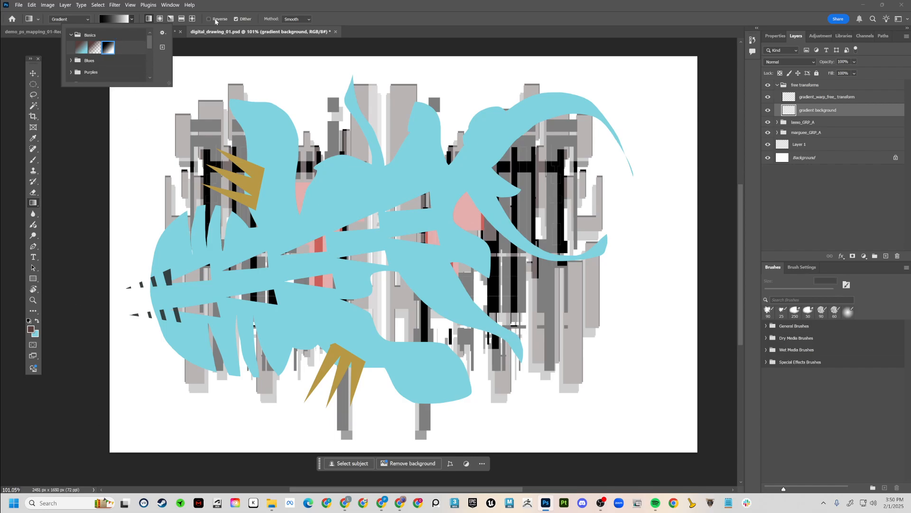
pyautogui.click(225, 3)
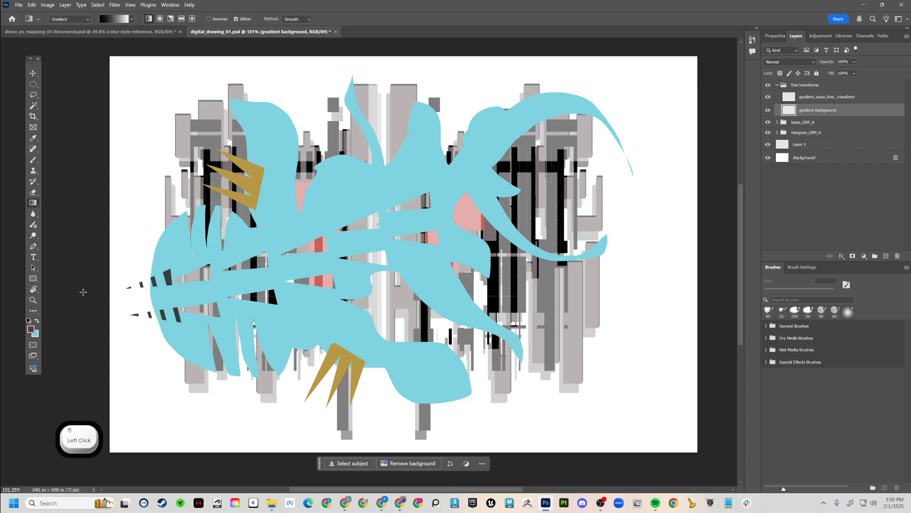
# Choose the foreground-to-background gradient from the Basics presets and reset the foreground and background colors to black and white
pyautogui.click(132, 19)
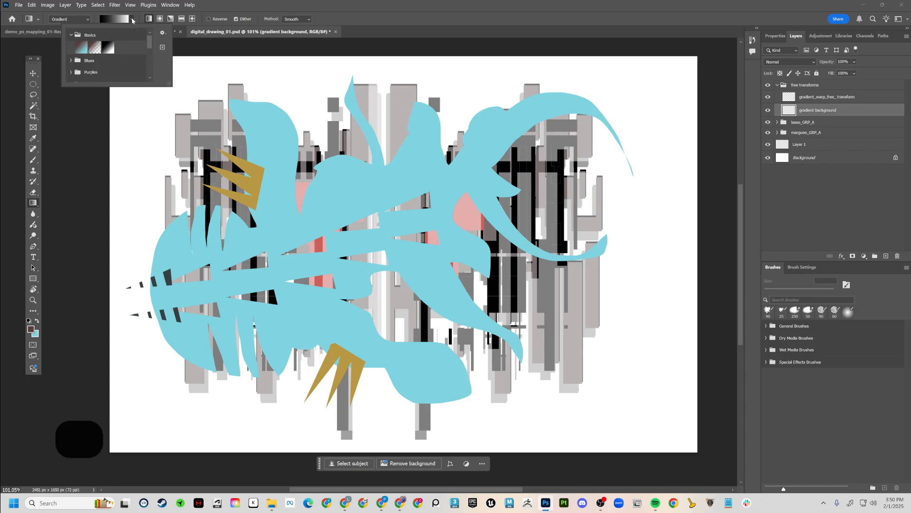
pyautogui.click(82, 47)
pyautogui.click(250, 49)
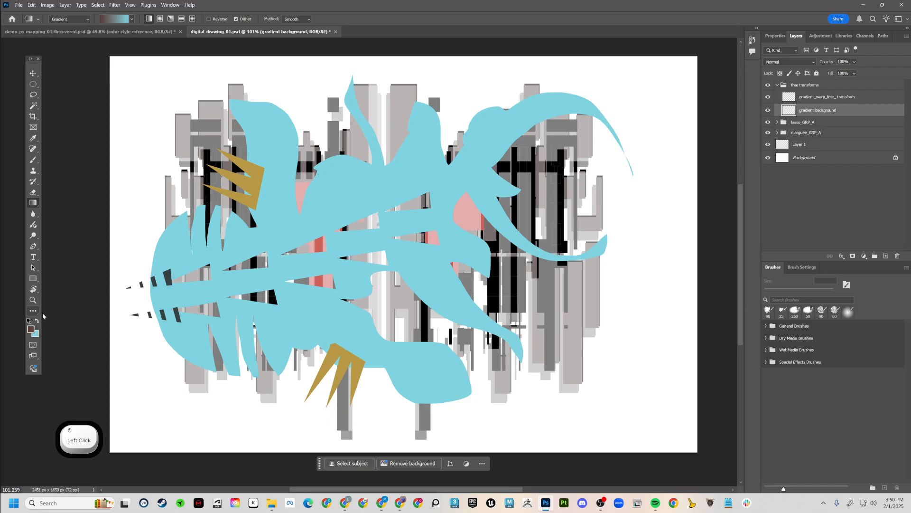
pyautogui.press('d')
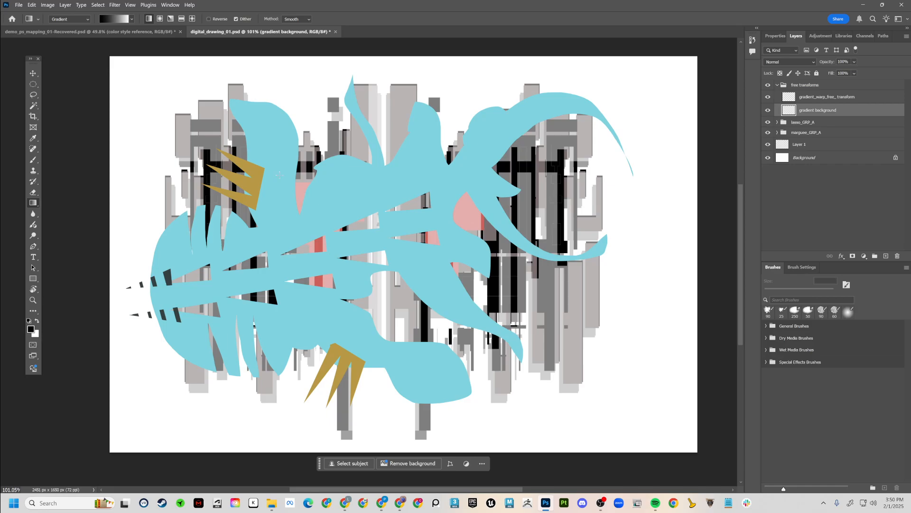
# Fill the gradient background layer with a vertical black-to-white linear gradient from the canvas's top edge to its bottom edge
pyautogui.moveTo(397, 55); pyautogui.dragTo(432, 272)
pyautogui.moveTo(422, 242); pyautogui.dragTo(398, 455)
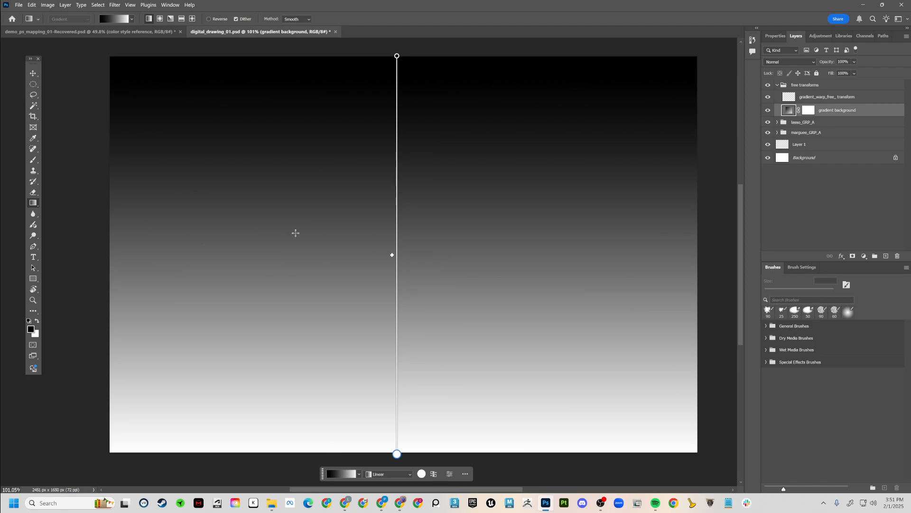
pyautogui.press('Return')
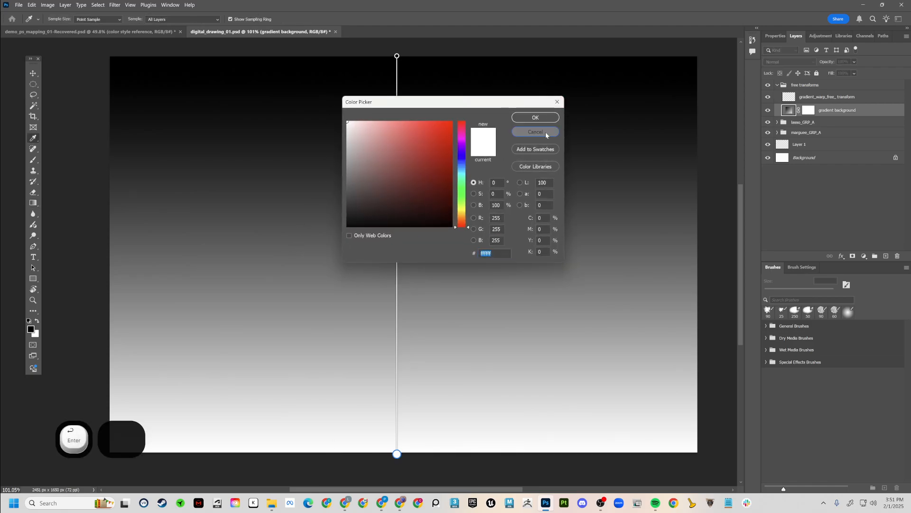
pyautogui.click(545, 132)
pyautogui.click(822, 99)
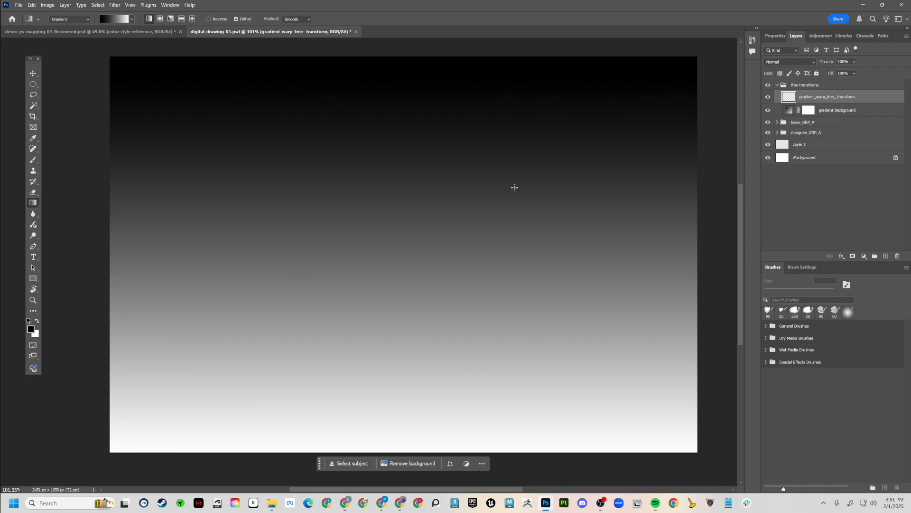
pyautogui.click(822, 101)
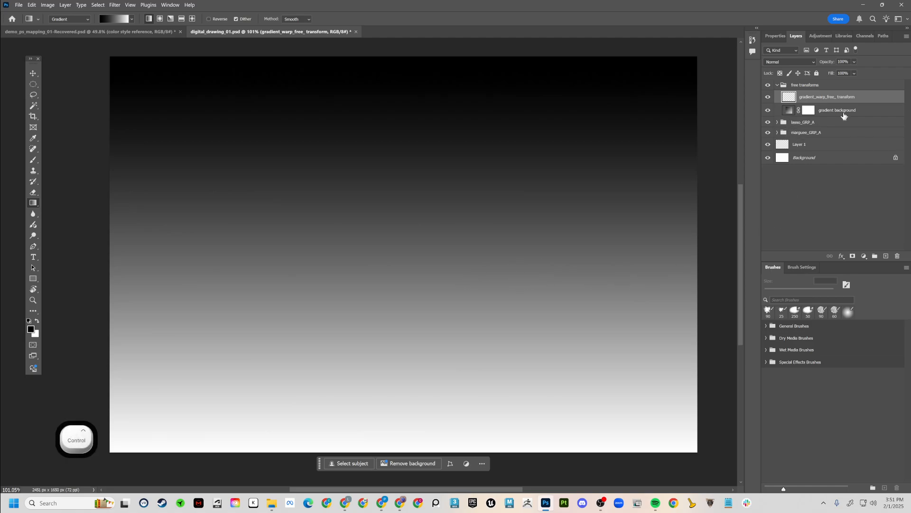
# Reselect the gradient background layer's fill and set the background color to muted teal 599c9b
pyautogui.click(788, 110)
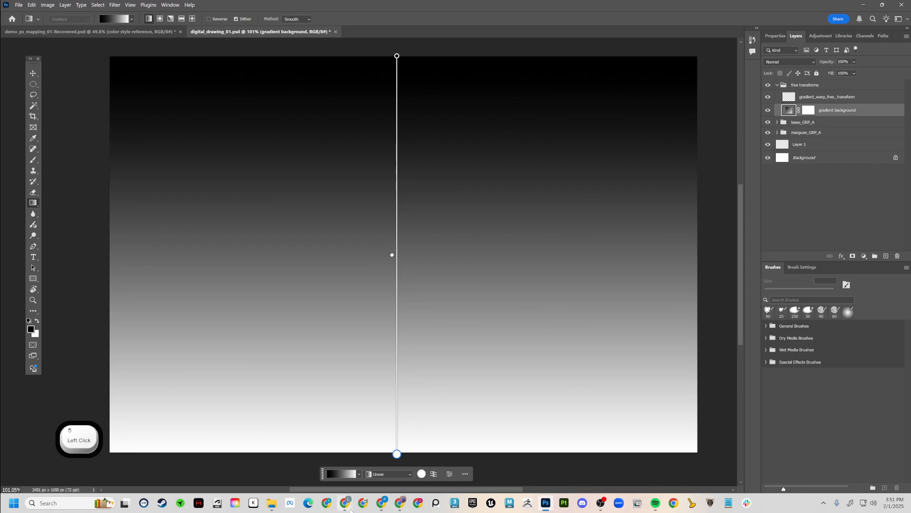
pyautogui.click(396, 454)
pyautogui.click(347, 480)
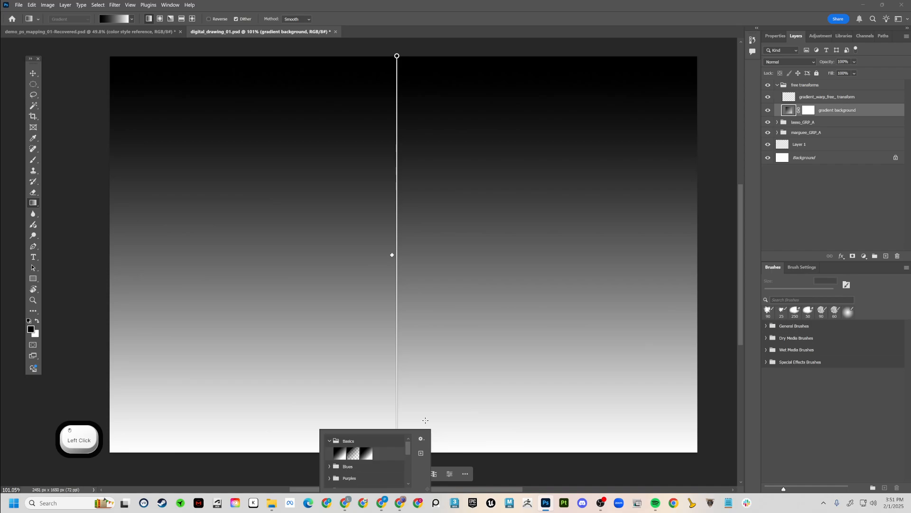
pyautogui.click(34, 336)
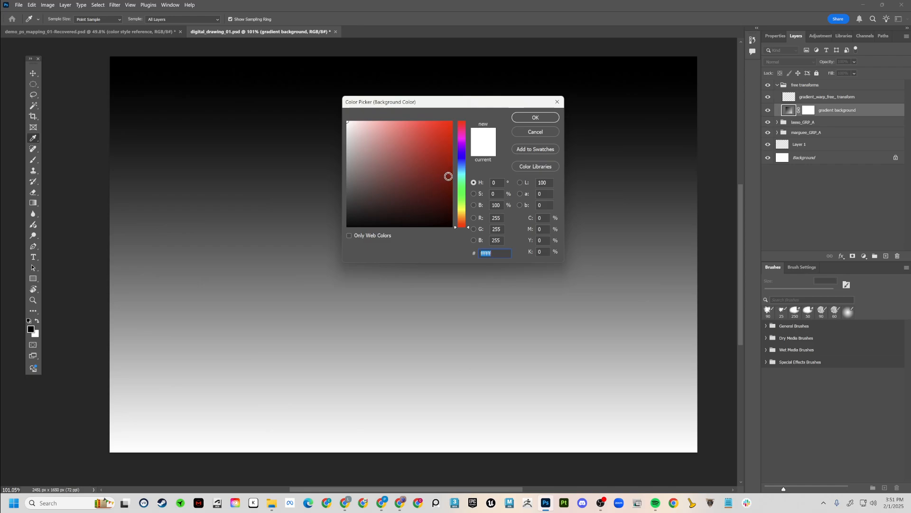
pyautogui.moveTo(466, 177); pyautogui.dragTo(466, 174)
pyautogui.click(392, 162)
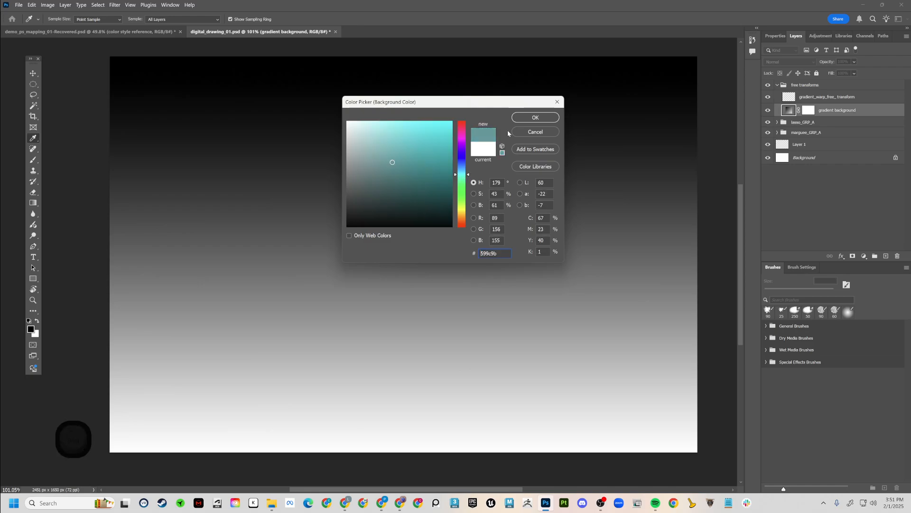
pyautogui.click(540, 121)
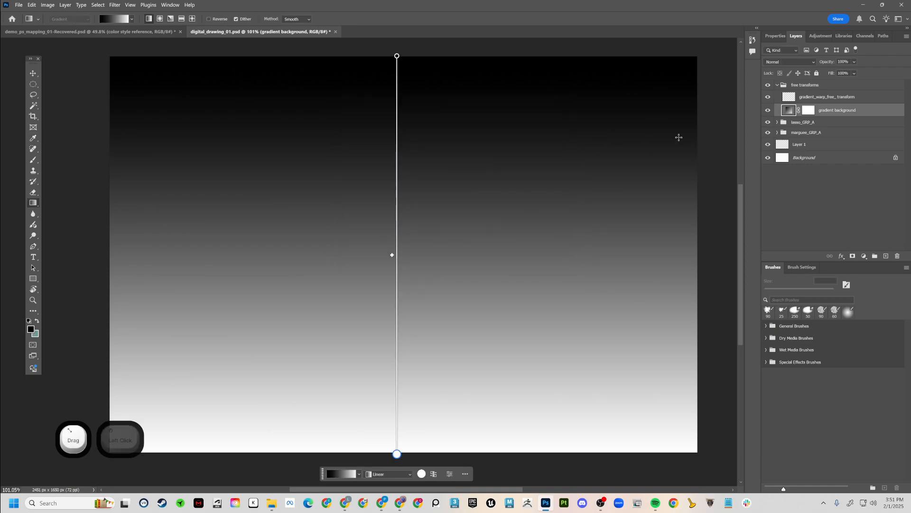
# Set the foreground color to a light orange
pyautogui.click(31, 328)
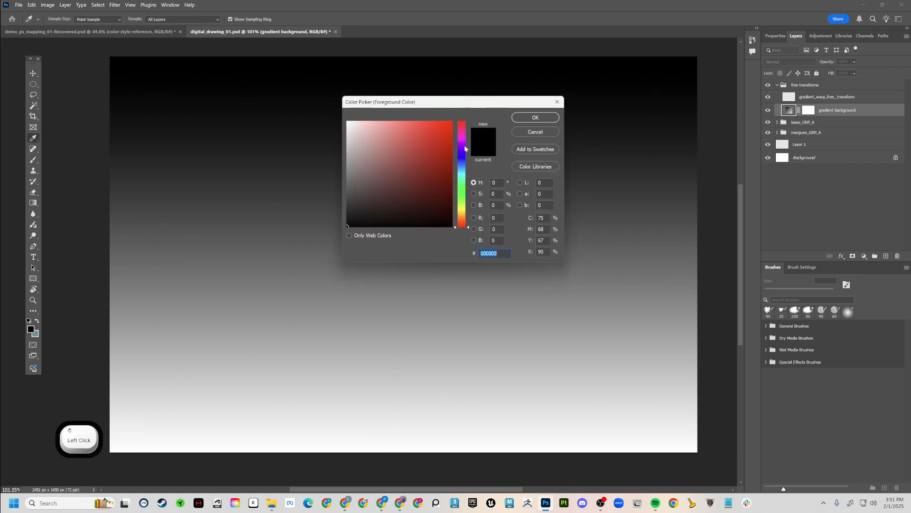
pyautogui.moveTo(460, 205); pyautogui.dragTo(460, 217)
pyautogui.moveTo(421, 142); pyautogui.dragTo(398, 129)
pyautogui.click(559, 117)
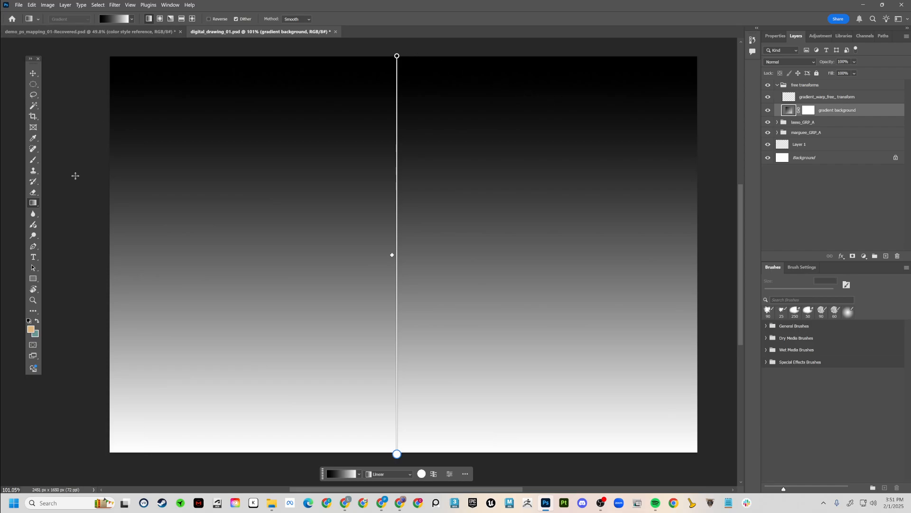
# Redraw the gradient vertically from just above the canvas to near its lower edge and apply the orange-to-teal foreground-to-background preset
pyautogui.click(32, 213)
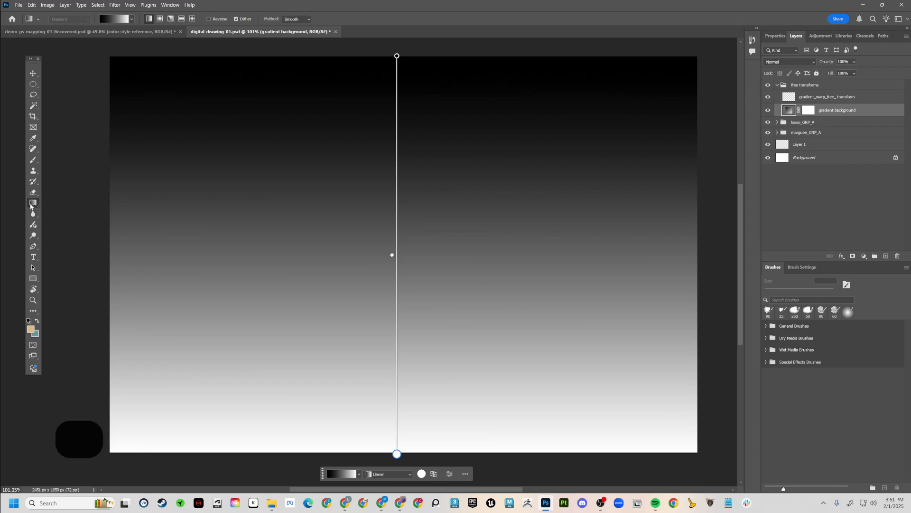
pyautogui.click(337, 48)
pyautogui.moveTo(337, 48); pyautogui.dragTo(332, 439)
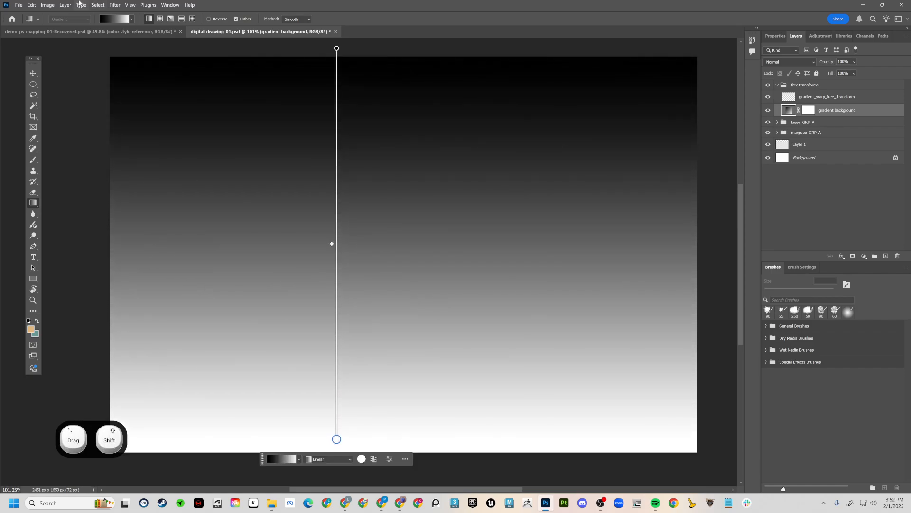
pyautogui.click(130, 18)
pyautogui.click(82, 47)
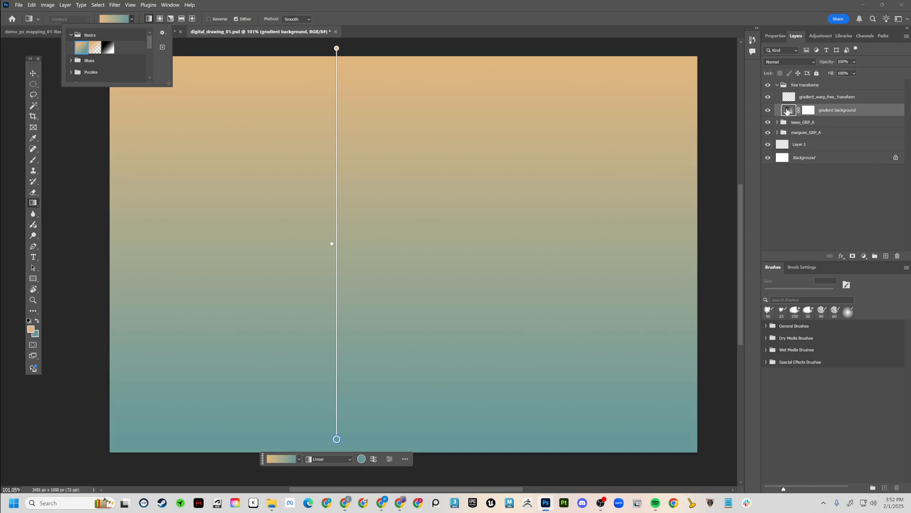
pyautogui.click(769, 111)
pyautogui.click(769, 112)
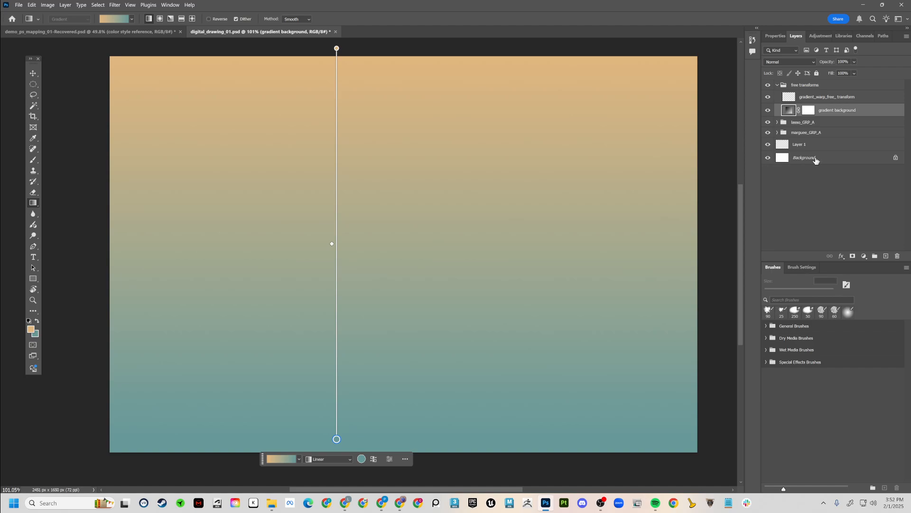
# Fully lock the gradient warp layer and the gradient background layer
pyautogui.click(838, 96)
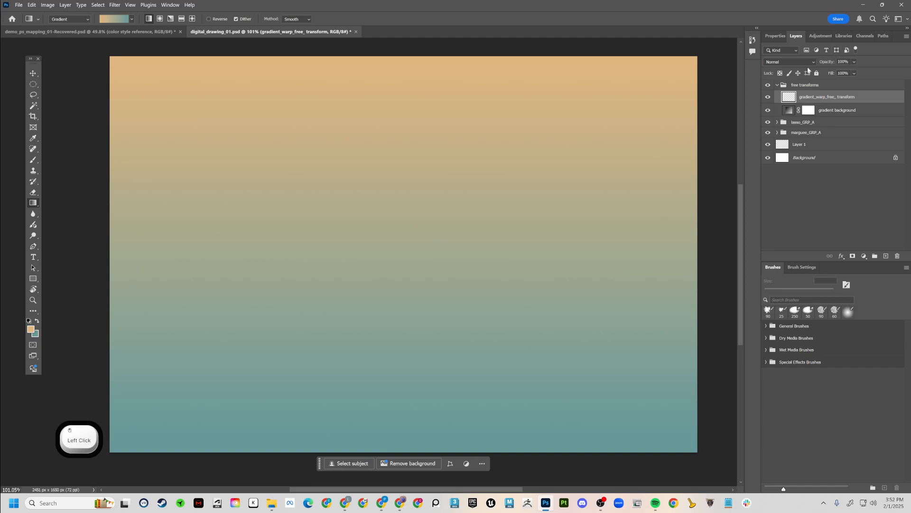
pyautogui.click(817, 73)
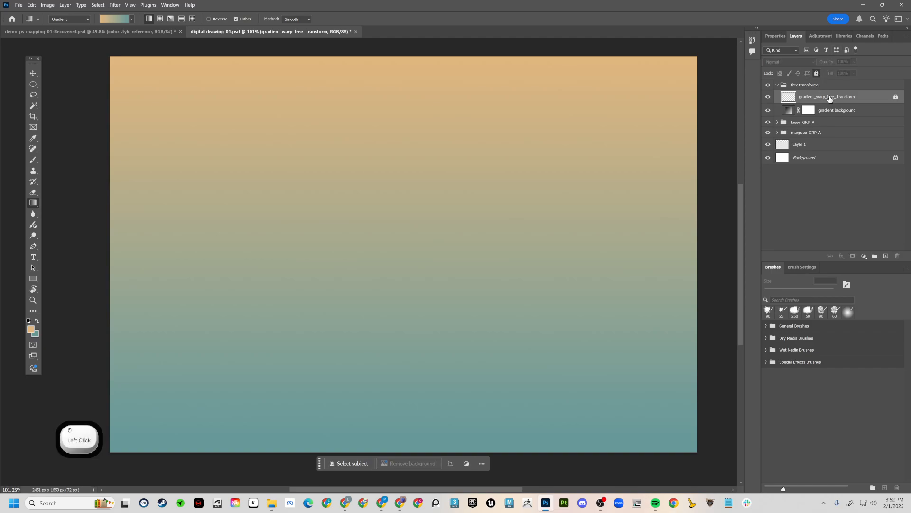
pyautogui.click(831, 111)
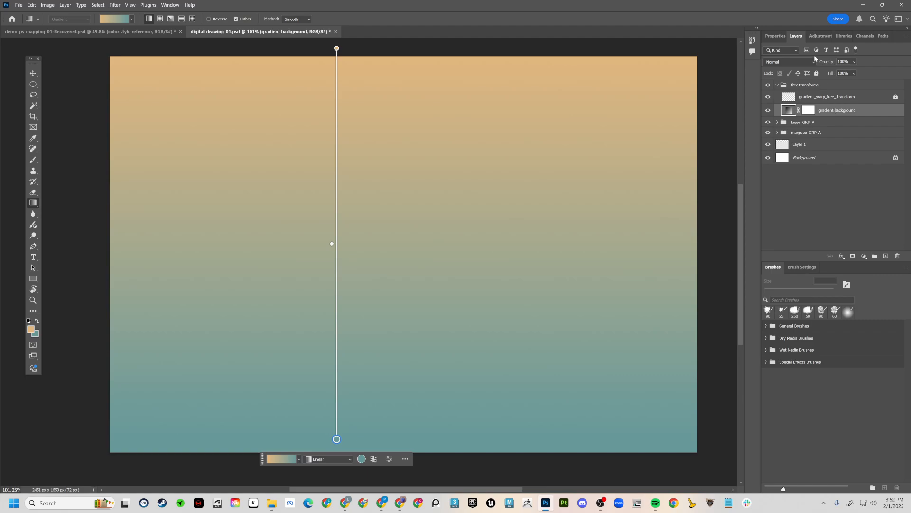
pyautogui.click(817, 74)
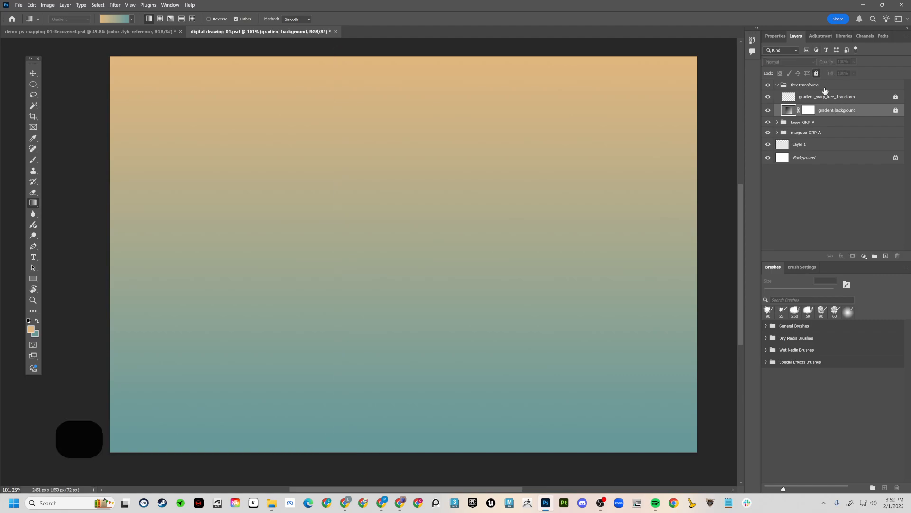
# Unlock the gradient warp layer and select the gradient background layer
pyautogui.click(844, 98)
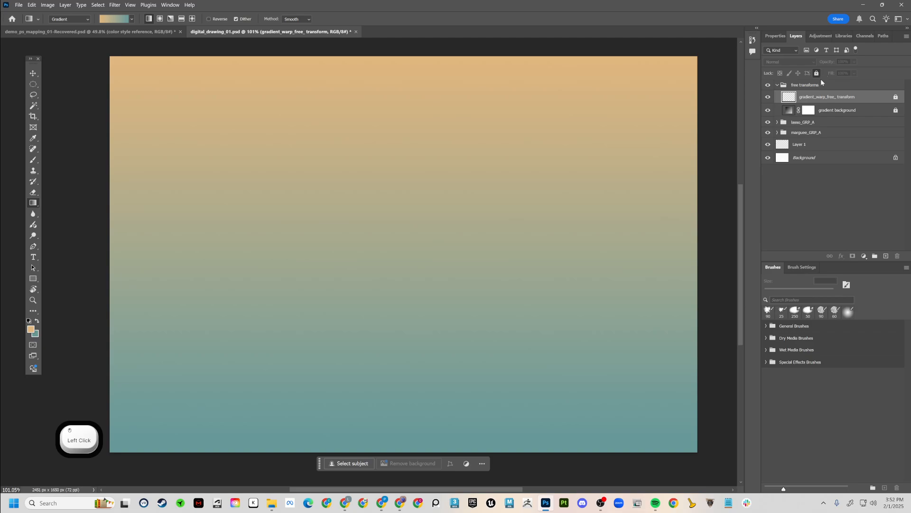
pyautogui.click(817, 73)
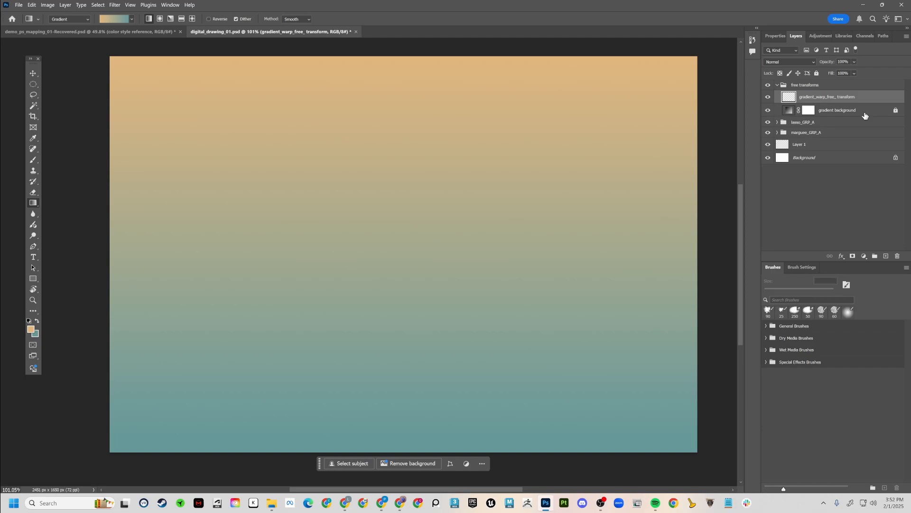
pyautogui.click(844, 111)
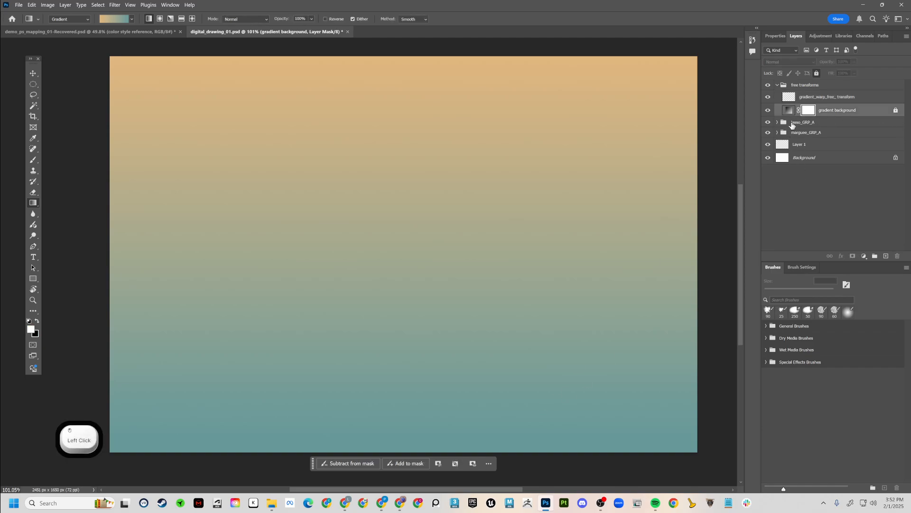
# Unlock the gradient background layer and make its gradient fill active for on-canvas editing
pyautogui.click(789, 110)
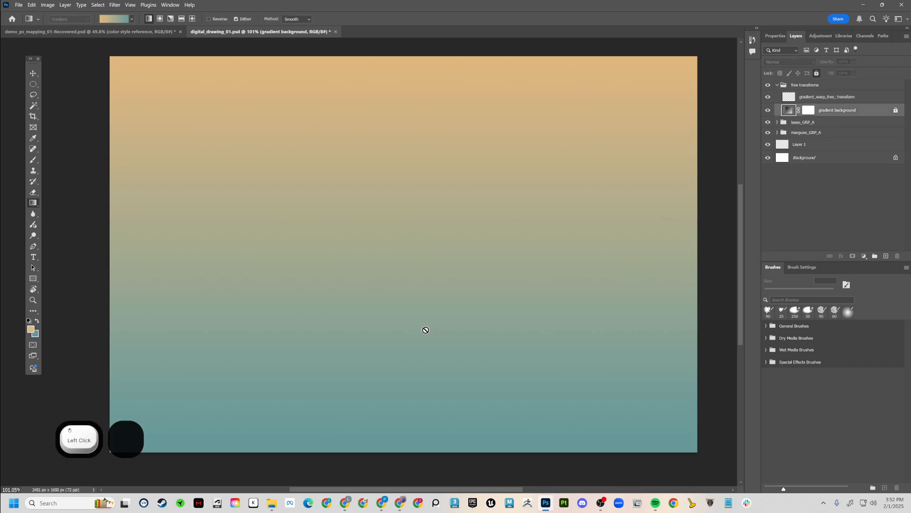
pyautogui.press('g')
pyautogui.click(802, 98)
pyautogui.click(790, 112)
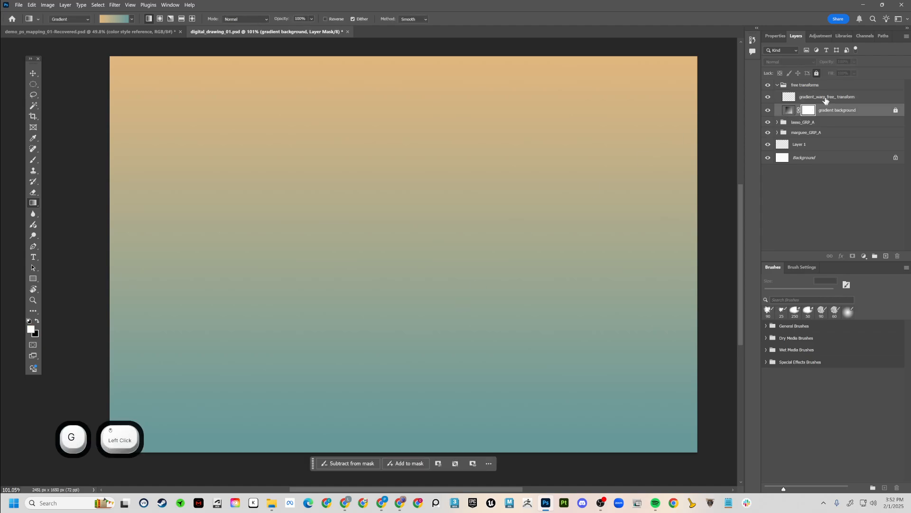
pyautogui.click(831, 98)
pyautogui.click(840, 110)
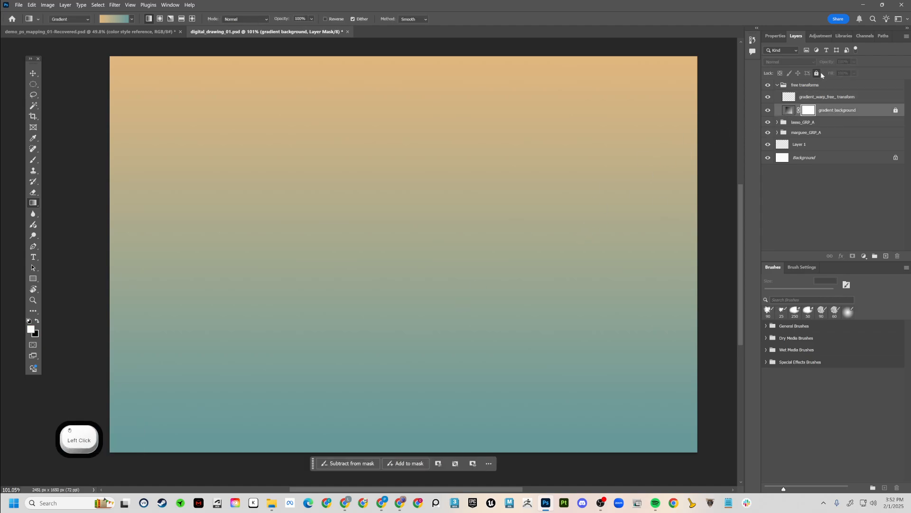
pyautogui.click(788, 110)
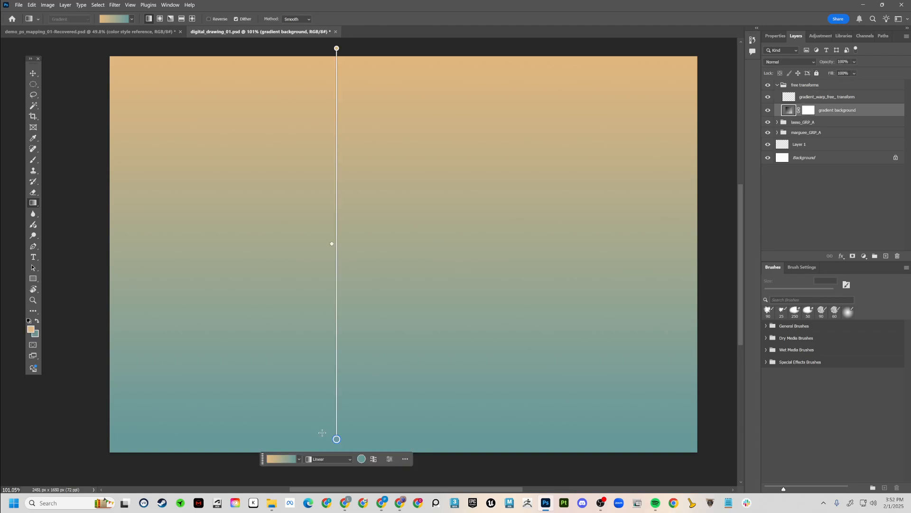
# Reposition the gradient's teal end point near the canvas's lower edge and slide its midpoint to slightly below the middle
pyautogui.moveTo(337, 438); pyautogui.dragTo(542, 280)
pyautogui.moveTo(483, 330); pyautogui.dragTo(332, 446)
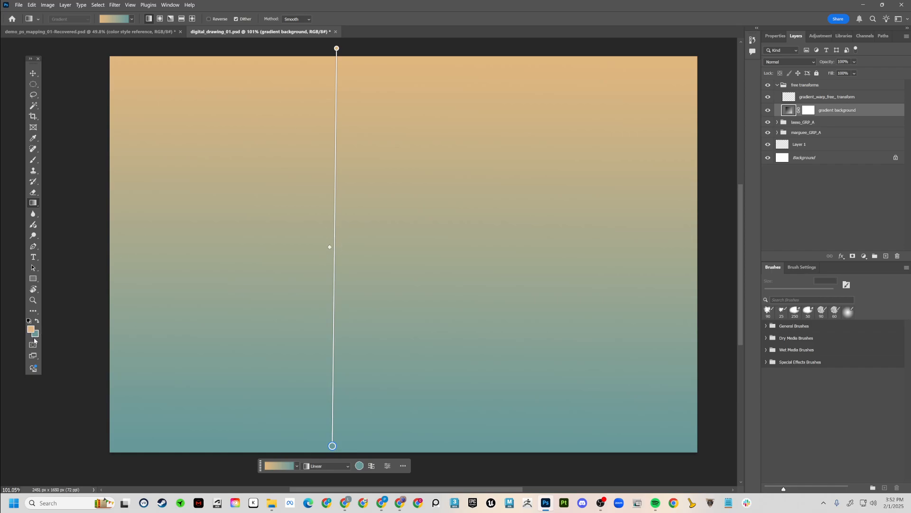
pyautogui.moveTo(330, 248); pyautogui.dragTo(329, 118)
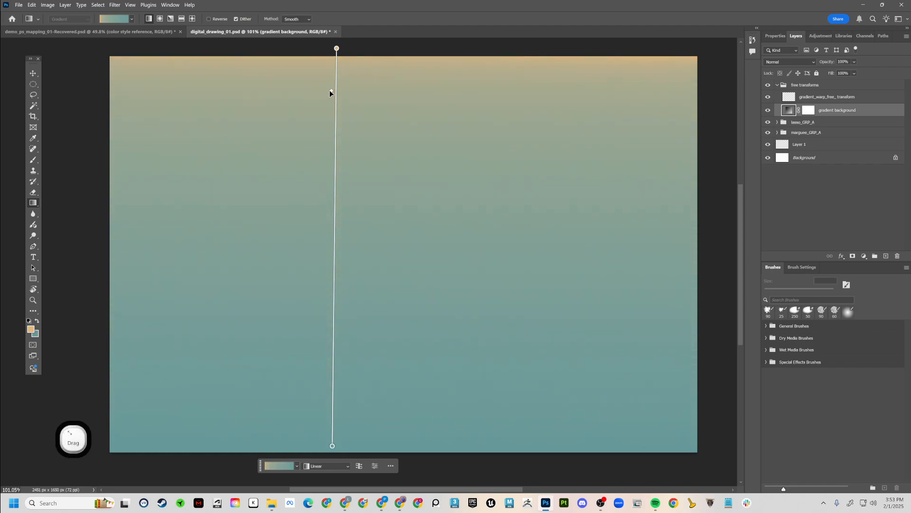
pyautogui.moveTo(330, 93); pyautogui.dragTo(330, 100)
pyautogui.moveTo(335, 217); pyautogui.dragTo(322, 328)
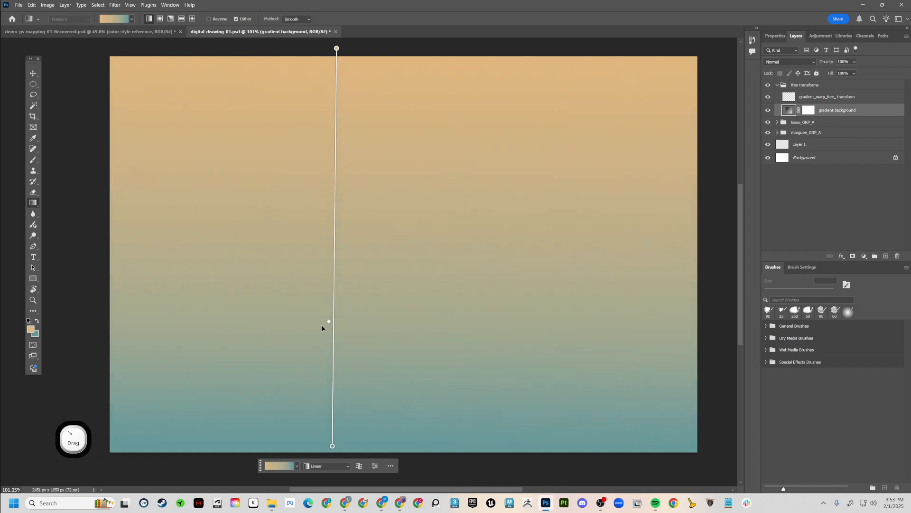
pyautogui.moveTo(325, 422); pyautogui.dragTo(330, 261)
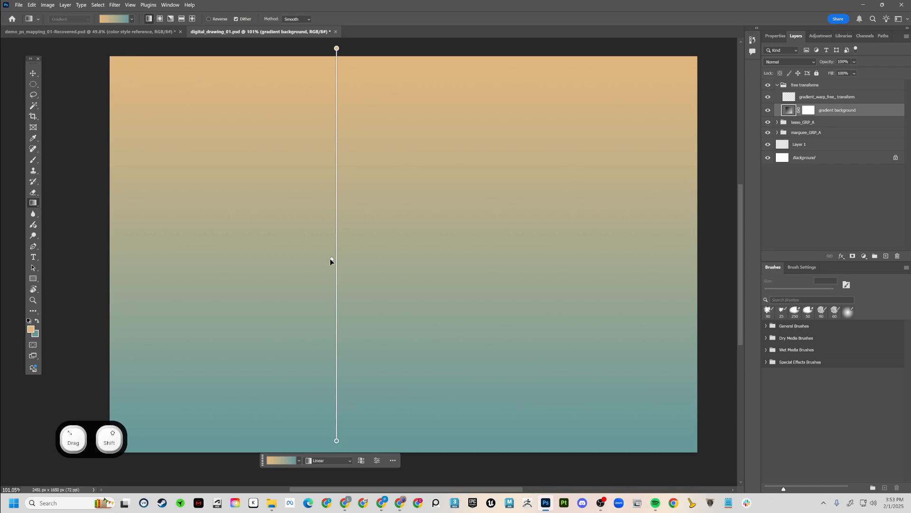
# Change the gradient type to Radial and redraw it from the canvas's upper centre toward its right edge
pyautogui.click(294, 462)
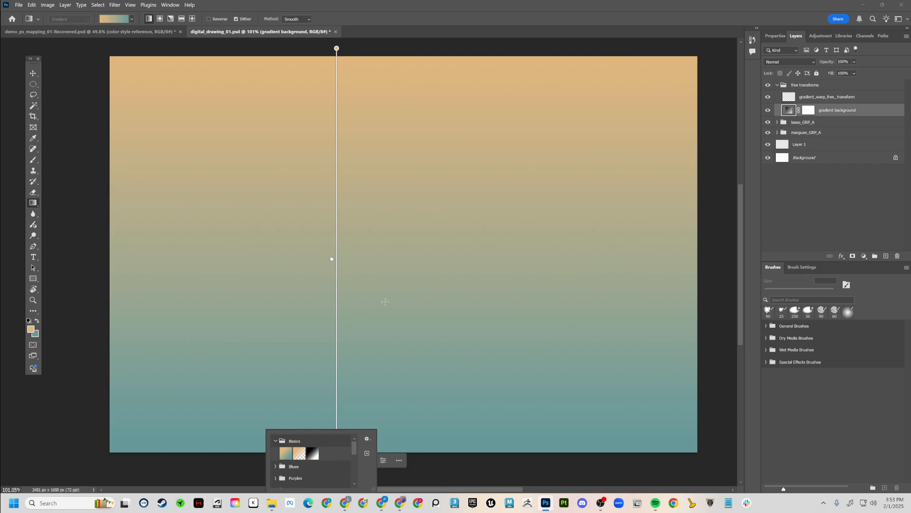
pyautogui.click(394, 379)
pyautogui.click(351, 459)
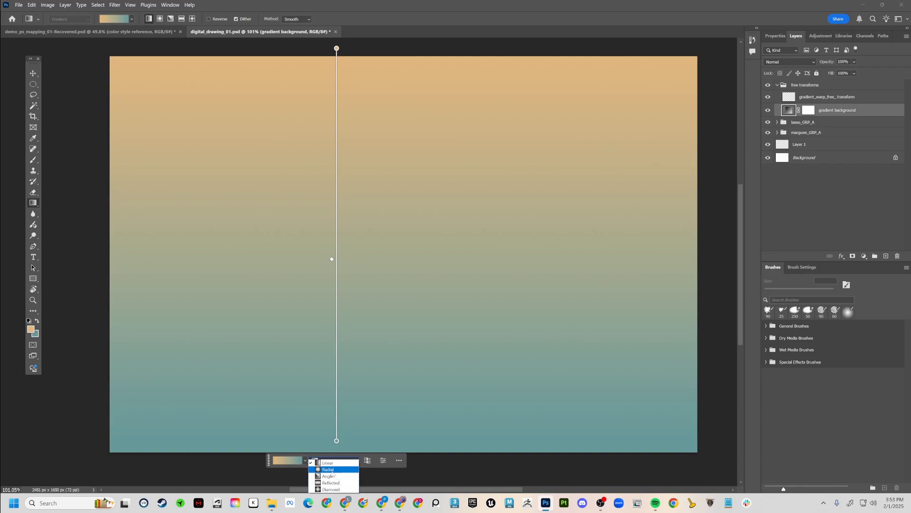
pyautogui.click(331, 471)
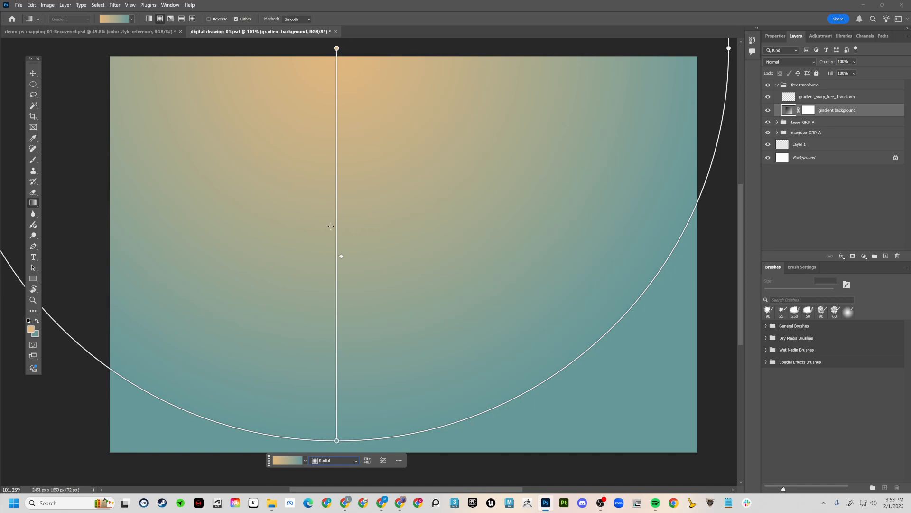
pyautogui.moveTo(365, 135); pyautogui.dragTo(669, 301)
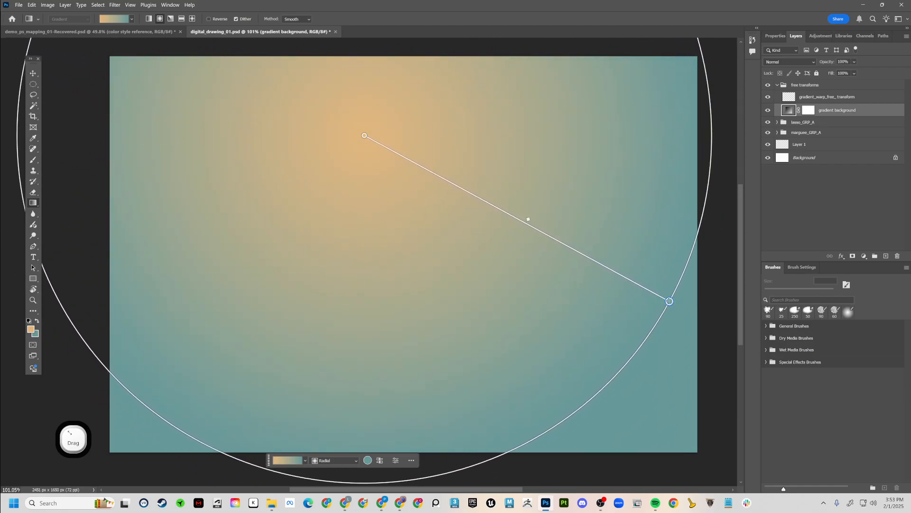
# Lock the gradient background layer again and select the gradient warp layer above it
pyautogui.click(863, 98)
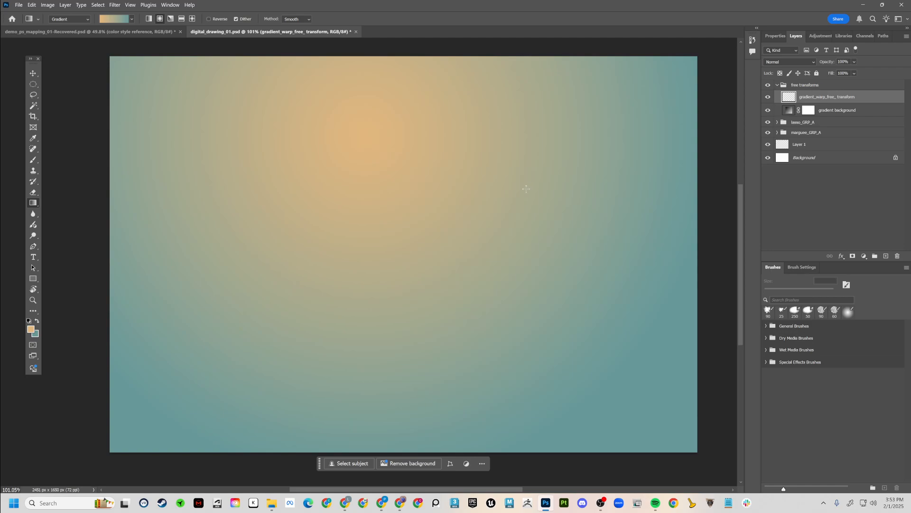
pyautogui.click(843, 111)
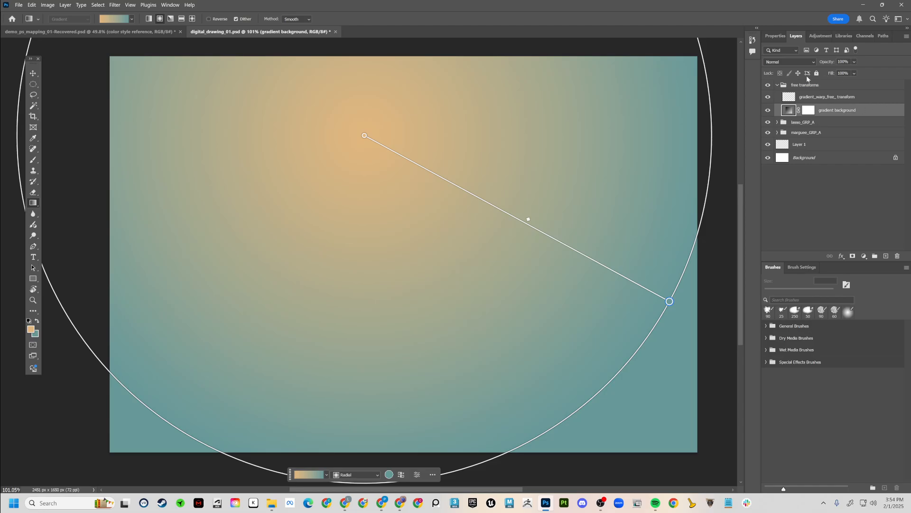
pyautogui.click(817, 75)
pyautogui.click(826, 95)
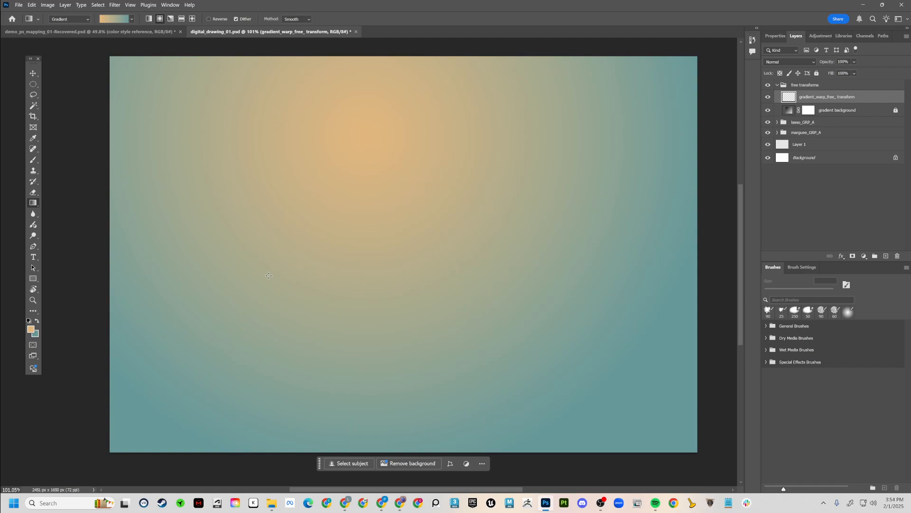
# Begin a Polygonal Lasso selection with a straight horizontal baseline across the lower half of the canvas, ending near its right edge
pyautogui.press('l')
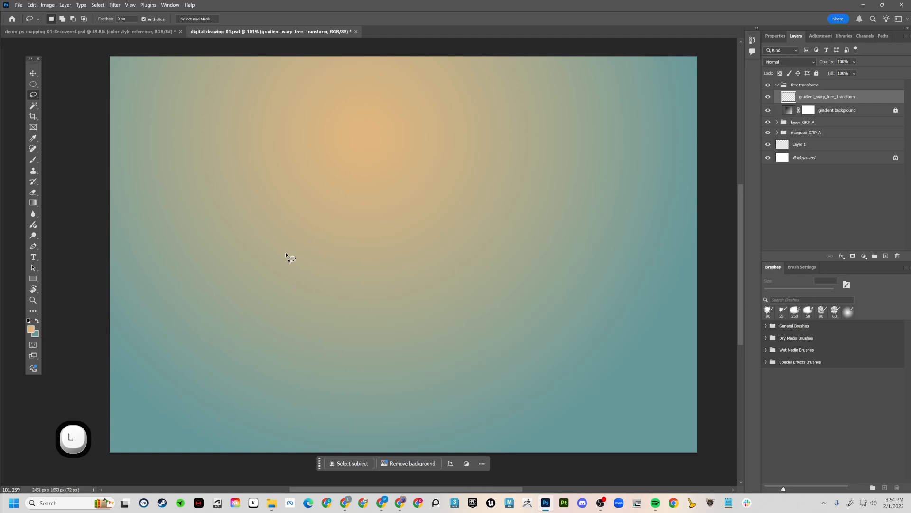
pyautogui.press('shift')
pyautogui.hotkey('shift', 'l')
pyautogui.hotkey('shift', 'l')
pyautogui.hotkey('shift', 'l')
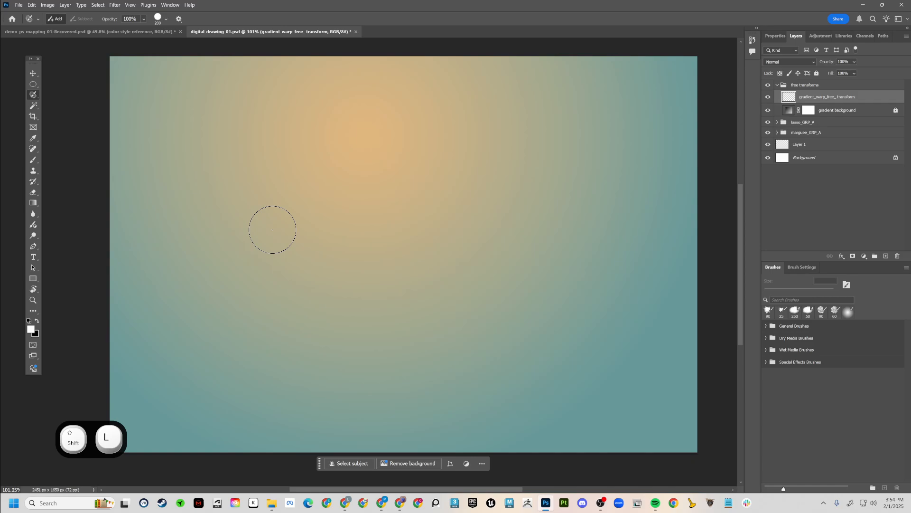
pyautogui.hotkey('shift', 'l')
pyautogui.hotkey('shift', 'l')
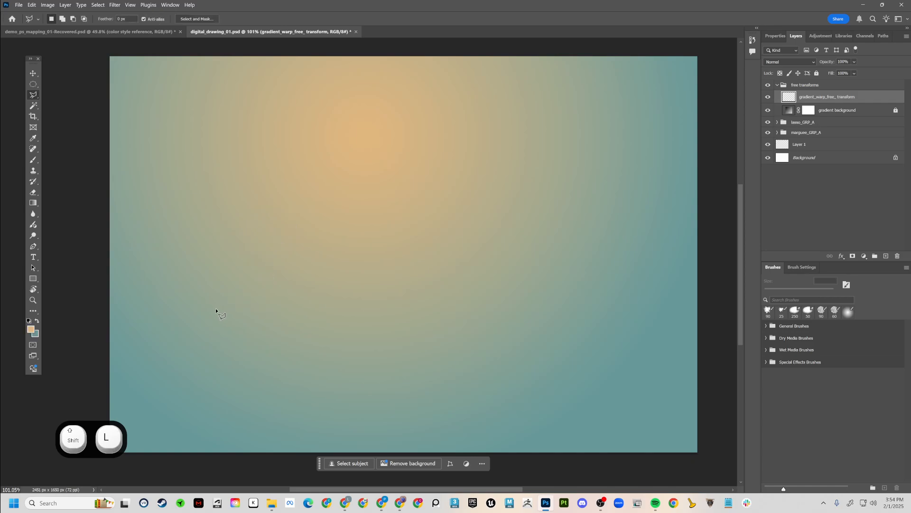
pyautogui.click(196, 304)
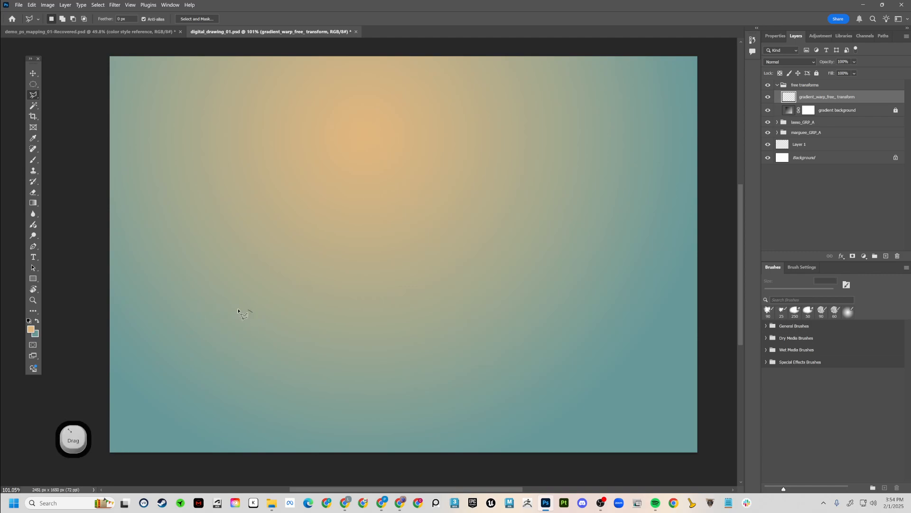
pyautogui.click(252, 312)
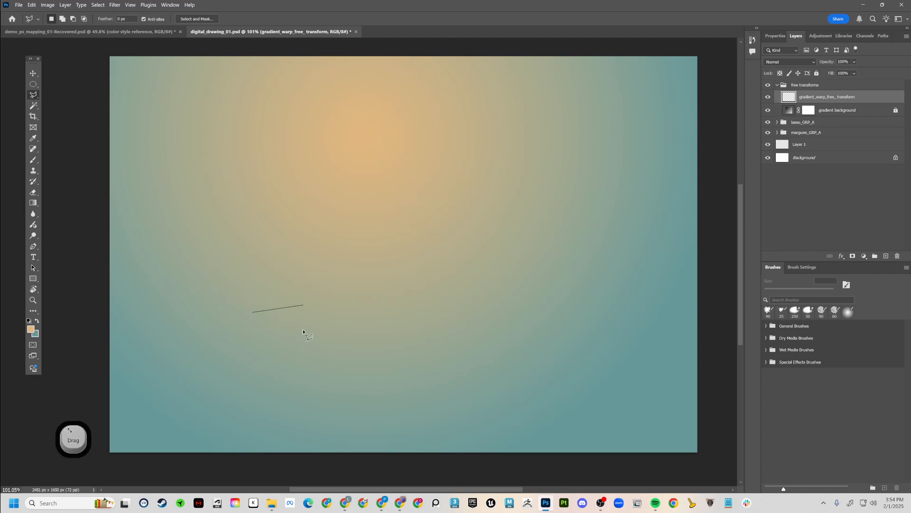
pyautogui.press('shift')
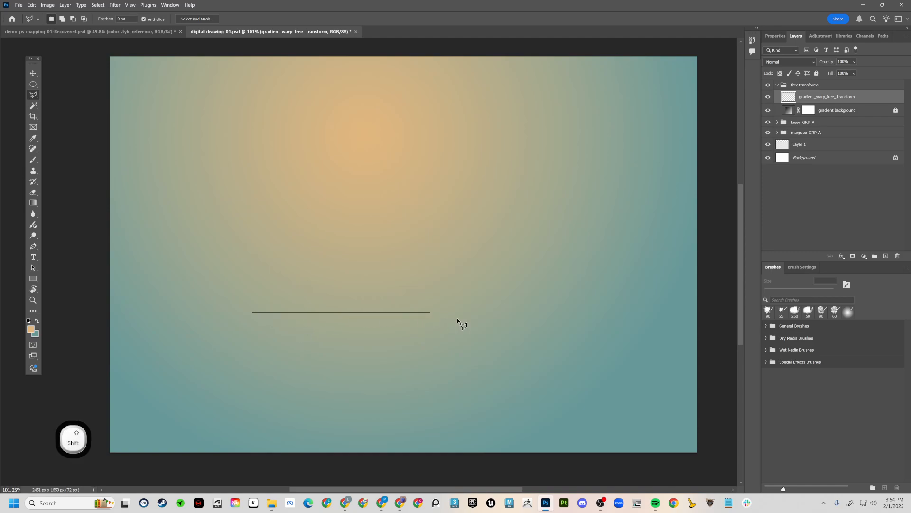
pyautogui.click(670, 315)
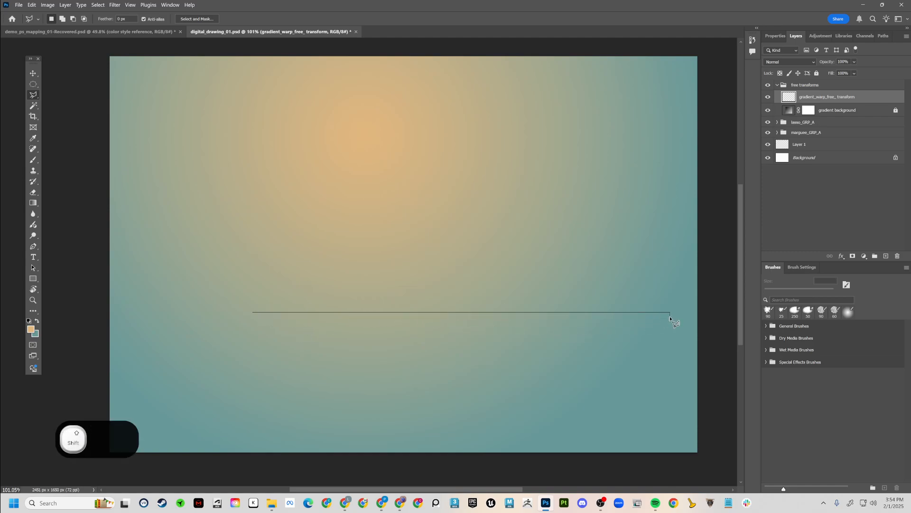
# Continue the selection outline up from the baseline's right end into stepped rooftops and two tall, narrow twin towers
pyautogui.click(670, 241)
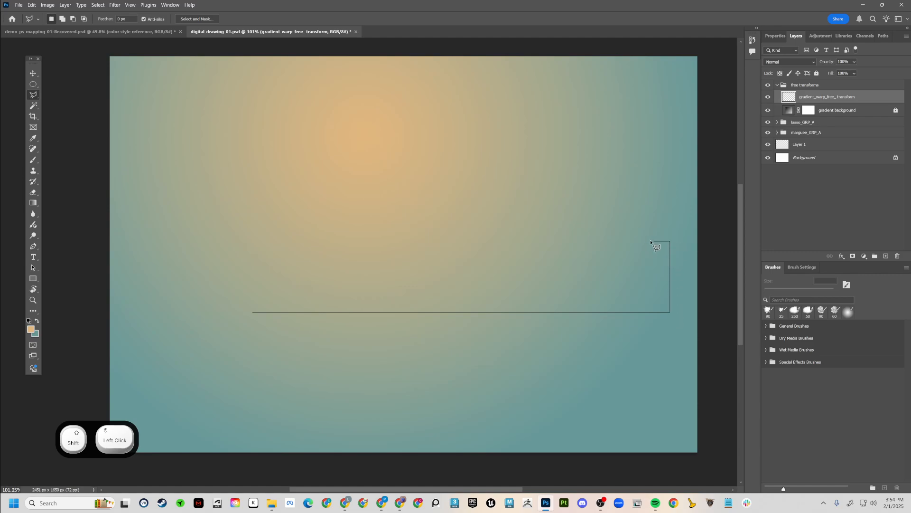
pyautogui.click(651, 241)
pyautogui.click(650, 259)
pyautogui.click(635, 258)
pyautogui.click(617, 276)
pyautogui.click(617, 184)
pyautogui.click(601, 185)
pyautogui.keyDown('shift'); pyautogui.click(600, 273); pyautogui.keyUp('shift')
pyautogui.keyDown('shift'); pyautogui.click(597, 273); pyautogui.keyUp('shift')
pyautogui.keyDown('shift'); pyautogui.click(595, 187); pyautogui.keyUp('shift')
pyautogui.keyDown('shift'); pyautogui.click(579, 271); pyautogui.keyUp('shift')
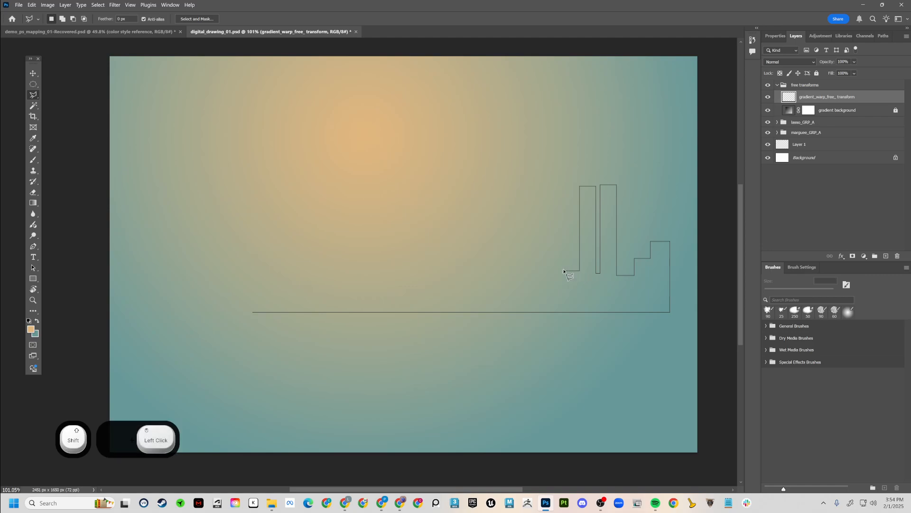
# Extend the skyline outline leftward with descending stepped rooftops and a wide, tall central tower with a pointed corner
pyautogui.keyDown('shift'); pyautogui.click(558, 270); pyautogui.keyUp('shift')
pyautogui.keyDown('shift'); pyautogui.click(557, 282); pyautogui.keyUp('shift')
pyautogui.keyDown('shift'); pyautogui.click(522, 281); pyautogui.keyUp('shift')
pyautogui.keyDown('shift'); pyautogui.click(522, 293); pyautogui.keyUp('shift')
pyautogui.click(487, 293)
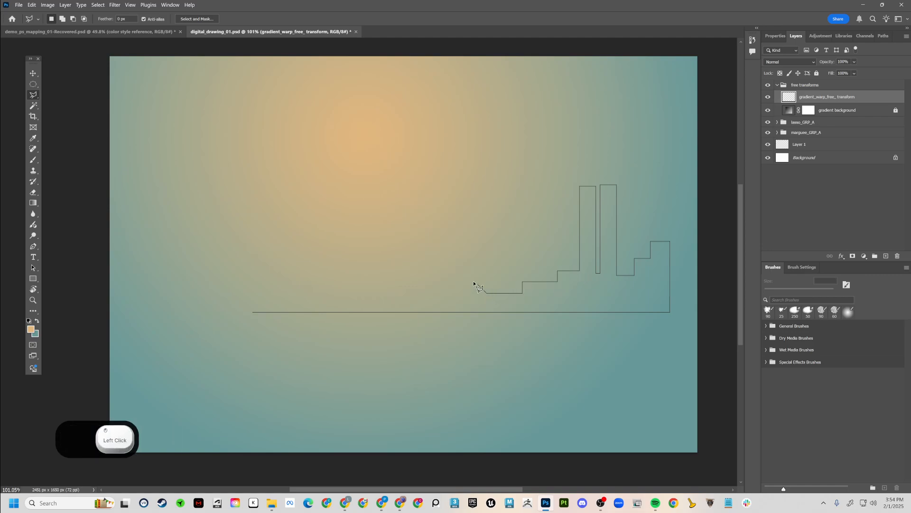
pyautogui.click(475, 280)
pyautogui.click(474, 199)
pyautogui.click(432, 199)
pyautogui.click(423, 190)
pyautogui.click(423, 279)
pyautogui.click(391, 284)
# Outline the lower buildings on the skyline's left side and close the selection at its starting point
pyautogui.click(363, 235)
pyautogui.click(318, 268)
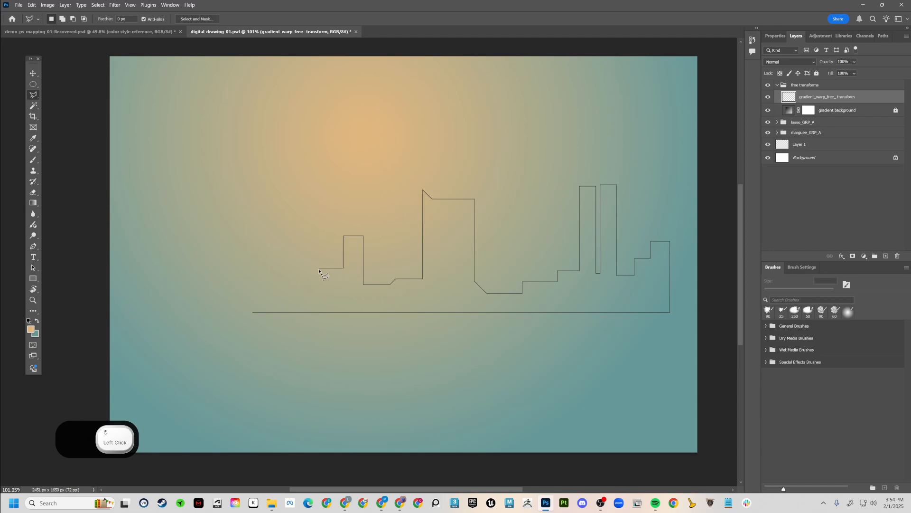
pyautogui.click(319, 283)
pyautogui.click(305, 245)
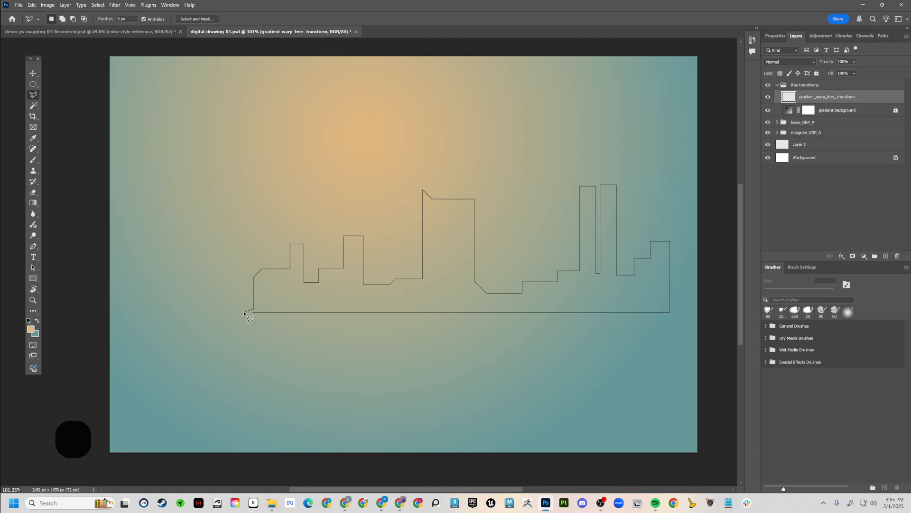
pyautogui.press('Return')
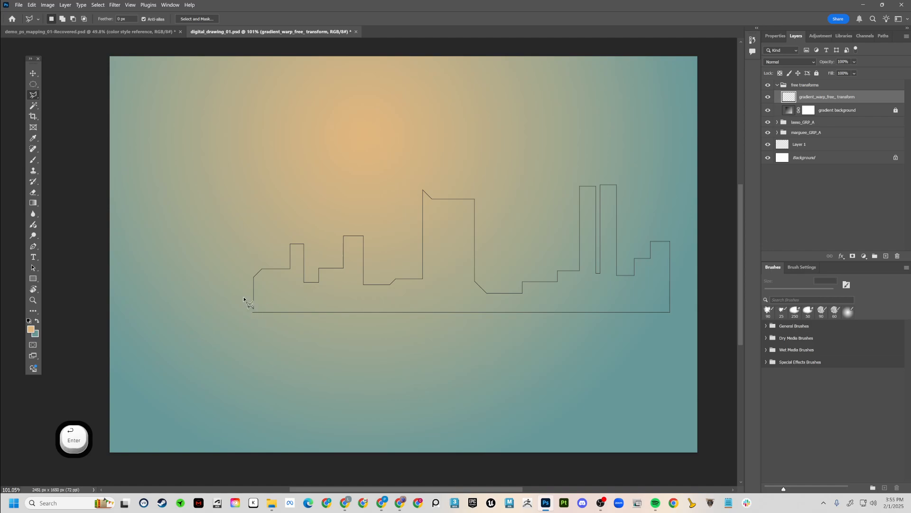
pyautogui.click(253, 312)
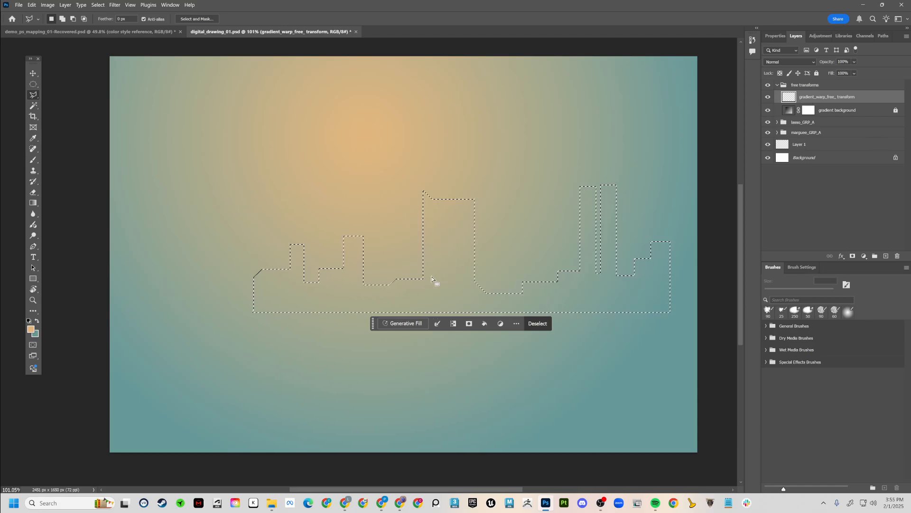
# Scale the skyline selection to about 136% with Transform Selection and position it against the canvas's right edge
pyautogui.moveTo(446, 268); pyautogui.dragTo(388, 300)
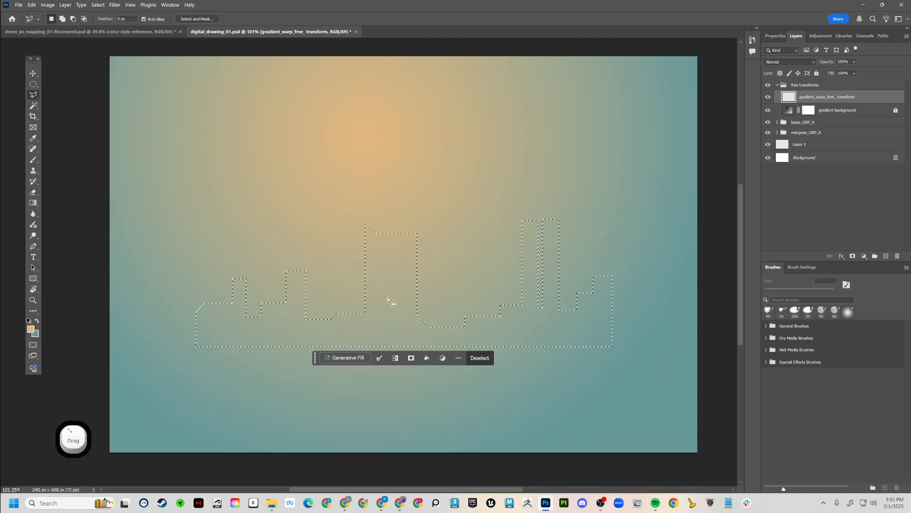
pyautogui.rightClick(389, 300)
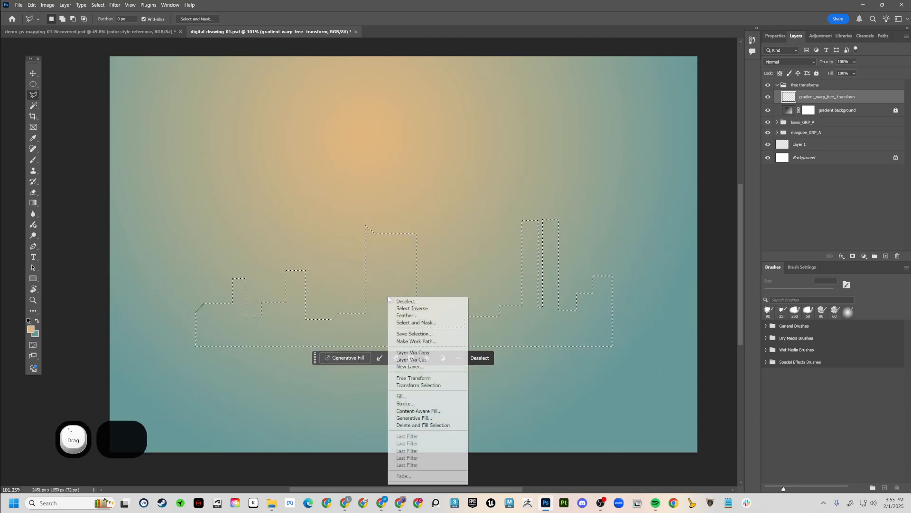
pyautogui.click(418, 385)
pyautogui.moveTo(614, 224); pyautogui.dragTo(693, 167)
pyautogui.moveTo(194, 346); pyautogui.dragTo(113, 370)
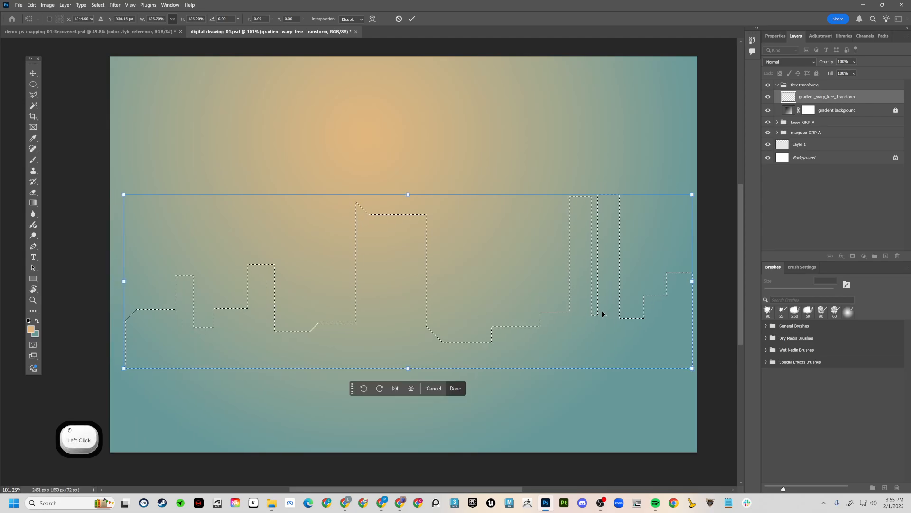
pyautogui.moveTo(569, 337)
pyautogui.mouseDown()
pyautogui.moveTo(569, 403)
pyautogui.moveTo(568, 349)
pyautogui.mouseUp()
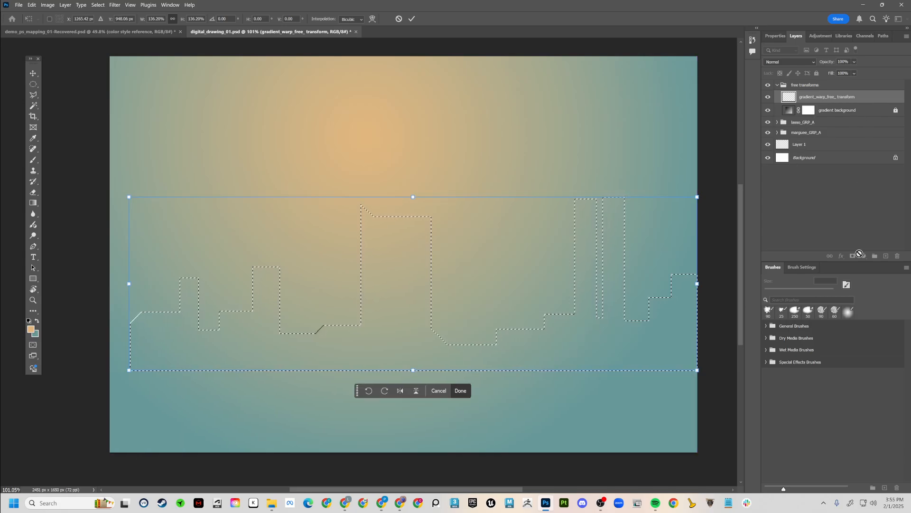
pyautogui.click(824, 99)
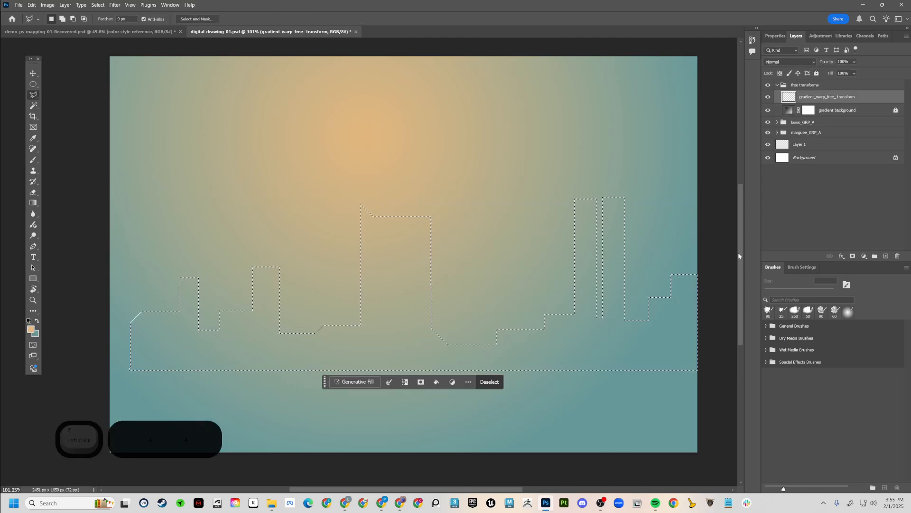
# Create a new layer named "cityscape" above gradient_warp_free_transform, keeping the skyline selection active
pyautogui.hotkey('ctrl', 'shift', 'n')
pyautogui.write('cit')
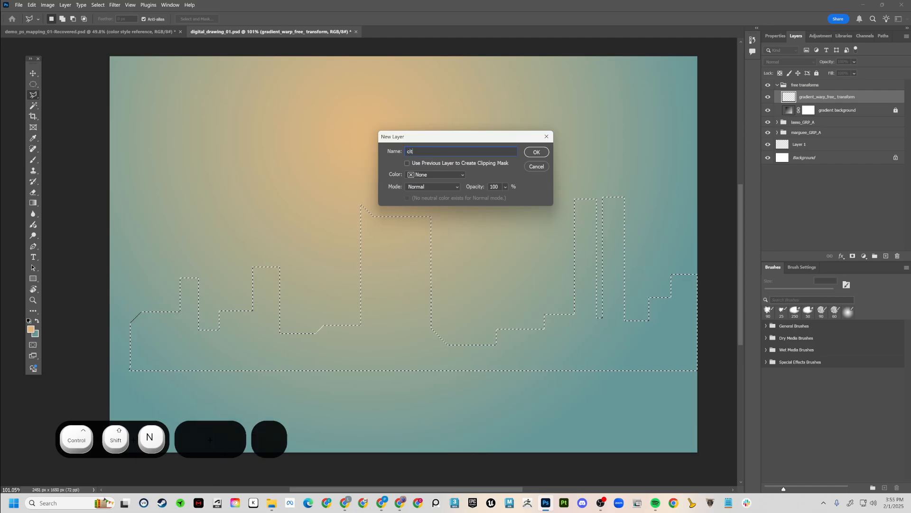
pyautogui.write('yscape')
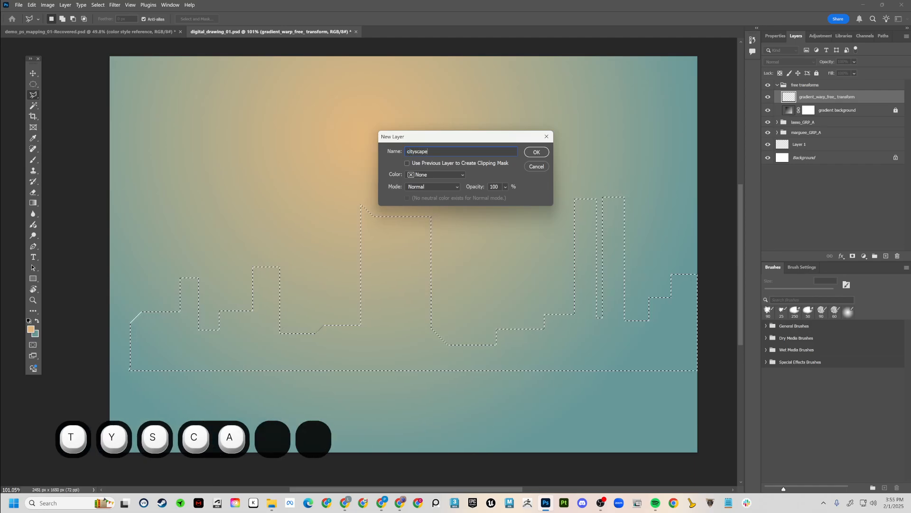
pyautogui.press('Return')
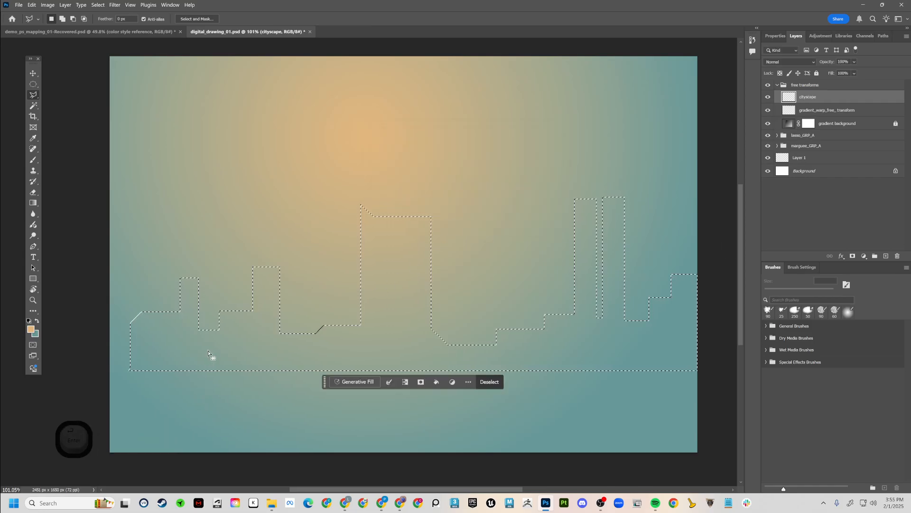
# Save the current orange-to-teal gradient as a new gradient preset named "sunset"
pyautogui.press('g')
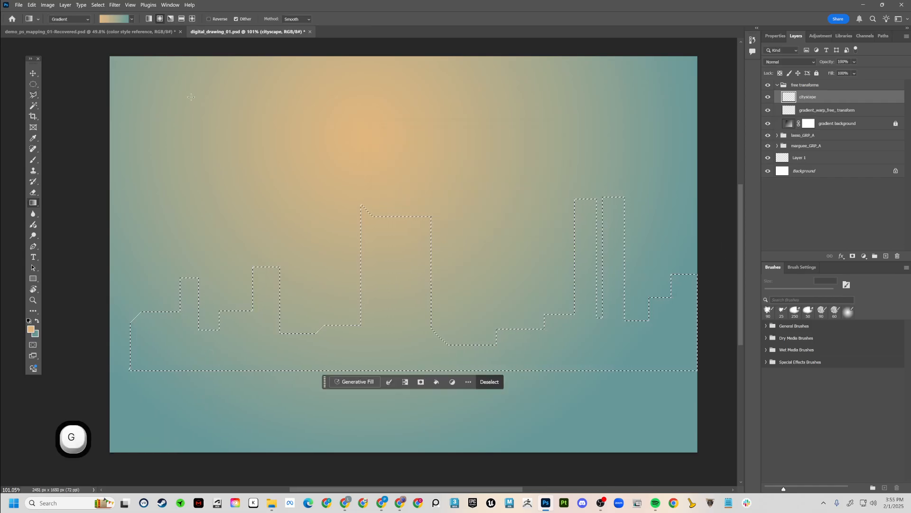
pyautogui.click(132, 20)
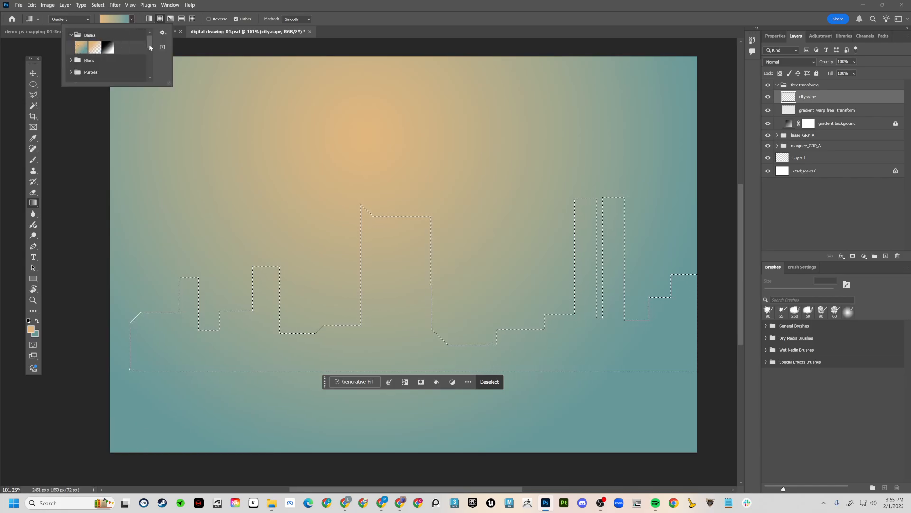
pyautogui.click(81, 48)
pyautogui.click(163, 47)
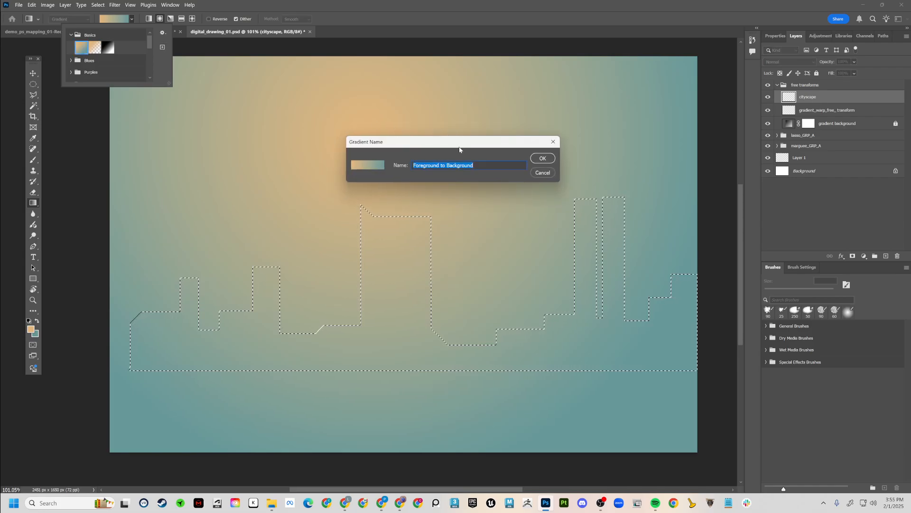
pyautogui.write('sunset')
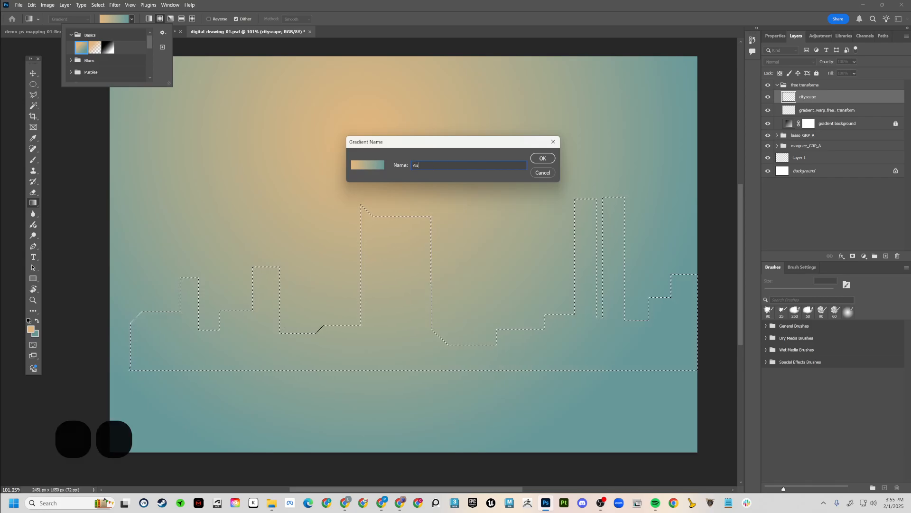
pyautogui.press('Return')
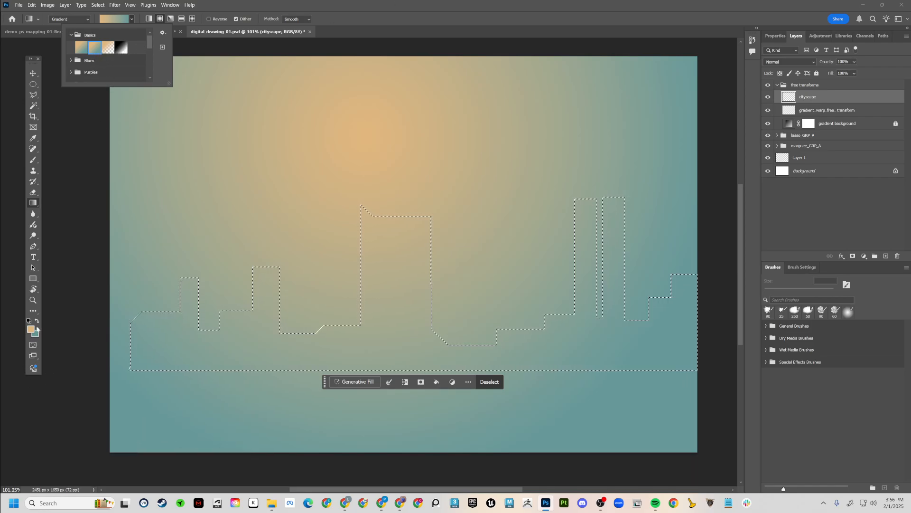
pyautogui.click(82, 47)
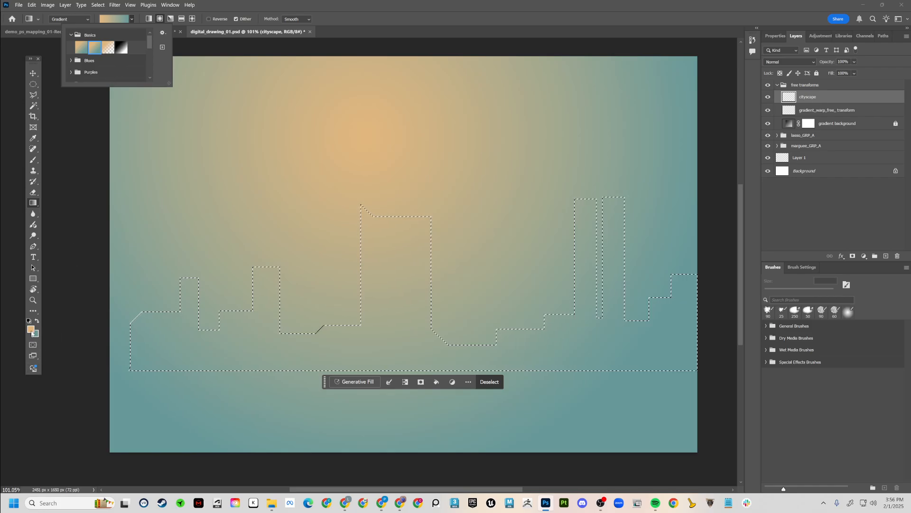
# Fill the skyline selection on the cityscape layer with a vertical Linear gradient running from orange rooftops to a teal base
pyautogui.press('g')
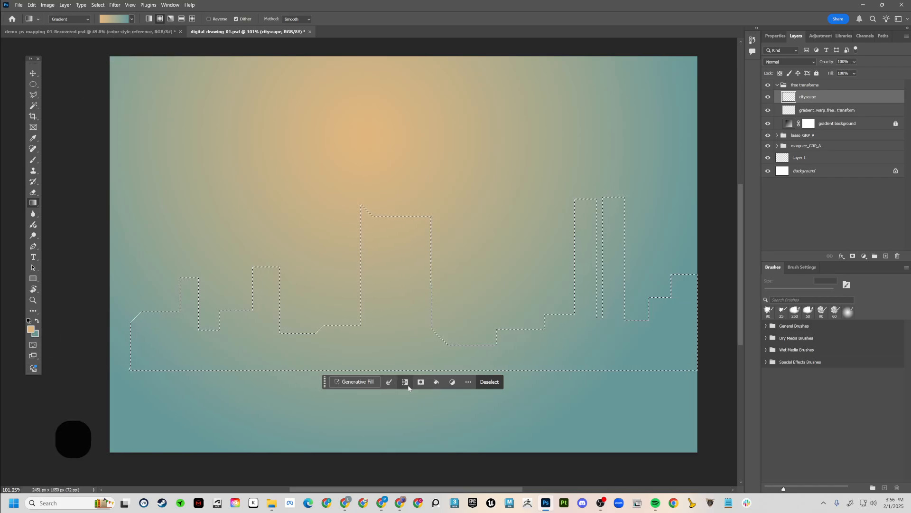
pyautogui.moveTo(208, 380); pyautogui.dragTo(204, 204)
pyautogui.hotkey('ctrl', 'z')
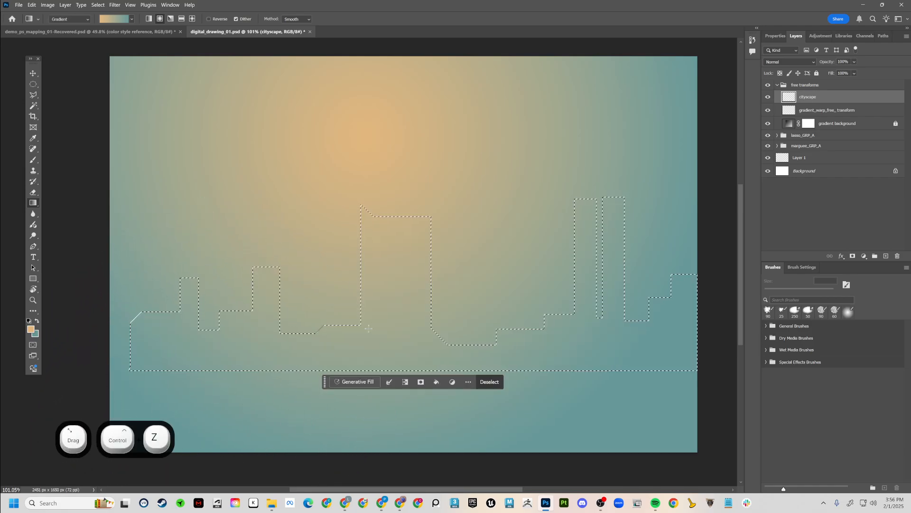
pyautogui.moveTo(291, 353); pyautogui.dragTo(288, 202)
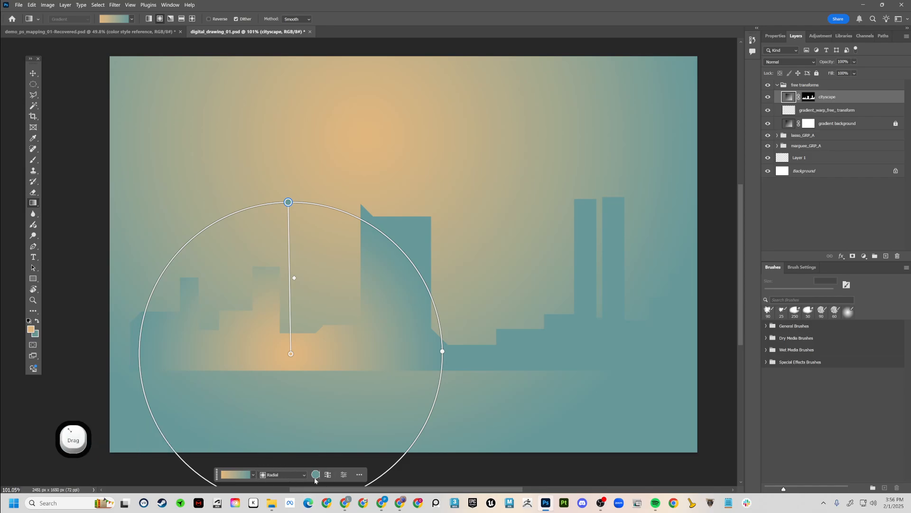
pyautogui.click(283, 474)
pyautogui.click(296, 465)
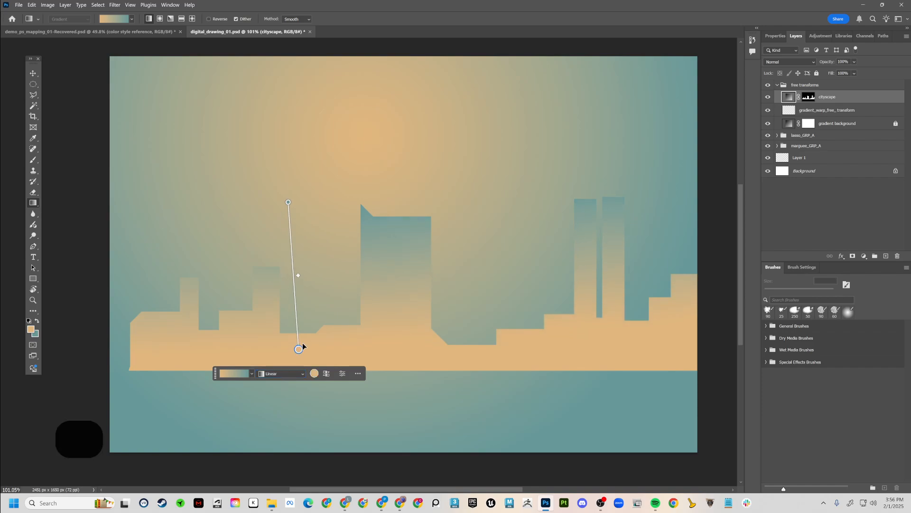
pyautogui.moveTo(288, 201); pyautogui.dragTo(288, 133)
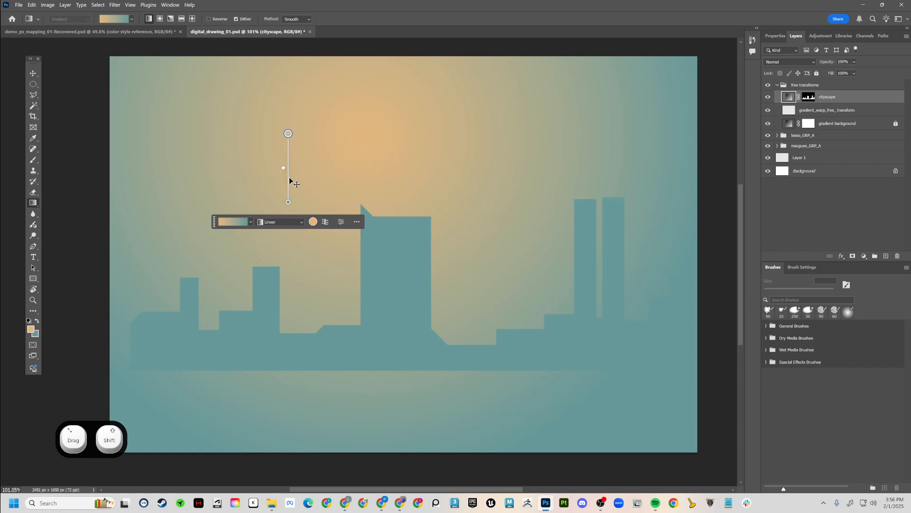
pyautogui.moveTo(289, 176); pyautogui.dragTo(401, 318)
# Set the foreground color to dark brown #985d18 and open the gradient's preset list
pyautogui.click(347, 362)
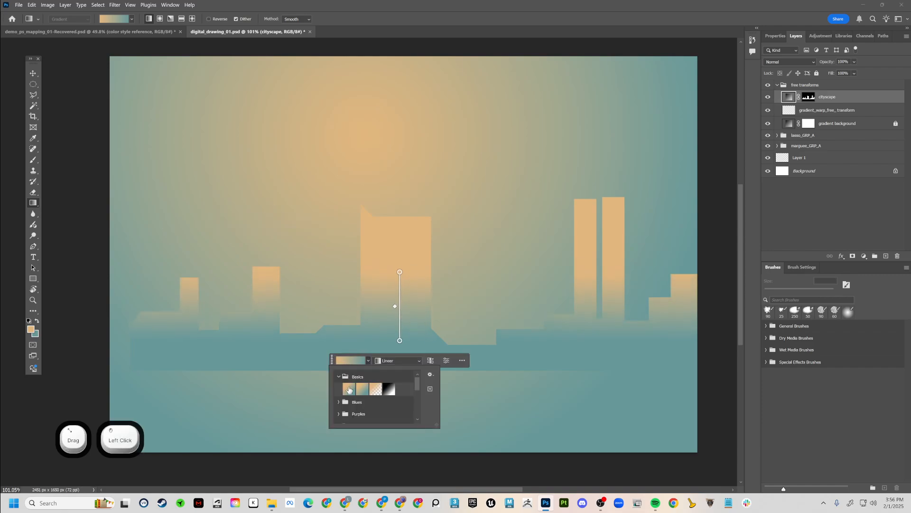
pyautogui.click(31, 328)
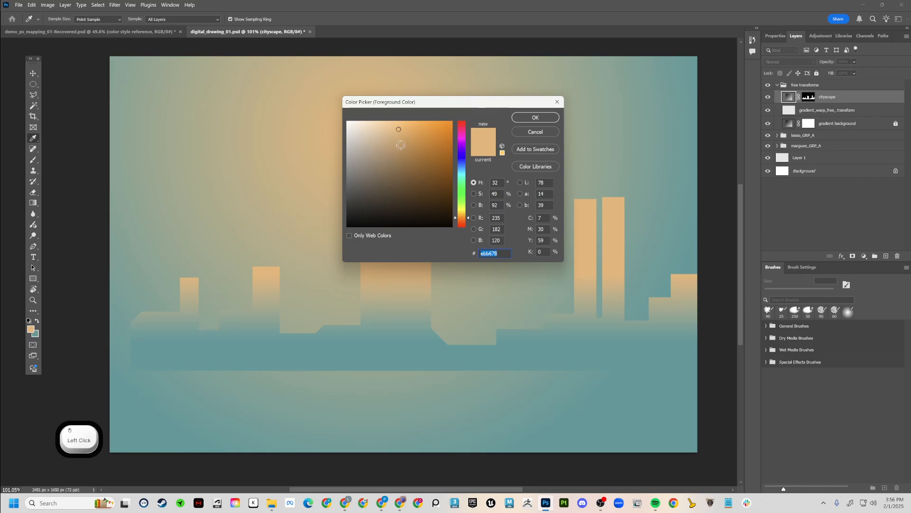
pyautogui.moveTo(437, 172); pyautogui.dragTo(435, 164)
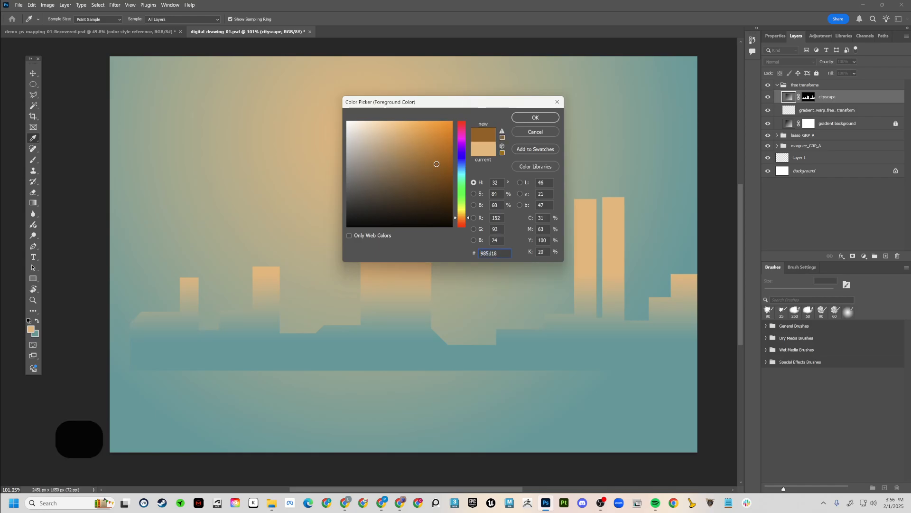
pyautogui.click(535, 117)
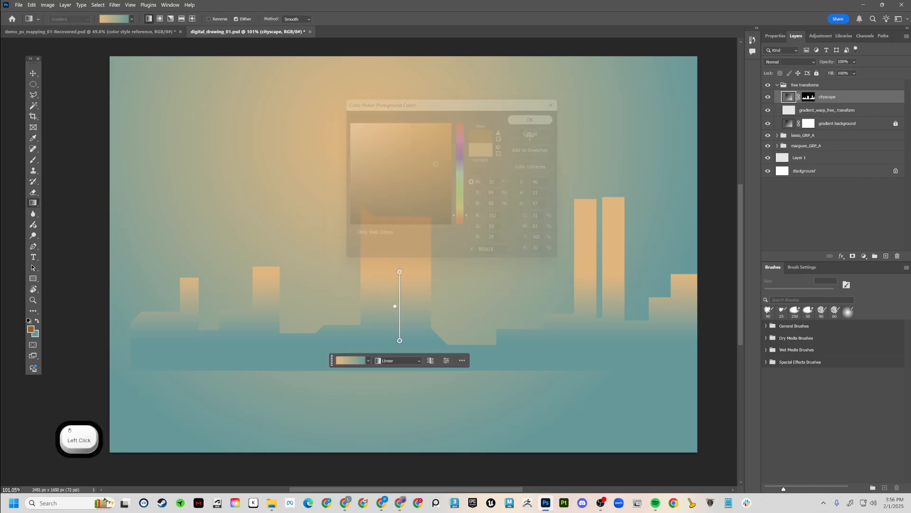
pyautogui.click(356, 359)
pyautogui.click(357, 361)
pyautogui.click(357, 362)
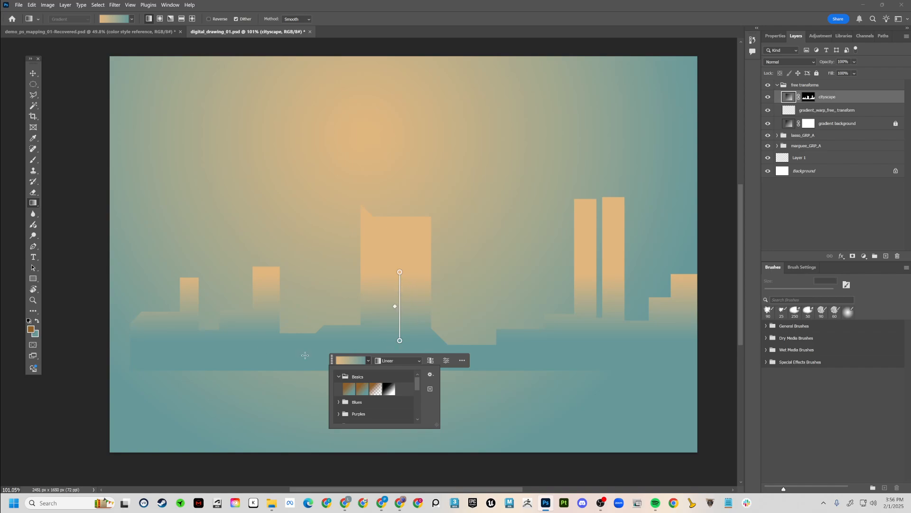
# Set the background color to dark teal #264343 and redraw the skyline gradient vertically down the central tower
pyautogui.click(36, 334)
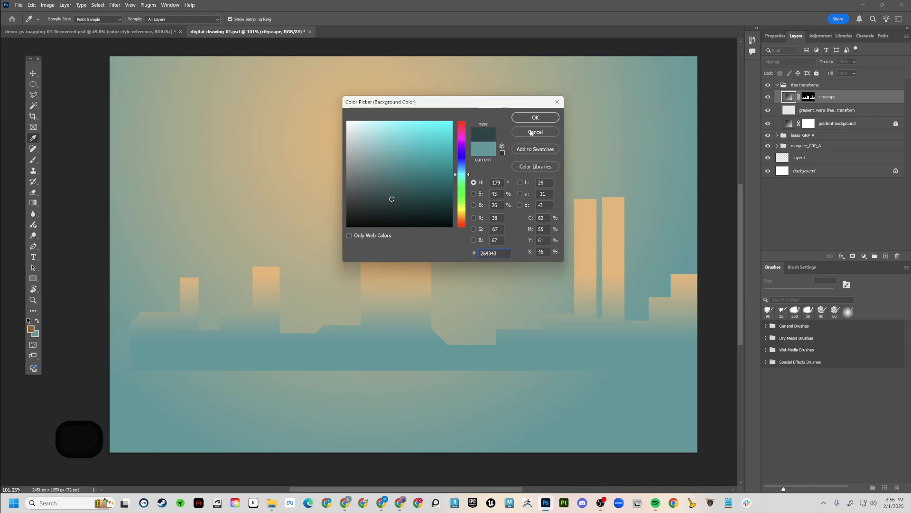
pyautogui.click(515, 117)
pyautogui.moveTo(379, 231); pyautogui.dragTo(380, 320)
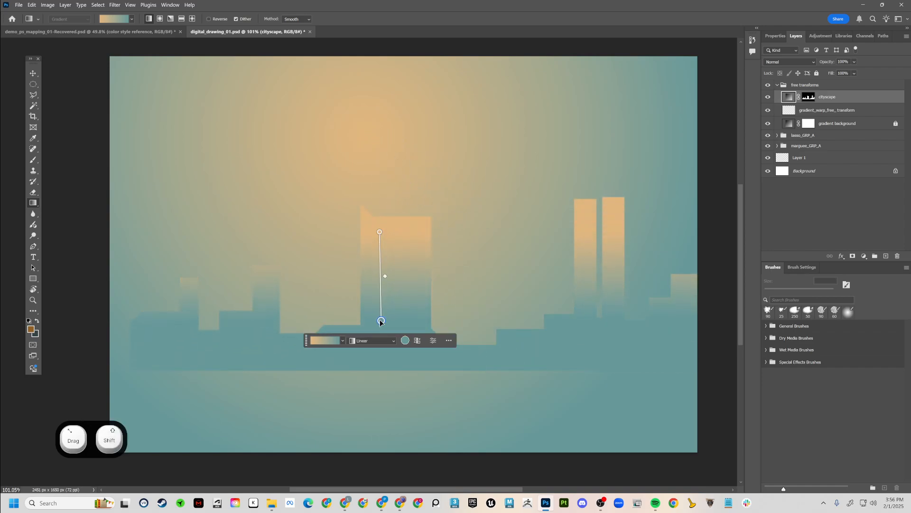
pyautogui.press('Delete')
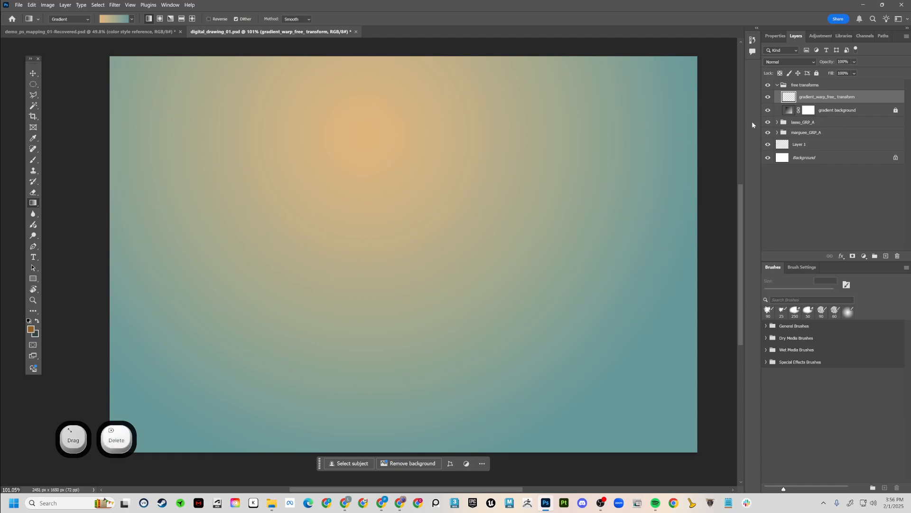
pyautogui.hotkey('ctrl', 'z')
pyautogui.hotkey('ctrl', 'z')
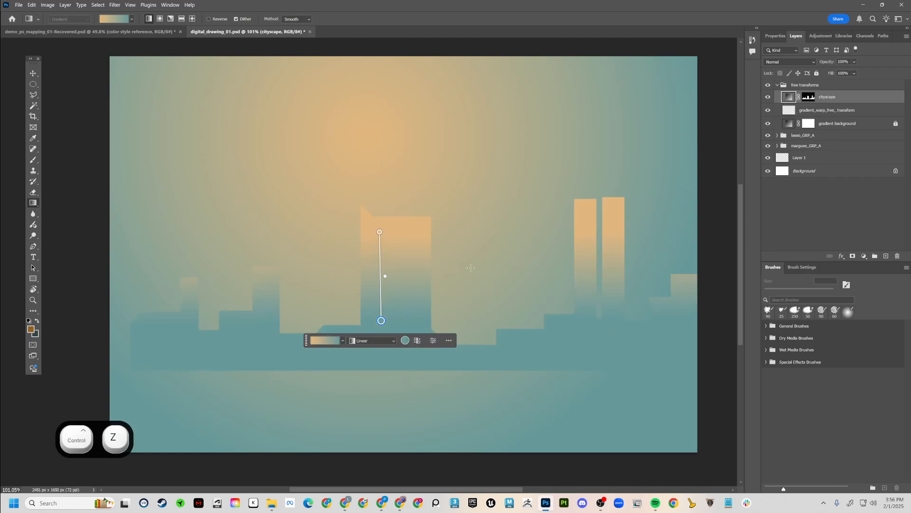
# Change the lower color stop of the cityscape gradient to very dark teal #1e3232
pyautogui.click(809, 97)
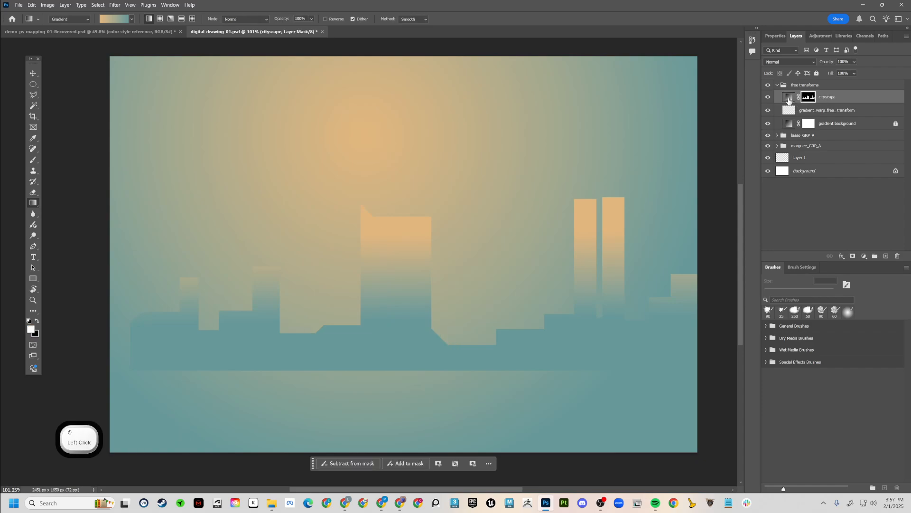
pyautogui.click(789, 97)
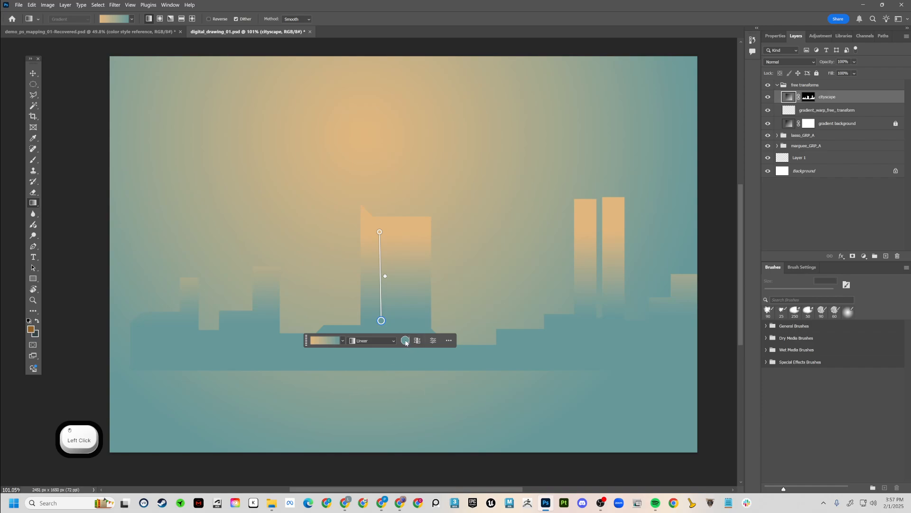
pyautogui.click(405, 340)
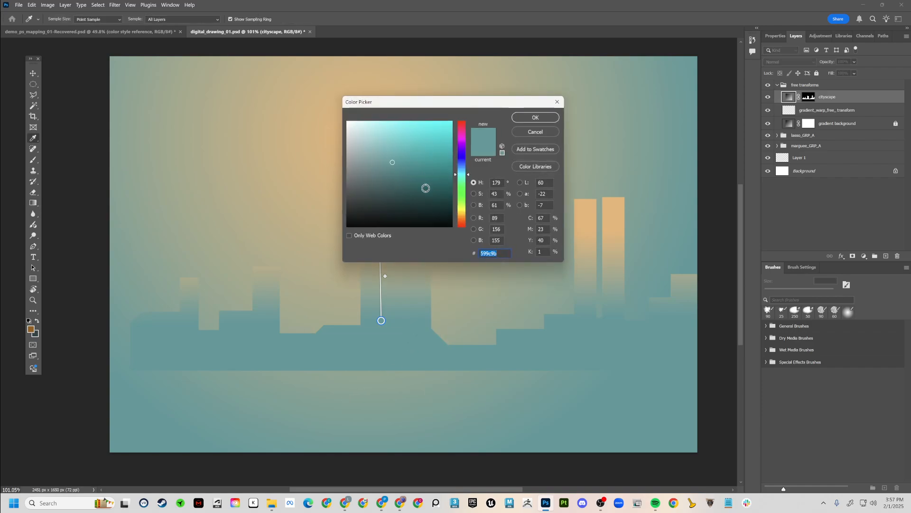
pyautogui.click(389, 206)
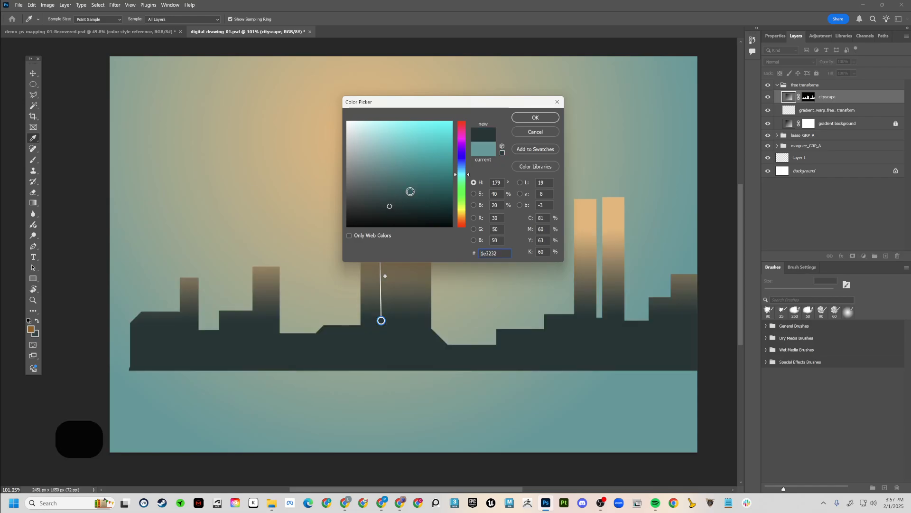
pyautogui.click(536, 117)
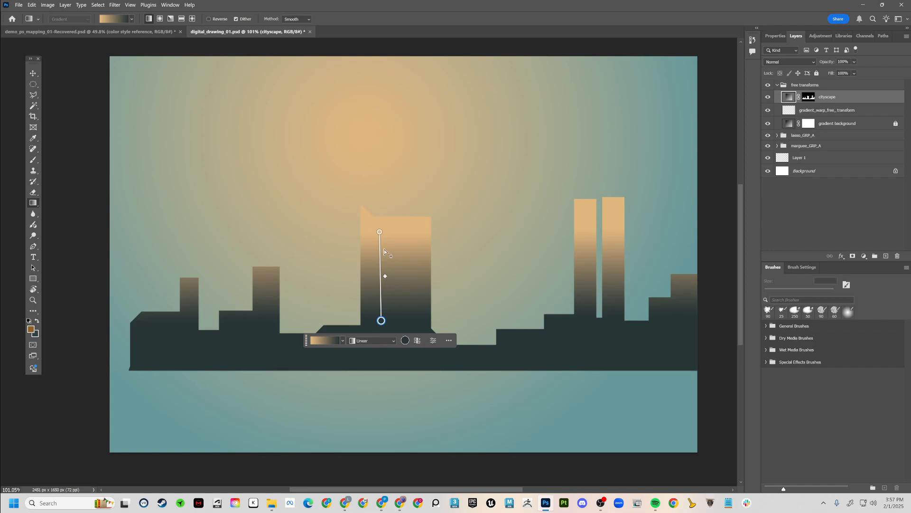
# Stretch the skyline gradient from above the central tower's roof to below the baseline, and center it on the tower
pyautogui.moveTo(379, 233); pyautogui.dragTo(382, 187)
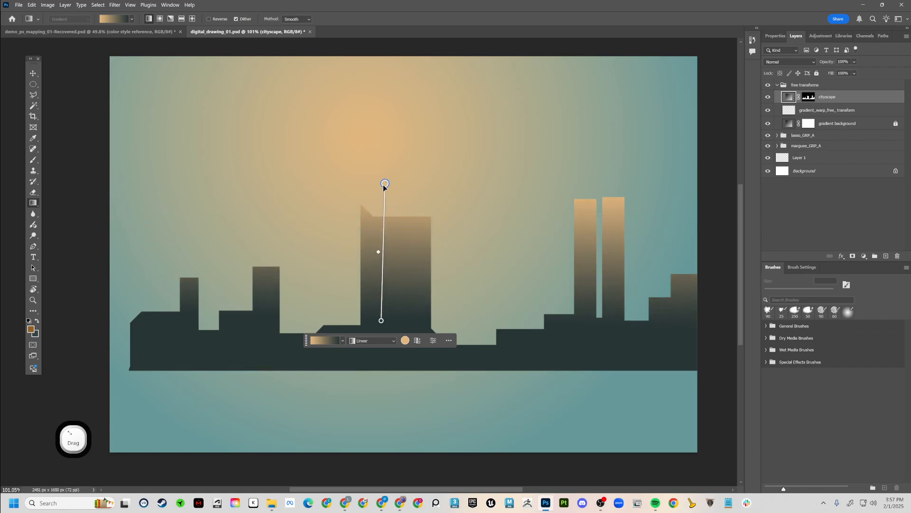
pyautogui.moveTo(381, 322); pyautogui.dragTo(381, 391)
pyautogui.doubleClick(381, 391)
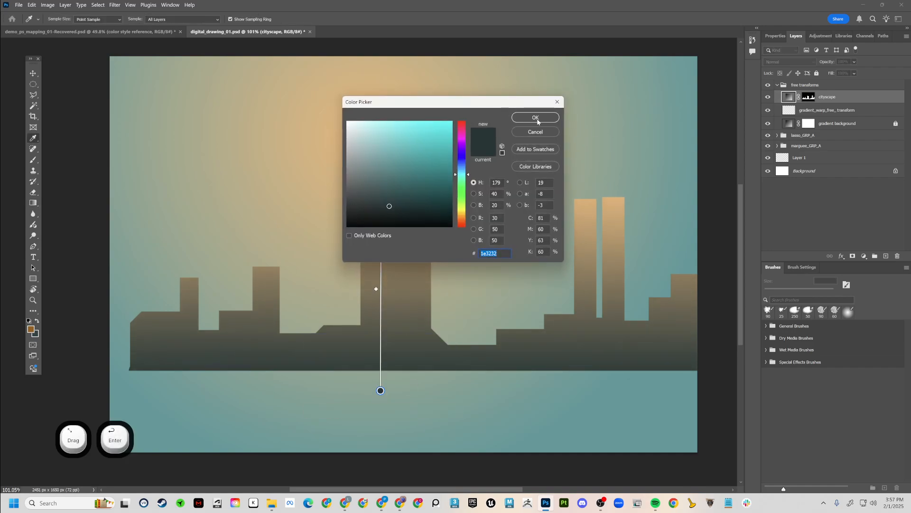
pyautogui.click(537, 119)
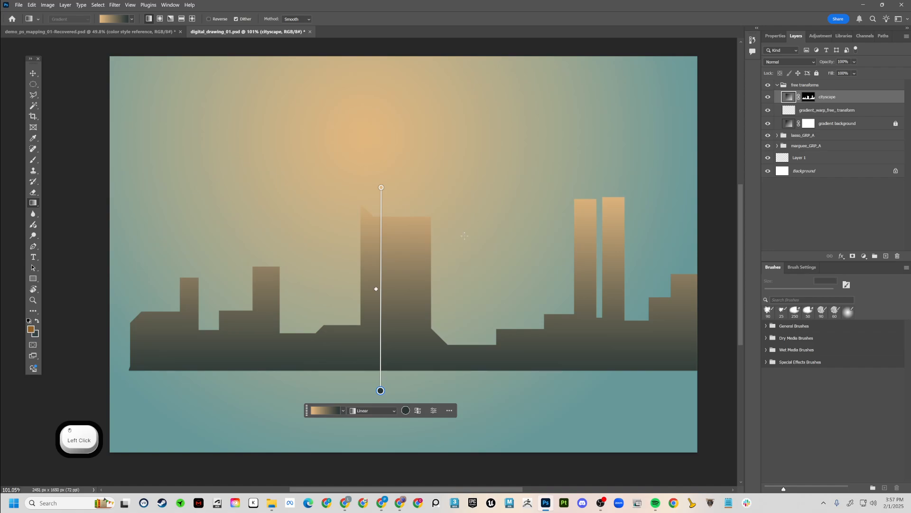
pyautogui.moveTo(384, 210)
pyautogui.mouseDown()
pyautogui.moveTo(419, 191)
pyautogui.moveTo(391, 106)
pyautogui.moveTo(240, 309)
pyautogui.moveTo(375, 240)
pyautogui.moveTo(389, 204)
pyautogui.mouseUp()
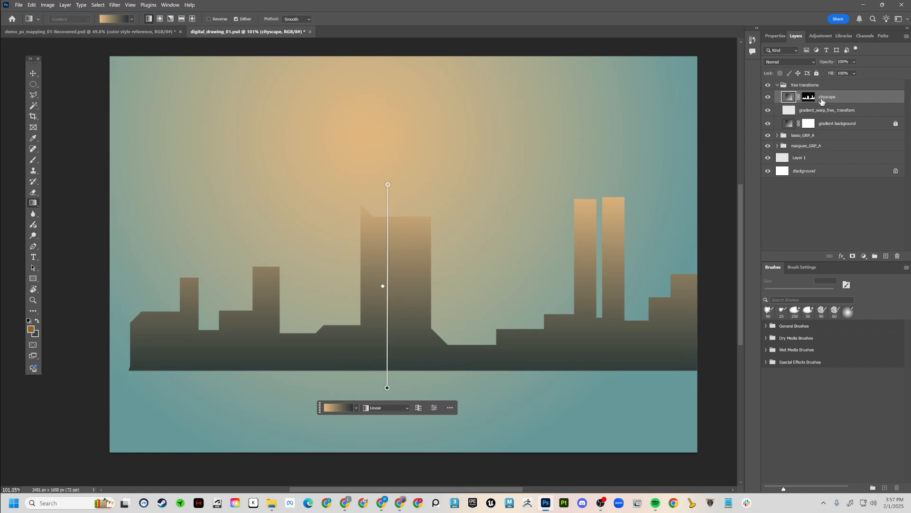
# Create an empty layer named "cityscape" directly above the gradient_warp_free_transform layer
pyautogui.click(830, 111)
pyautogui.click(832, 98)
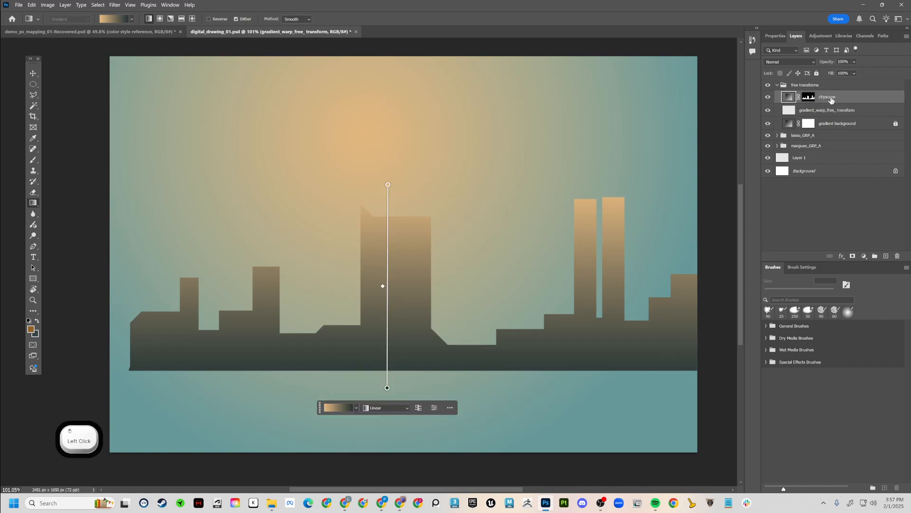
pyautogui.click(812, 110)
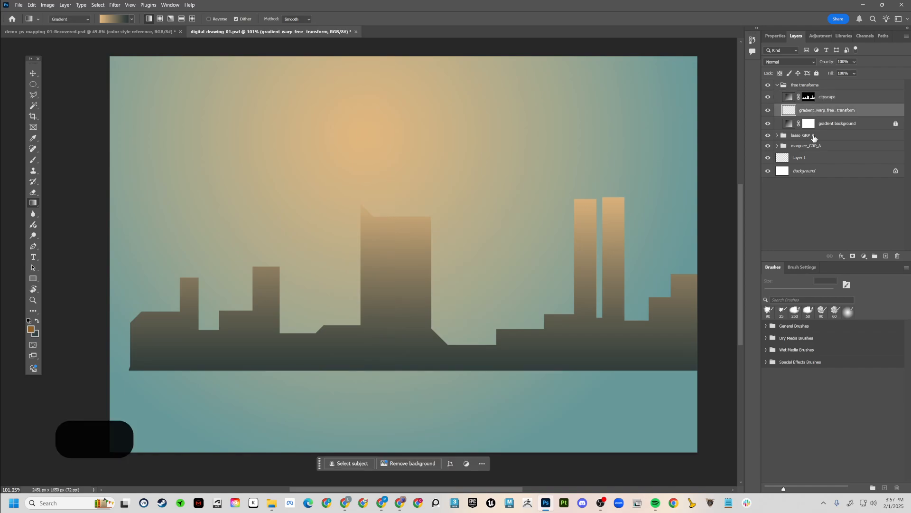
pyautogui.hotkey('ctrl', 'shift', 'n')
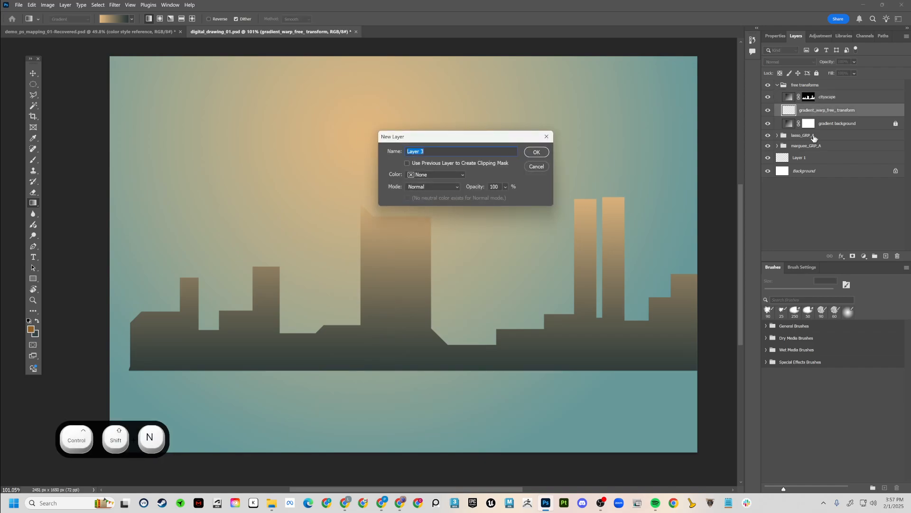
pyautogui.write('citysca')
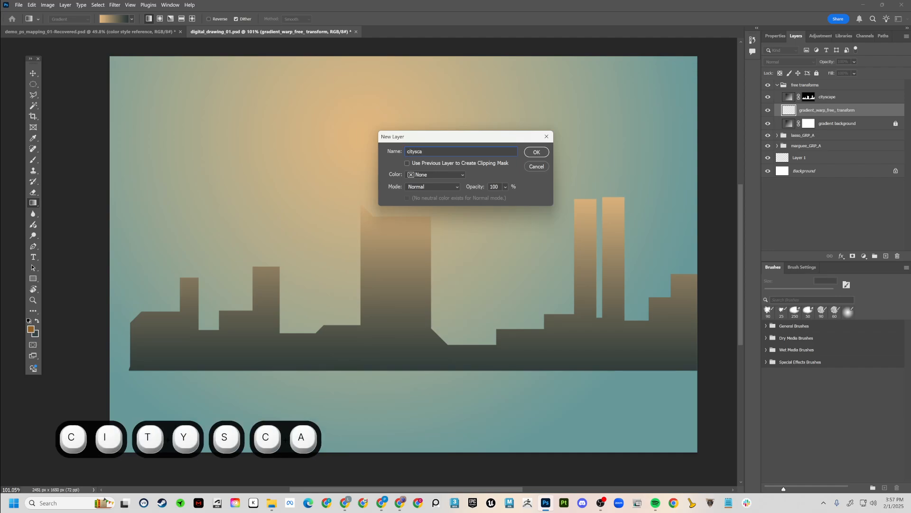
pyautogui.write('pe')
pyautogui.press('Return')
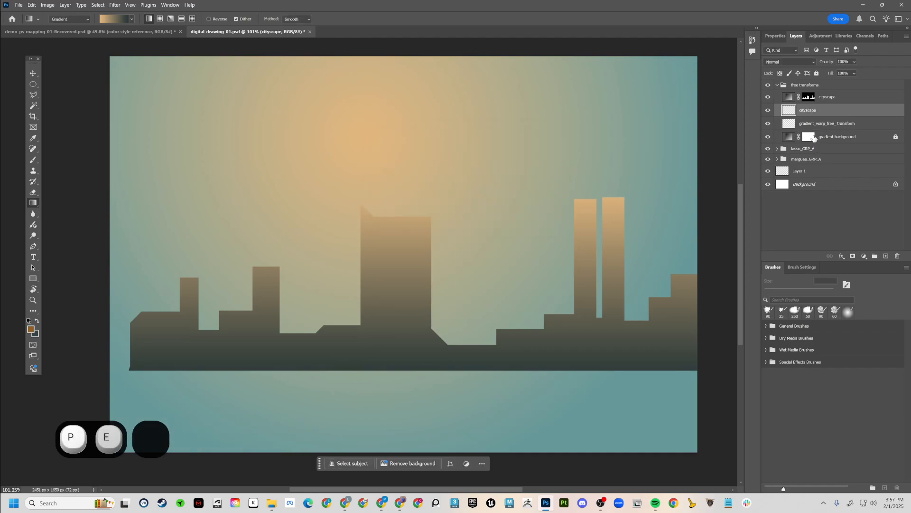
# Extend the skyline gradient's light end straight up to well above the central tower's roof
pyautogui.click(836, 98)
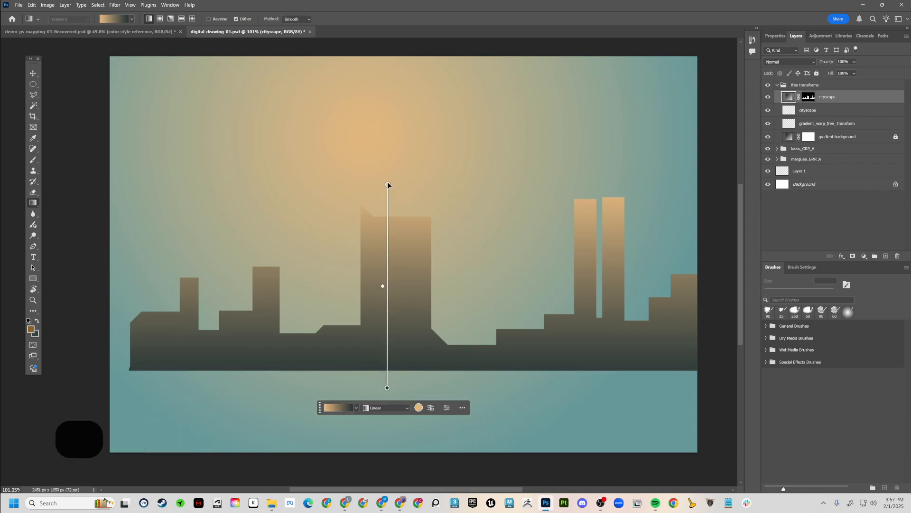
pyautogui.moveTo(388, 184); pyautogui.dragTo(387, 143)
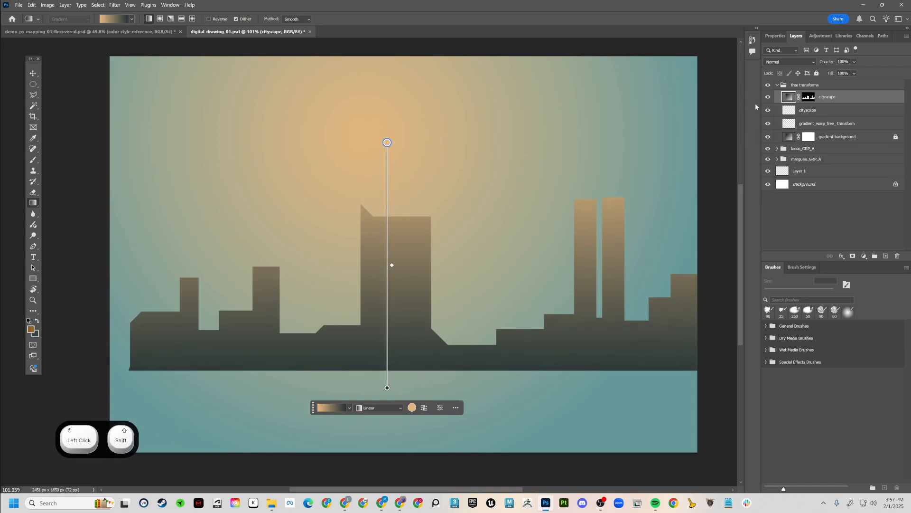
# Keep a hidden duplicate of the cityscape gradient layer and merge the original into the empty cityscape layer beneath it
pyautogui.click(817, 107)
pyautogui.click(824, 98)
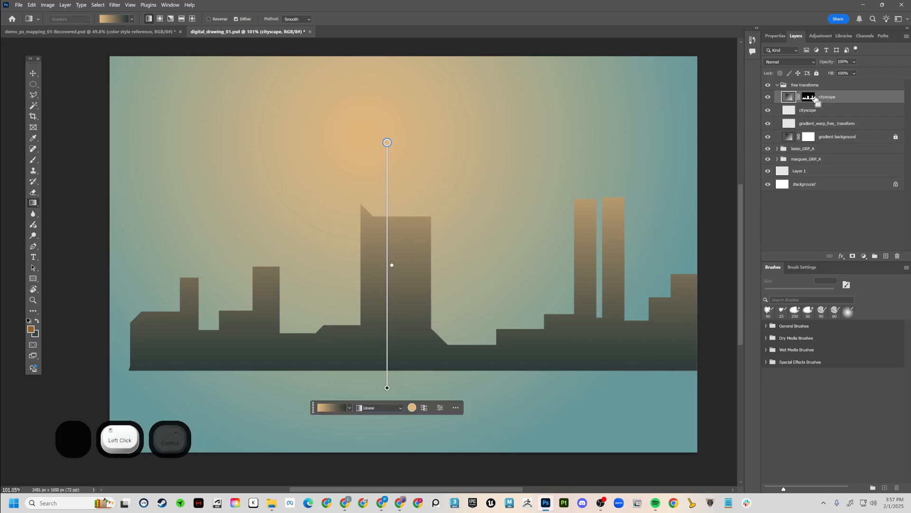
pyautogui.hotkey('ctrl', 'j')
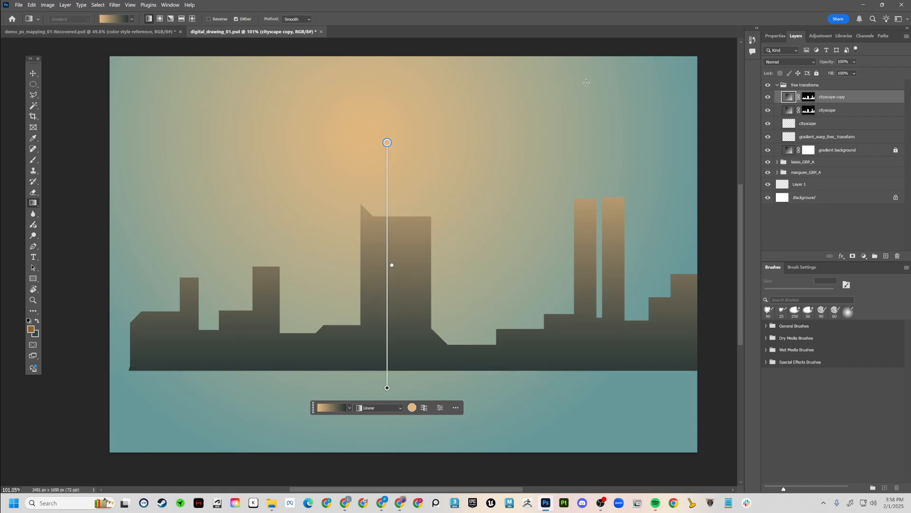
pyautogui.click(767, 98)
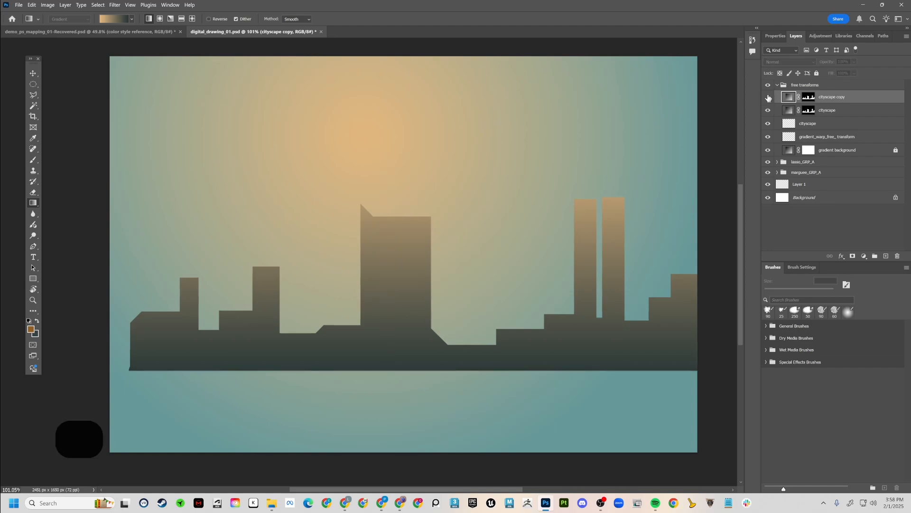
pyautogui.click(826, 111)
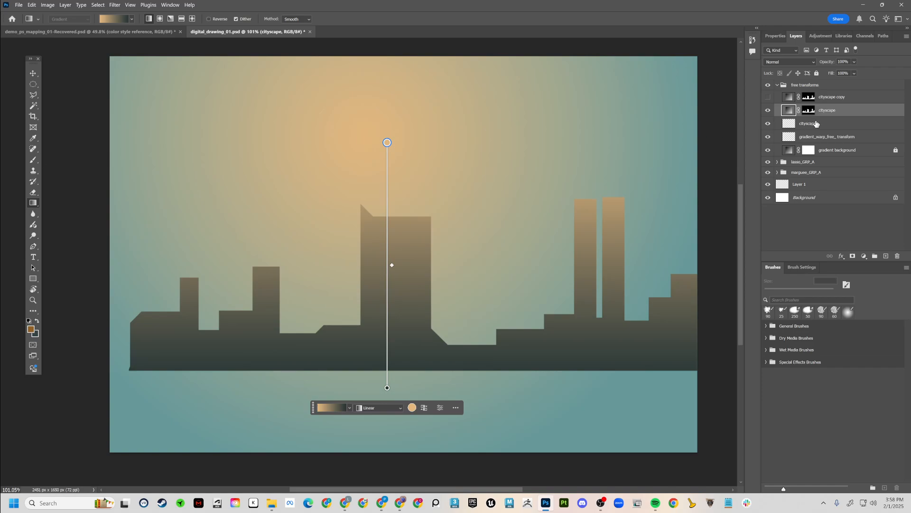
pyautogui.hotkey('ctrl', 'e')
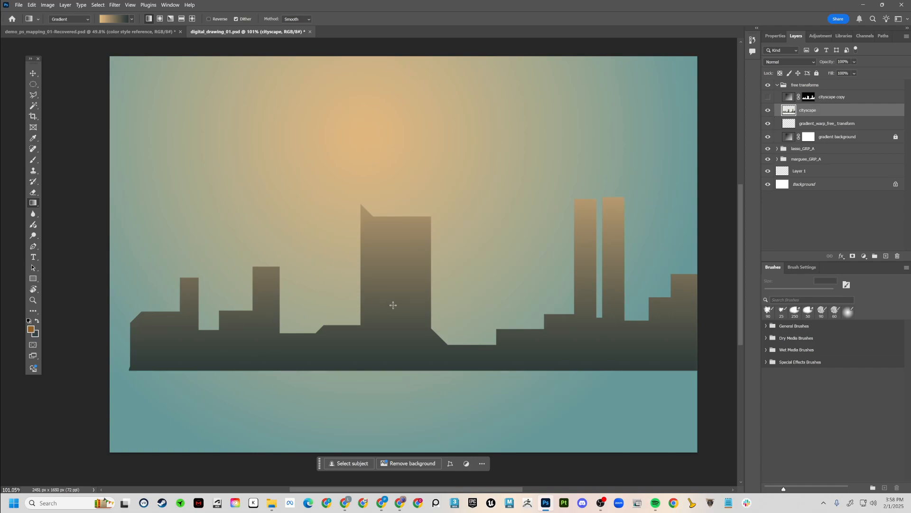
# Try to move the merged skyline with the Move tool auto-selecting groups
pyautogui.press('v')
pyautogui.moveTo(393, 305); pyautogui.dragTo(406, 322)
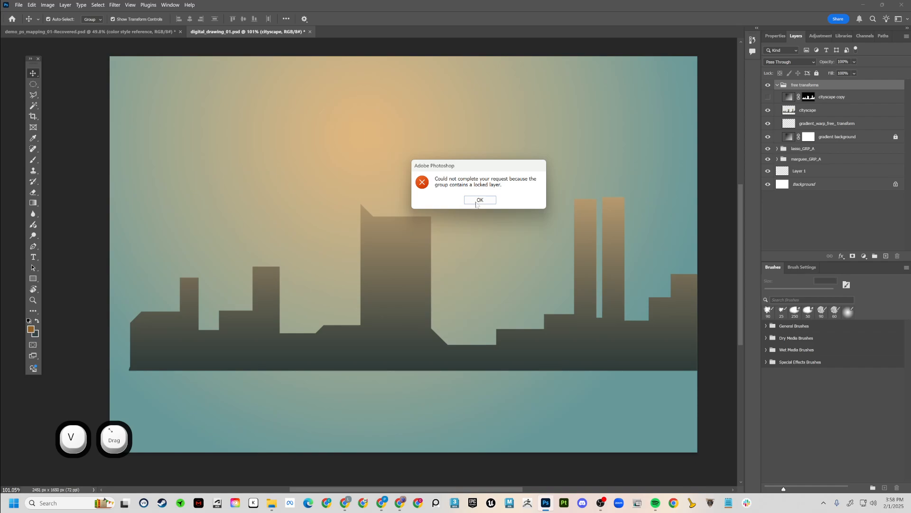
pyautogui.click(480, 200)
pyautogui.click(571, 261)
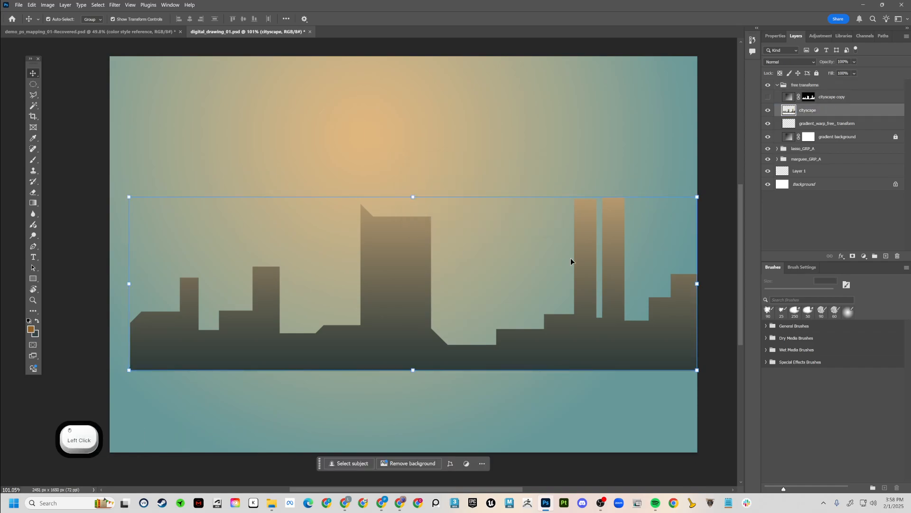
pyautogui.moveTo(418, 308); pyautogui.dragTo(314, 291)
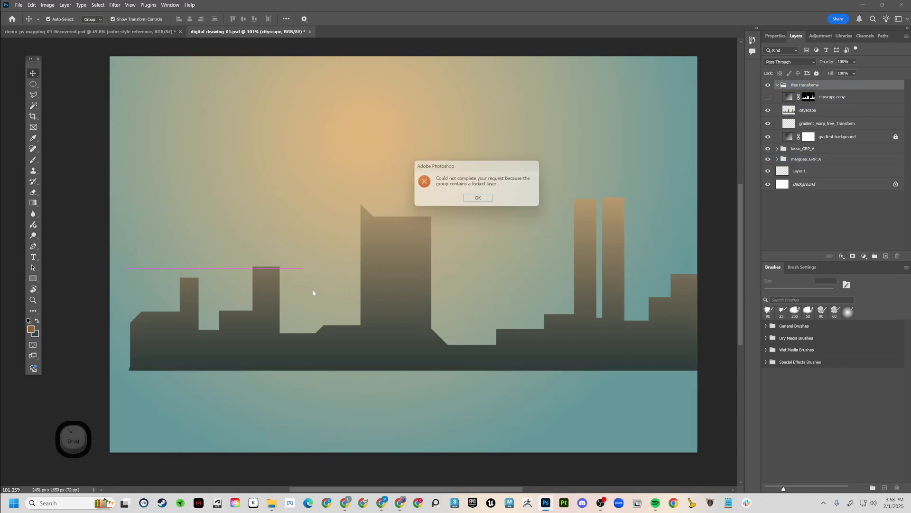
pyautogui.click(480, 200)
# Set the Move tool's auto-select to Layer and move the cityscape up and slightly left on the canvas
pyautogui.click(806, 110)
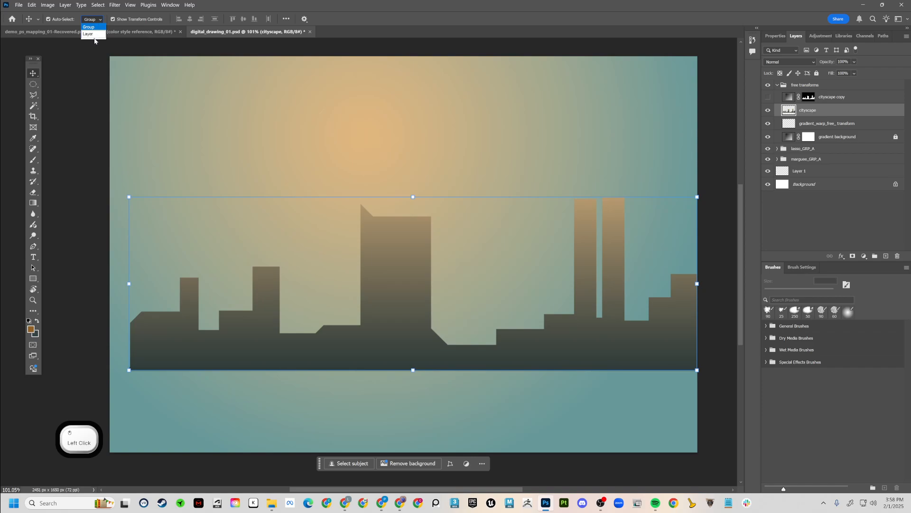
pyautogui.click(89, 34)
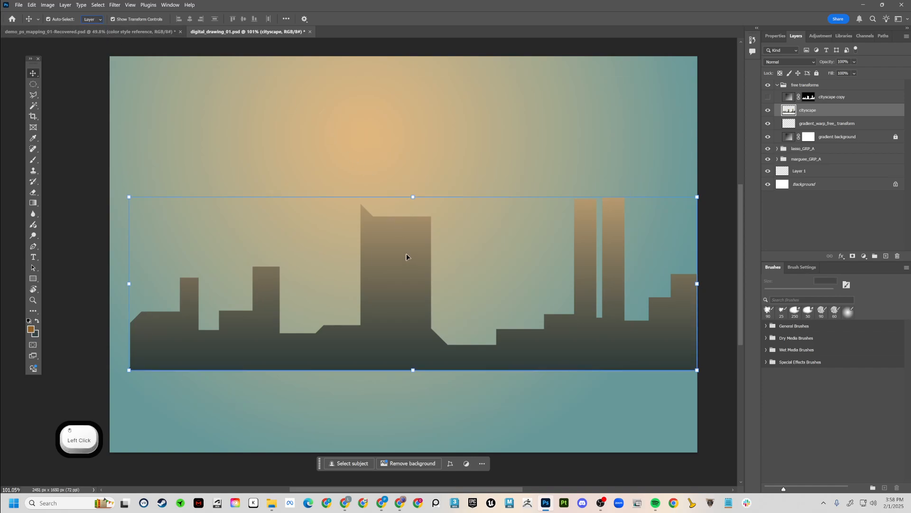
pyautogui.moveTo(406, 256); pyautogui.dragTo(371, 285)
pyautogui.moveTo(378, 298); pyautogui.dragTo(382, 277)
# Scale the cityscape proportionally to 103.37% so it spans the full canvas width
pyautogui.hotkey('ctrl', 't')
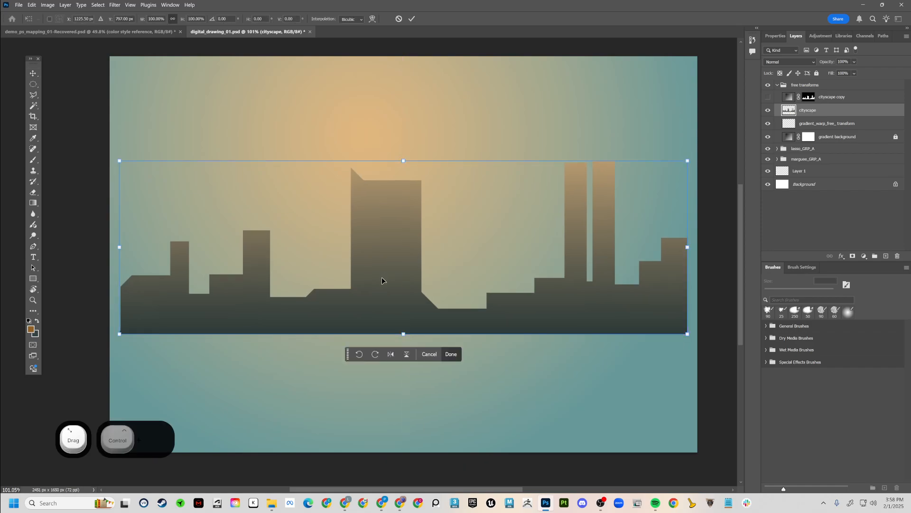
pyautogui.moveTo(119, 248); pyautogui.dragTo(107, 251)
pyautogui.moveTo(688, 248)
pyautogui.mouseDown()
pyautogui.moveTo(703, 248)
pyautogui.moveTo(695, 249)
pyautogui.mouseUp()
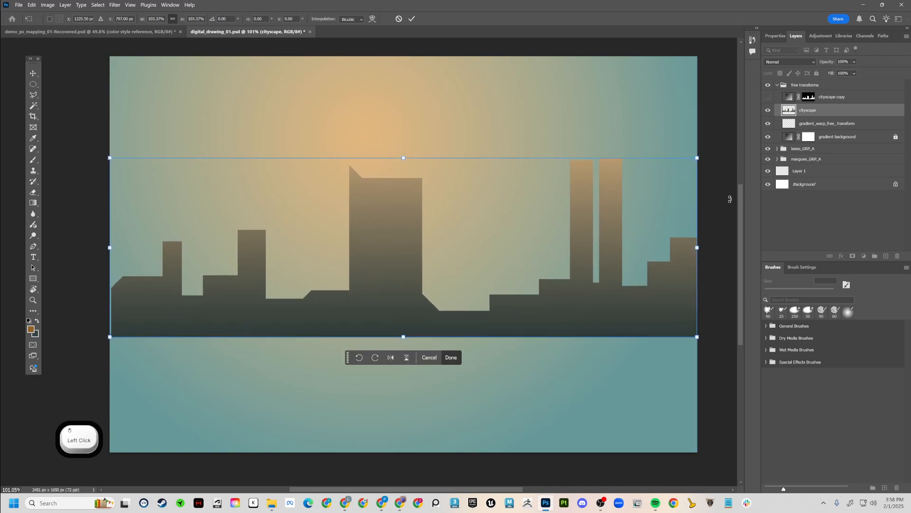
pyautogui.press('Return')
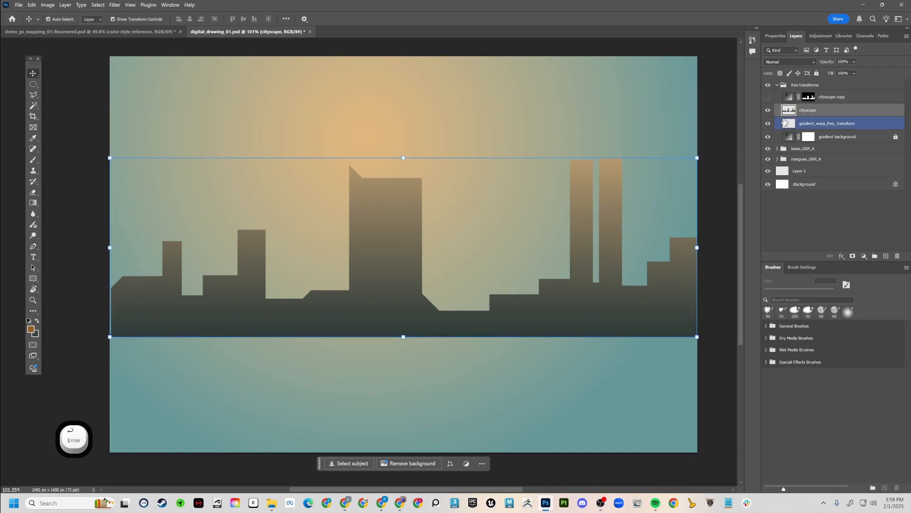
# Duplicate the merged cityscape layer and rename the copy "cityscape reflection"
pyautogui.click(810, 114)
pyautogui.press('ctrl')
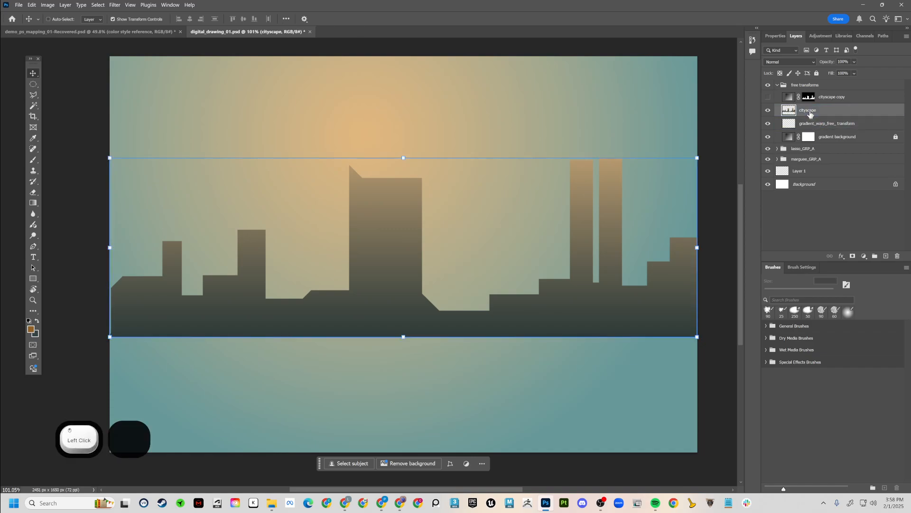
pyautogui.hotkey('ctrl', 'j')
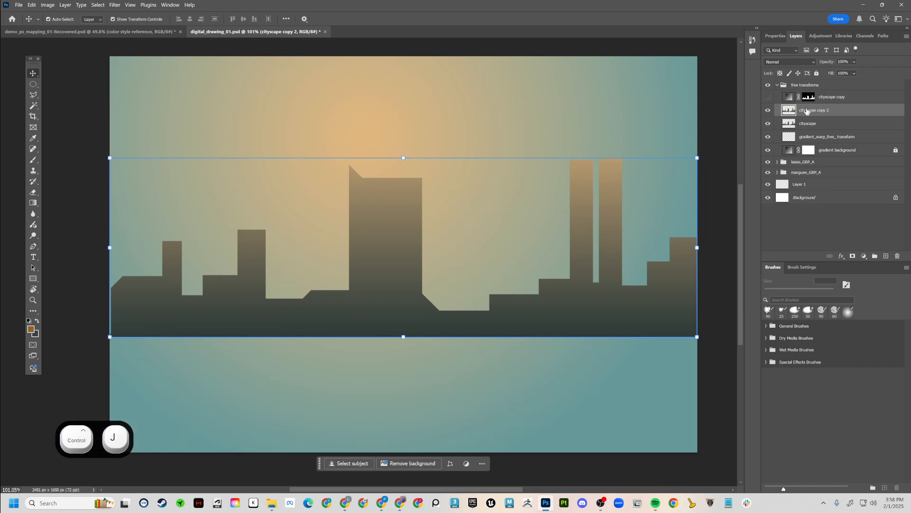
pyautogui.doubleClick(814, 110)
pyautogui.moveTo(816, 110); pyautogui.dragTo(904, 129)
pyautogui.write('ref')
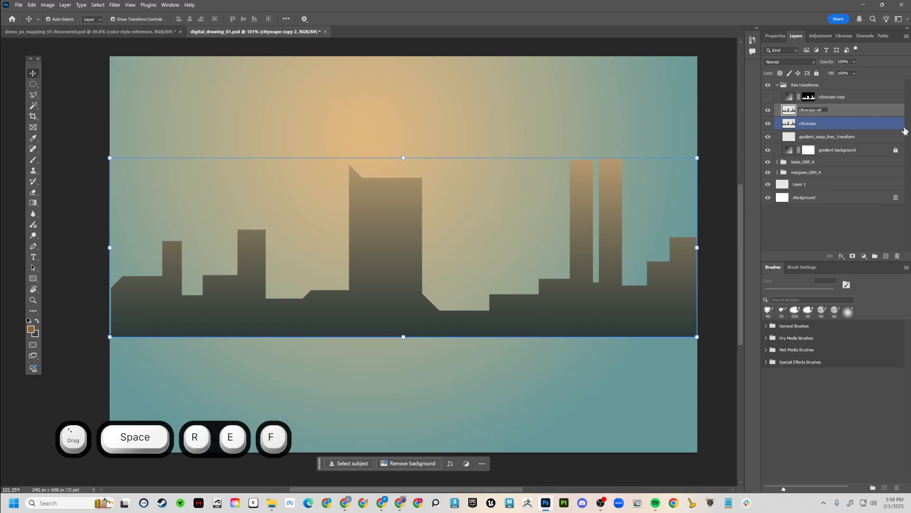
pyautogui.press('Return')
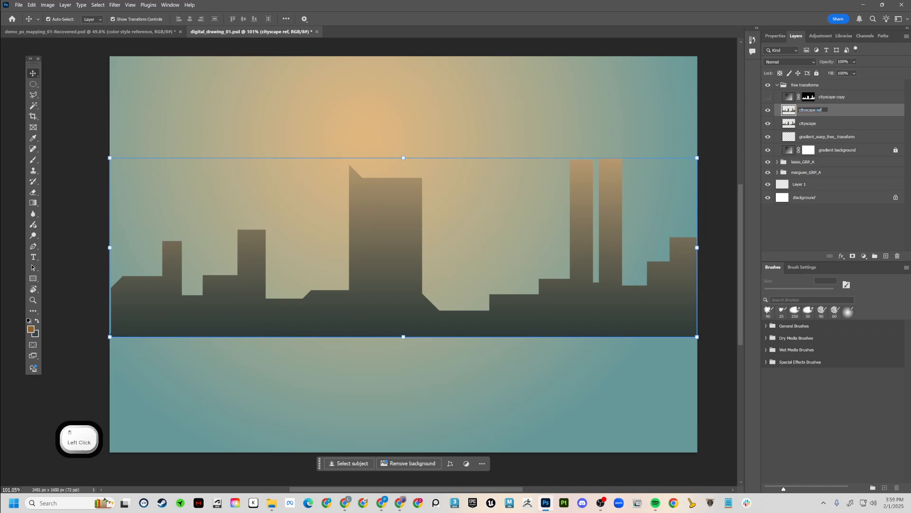
pyautogui.write('lection')
pyautogui.press('Return')
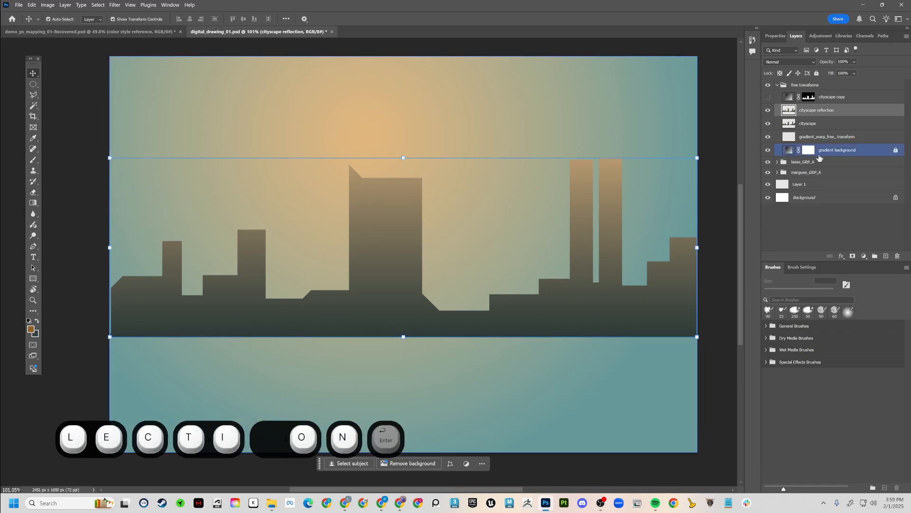
pyautogui.moveTo(403, 157); pyautogui.dragTo(401, 219)
pyautogui.hotkey('ctrl', 'z')
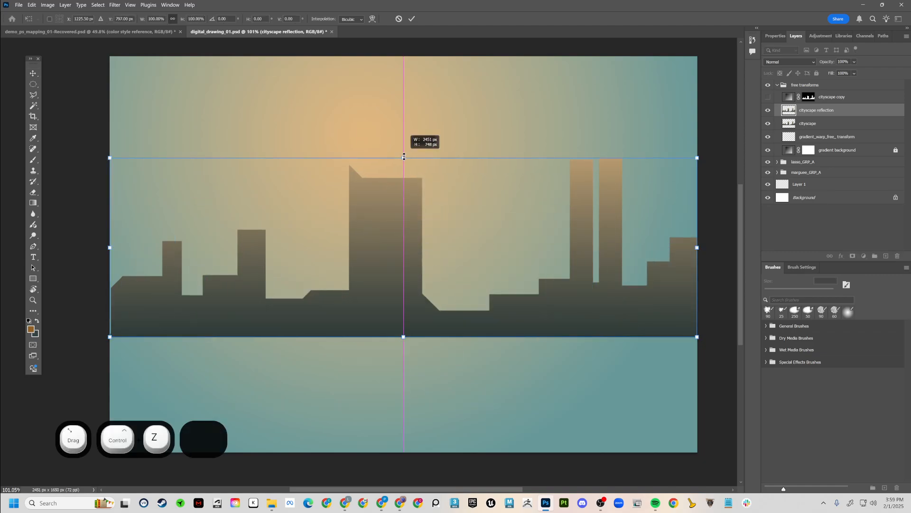
pyautogui.moveTo(404, 156); pyautogui.dragTo(402, 223)
pyautogui.hotkey('ctrl', 'z')
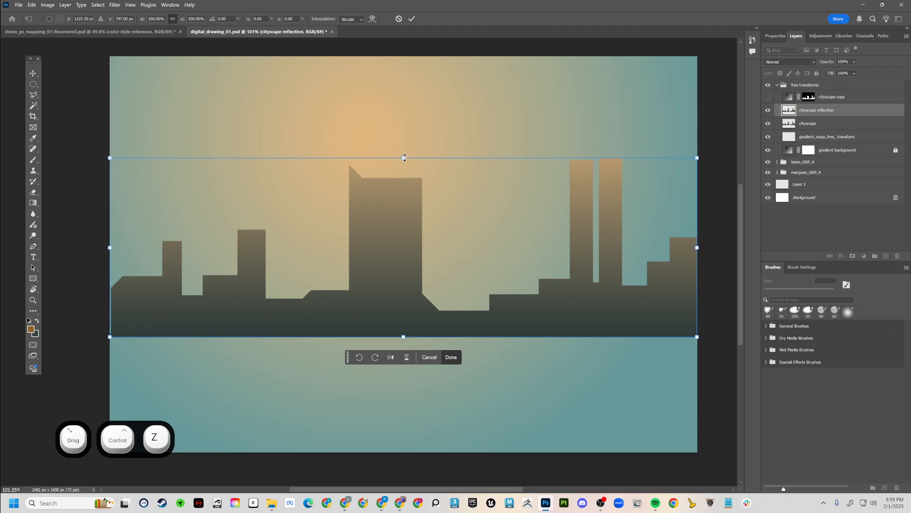
# Flip the cityscape reflection down below the skyline's baseline, compressing it to about half height and slanting it to the left
pyautogui.moveTo(404, 157); pyautogui.dragTo(373, 434)
pyautogui.press('Return')
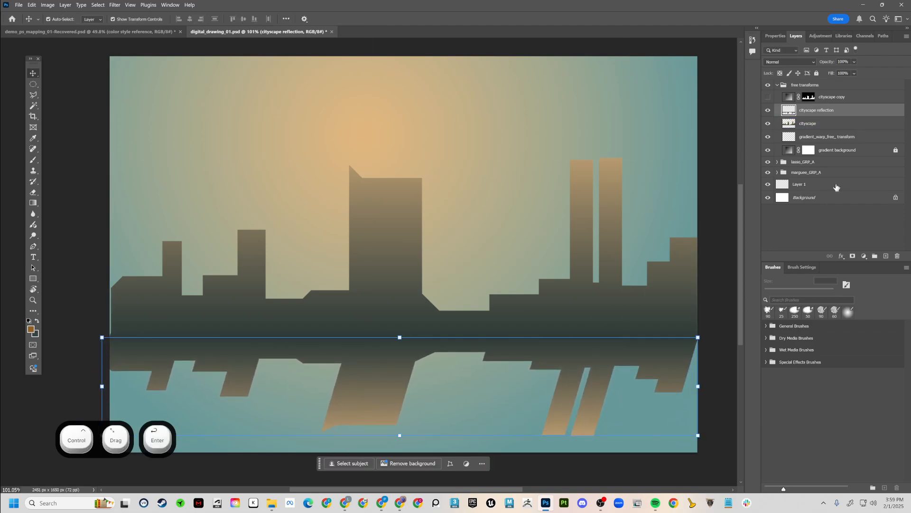
pyautogui.click(703, 114)
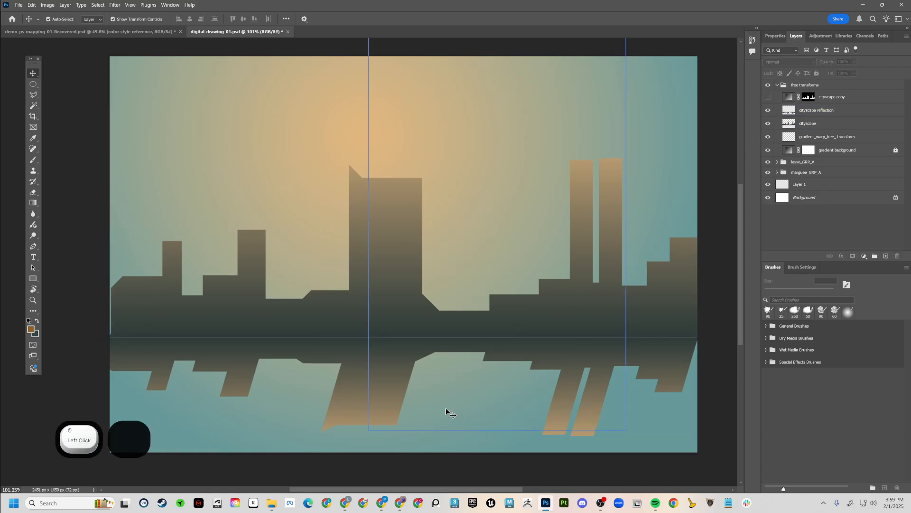
# Skew the cityscape reflection horizontally by about 15.7° so its buildings line up vertically with the skyline above
pyautogui.keyDown('ctrl'); pyautogui.click(379, 408); pyautogui.keyUp('ctrl')
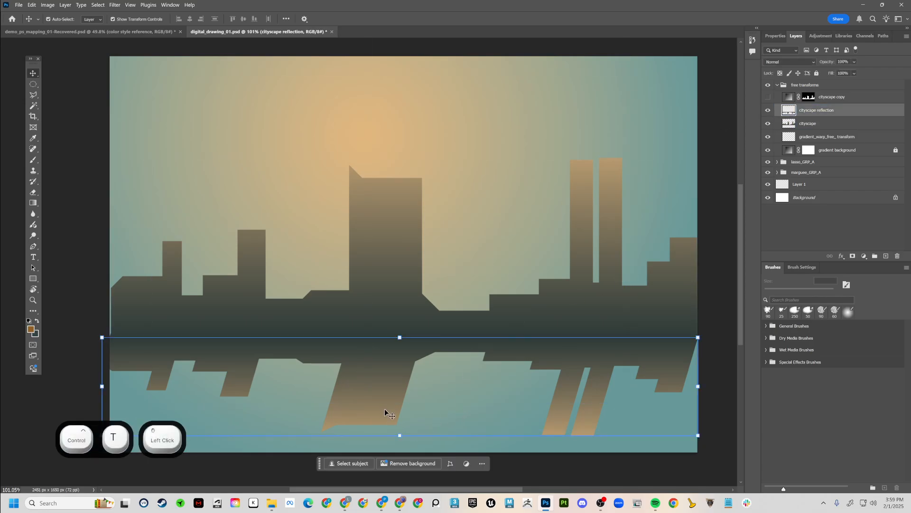
pyautogui.hotkey('ctrl', 't')
pyautogui.moveTo(399, 435); pyautogui.dragTo(426, 434)
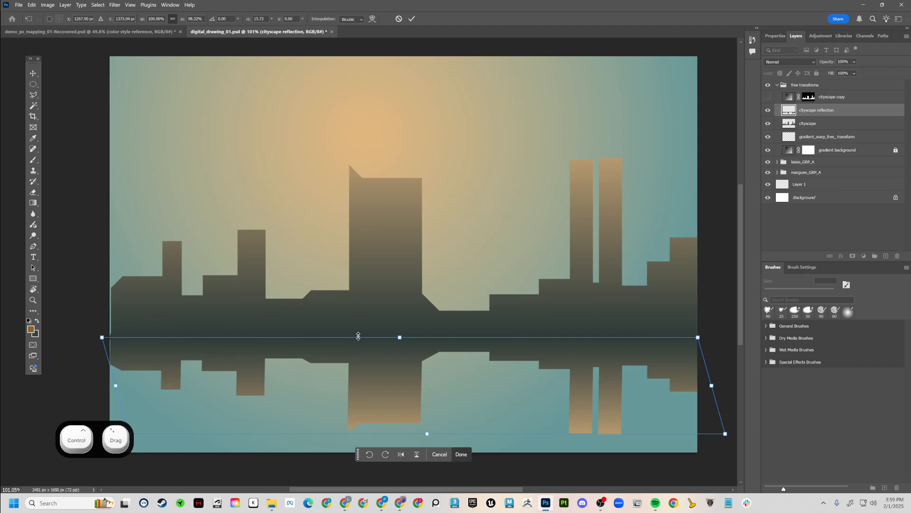
pyautogui.press('Return')
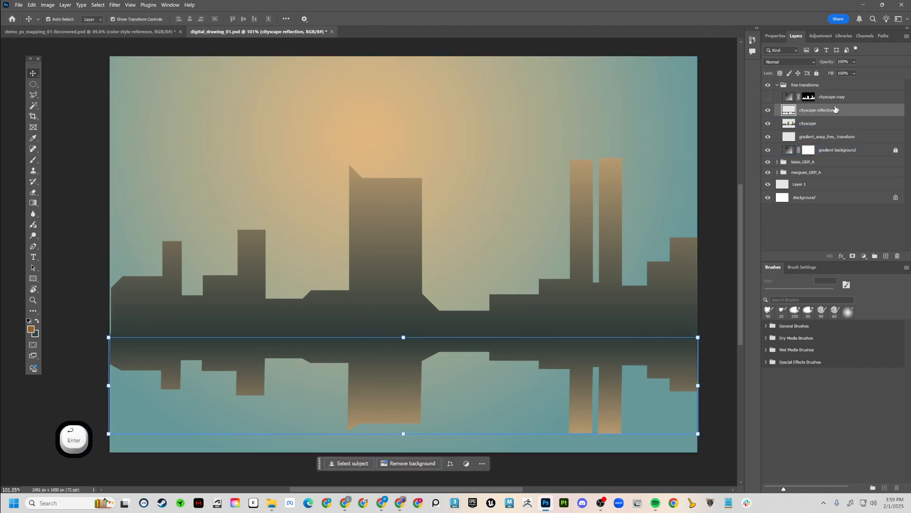
# Create an empty layer named "bird" above the hidden cityscape copy in the free transforms group
pyautogui.click(820, 114)
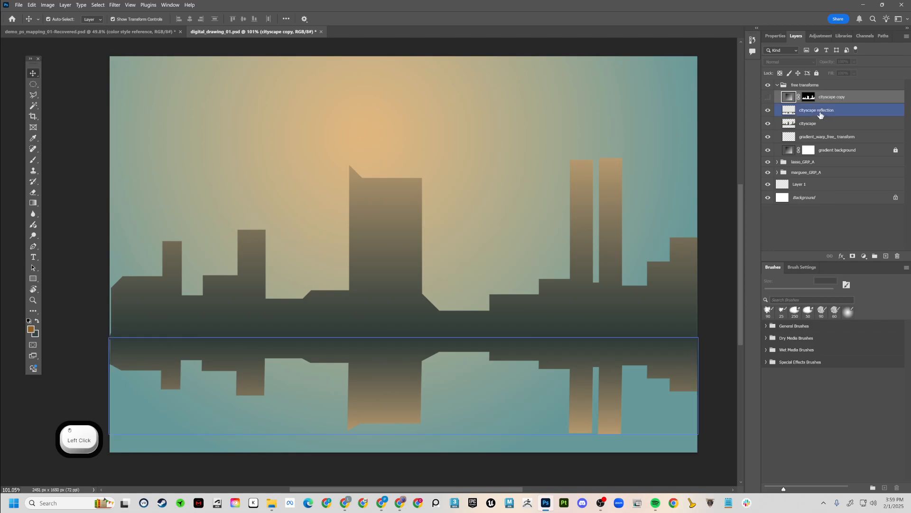
pyautogui.click(829, 150)
pyautogui.hotkey('ctrl', 'shift', 'n')
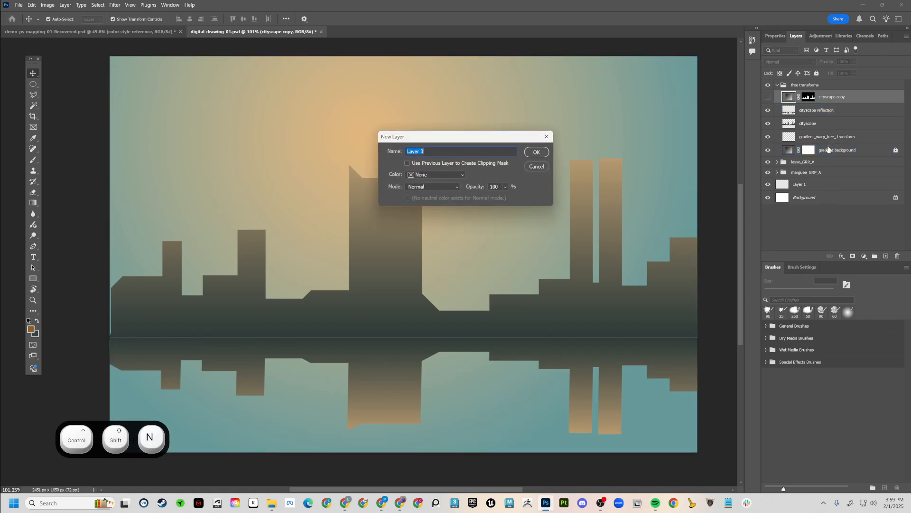
pyautogui.write('bird')
pyautogui.press('Return')
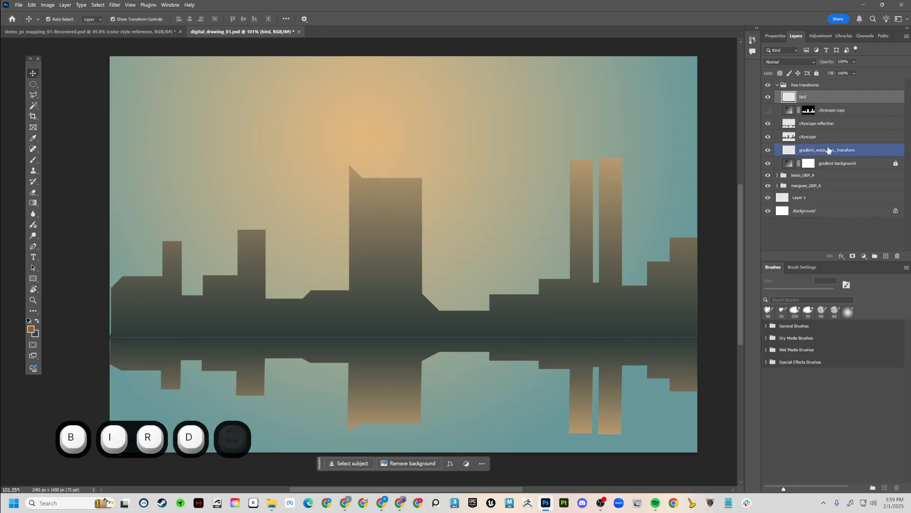
# Activate the Elliptical Marquee tool with the bird layer selected
pyautogui.press('l')
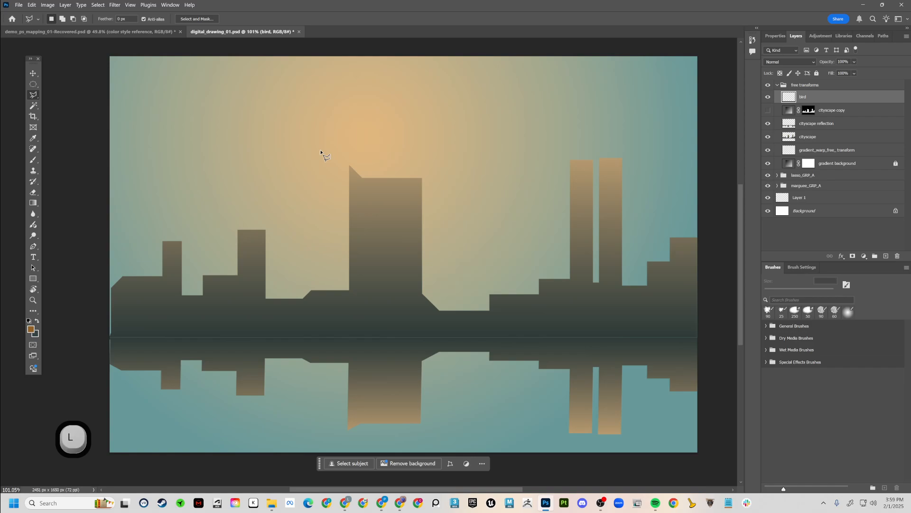
pyautogui.press('m')
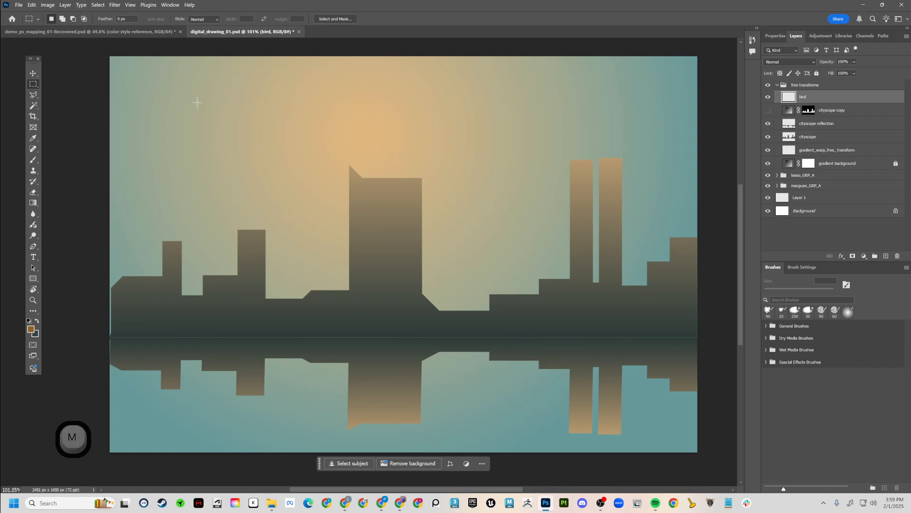
pyautogui.click(32, 84)
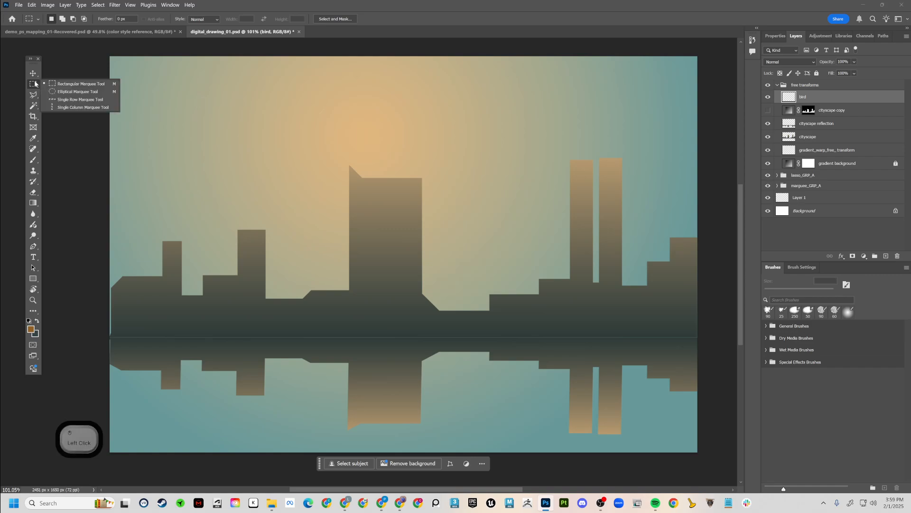
pyautogui.click(35, 84)
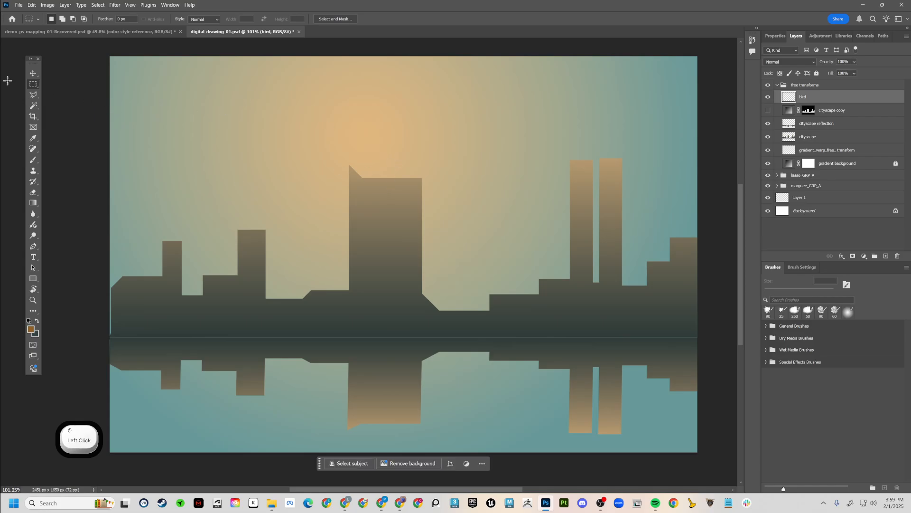
pyautogui.press('m')
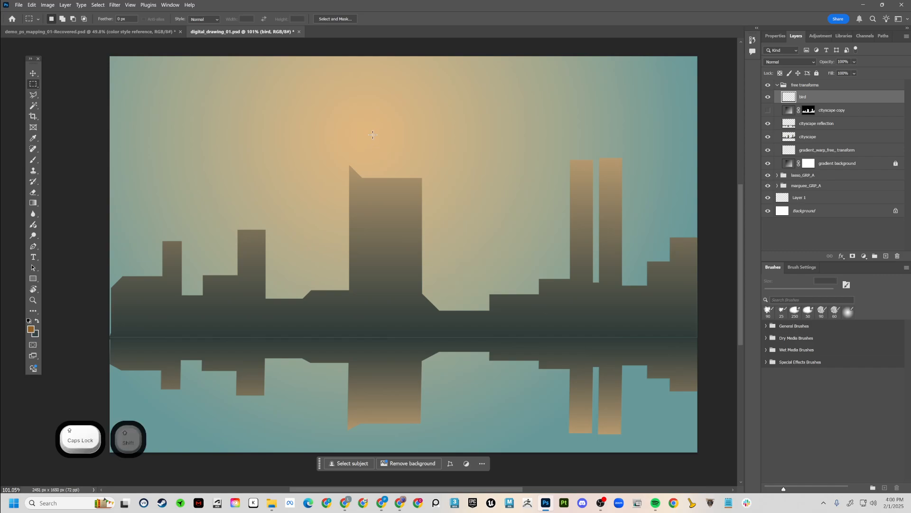
pyautogui.hotkey('shift', 'm')
# Draw an elliptical selection in the sky beside the tallest tower and try subtracting a smaller ellipse from its lower-left edge
pyautogui.moveTo(211, 121); pyautogui.dragTo(211, 122)
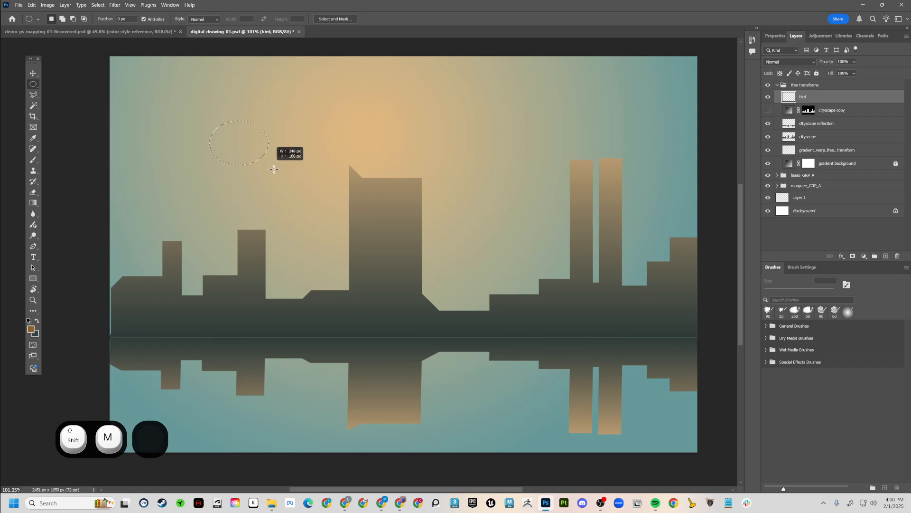
pyautogui.moveTo(274, 169); pyautogui.dragTo(287, 182)
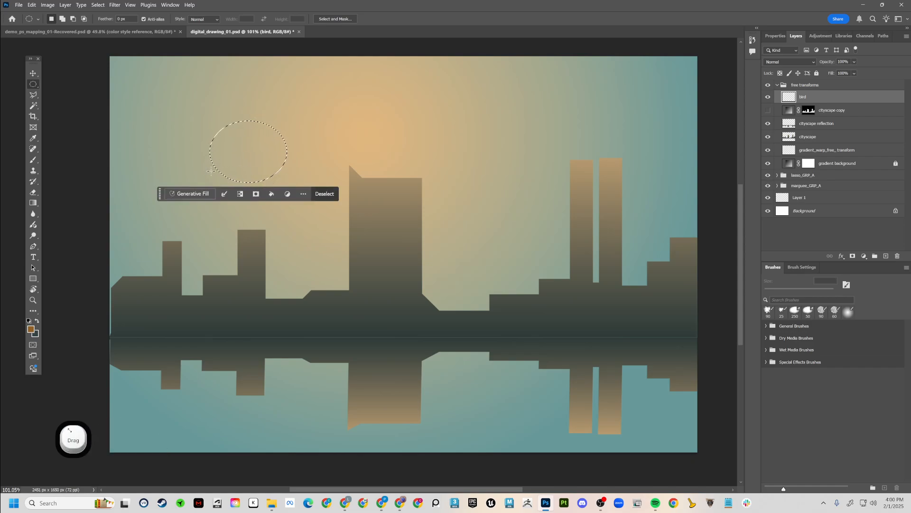
pyautogui.press('alt')
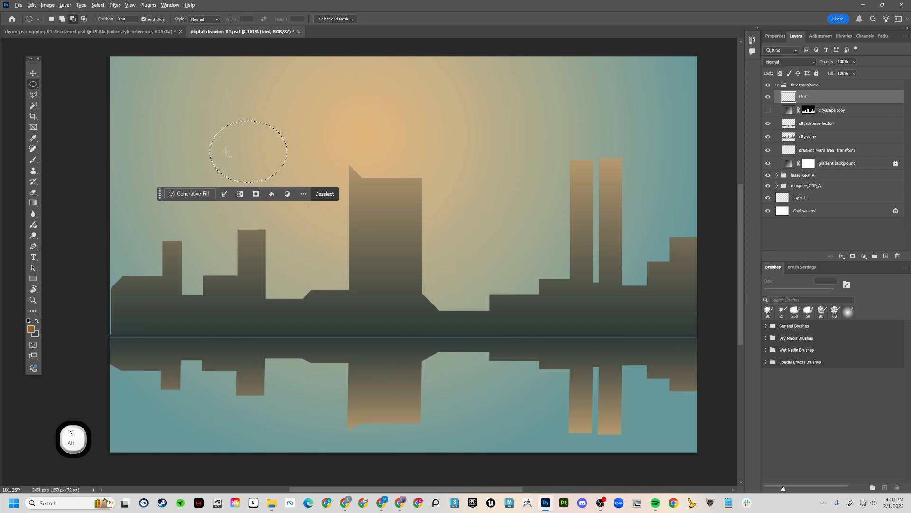
pyautogui.moveTo(194, 153); pyautogui.dragTo(278, 200)
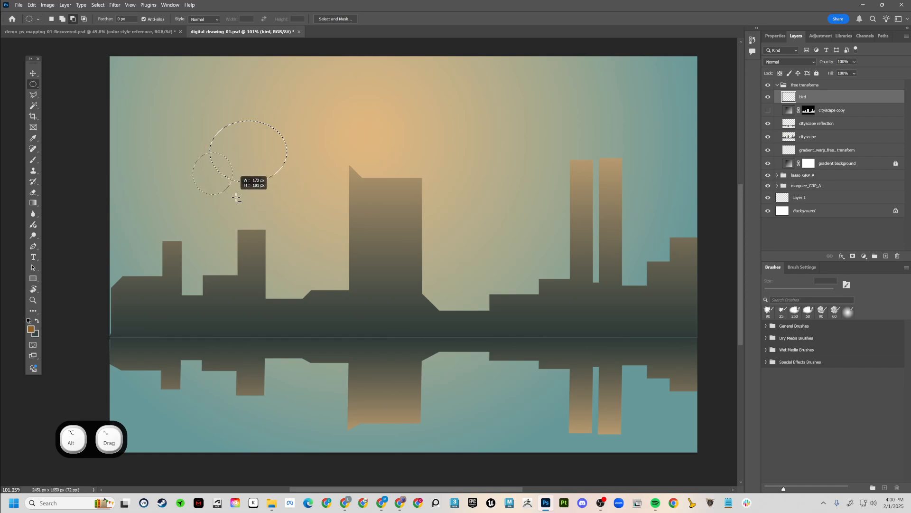
pyautogui.moveTo(245, 194); pyautogui.dragTo(217, 168)
pyautogui.hotkey('alt', 'space')
pyautogui.hotkey('ctrl', 'alt', 'z')
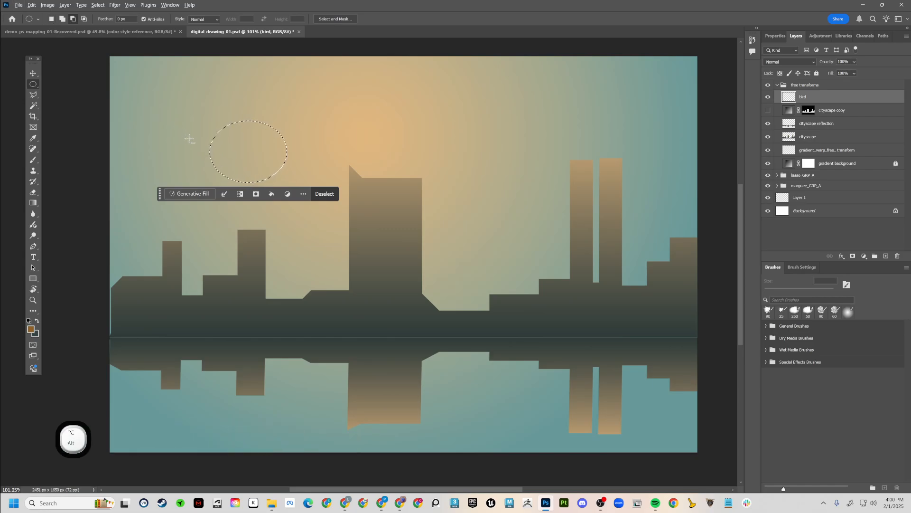
# Retry subtracting an overlapping ellipse from the selection's left edge, undoing each attempt
pyautogui.moveTo(161, 193); pyautogui.dragTo(159, 466)
pyautogui.moveTo(194, 138); pyautogui.dragTo(264, 186)
pyautogui.hotkey('alt', 'space')
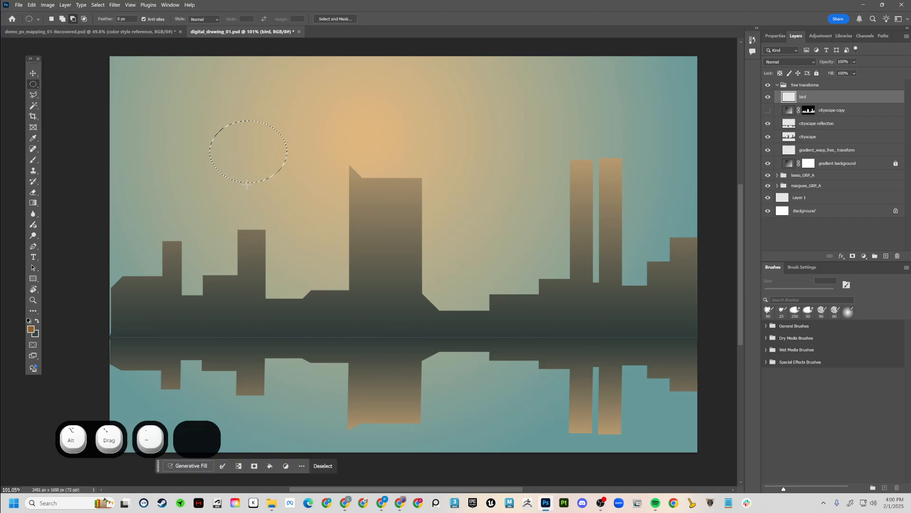
pyautogui.hotkey('ctrl', 'z')
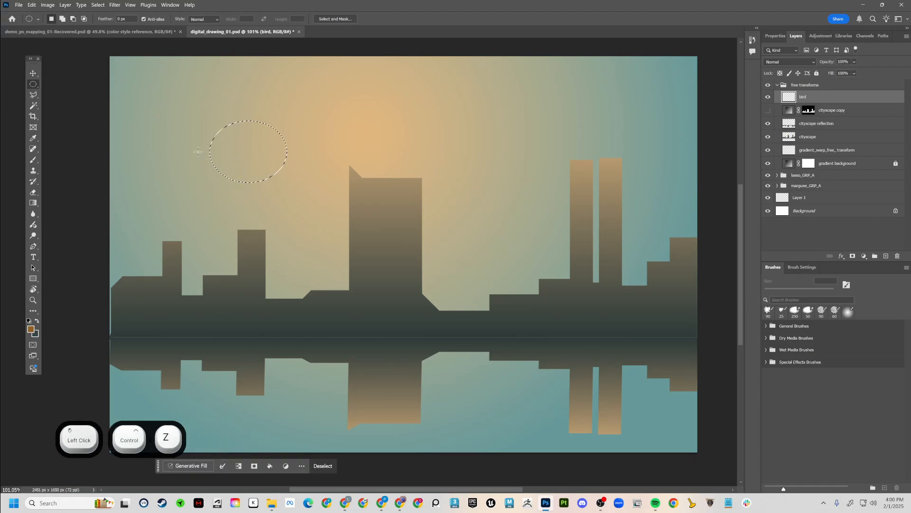
pyautogui.moveTo(185, 141); pyautogui.dragTo(258, 180)
pyautogui.hotkey('alt', 'space')
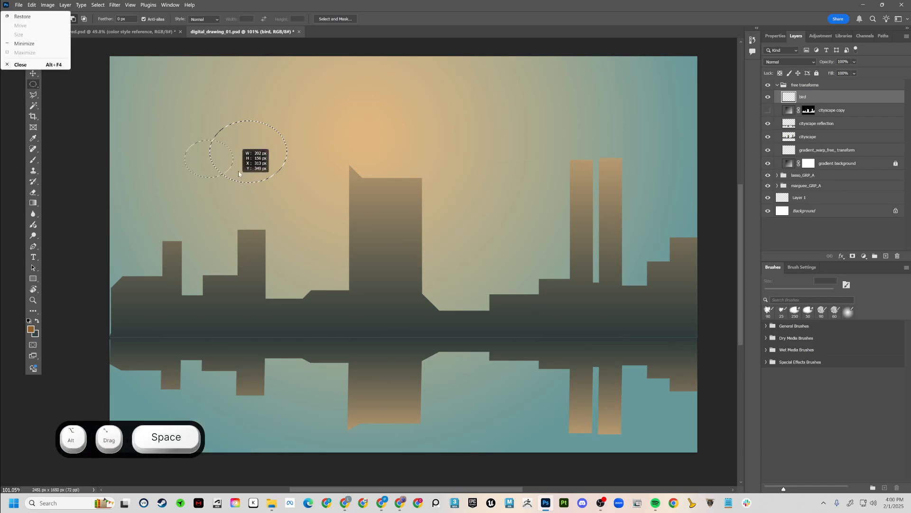
pyautogui.hotkey('ctrl', 'z')
pyautogui.click(213, 156)
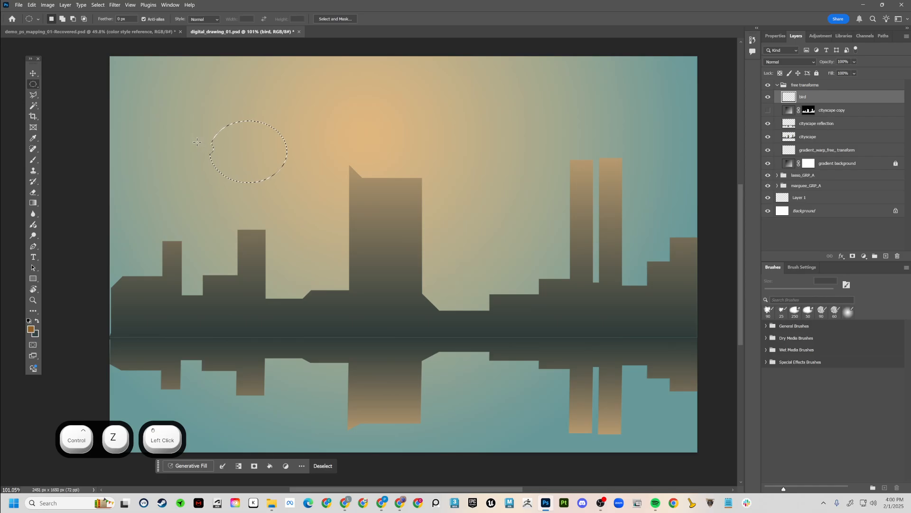
pyautogui.moveTo(197, 142); pyautogui.dragTo(216, 157)
pyautogui.hotkey('ctrl', 'z')
# Draw a new elliptical selection in the sky and subtract an ellipse of about 250 × 180 px from its left edge
pyautogui.moveTo(191, 117); pyautogui.dragTo(273, 177)
pyautogui.moveTo(169, 134); pyautogui.dragTo(254, 190)
pyautogui.hotkey('alt', 'space')
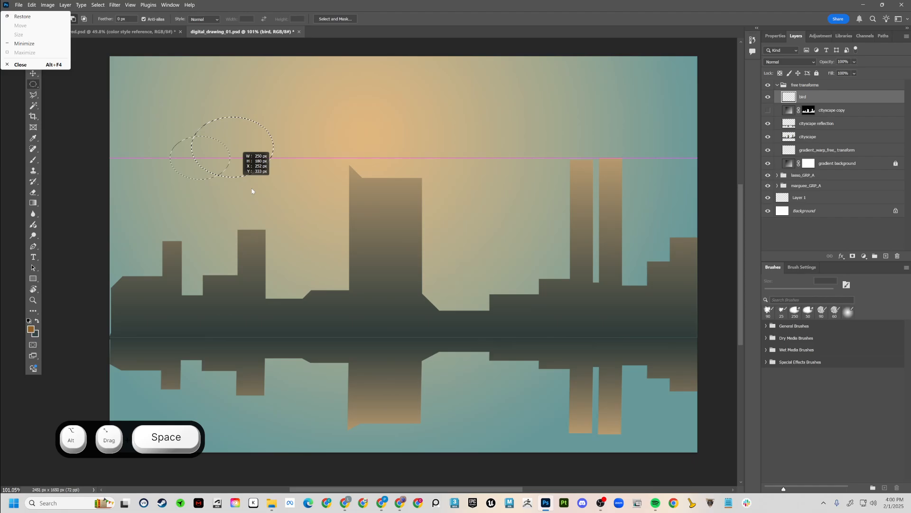
pyautogui.click(211, 169)
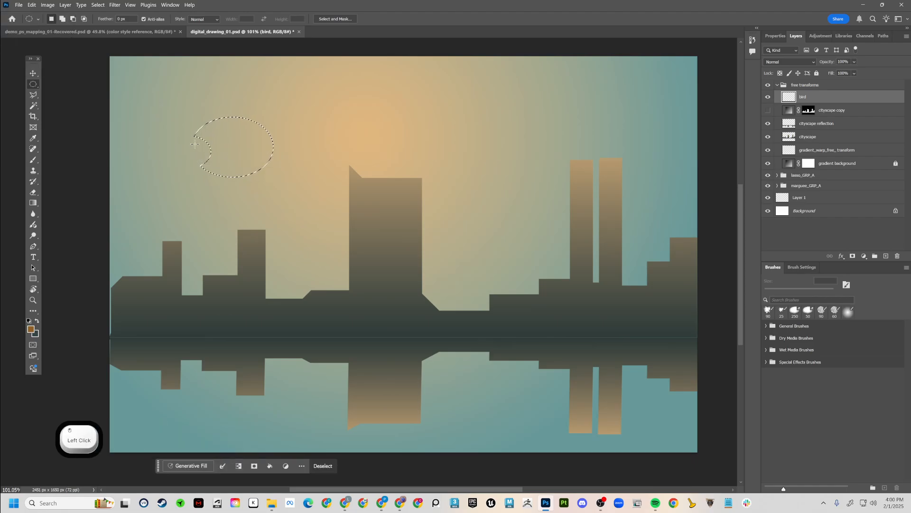
# Select a thin arched crescent in the sky by subtracting a lower, offset ellipse of about 266 × 219 px from an elliptical selection
pyautogui.moveTo(195, 146); pyautogui.dragTo(257, 206)
pyautogui.press('space')
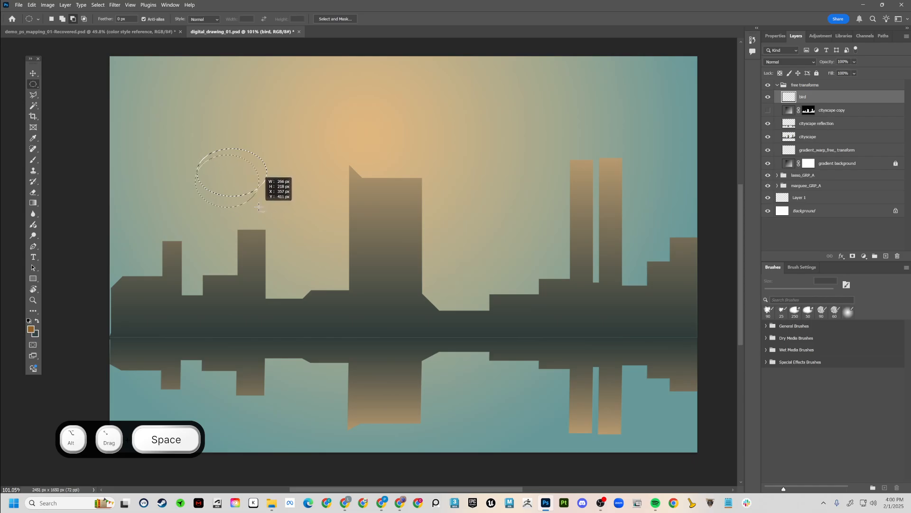
pyautogui.moveTo(259, 207); pyautogui.dragTo(260, 210)
pyautogui.hotkey('alt', 'space')
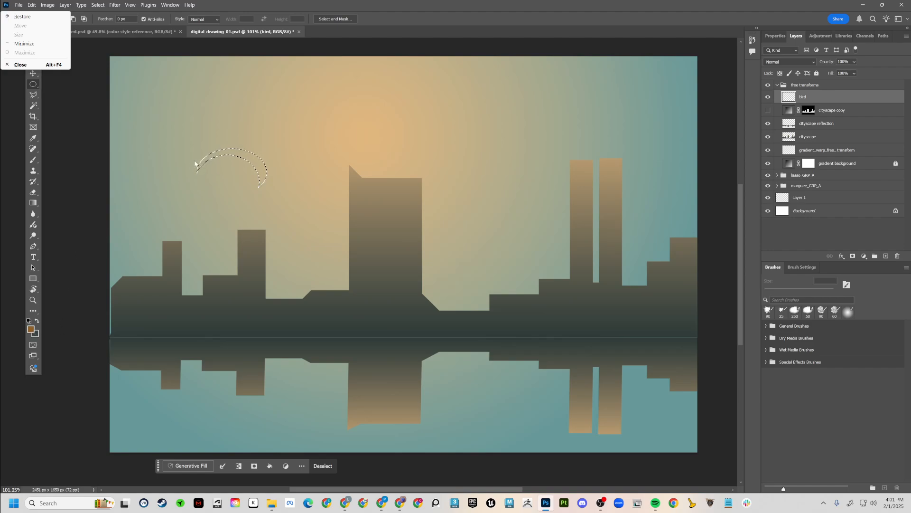
# Fill the crescent selection on the bird layer with the brown foreground colour
pyautogui.hotkey('alt', 'Delete')
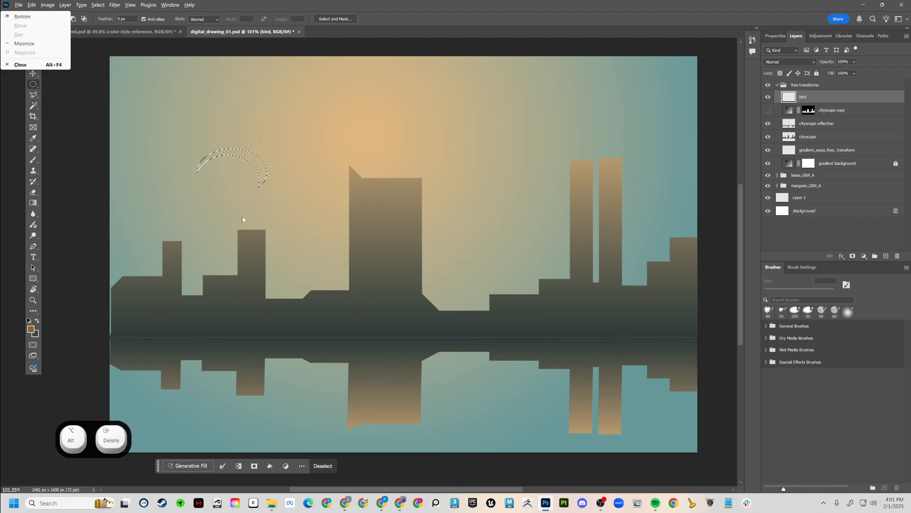
pyautogui.hotkey('ctrl', 'Delete')
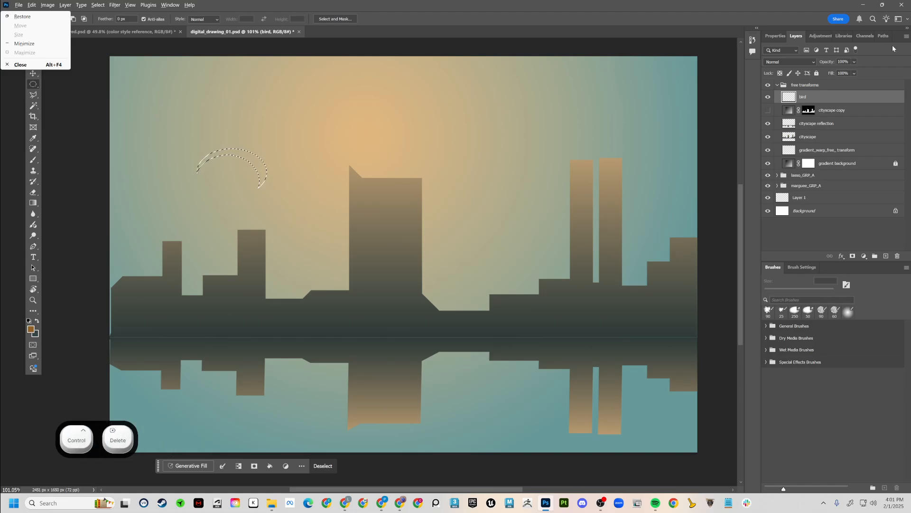
pyautogui.press('Escape')
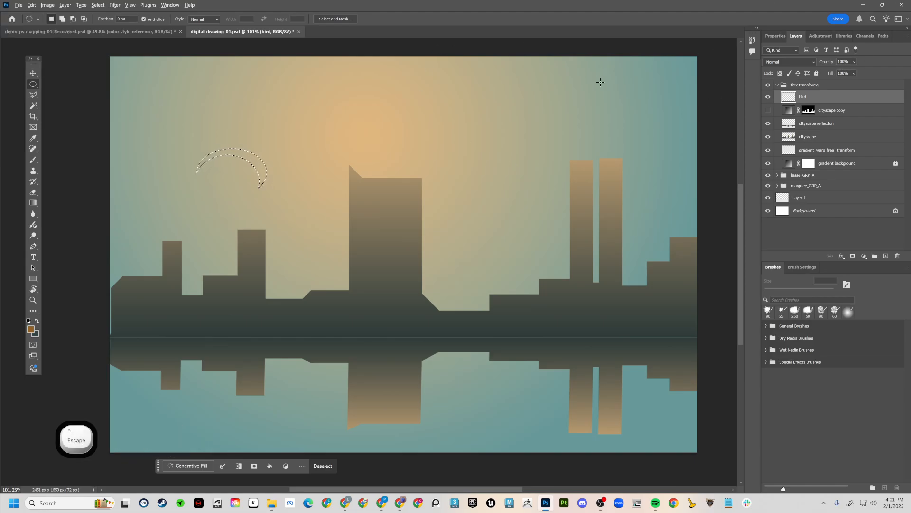
pyautogui.hotkey('alt', 'Delete')
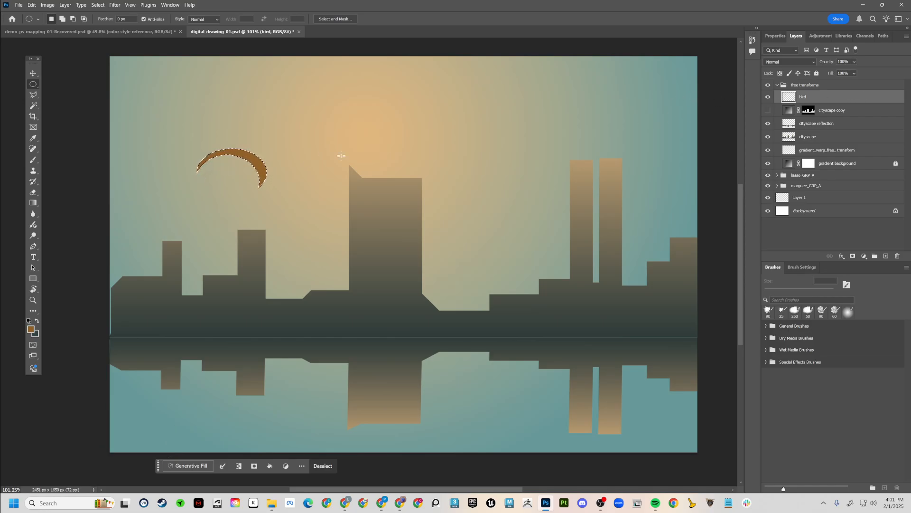
# Deselect the brown crescent wing and move it up and to the left in the open sky
pyautogui.press('z')
pyautogui.moveTo(174, 226); pyautogui.dragTo(194, 228)
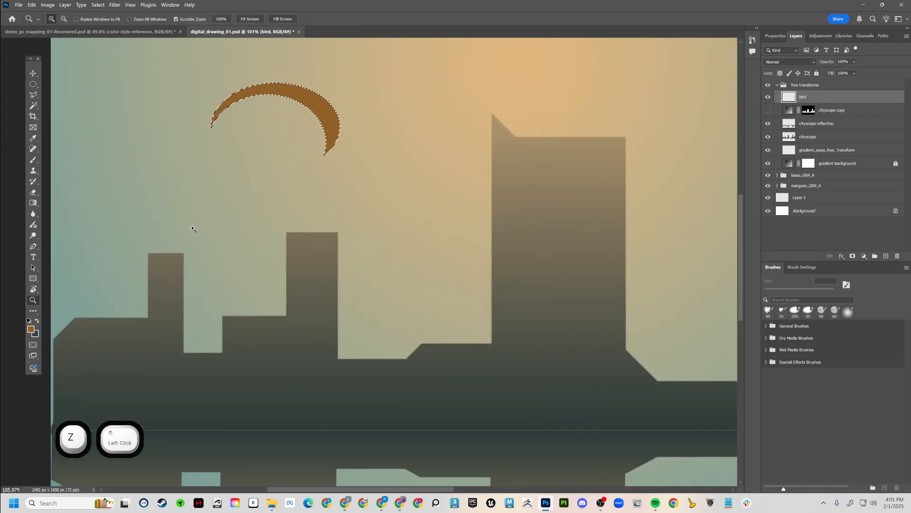
pyautogui.press('space')
pyautogui.moveTo(295, 193); pyautogui.dragTo(267, 298)
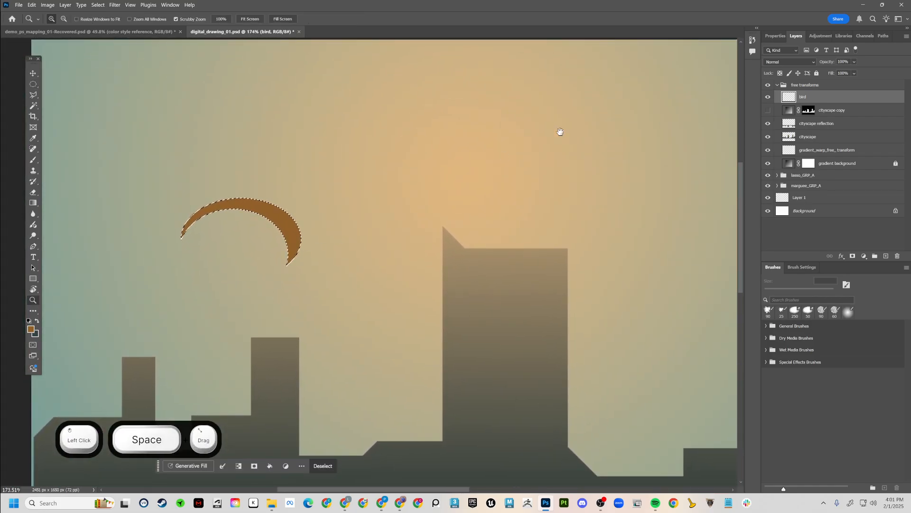
pyautogui.hotkey('ctrl', 'd')
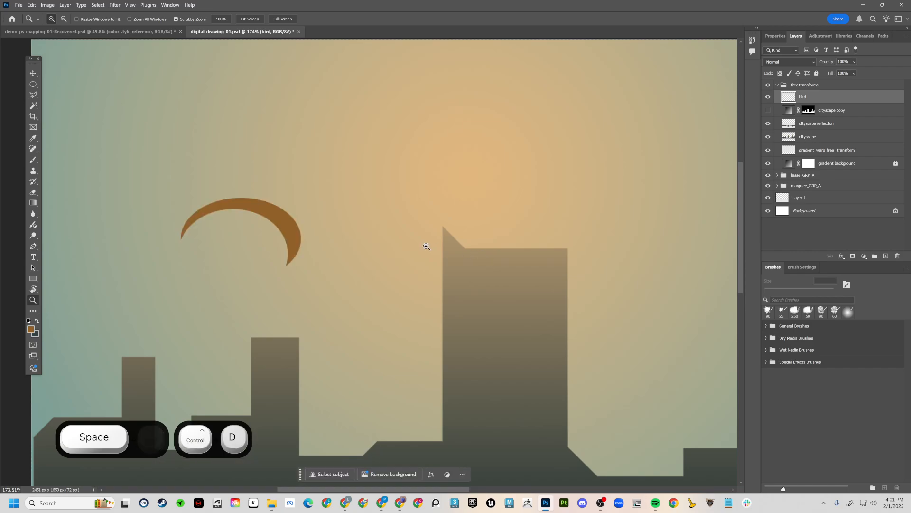
pyautogui.press('v')
pyautogui.moveTo(280, 235); pyautogui.dragTo(247, 144)
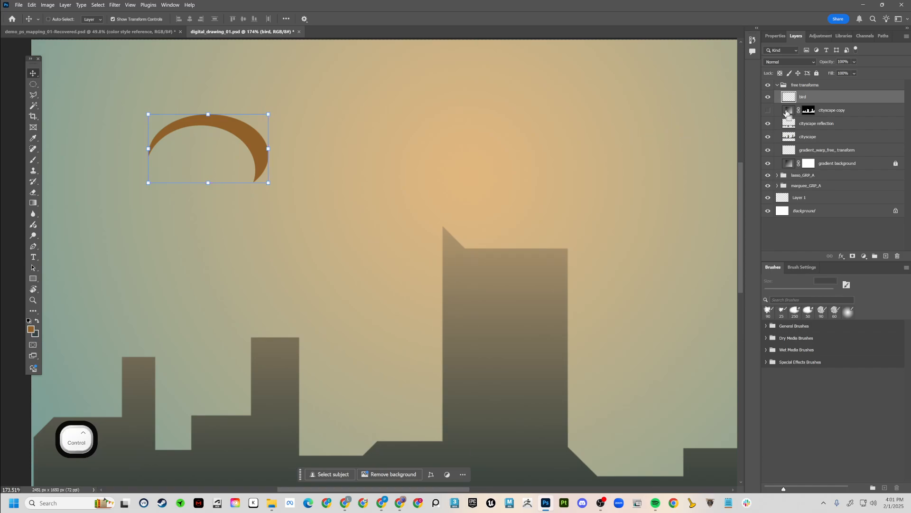
# Duplicate the bird layer and flip the copy horizontally with Free Transform
pyautogui.hotkey('ctrl', 'j')
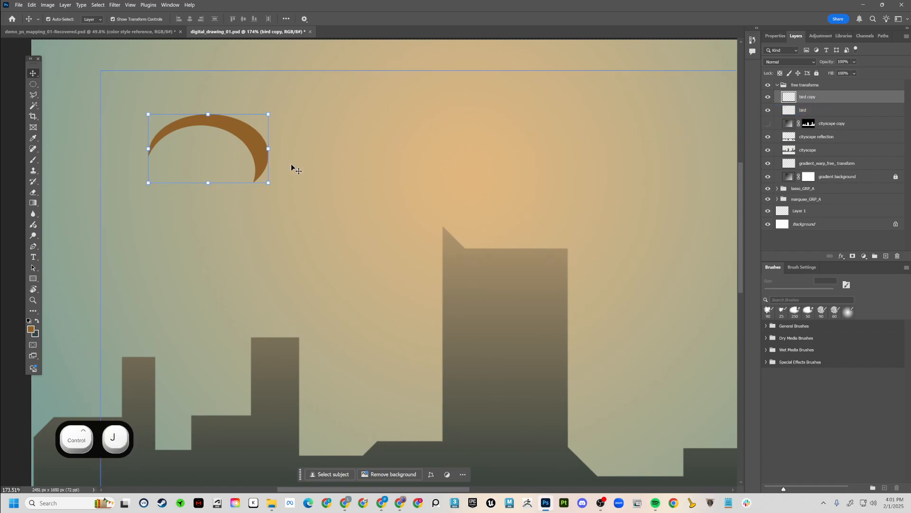
pyautogui.hotkey('ctrl', 't')
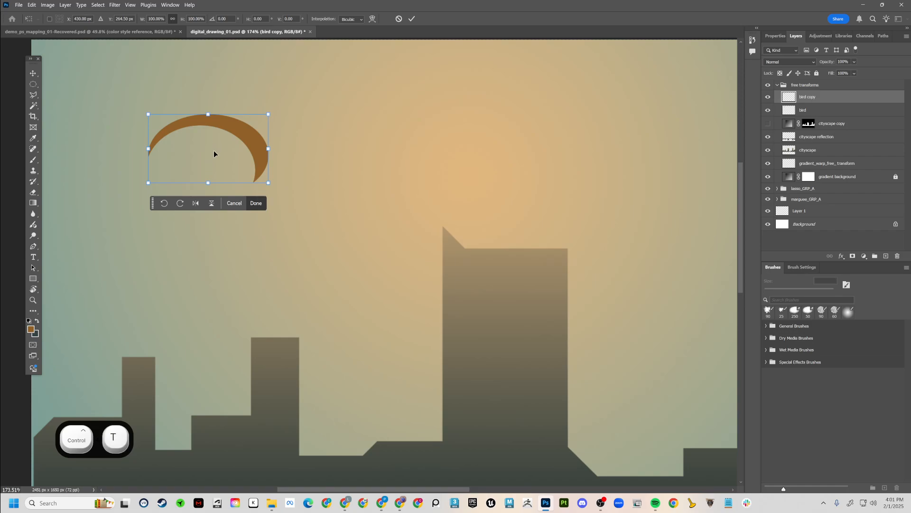
pyautogui.rightClick(219, 151)
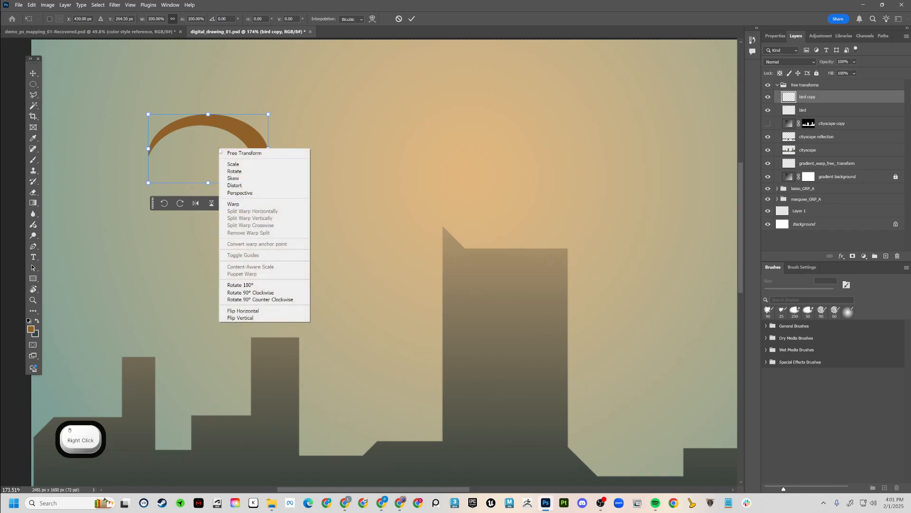
pyautogui.click(242, 310)
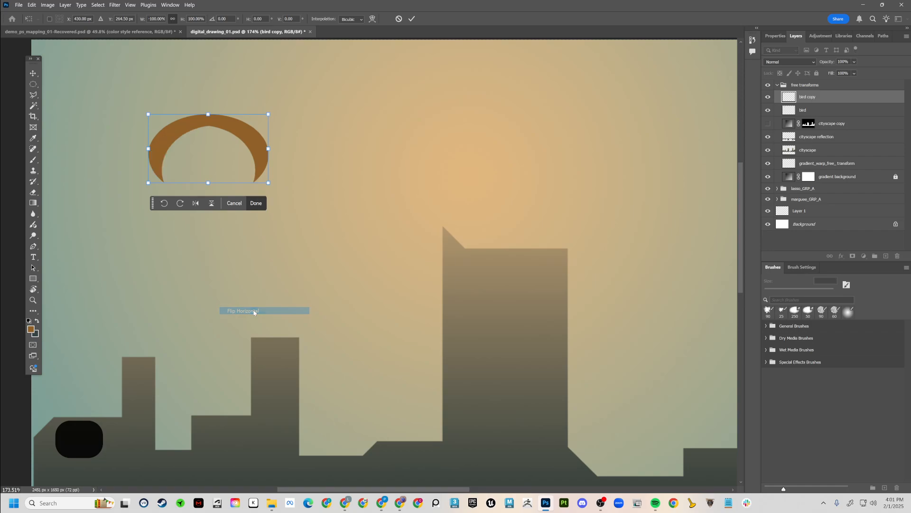
# Place the flipped wing against the first wing's right side and rotate it about 23° clockwise so they meet at the body
pyautogui.moveTo(169, 139); pyautogui.dragTo(271, 139)
pyautogui.moveTo(393, 106); pyautogui.dragTo(403, 138)
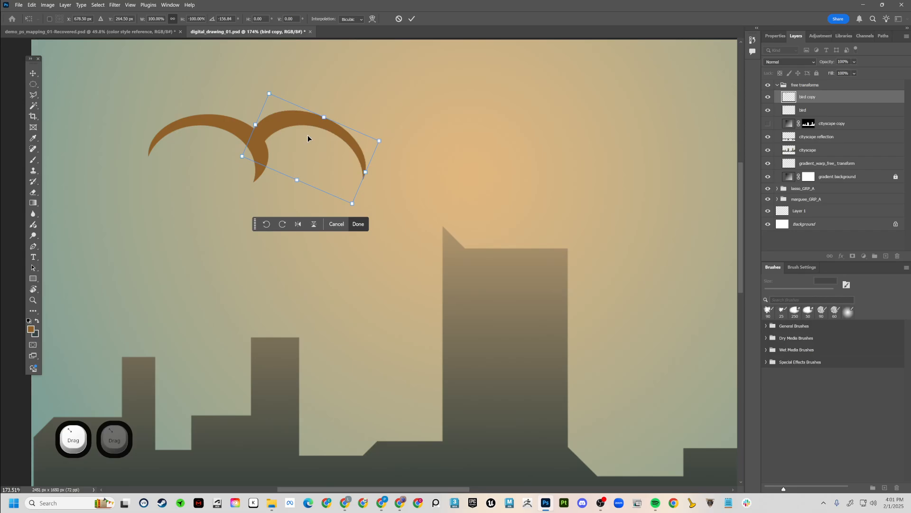
pyautogui.moveTo(309, 138); pyautogui.dragTo(283, 131)
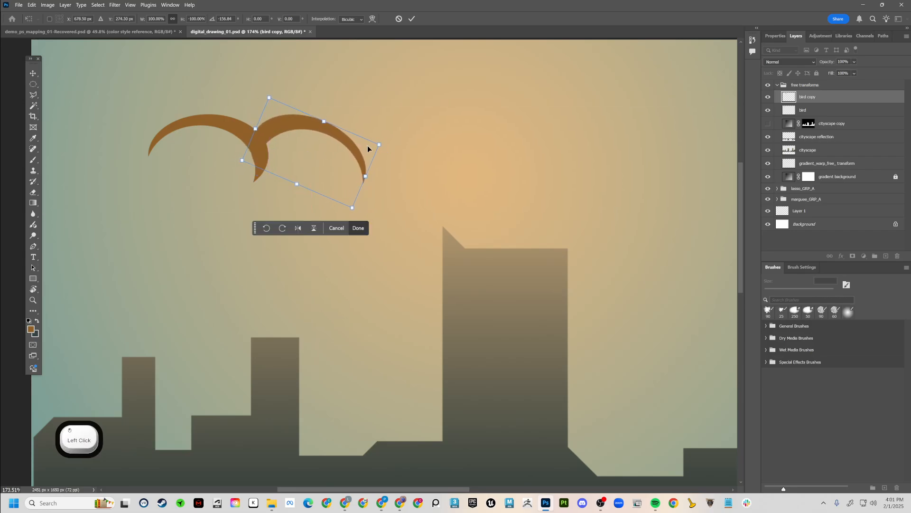
pyautogui.press('Return')
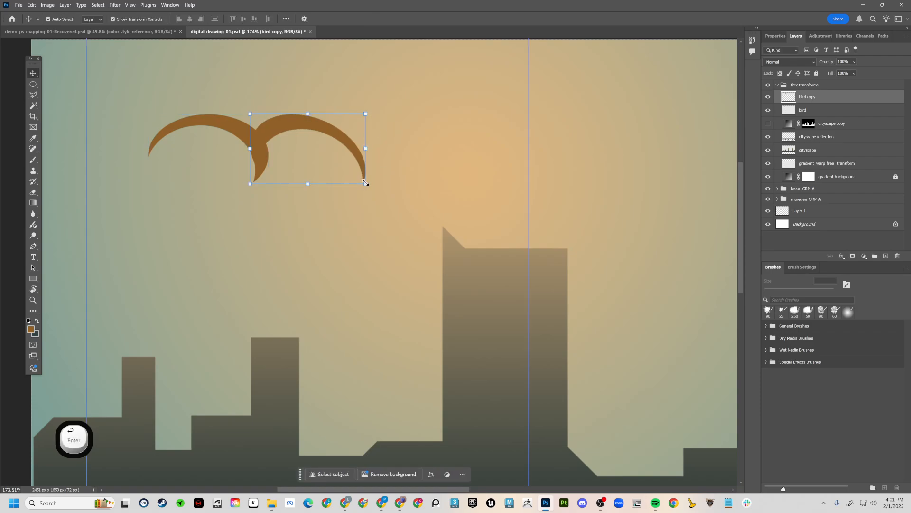
# Scale the right wing proportionally down to about 76%, keeping it joined to the left wing
pyautogui.moveTo(365, 182); pyautogui.dragTo(338, 167)
pyautogui.moveTo(292, 137)
pyautogui.mouseDown()
pyautogui.moveTo(264, 137)
pyautogui.moveTo(287, 136)
pyautogui.mouseUp()
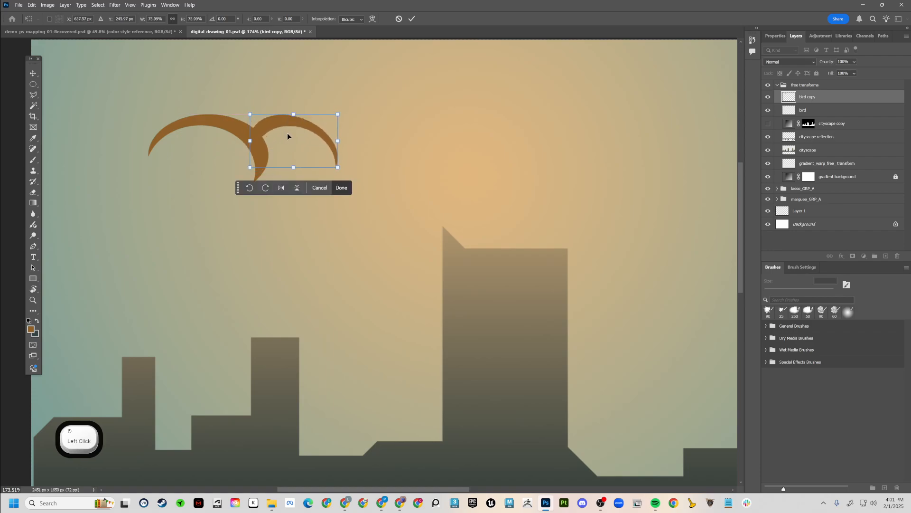
pyautogui.press('Return')
# Apply the right wing's transform and merge the two wing layers into a single bird layer
pyautogui.keyDown('shift'); pyautogui.click(803, 108); pyautogui.keyUp('shift')
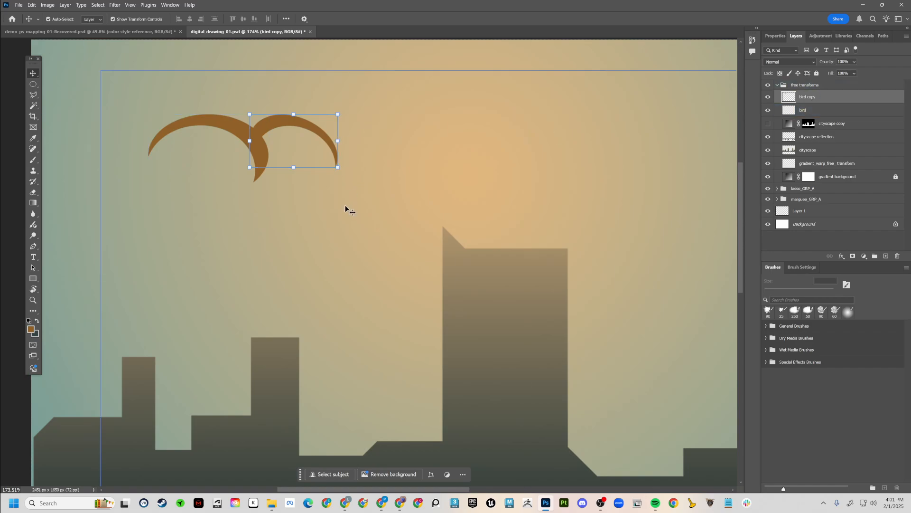
pyautogui.press('Return')
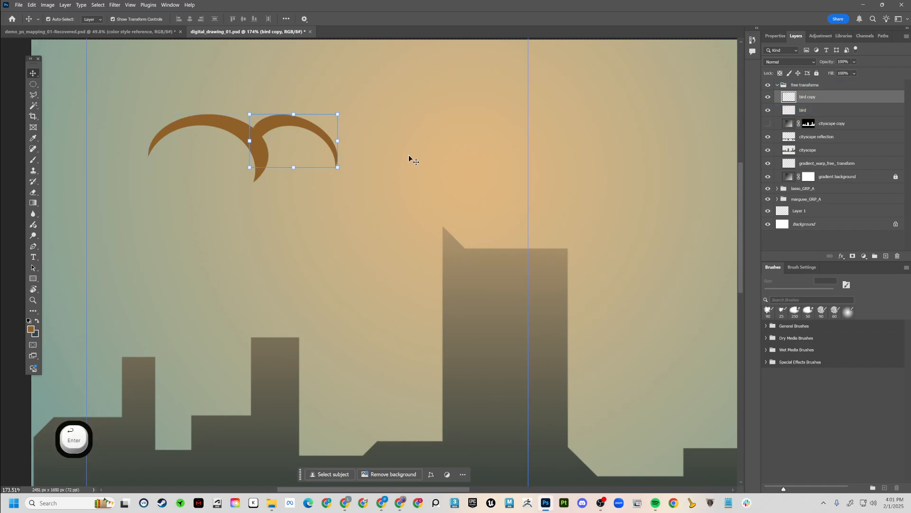
pyautogui.press('m')
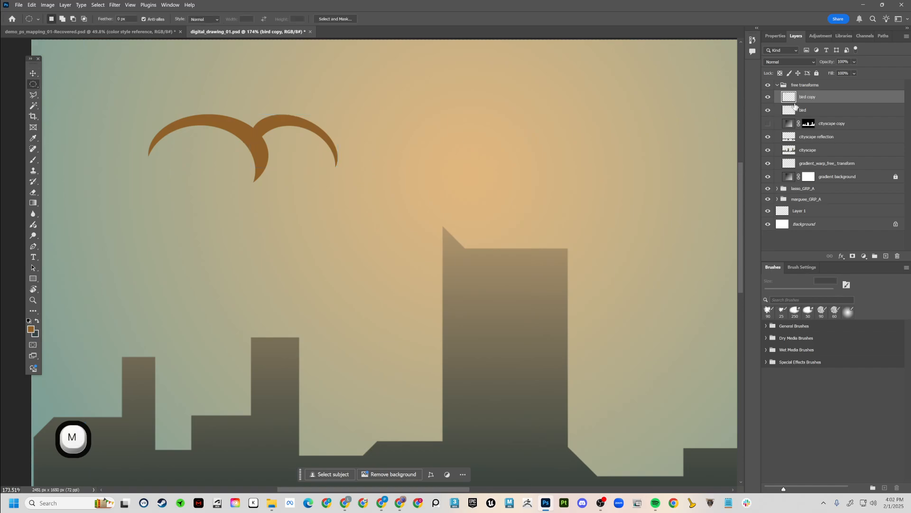
pyautogui.click(805, 110)
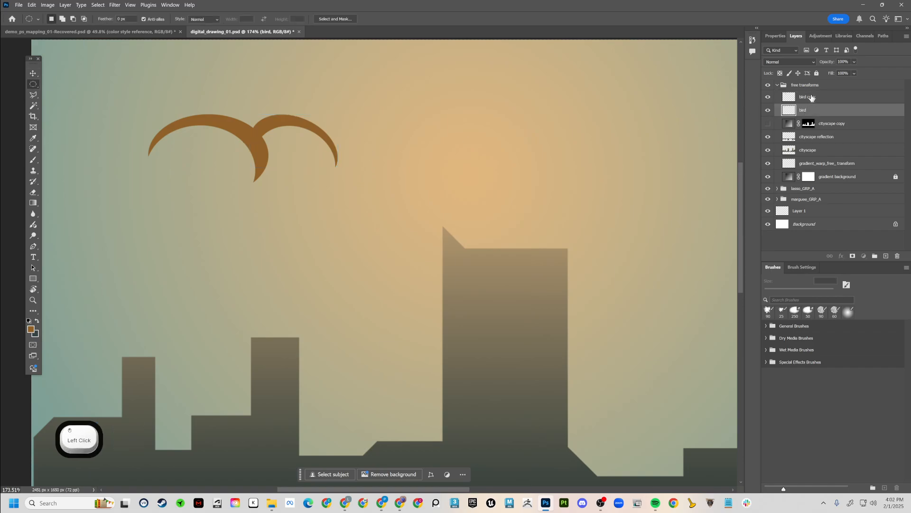
pyautogui.click(812, 99)
pyautogui.hotkey('ctrl', 'e')
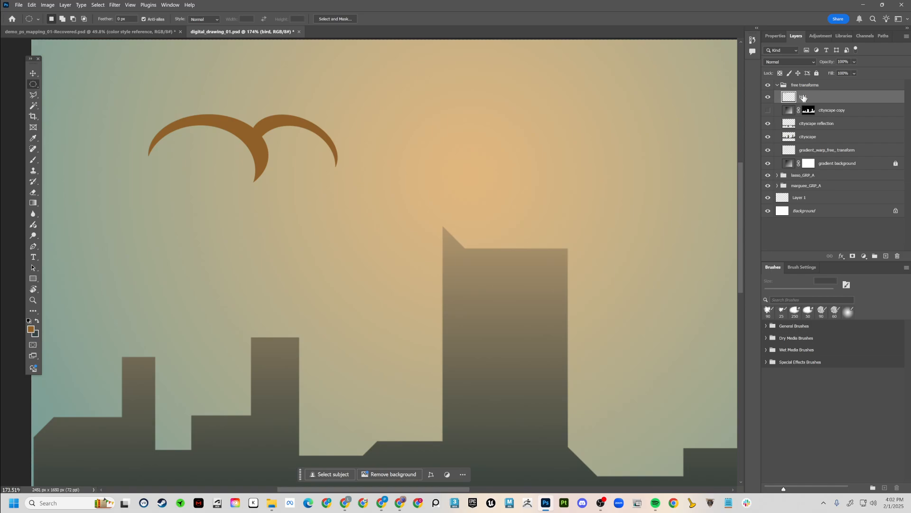
# Move the merged bird to the right in the open sky, toward the glow above the skyline
pyautogui.press('v')
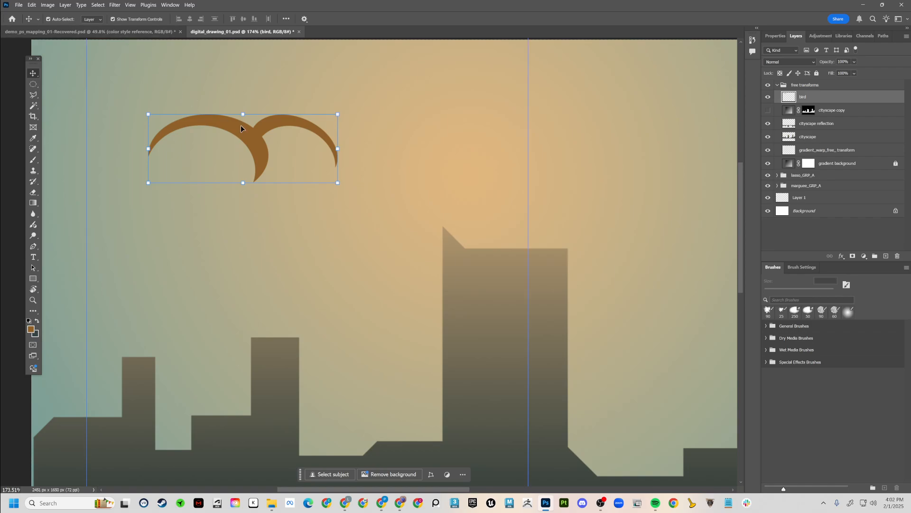
pyautogui.moveTo(252, 138); pyautogui.dragTo(323, 149)
pyautogui.click(482, 296)
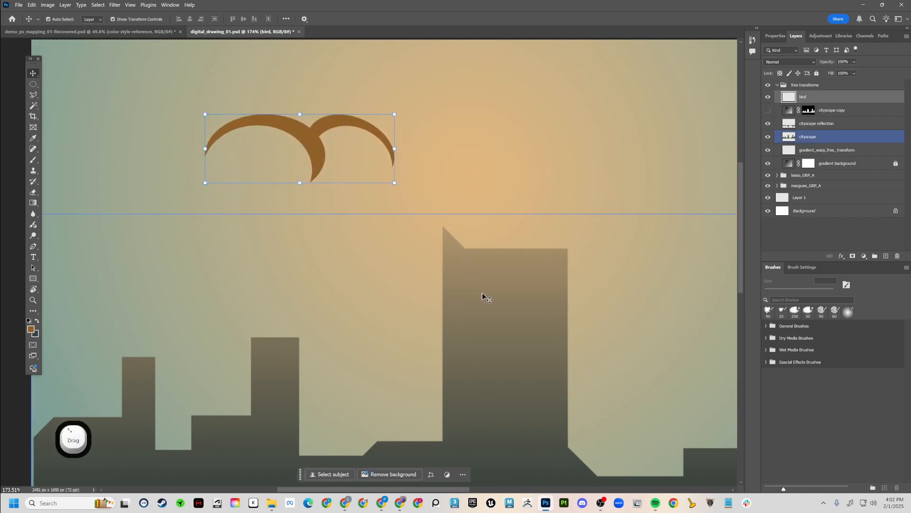
pyautogui.moveTo(520, 332); pyautogui.dragTo(531, 309)
pyautogui.hotkey('ctrl', 'z')
pyautogui.click(307, 141)
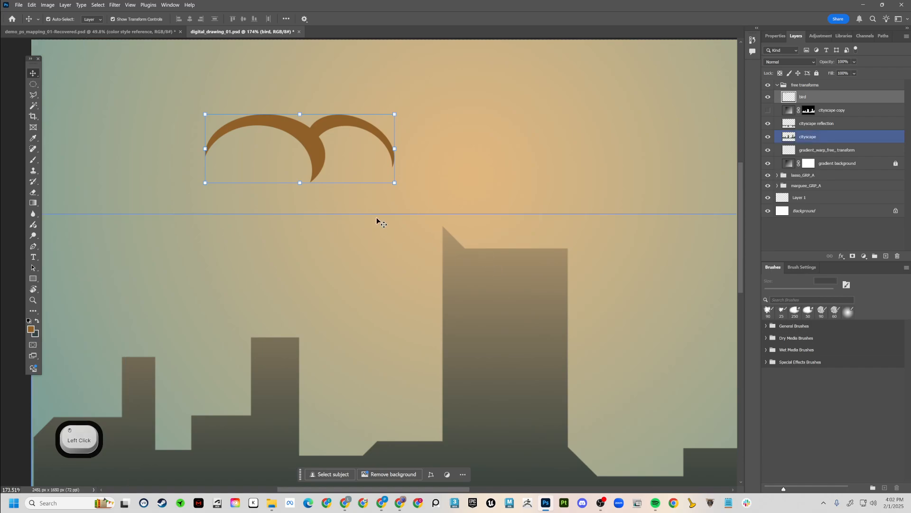
pyautogui.click(48, 19)
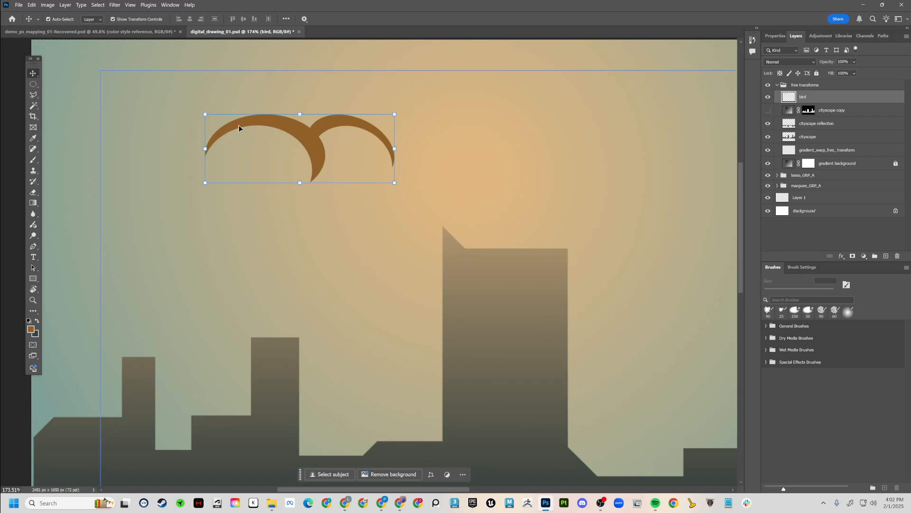
pyautogui.moveTo(317, 152); pyautogui.dragTo(372, 156)
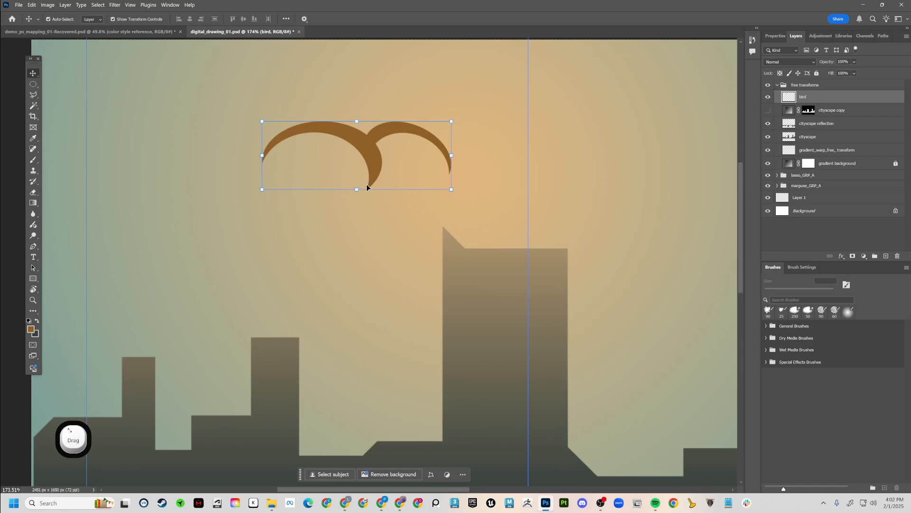
# Duplicate the bird, place the copy just below the original and scale it proportionally down to about 61%
pyautogui.press('z')
pyautogui.moveTo(363, 190); pyautogui.dragTo(350, 216)
pyautogui.press('v')
pyautogui.hotkey('ctrl', 'j')
pyautogui.hotkey('ctrl', 't')
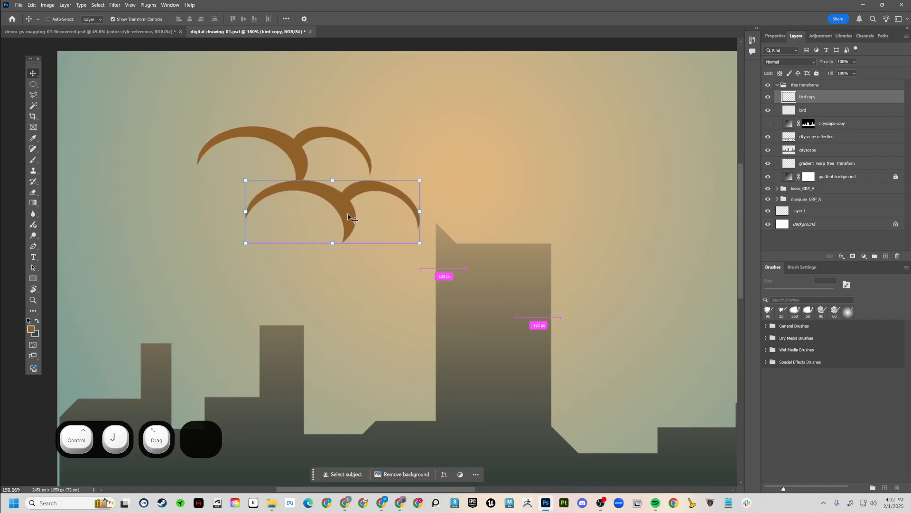
pyautogui.moveTo(419, 181); pyautogui.dragTo(354, 241)
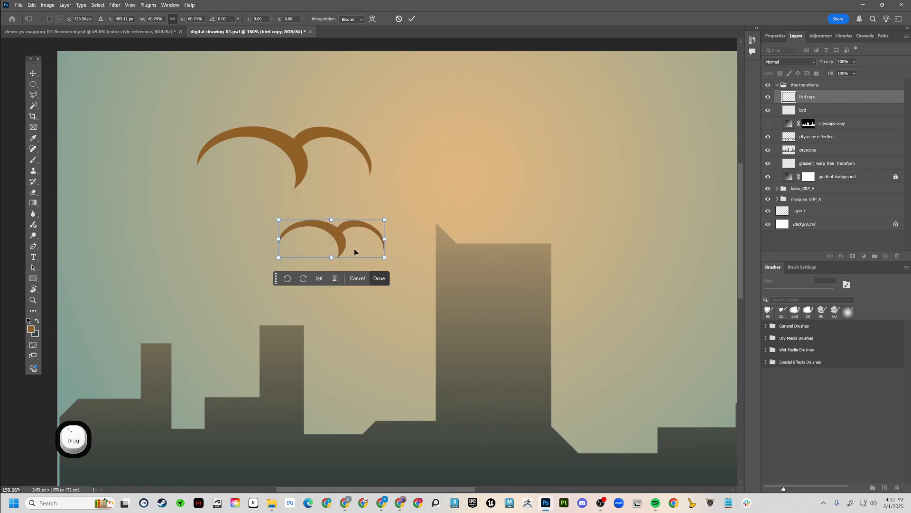
# Warp the smaller bird copy, bending its body and lower edge upward to flatten the wing shape
pyautogui.rightClick(356, 251)
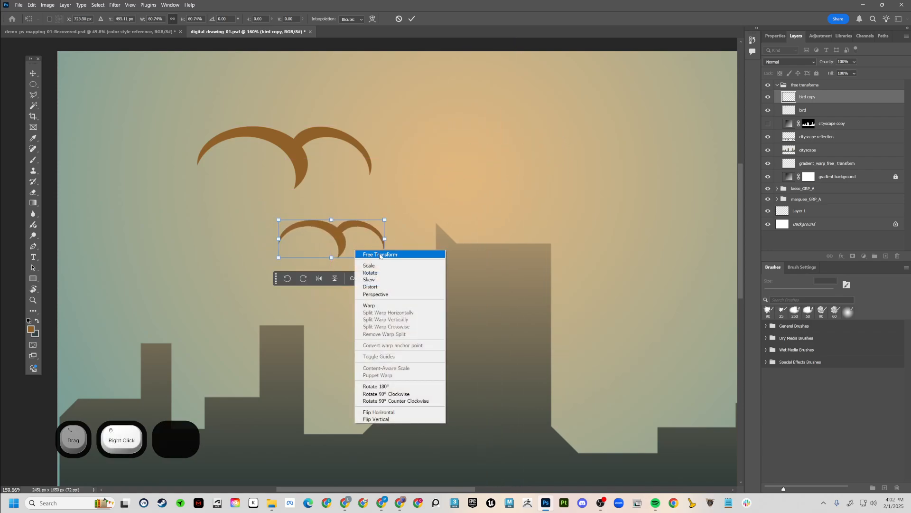
pyautogui.click(362, 242)
pyautogui.rightClick(349, 247)
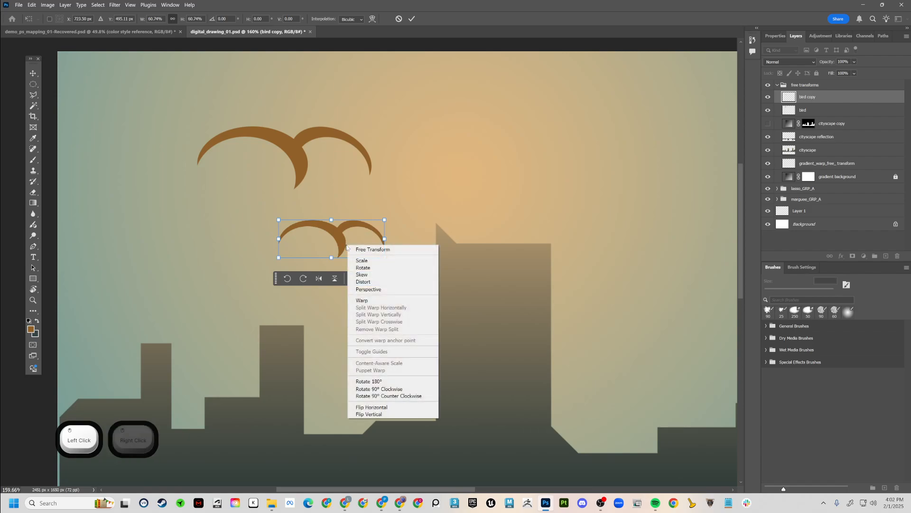
pyautogui.click(364, 300)
pyautogui.moveTo(280, 231); pyautogui.dragTo(340, 267)
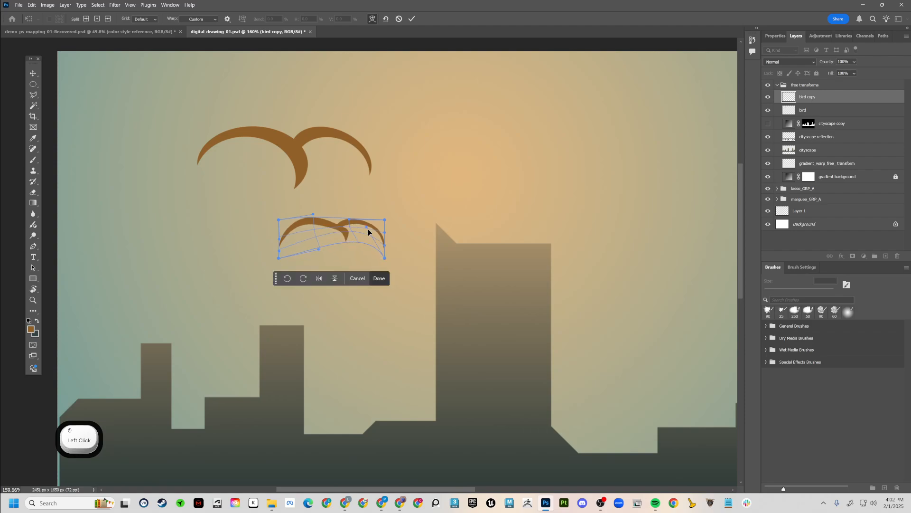
# Warp the smaller bird on the bird copy layer, raising its right wing and reshaping its left wing, and apply the transform
pyautogui.moveTo(385, 246); pyautogui.dragTo(386, 203)
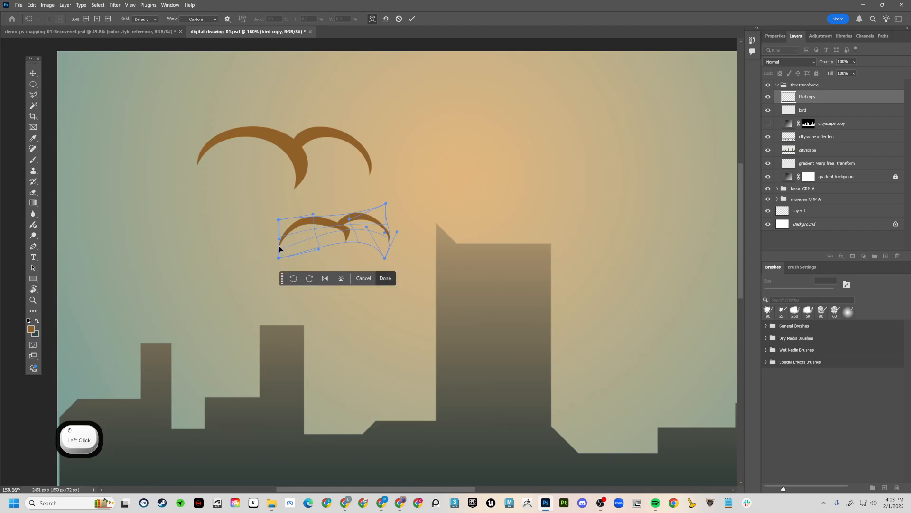
pyautogui.moveTo(279, 248); pyautogui.dragTo(311, 211)
pyautogui.moveTo(324, 227); pyautogui.dragTo(322, 223)
pyautogui.press('\\')
pyautogui.press('Return')
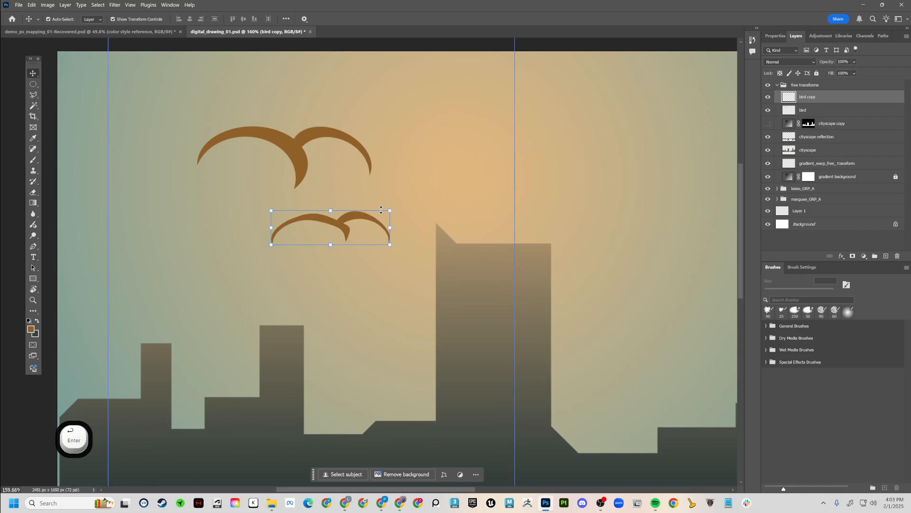
# Outline a small pointed feather shape under the smaller bird's left wing with the Polygonal Lasso, fill it with brown and deselect
pyautogui.press('l')
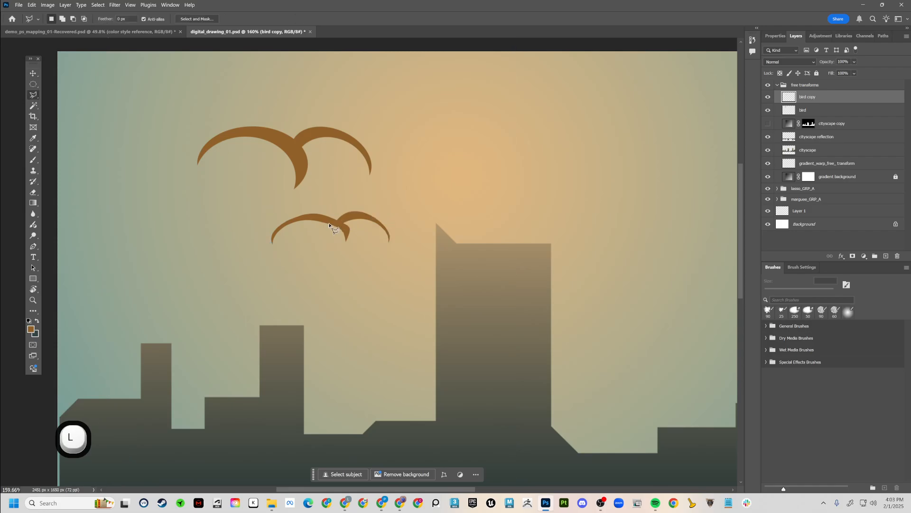
pyautogui.click(326, 223)
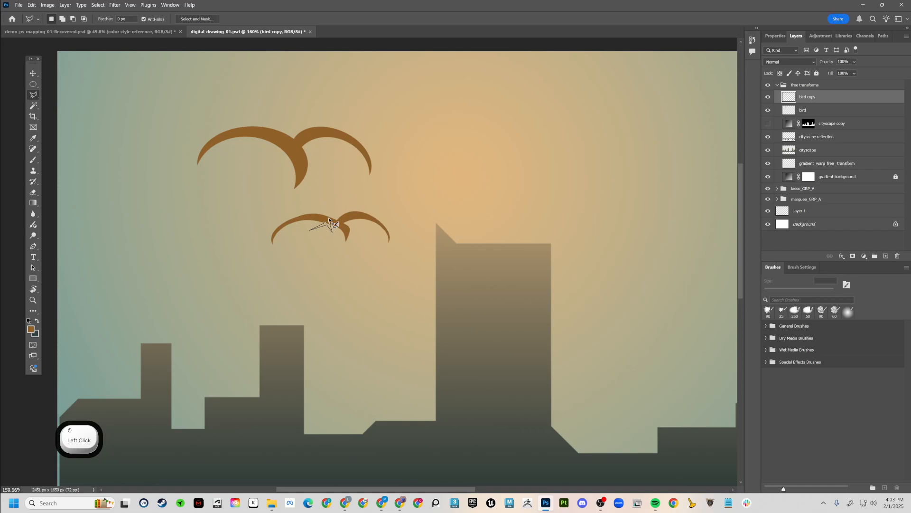
pyautogui.press('Return')
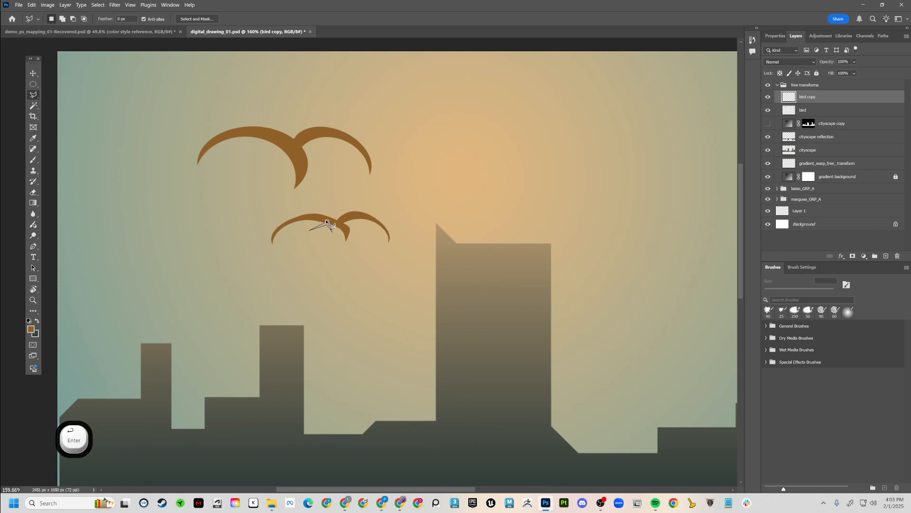
pyautogui.click(327, 223)
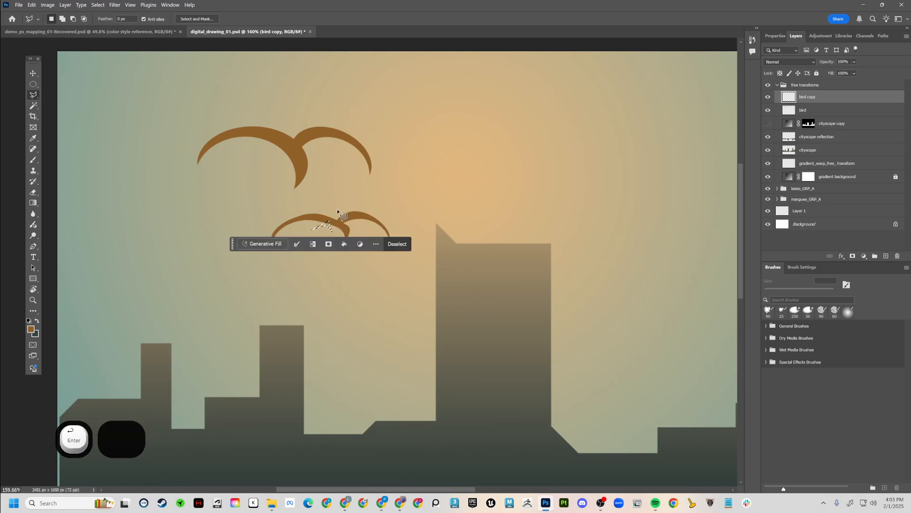
pyautogui.hotkey('alt', 'Delete')
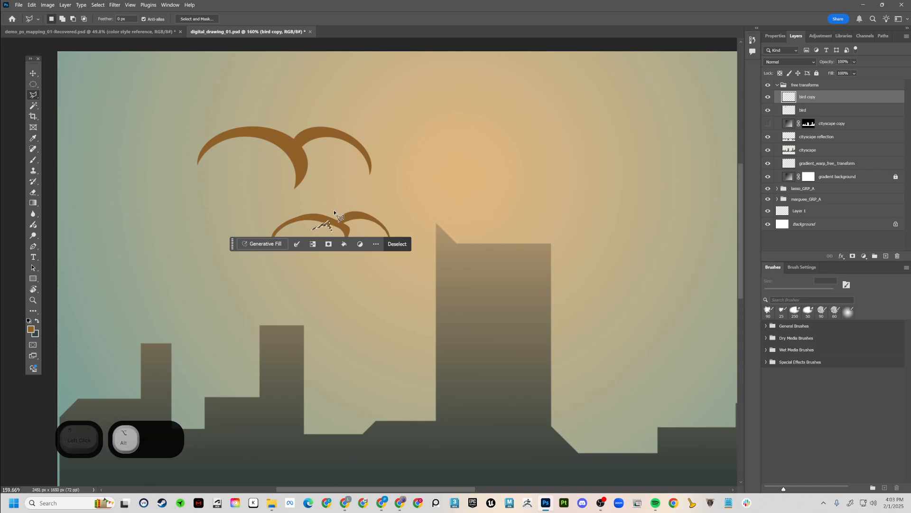
pyautogui.hotkey('ctrl', 'd')
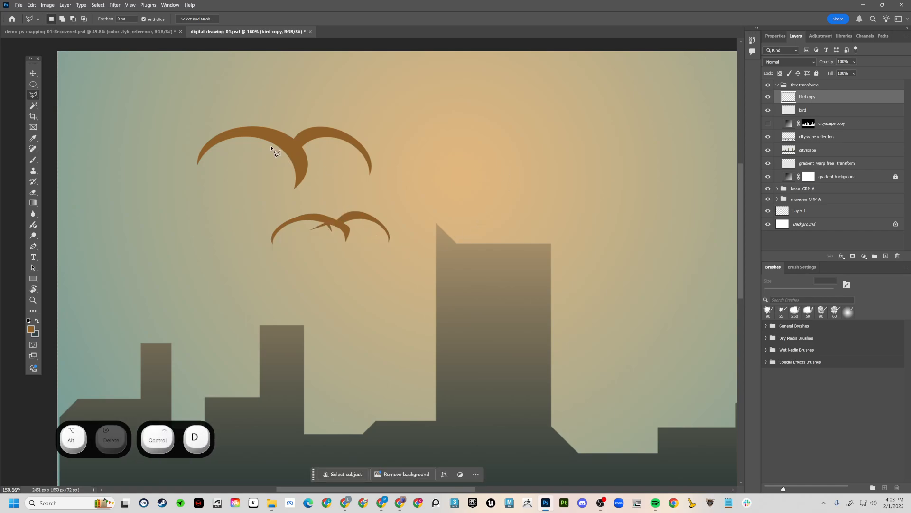
# On the bird layer, outline a pointed feather shape under the larger bird's left wing, fill it with brown and deselect
pyautogui.click(812, 110)
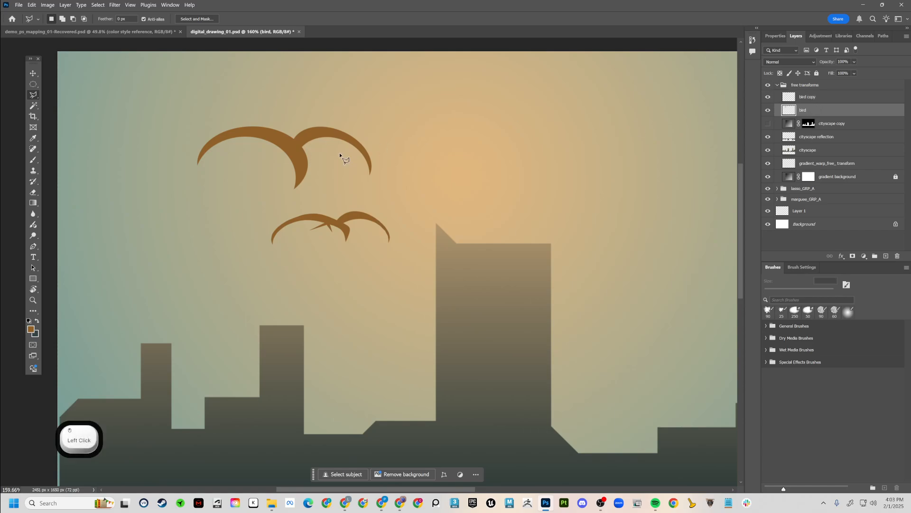
pyautogui.press('v')
pyautogui.click(294, 152)
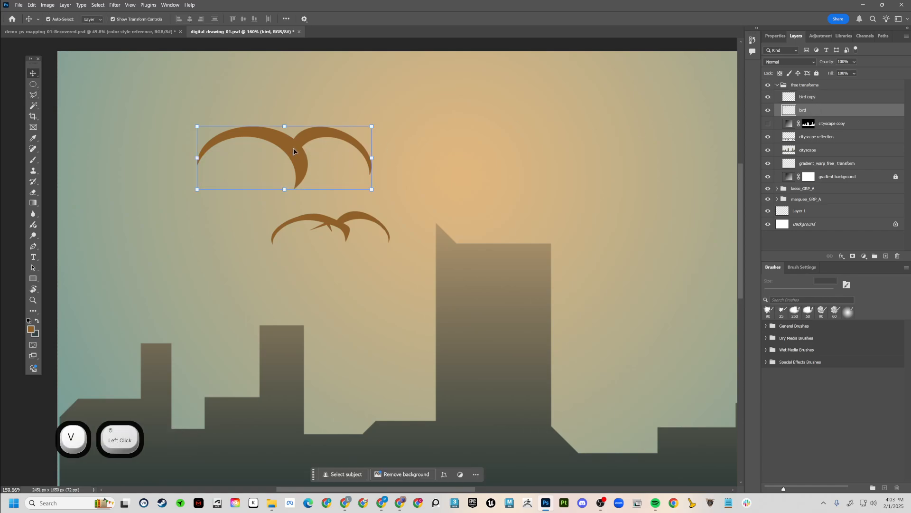
pyautogui.press('l')
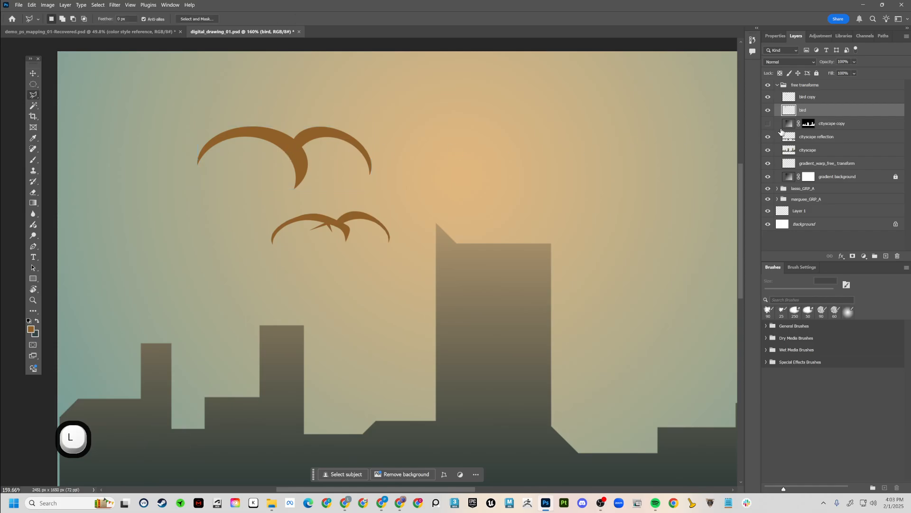
pyautogui.click(768, 111)
pyautogui.click(767, 111)
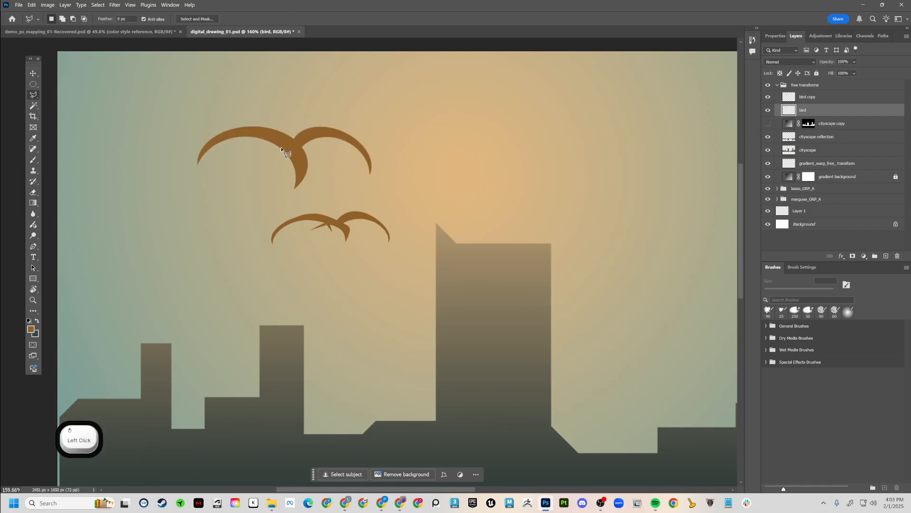
pyautogui.click(274, 145)
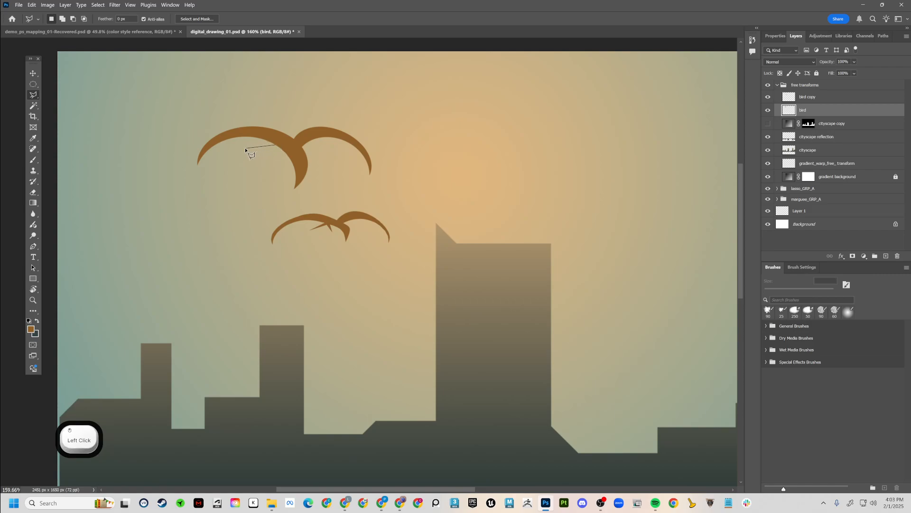
pyautogui.click(276, 145)
pyautogui.hotkey('alt', 'Delete')
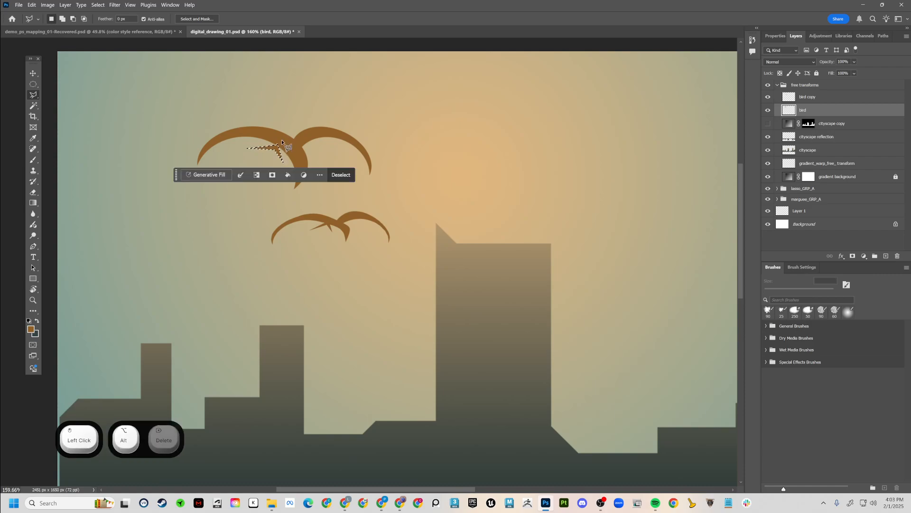
pyautogui.hotkey('ctrl', 'd')
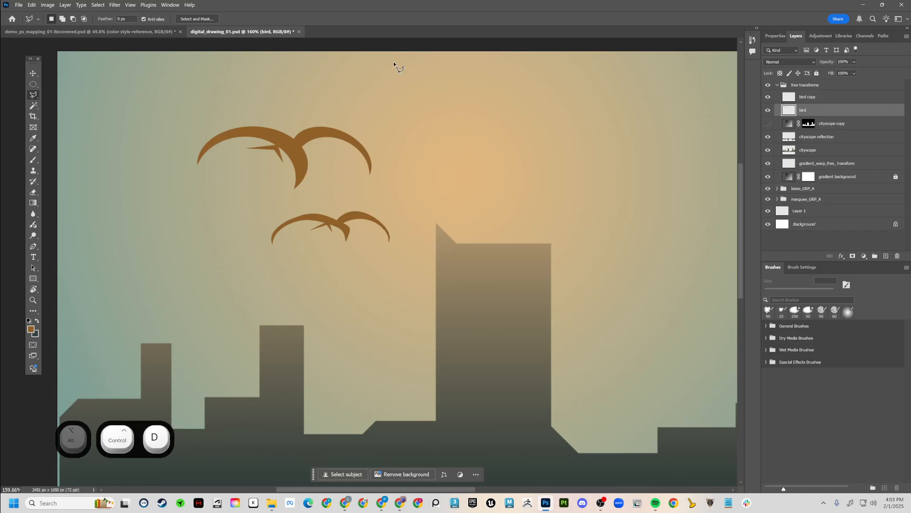
# Rename the free transforms layer group as "free transforms city" and collapse it
pyautogui.press('z')
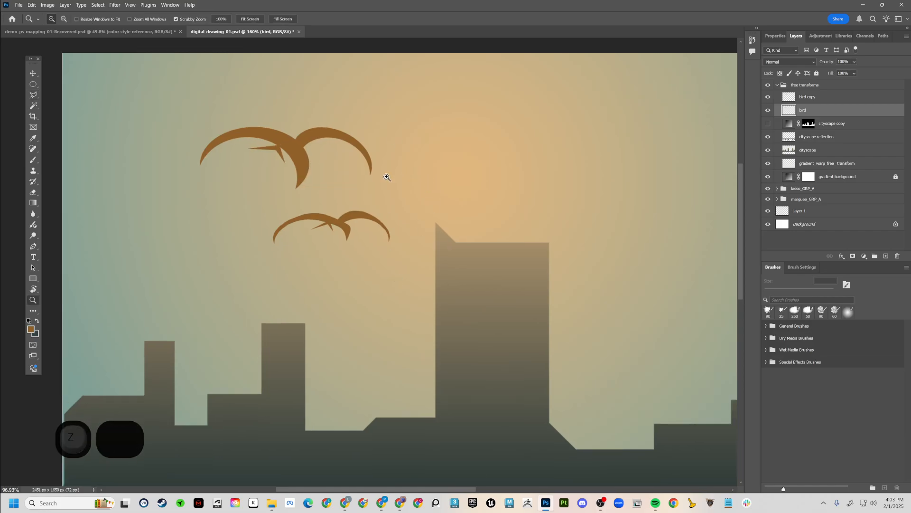
pyautogui.moveTo(386, 177)
pyautogui.mouseDown()
pyautogui.moveTo(365, 179)
pyautogui.moveTo(393, 183)
pyautogui.moveTo(385, 187)
pyautogui.mouseUp()
pyautogui.press('space')
pyautogui.moveTo(429, 186); pyautogui.dragTo(364, 150)
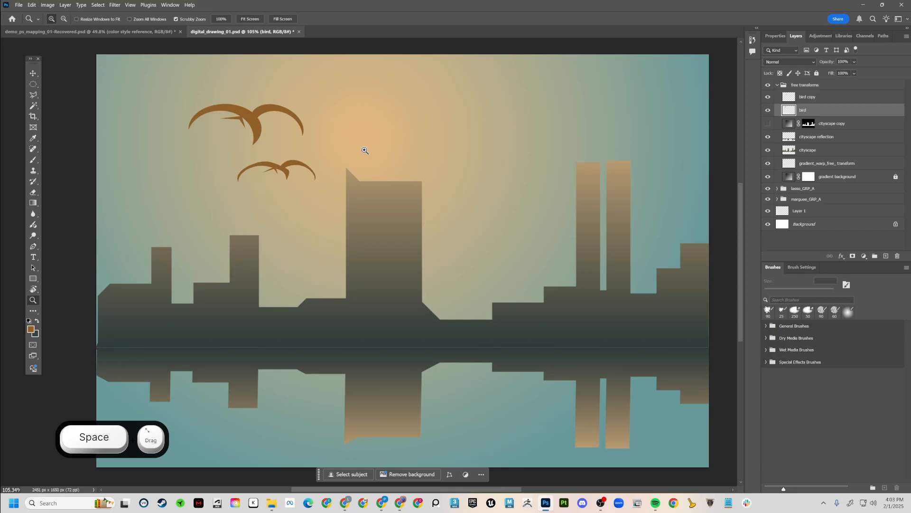
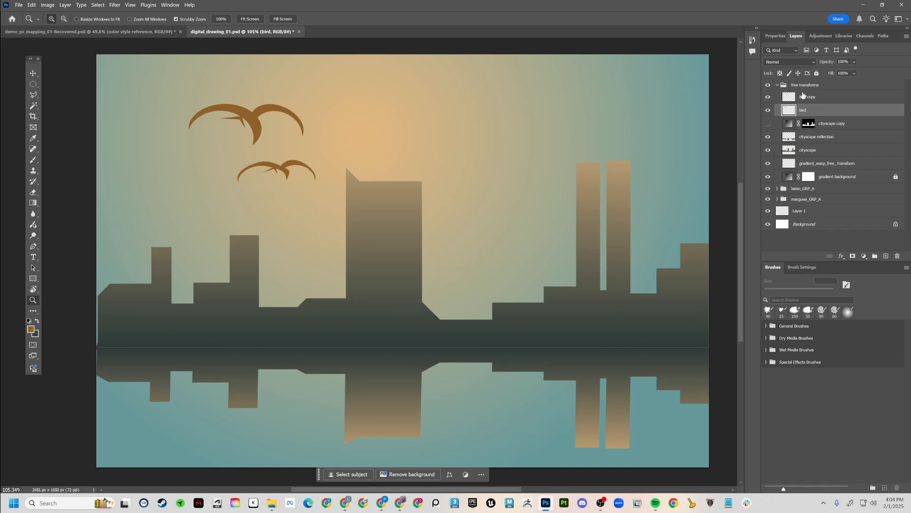
pyautogui.click(802, 91)
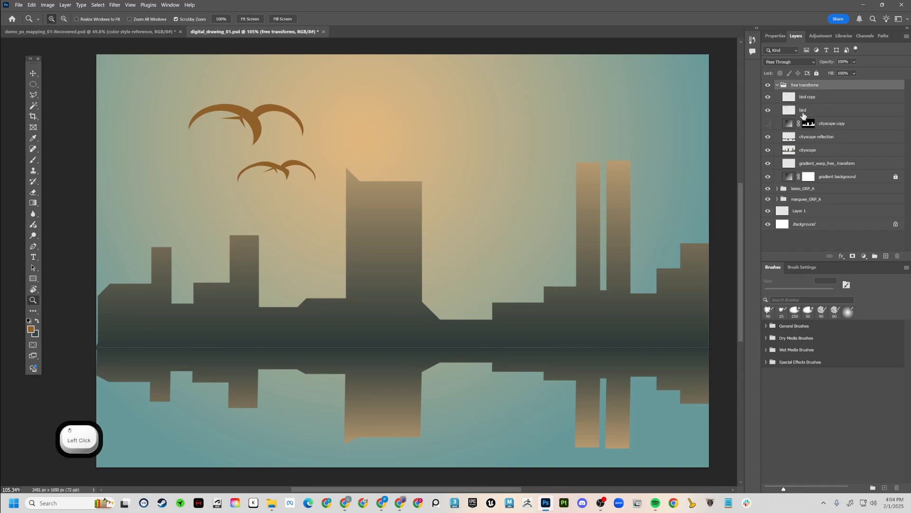
pyautogui.doubleClick(797, 86)
pyautogui.write('city')
pyautogui.press('Return')
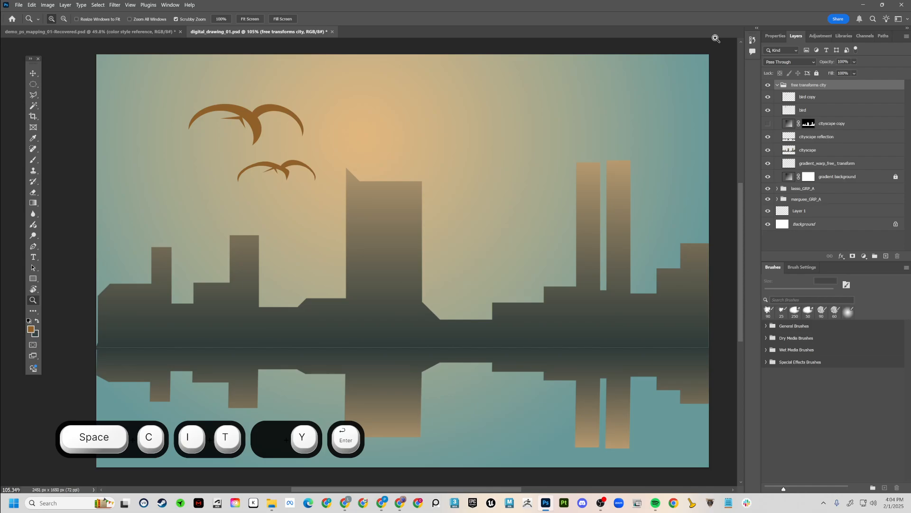
pyautogui.click(779, 87)
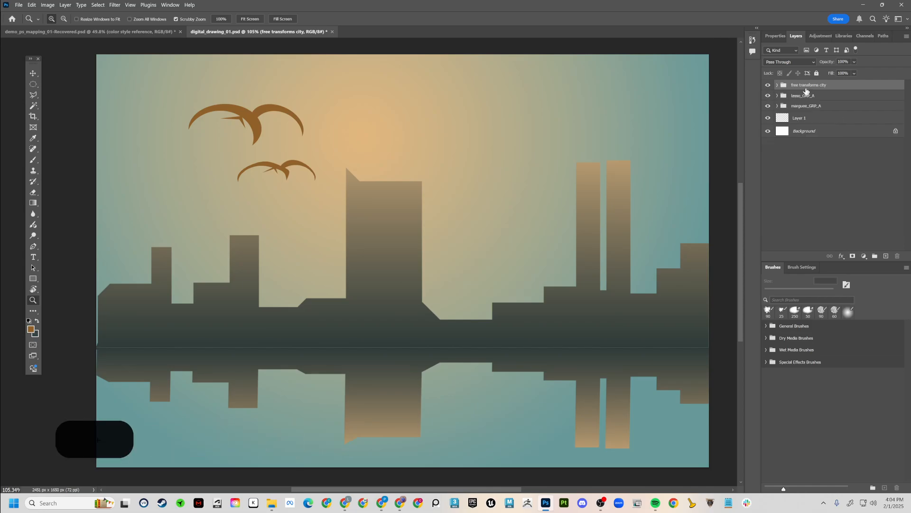
# Create a new layer named "crazy warps" above the groups and hide the three layer groups below it
pyautogui.hotkey('ctrl', 'shift', 'n')
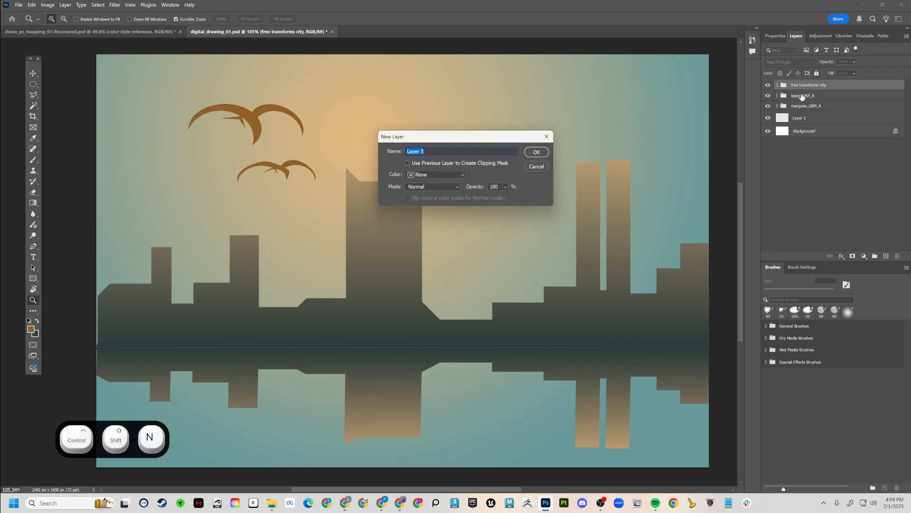
pyautogui.write('crasy')
pyautogui.press('BackSpace')
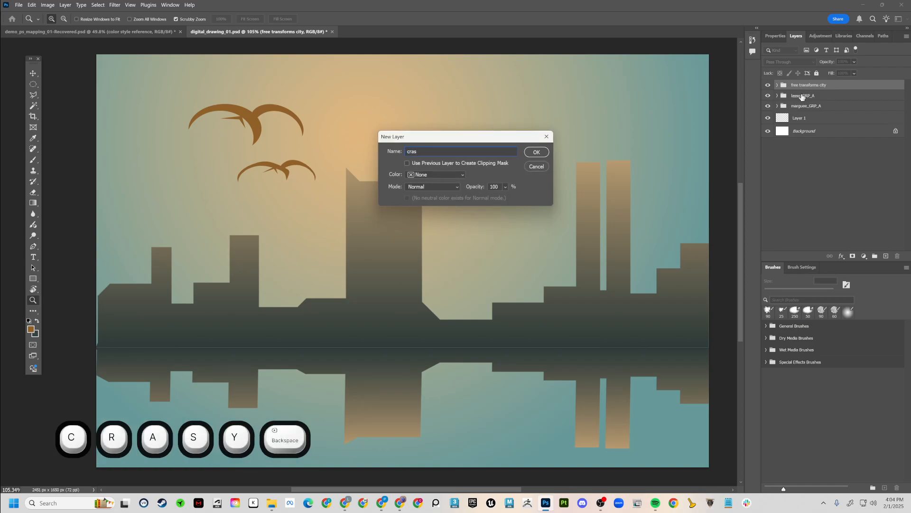
pyautogui.press('BackSpace')
pyautogui.write('zy')
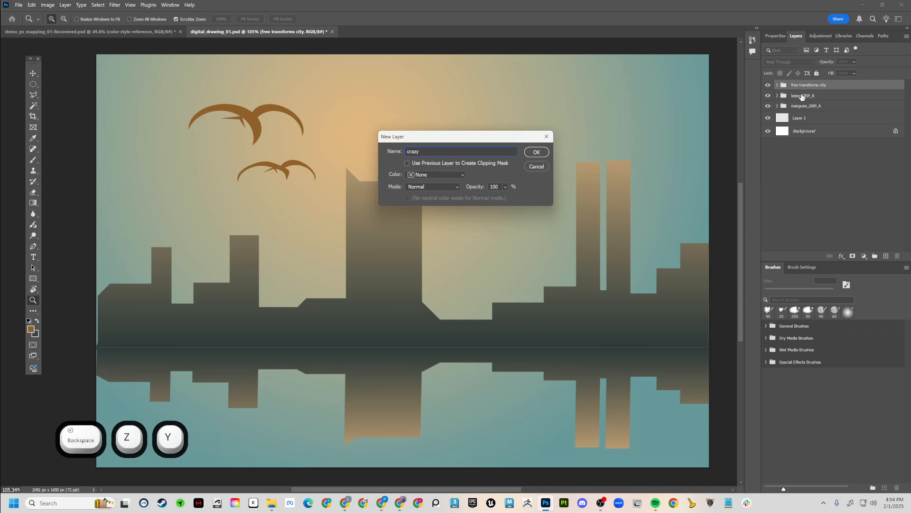
pyautogui.write(' warps')
pyautogui.press('Return')
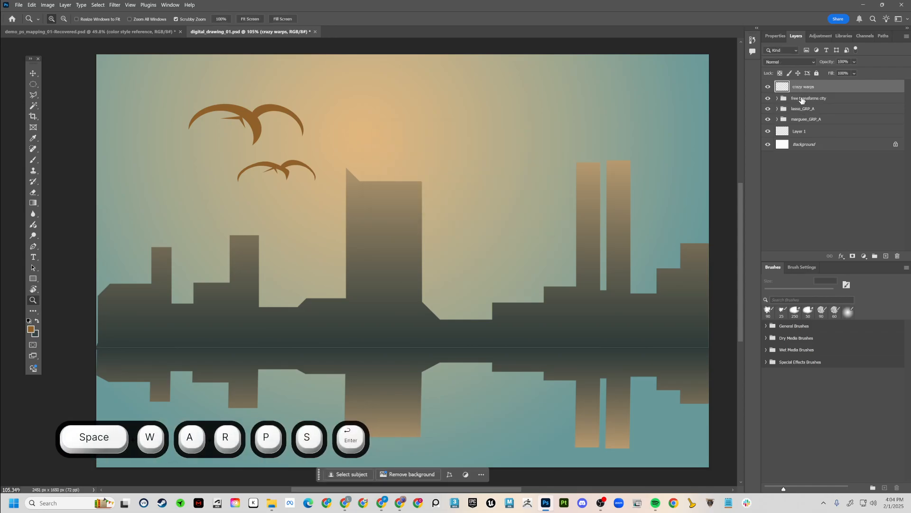
pyautogui.moveTo(768, 98); pyautogui.dragTo(768, 119)
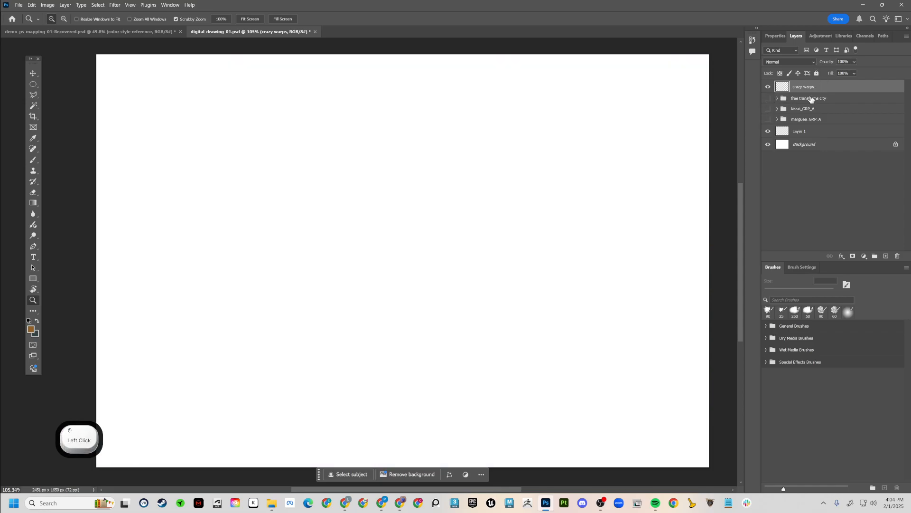
# Create a new layer named "background" and place it directly below the crazy warps layer
pyautogui.hotkey('ctrl', 'shift', 'n')
pyautogui.write('ba')
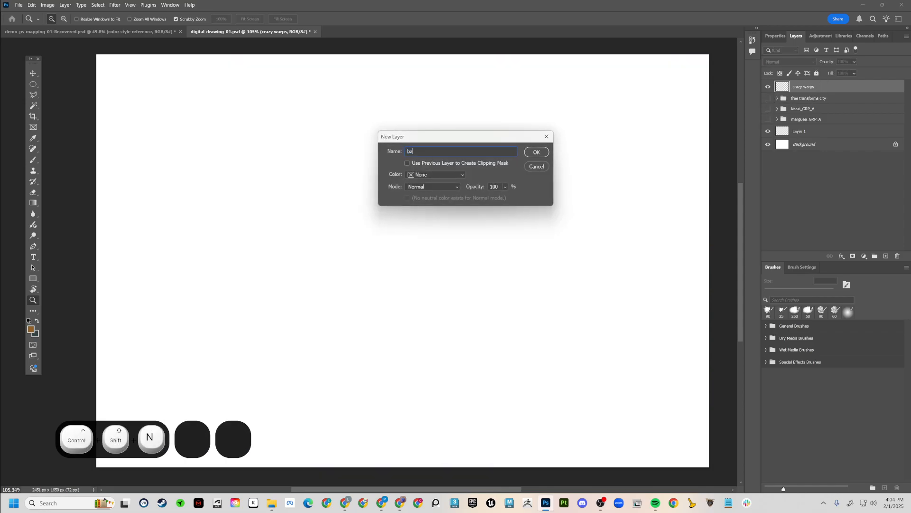
pyautogui.write('ckground')
pyautogui.press('Return')
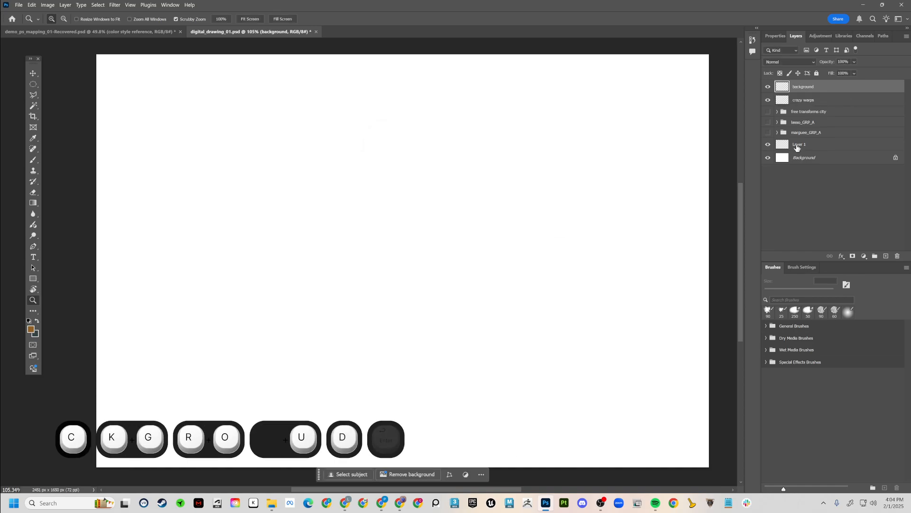
pyautogui.moveTo(798, 95); pyautogui.dragTo(797, 107)
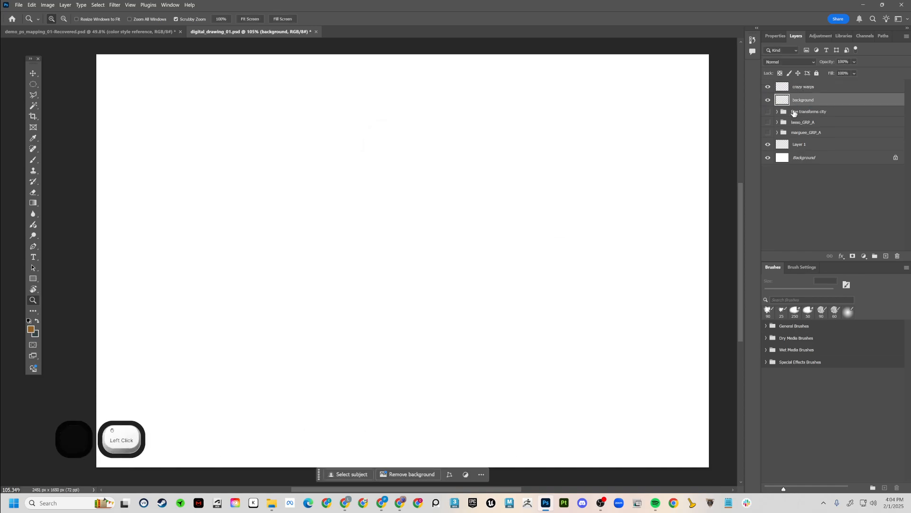
# Reset the colours to black and white and choose the first Basics gradient preset for the Gradient tool
pyautogui.press('d')
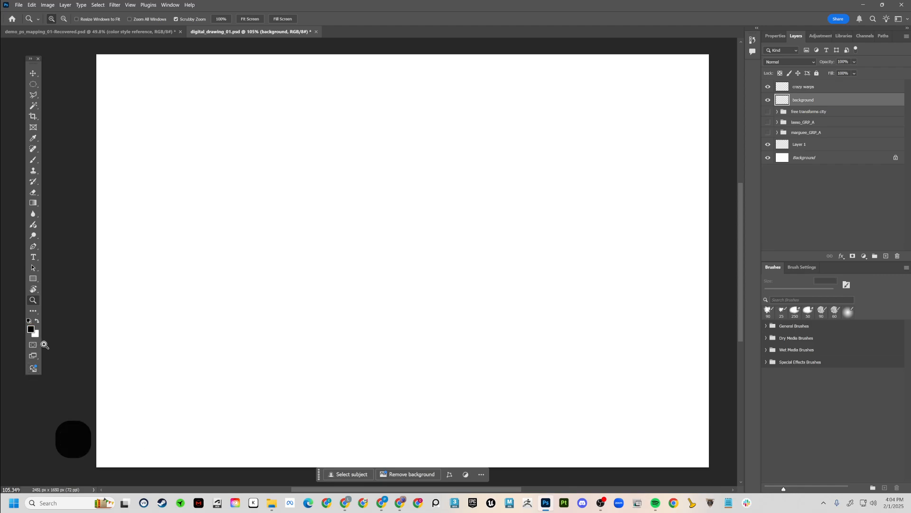
pyautogui.press('g')
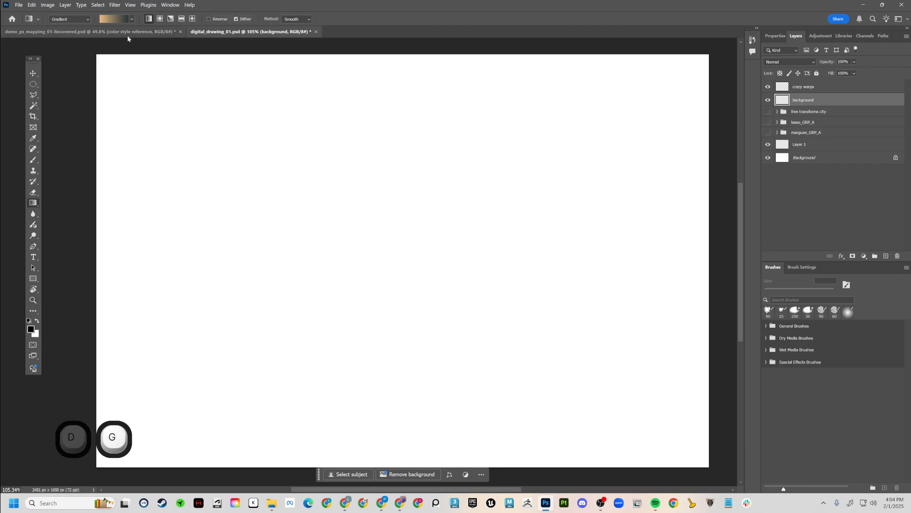
pyautogui.click(117, 18)
pyautogui.click(82, 47)
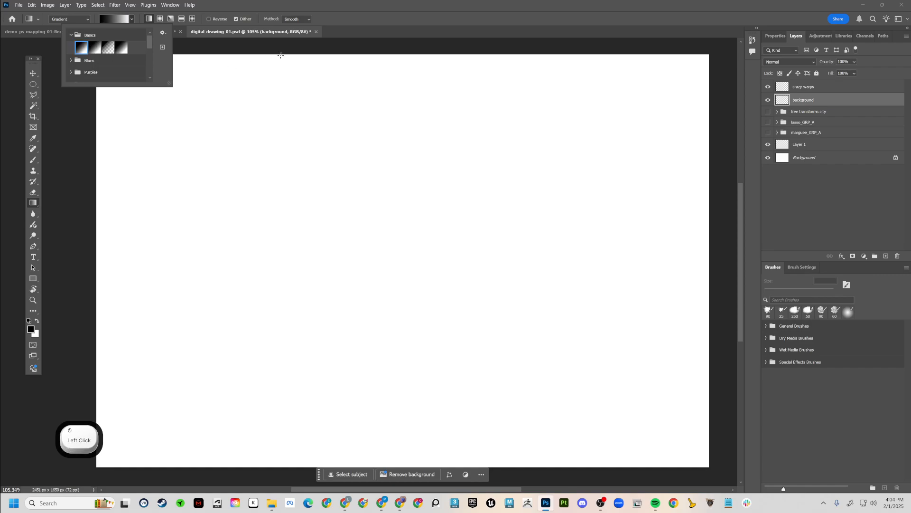
# Set the foreground colour to the neutral grey 575757
pyautogui.click(31, 329)
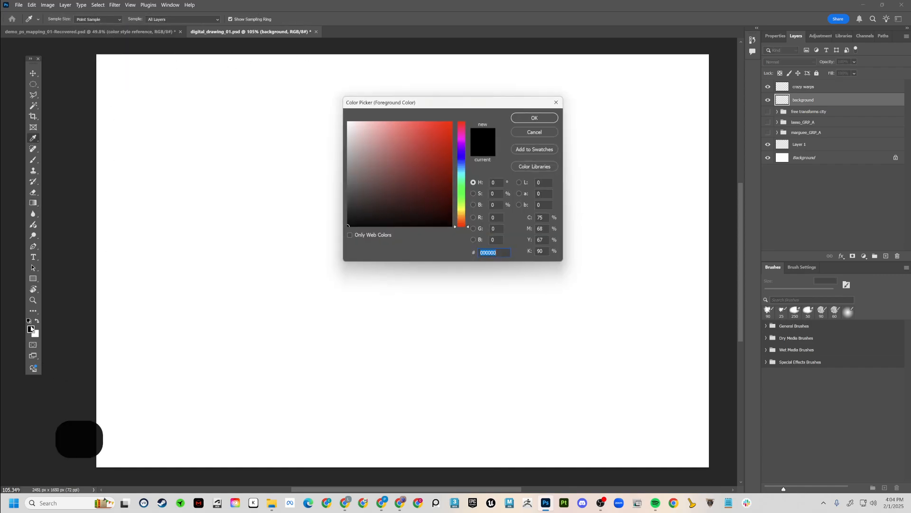
pyautogui.moveTo(358, 201)
pyautogui.mouseDown()
pyautogui.moveTo(337, 200)
pyautogui.moveTo(346, 209)
pyautogui.mouseUp()
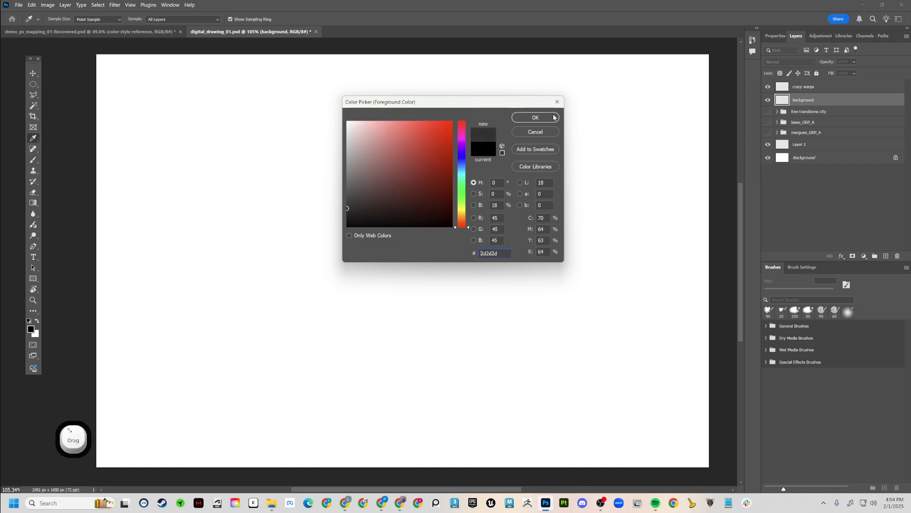
pyautogui.click(535, 117)
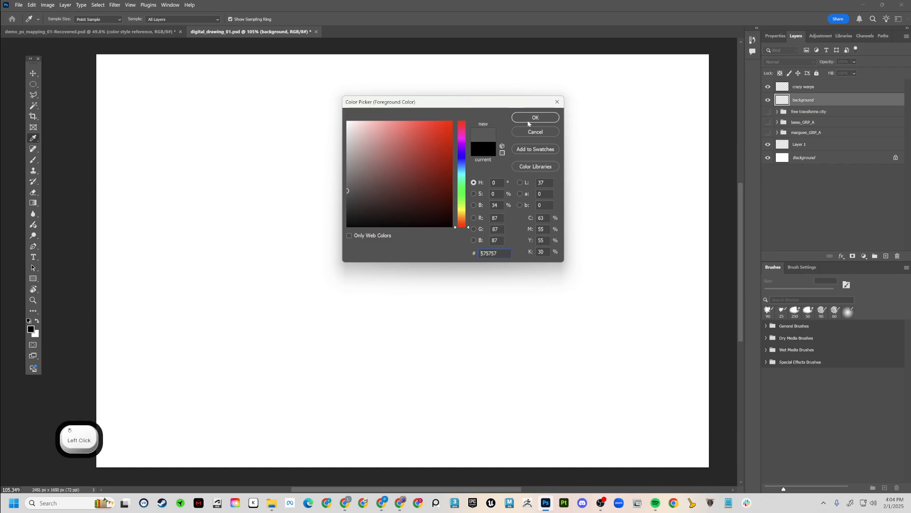
# Set the background colour to the light neutral grey e0e0e0
pyautogui.click(38, 337)
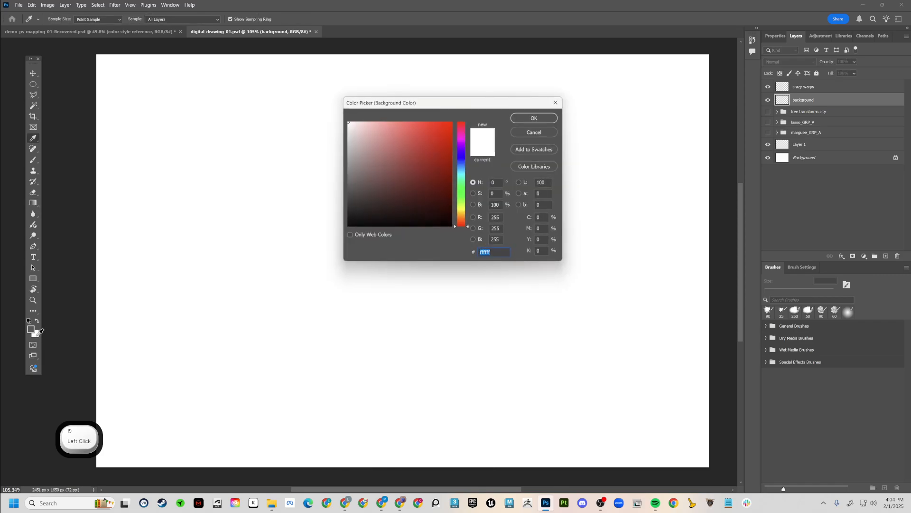
pyautogui.moveTo(353, 136); pyautogui.dragTo(340, 142)
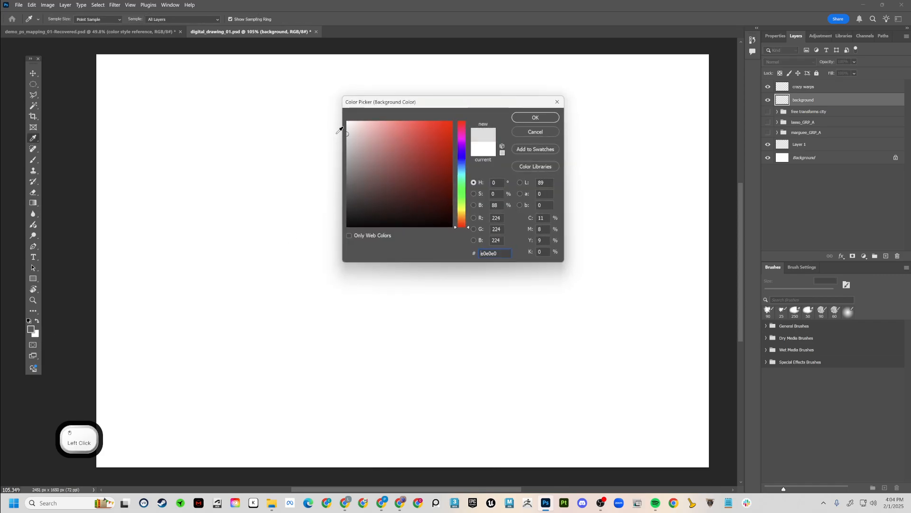
pyautogui.click(521, 119)
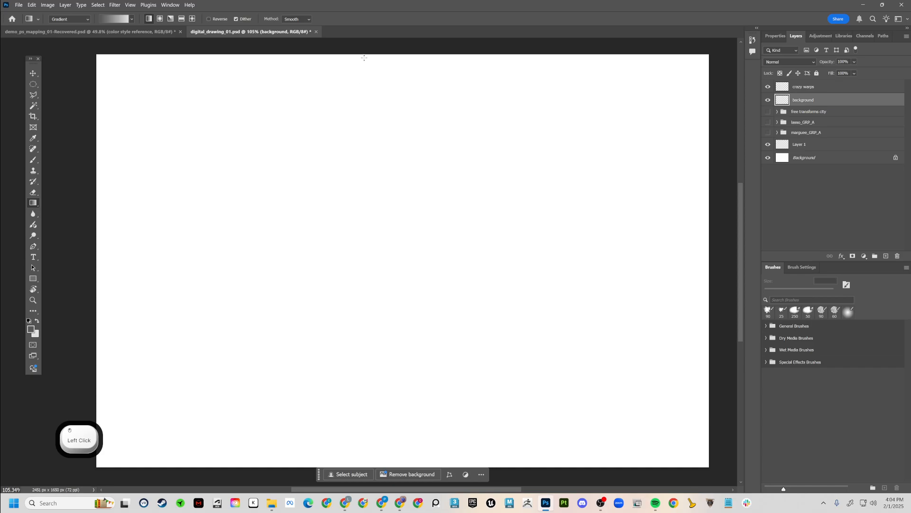
pyautogui.moveTo(365, 57); pyautogui.dragTo(376, 80)
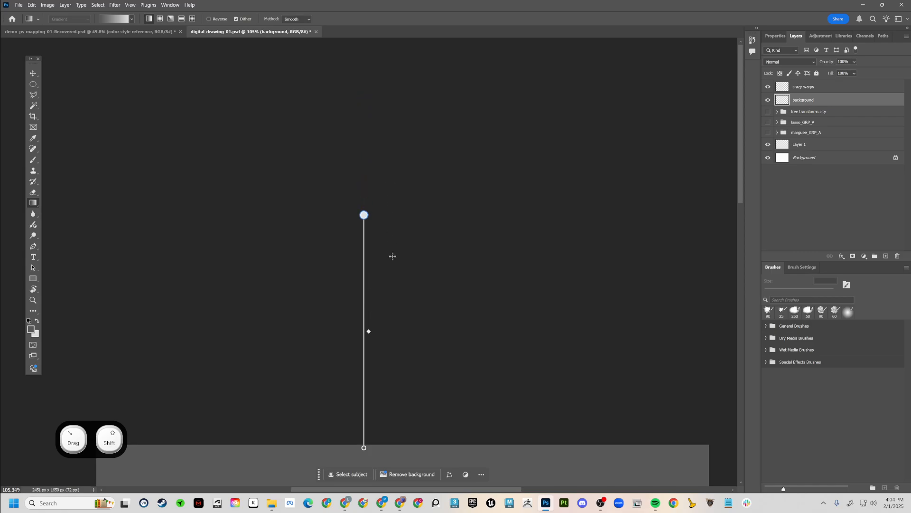
pyautogui.moveTo(364, 215); pyautogui.dragTo(398, 312)
pyautogui.hotkey('ctrl', 'z')
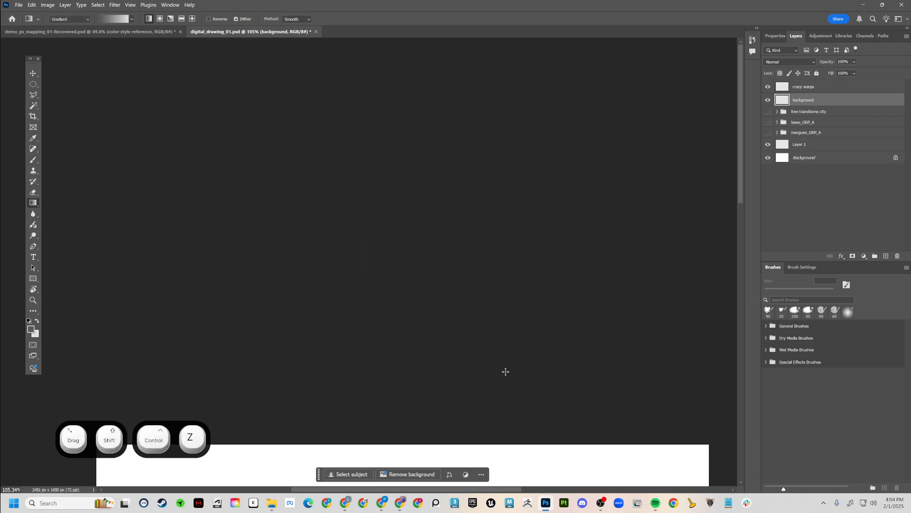
# Fill the background layer with a vertical linear gradient from dark grey at the canvas top to light grey at its bottom edge
pyautogui.press('space')
pyautogui.moveTo(467, 454); pyautogui.dragTo(380, 52)
pyautogui.moveTo(427, 328); pyautogui.dragTo(432, 273)
pyautogui.press('z')
pyautogui.press('space')
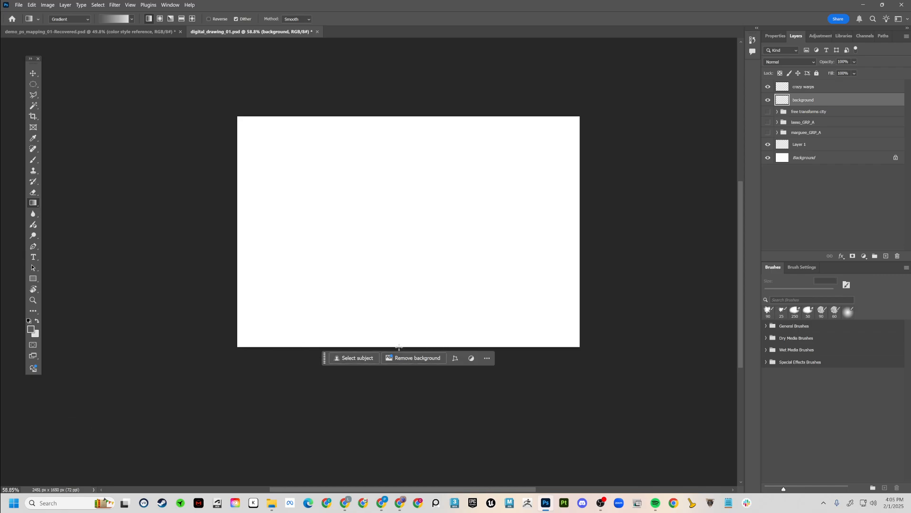
pyautogui.moveTo(327, 358); pyautogui.dragTo(299, 397)
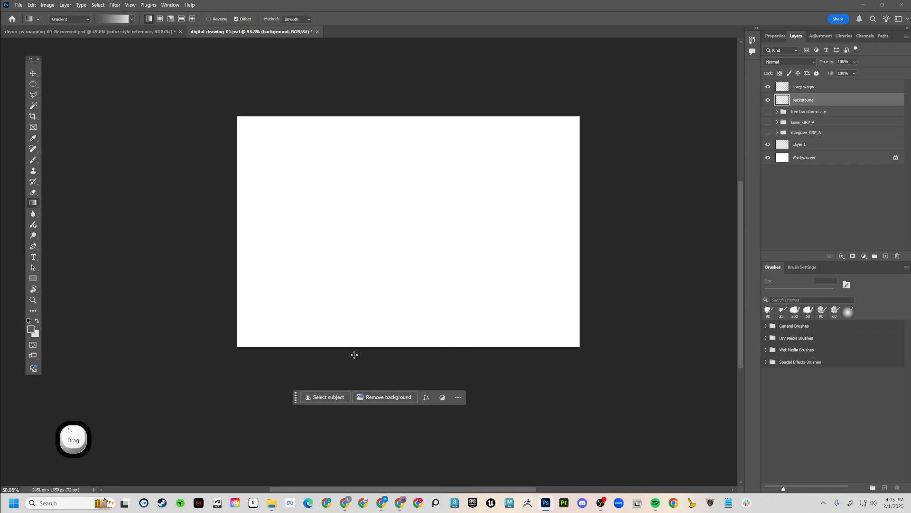
pyautogui.moveTo(354, 355); pyautogui.dragTo(407, 349)
pyautogui.hotkey('ctrl', 'z')
pyautogui.hotkey('ctrl', 'z')
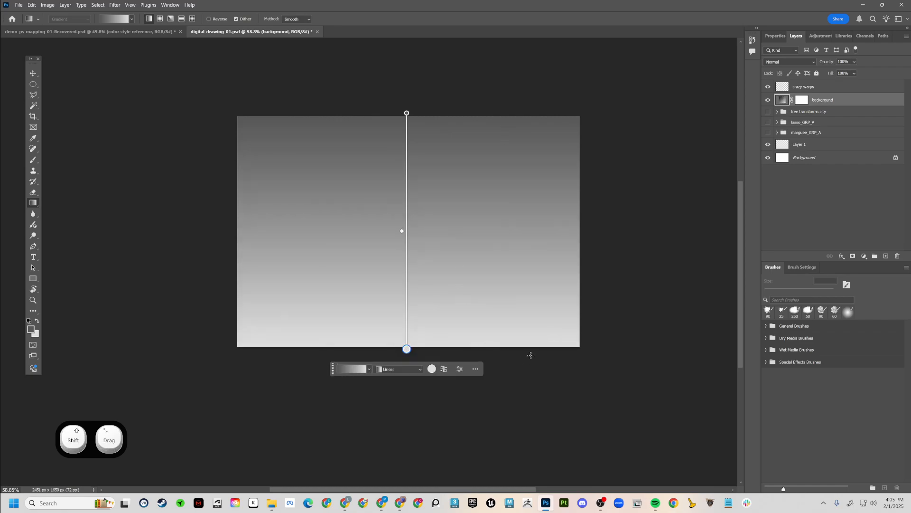
# Try the muted pink cfa9a9 as the background gradient's end colour
pyautogui.press('Return')
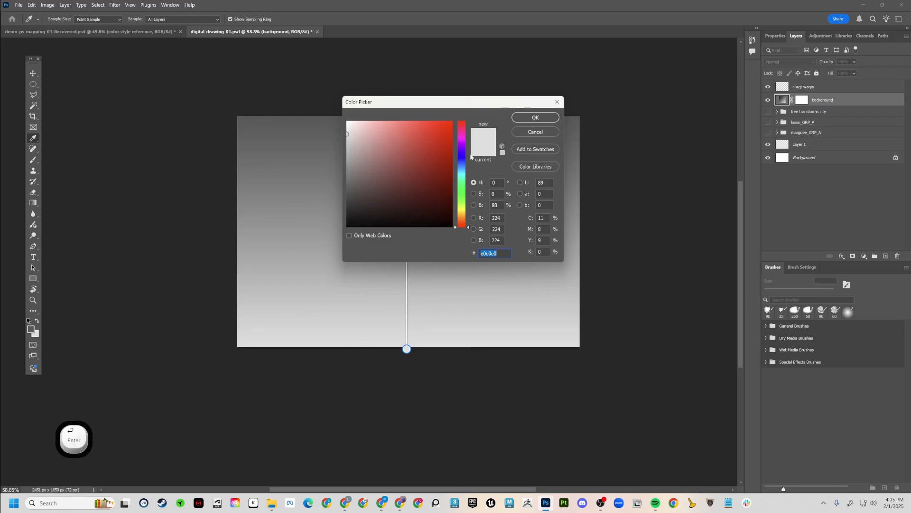
pyautogui.click(366, 141)
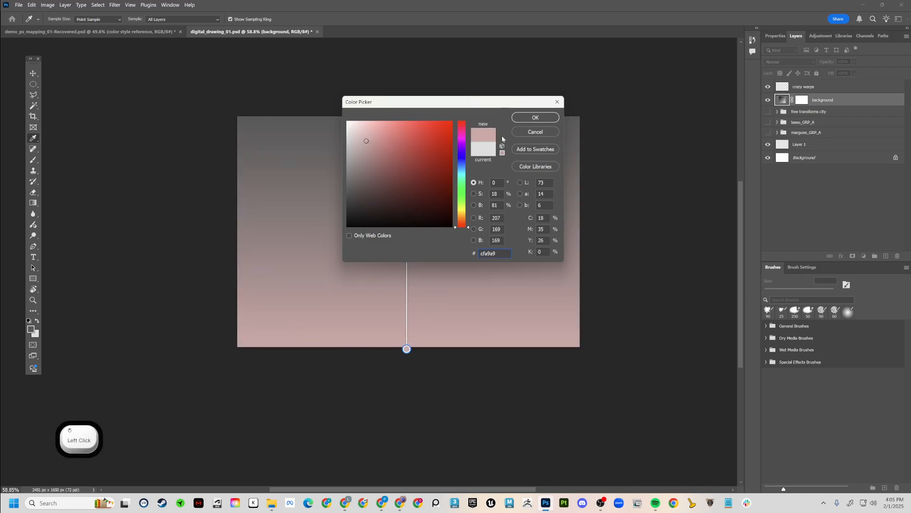
pyautogui.click(532, 132)
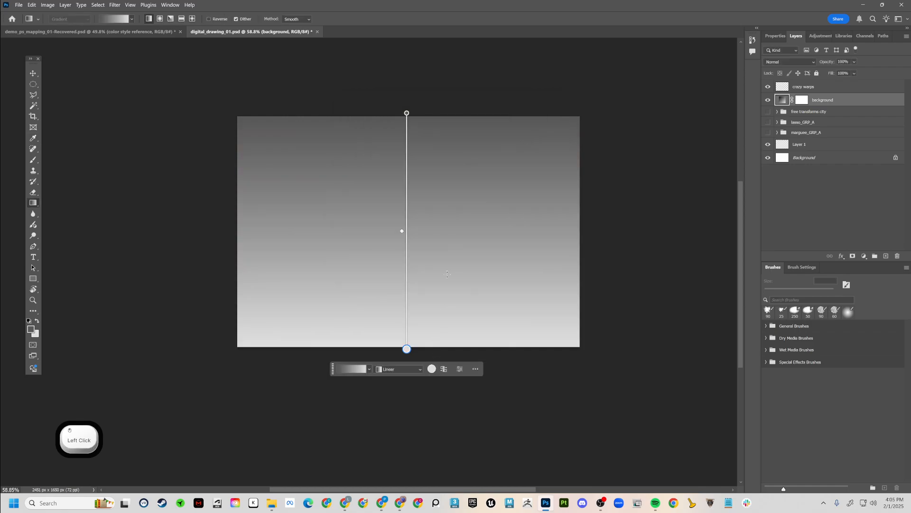
pyautogui.press('Return')
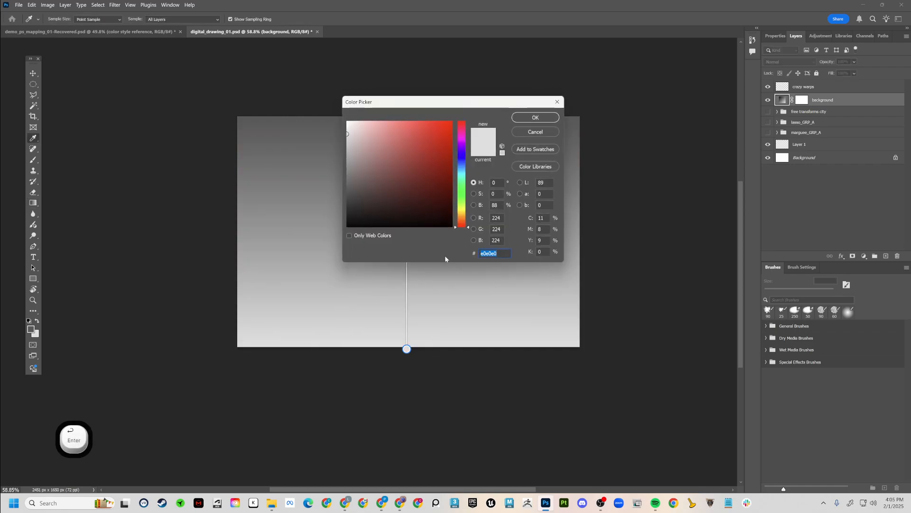
pyautogui.press('Escape')
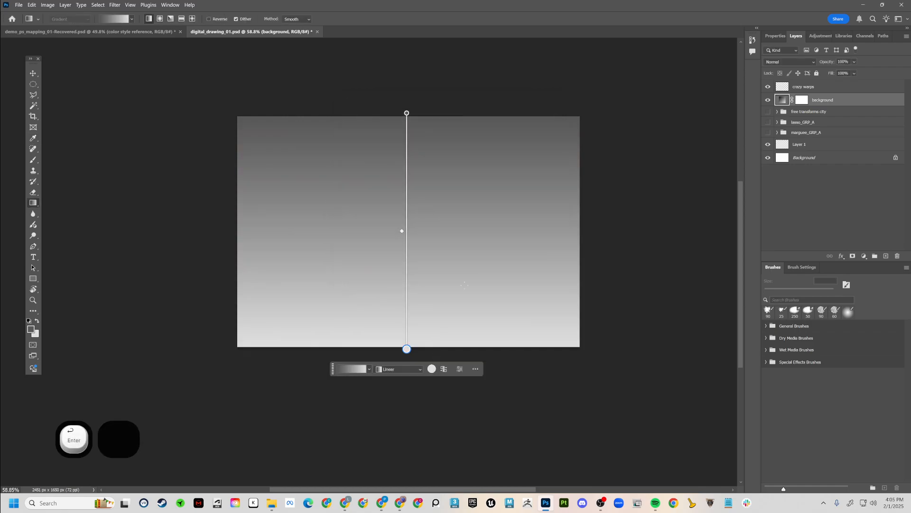
# Try reversing the direction of the background layer's gradient
pyautogui.click(443, 370)
pyautogui.click(443, 371)
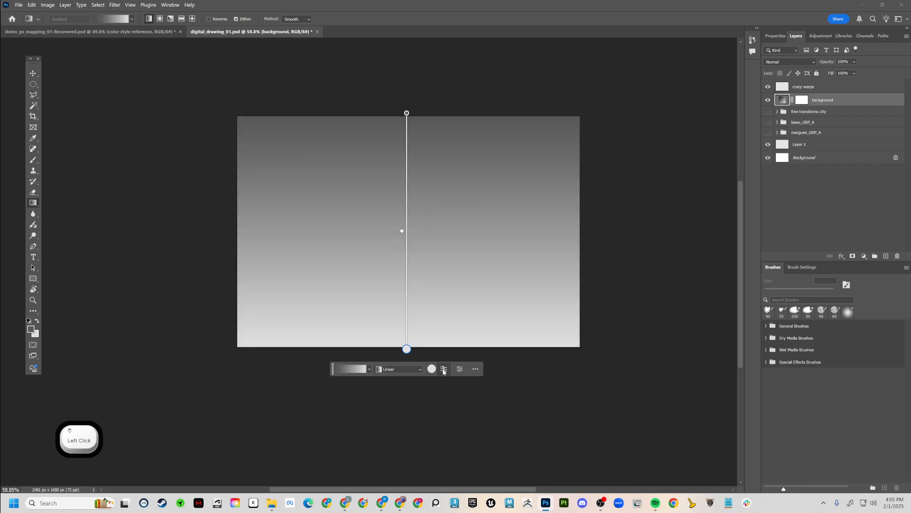
pyautogui.click(444, 370)
pyautogui.click(443, 371)
pyautogui.click(464, 370)
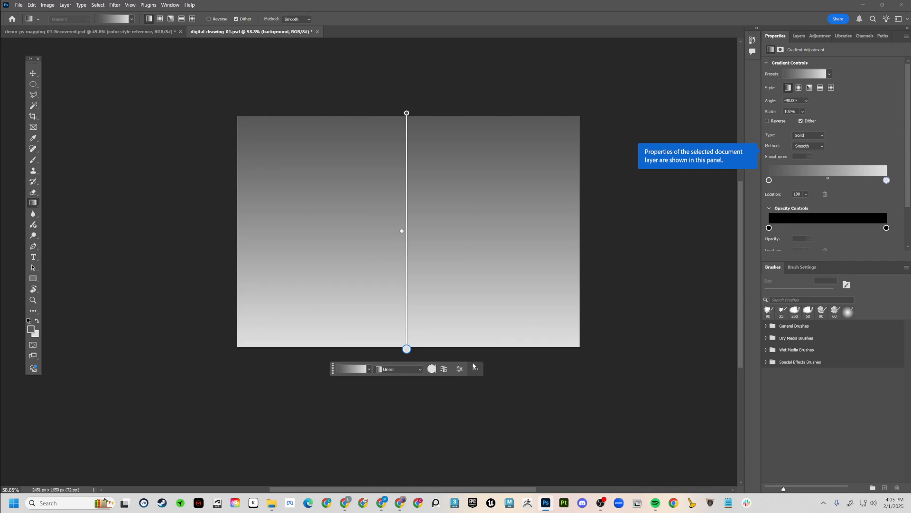
pyautogui.click(801, 36)
pyautogui.click(803, 88)
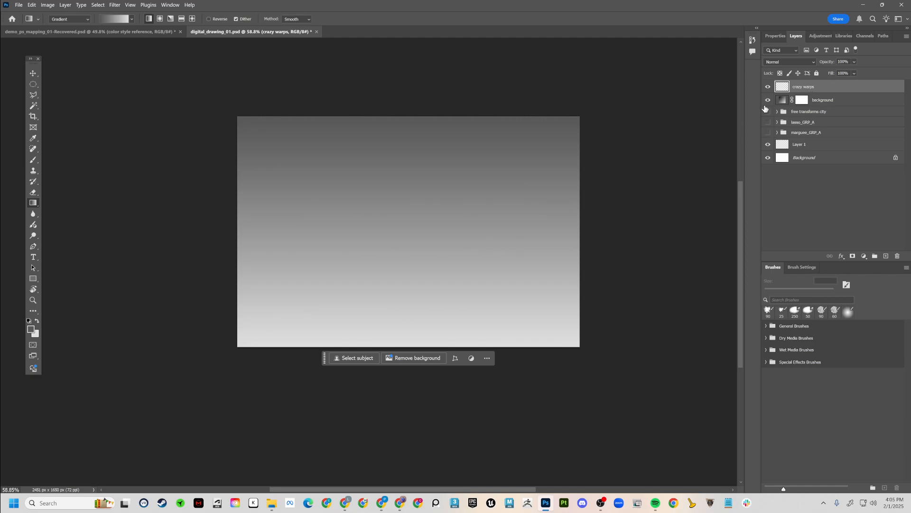
pyautogui.click(784, 100)
pyautogui.click(444, 371)
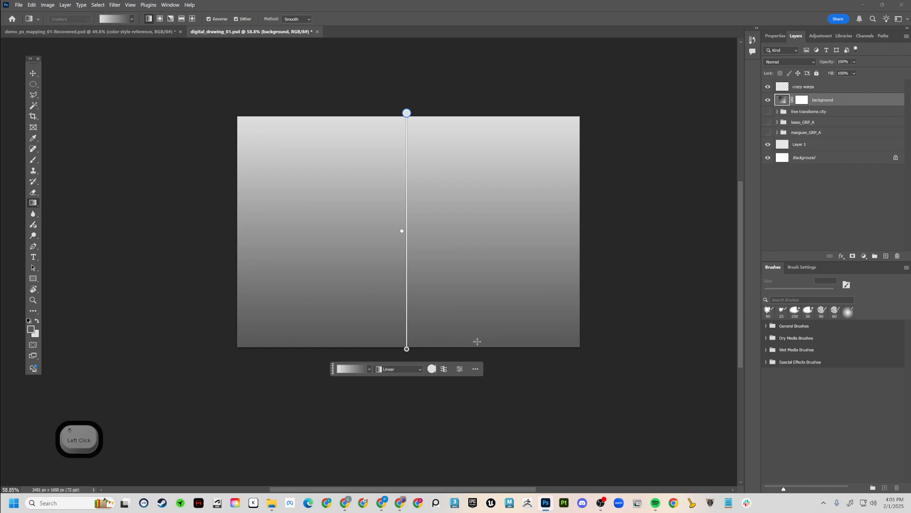
pyautogui.click(444, 374)
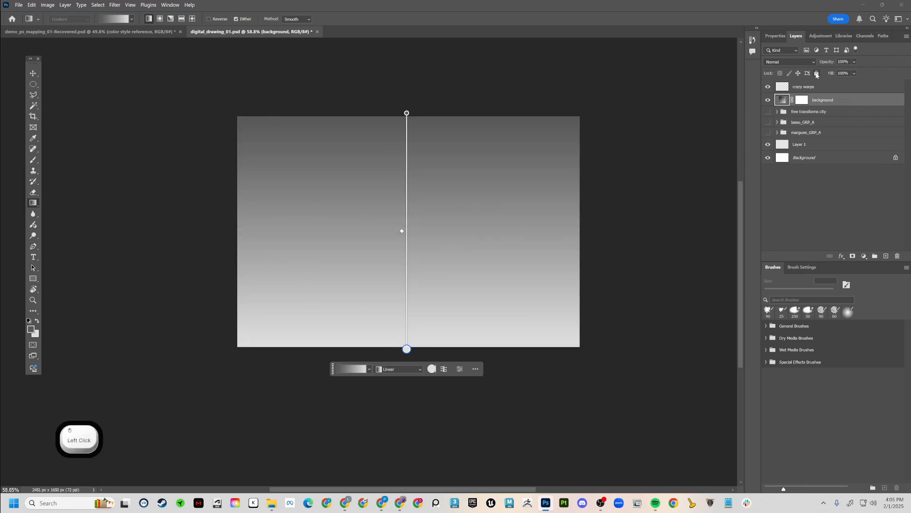
# On the crazy warps layer, select a wide ellipse in the canvas's left half and subtract a small ellipse from its middle
pyautogui.click(804, 89)
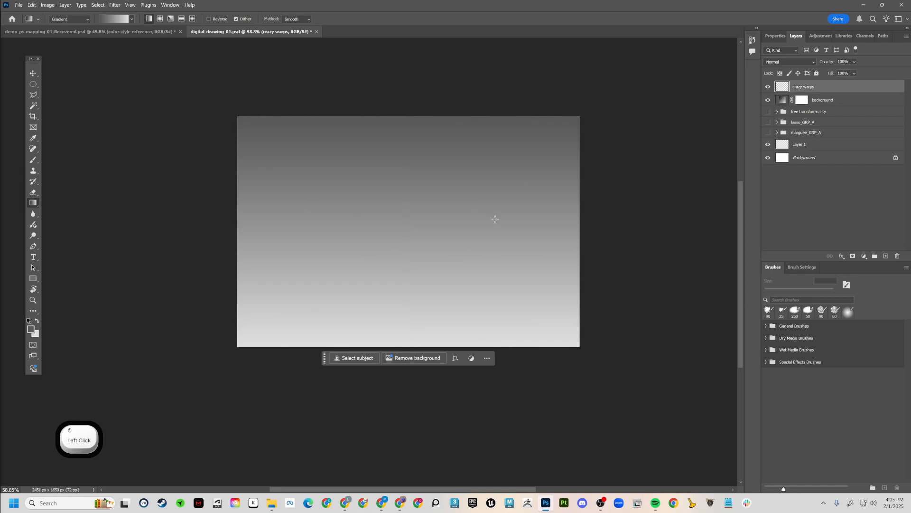
pyautogui.press('m')
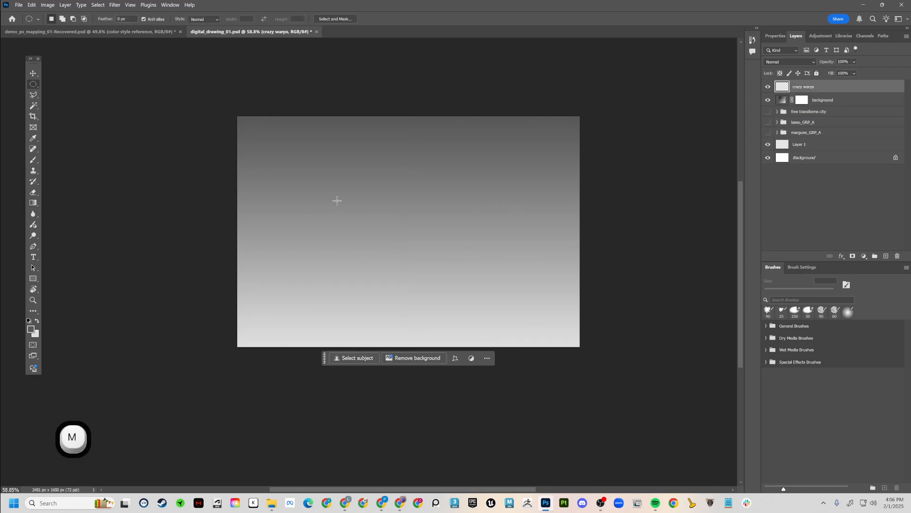
pyautogui.moveTo(275, 190); pyautogui.dragTo(445, 256)
pyautogui.moveTo(385, 236); pyautogui.dragTo(454, 274)
pyautogui.press('space')
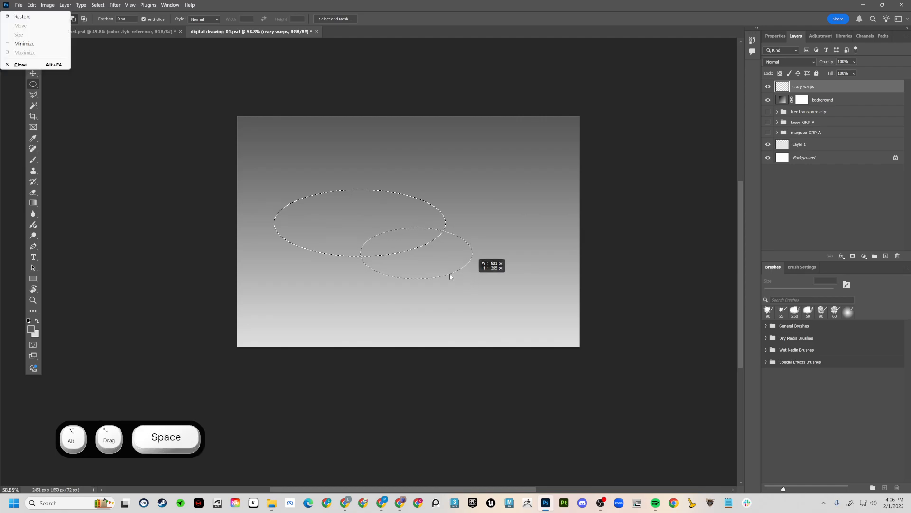
pyautogui.click(331, 219)
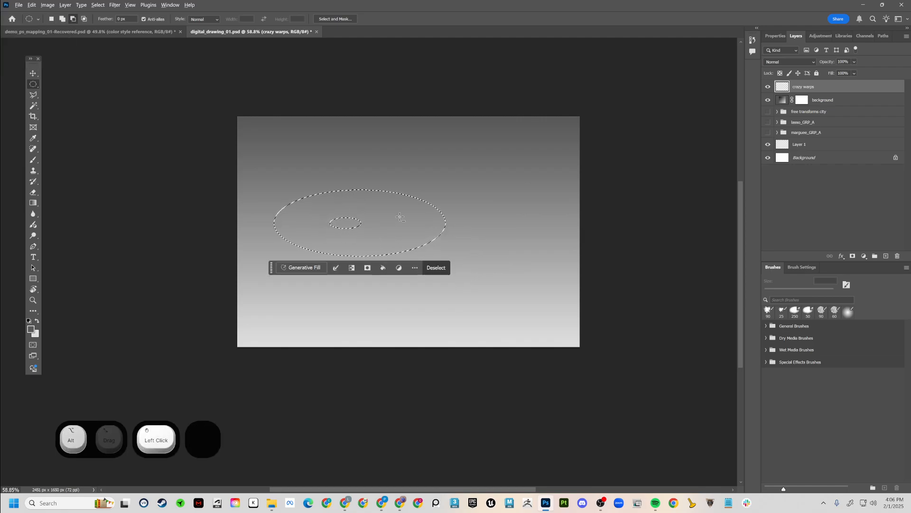
# Subtract further ellipses from the selection, biting into its lower right edge and forming two oval holes side by side
pyautogui.moveTo(389, 220); pyautogui.dragTo(436, 273)
pyautogui.press('space')
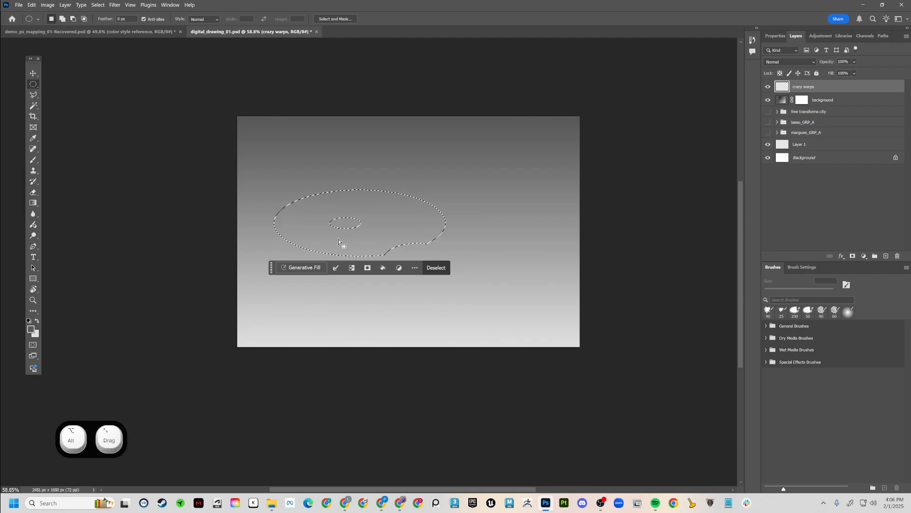
pyautogui.moveTo(313, 235); pyautogui.dragTo(392, 267)
pyautogui.hotkey('alt', 'space')
pyautogui.moveTo(338, 252); pyautogui.dragTo(468, 245)
pyautogui.hotkey('alt', 'space')
pyautogui.press('space')
pyautogui.click(363, 211)
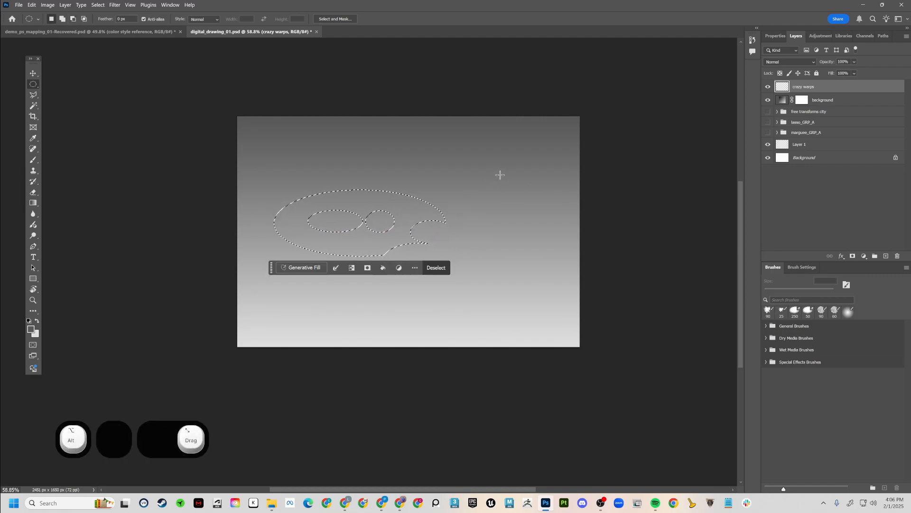
# Add an ellipse overlapping the selection's upper right and subtract a thin horizontal rectangular strip across it
pyautogui.press('shift')
pyautogui.moveTo(500, 169); pyautogui.dragTo(398, 209)
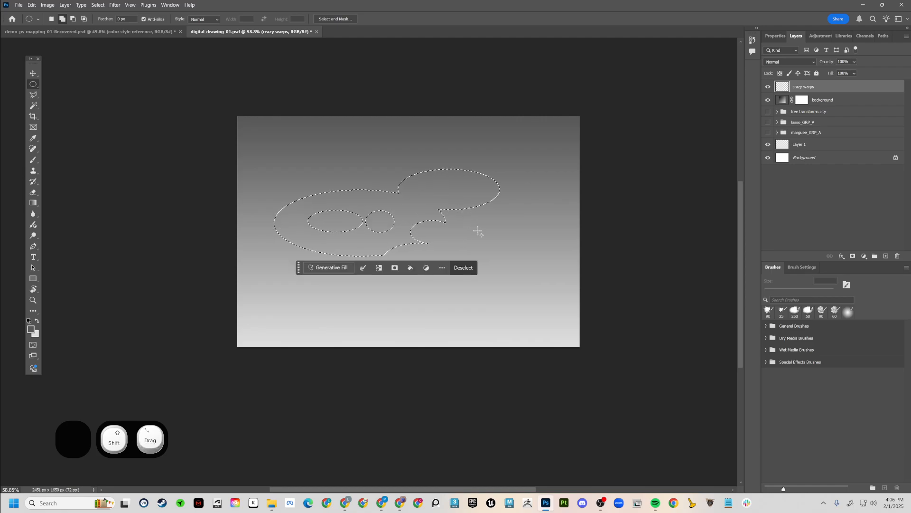
pyautogui.moveTo(455, 191); pyautogui.dragTo(366, 187)
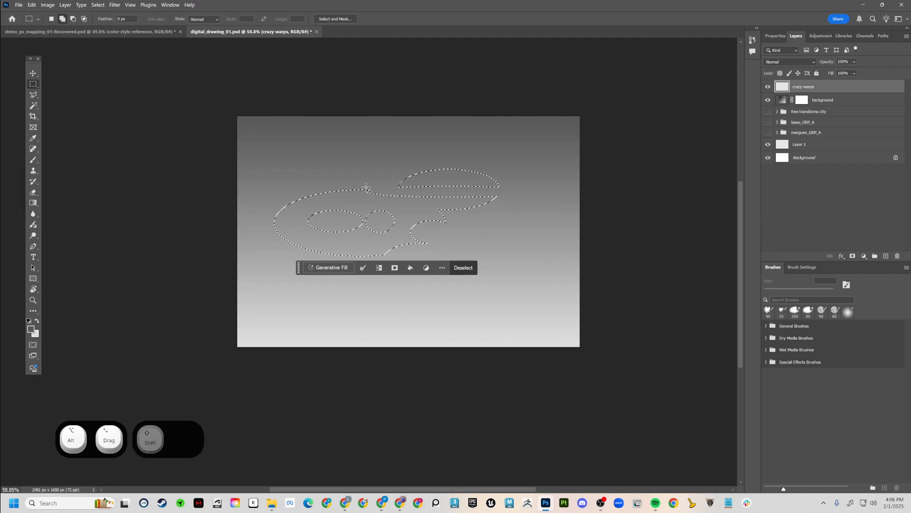
pyautogui.hotkey('shift', 'm')
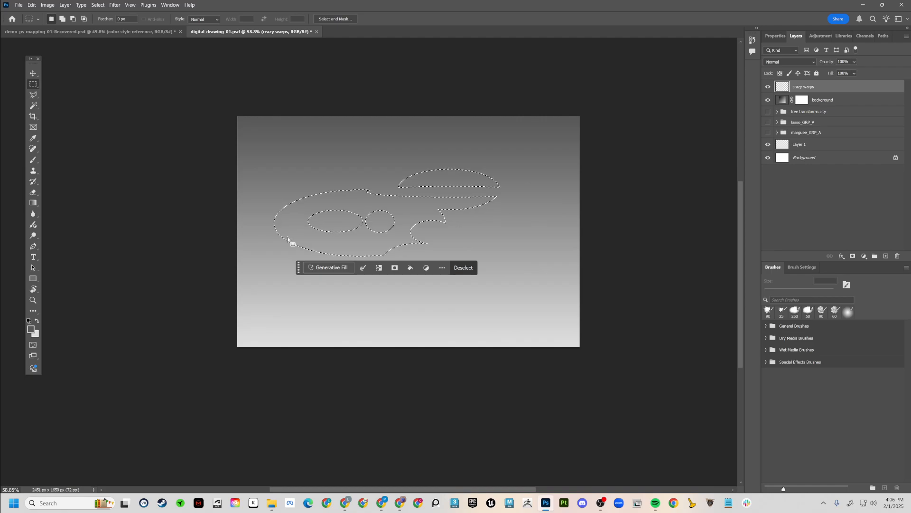
# Add two short rectangular blocks beneath the main body and three long vertical legs reaching the canvas's bottom edge to the selection
pyautogui.moveTo(284, 235); pyautogui.dragTo(303, 272)
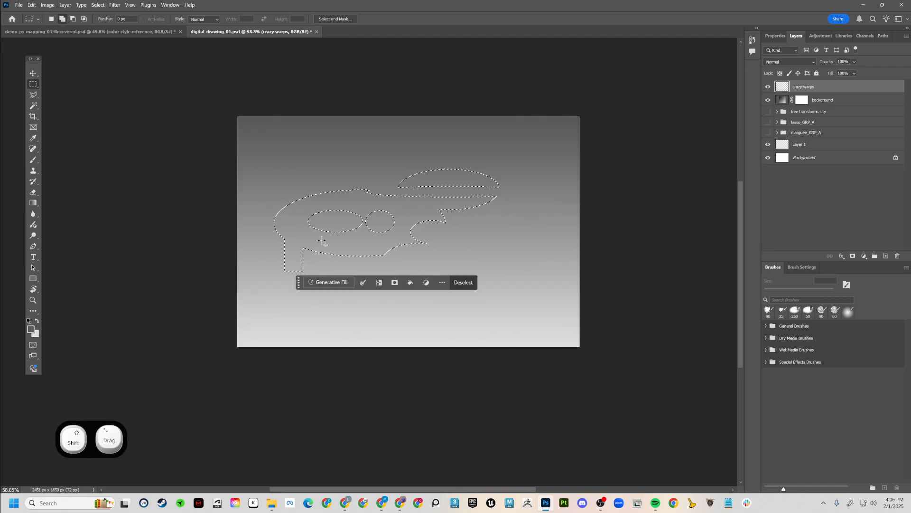
pyautogui.moveTo(319, 241); pyautogui.dragTo(338, 277)
pyautogui.moveTo(469, 205); pyautogui.dragTo(454, 374)
pyautogui.moveTo(335, 259); pyautogui.dragTo(337, 368)
pyautogui.moveTo(373, 254); pyautogui.dragTo(381, 363)
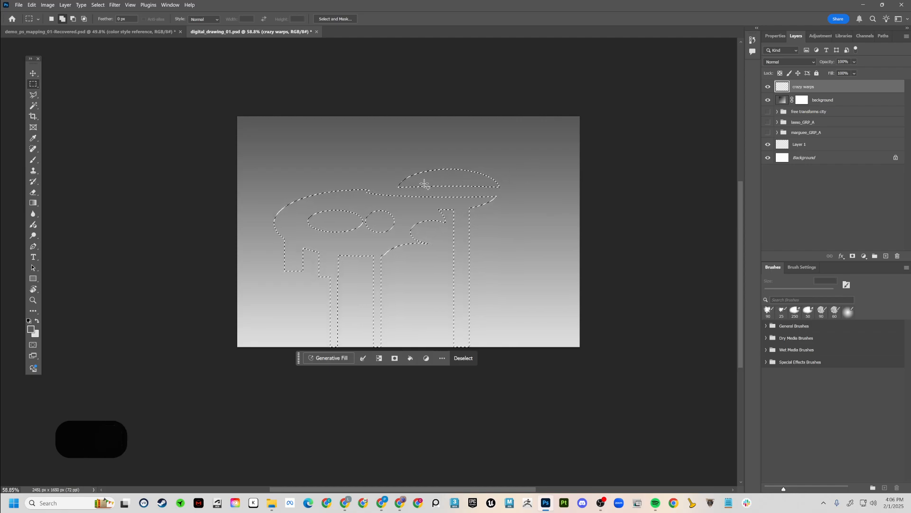
# Add small rectangular struts in the gap under the dome and a thin leg below the leftmost block to the selection
pyautogui.moveTo(424, 187); pyautogui.dragTo(479, 200)
pyautogui.moveTo(286, 295); pyautogui.dragTo(291, 356)
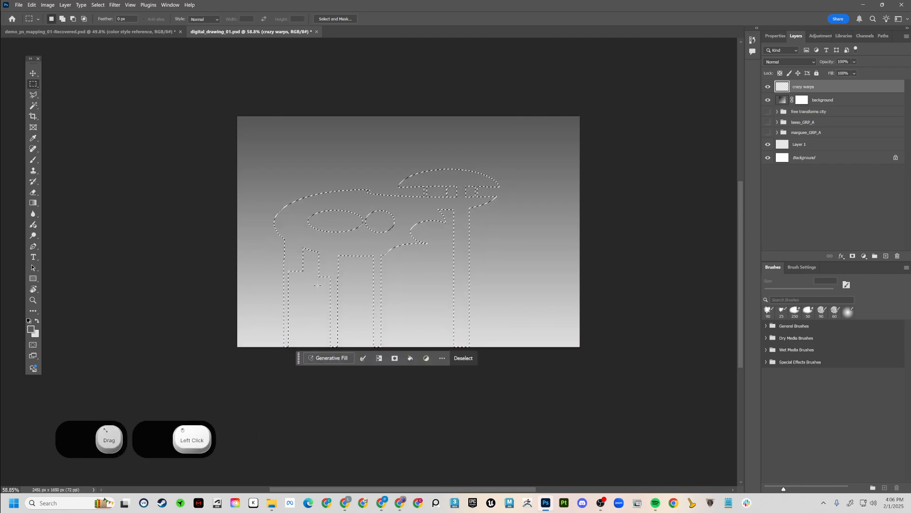
pyautogui.hotkey('shift', 'm')
pyautogui.hotkey('shift', 'm')
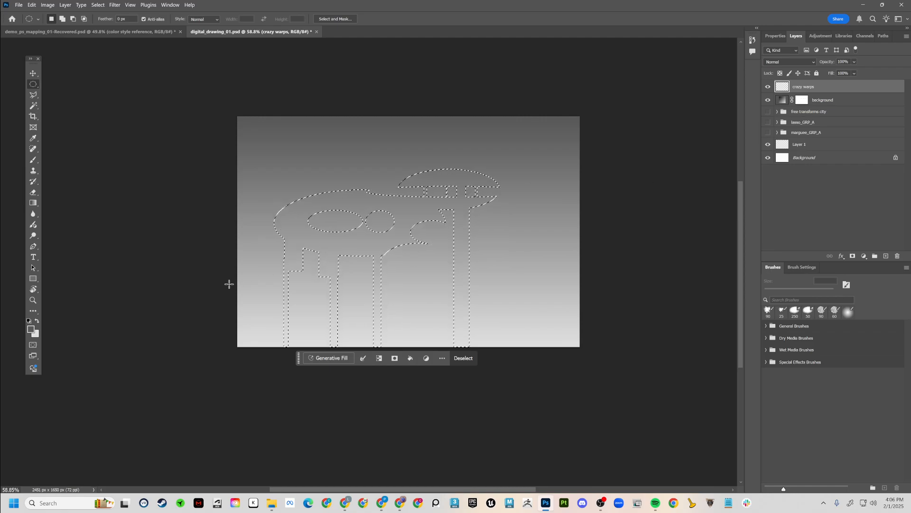
# Fill the selected structure with a linear gradient, adjusting its ends so dark grey fades to light grey towards the legs' feet
pyautogui.press('g')
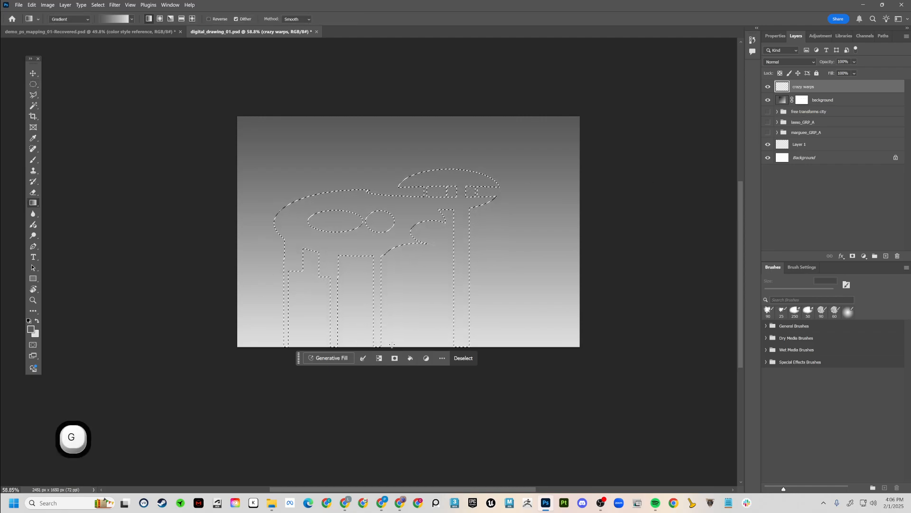
pyautogui.moveTo(393, 347); pyautogui.dragTo(397, 391)
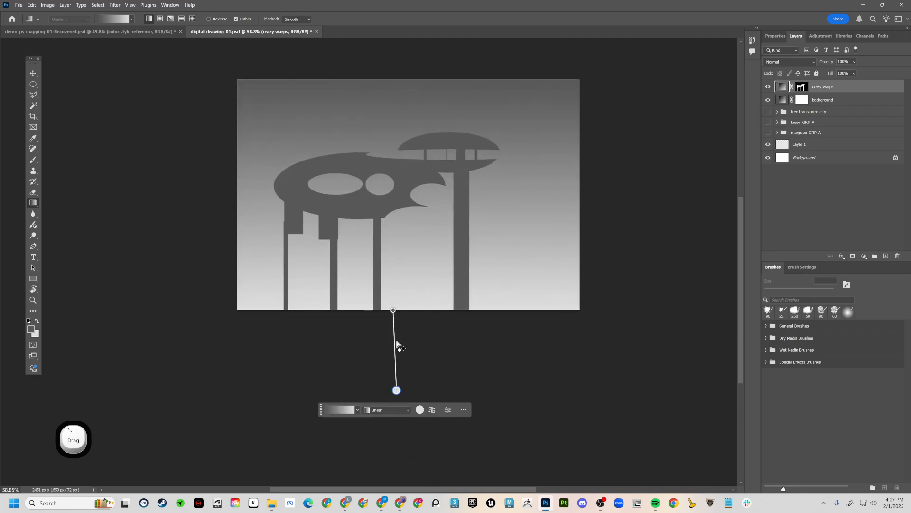
pyautogui.moveTo(401, 343); pyautogui.dragTo(420, 346)
pyautogui.moveTo(414, 286); pyautogui.dragTo(416, 186)
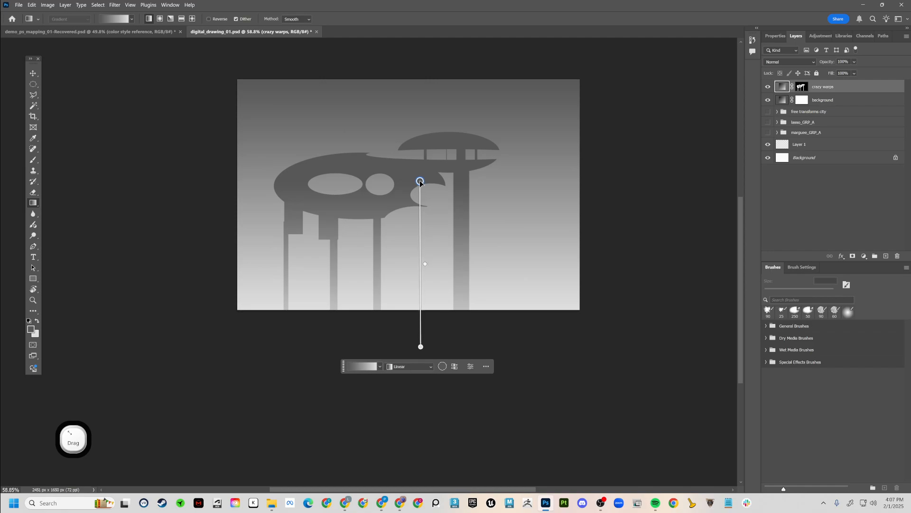
pyautogui.scroll(2, 624, 207)
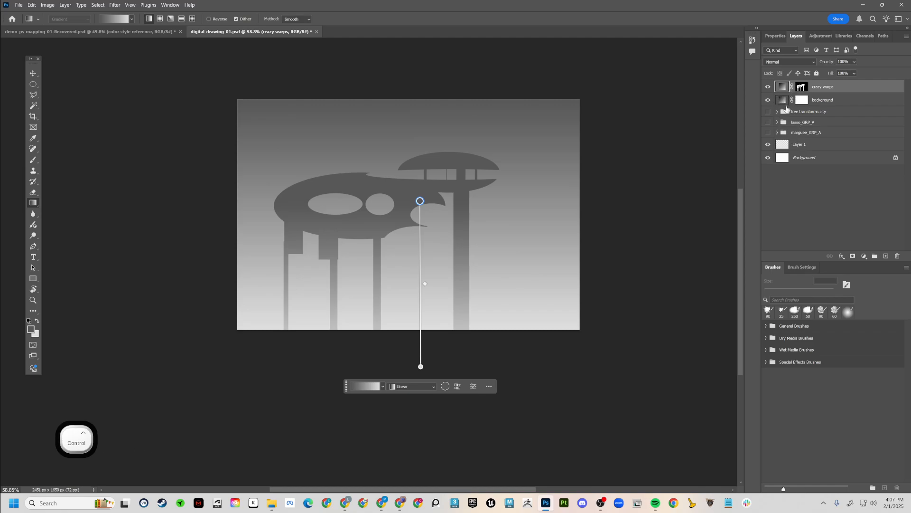
# Load the crazy warps layer's mask as a selection and create a new layer named atmosphere
pyautogui.keyDown('ctrl'); pyautogui.click(802, 88); pyautogui.keyUp('ctrl')
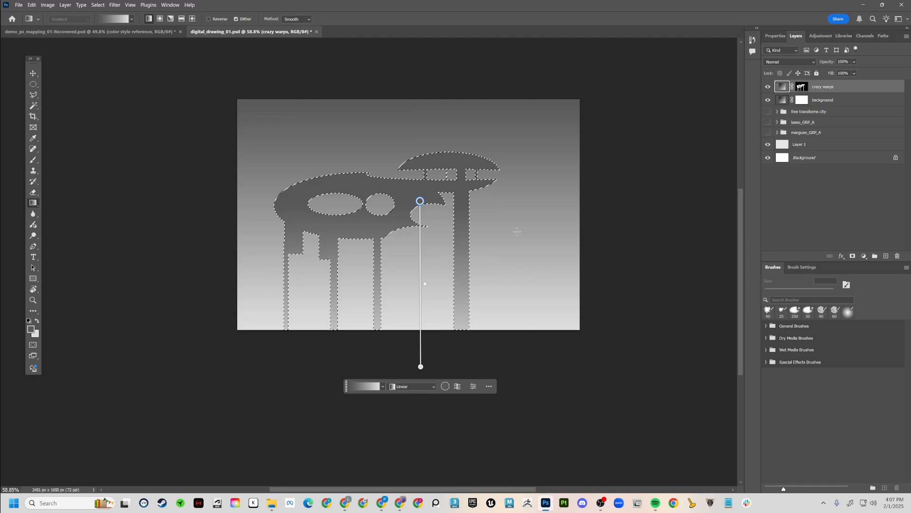
pyautogui.hotkey('ctrl', 'shift', 'n')
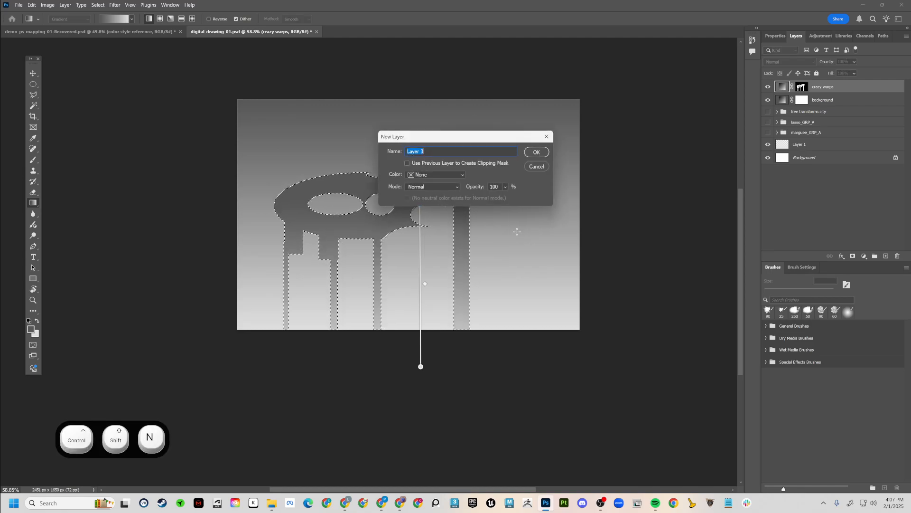
pyautogui.write('as')
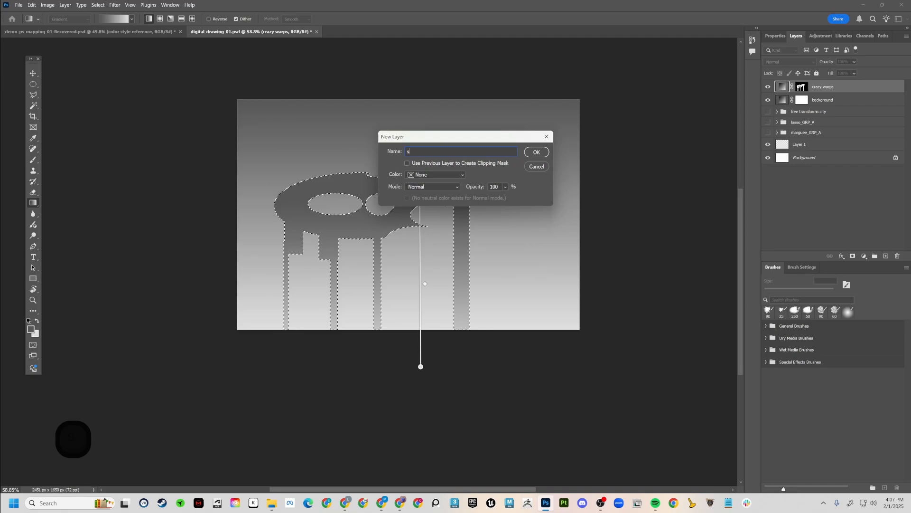
pyautogui.press('BackSpace')
pyautogui.write('tmosphere')
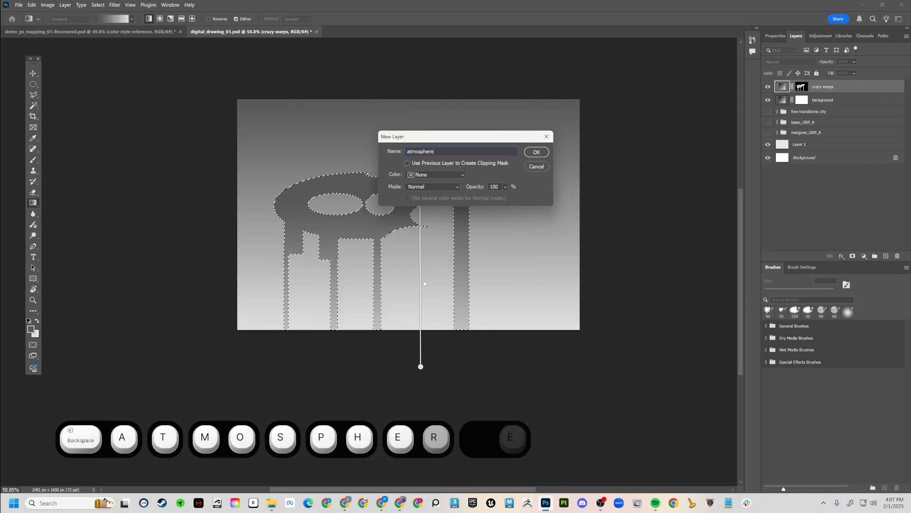
pyautogui.click(537, 152)
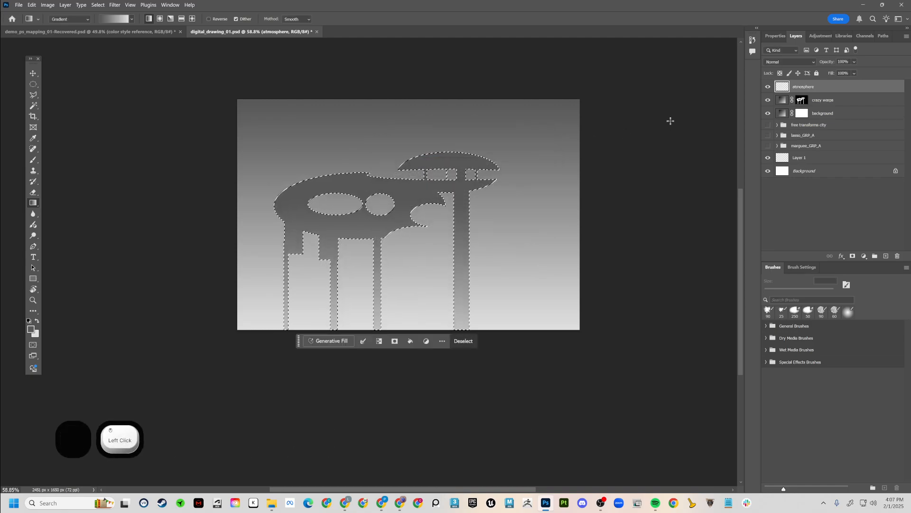
# Set the foreground colour to light grey bfbfbf and the background colour to e9e9e9
pyautogui.click(30, 328)
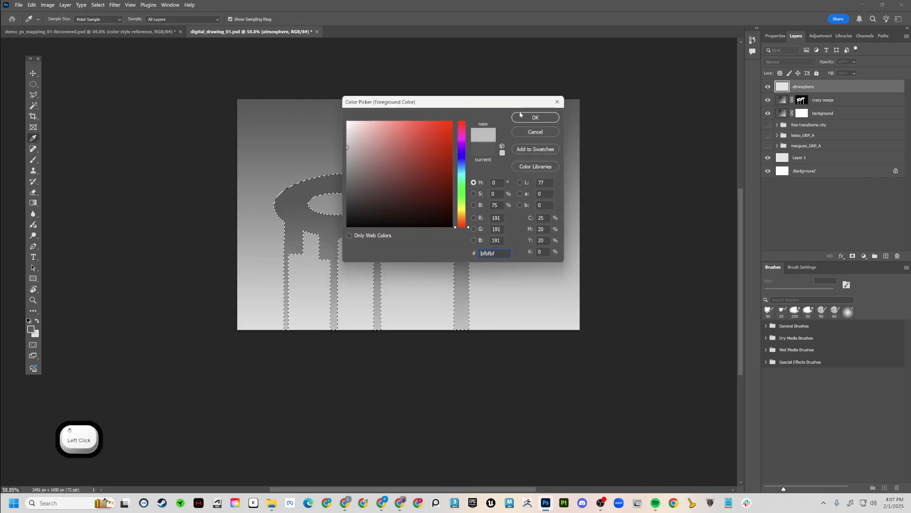
pyautogui.click(526, 117)
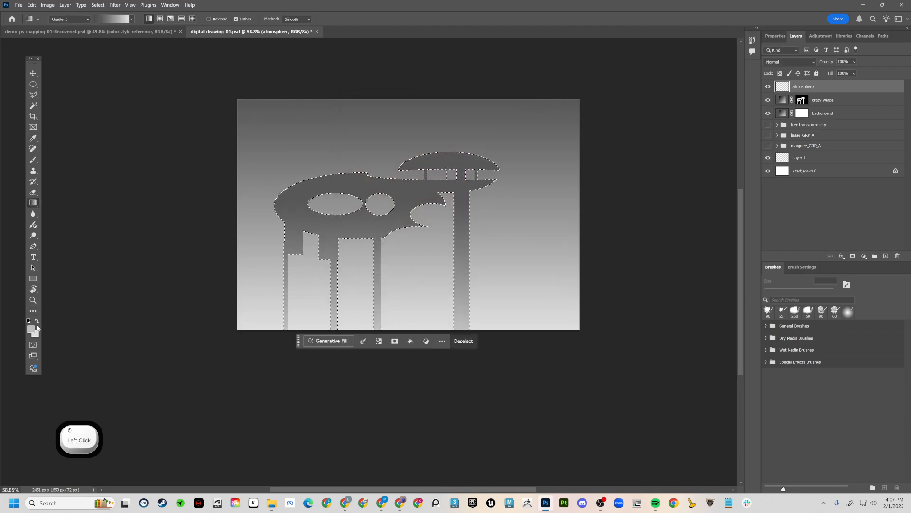
pyautogui.click(36, 333)
pyautogui.click(347, 130)
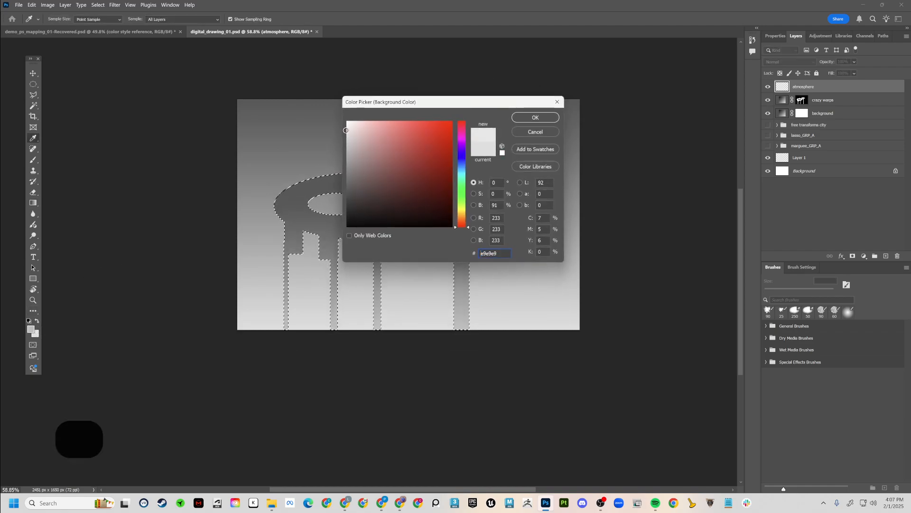
pyautogui.click(535, 118)
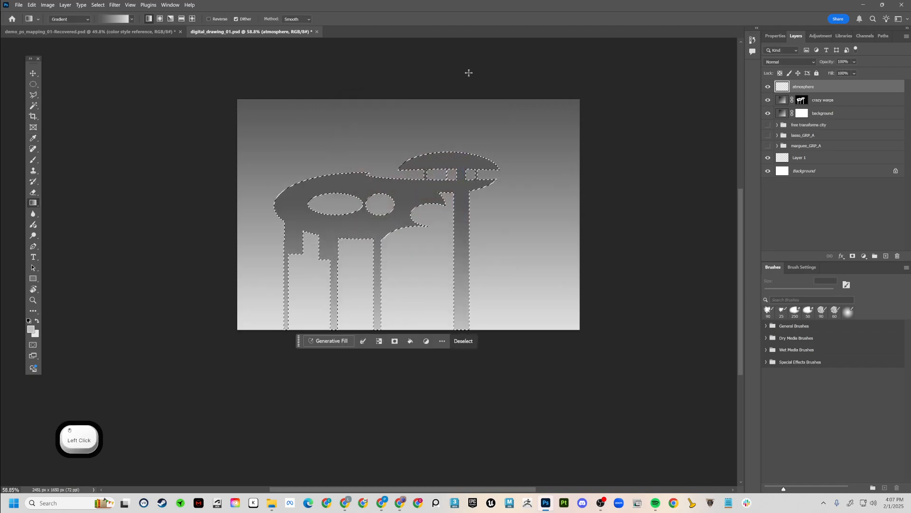
# Fill the selected structure with a diagonal linear gradient, adjusting its ends so light grey at the top fades to dark grey at the legs' feet
pyautogui.moveTo(469, 72); pyautogui.dragTo(455, 42)
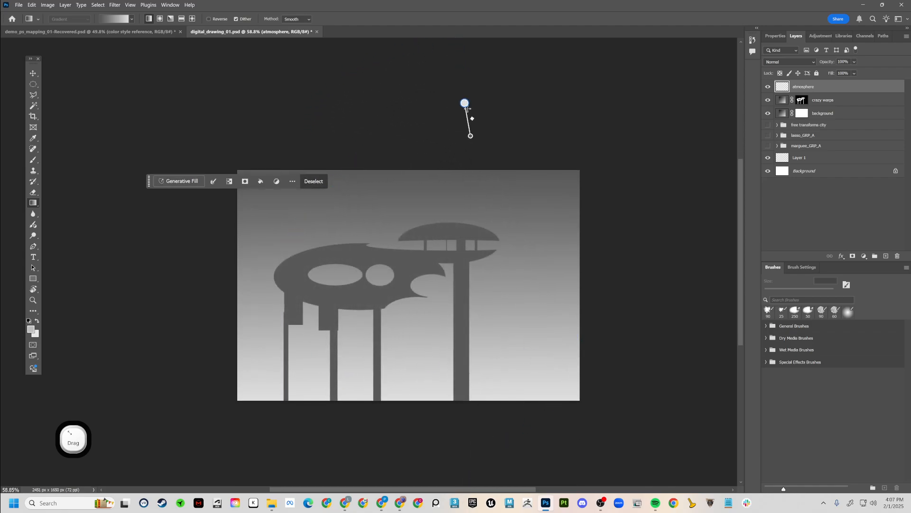
pyautogui.moveTo(466, 106); pyautogui.dragTo(421, 175)
pyautogui.press('space')
pyautogui.moveTo(617, 351); pyautogui.dragTo(569, 246)
pyautogui.moveTo(411, 138); pyautogui.dragTo(460, 338)
pyautogui.moveTo(421, 268); pyautogui.dragTo(382, 115)
pyautogui.moveTo(469, 360); pyautogui.dragTo(476, 396)
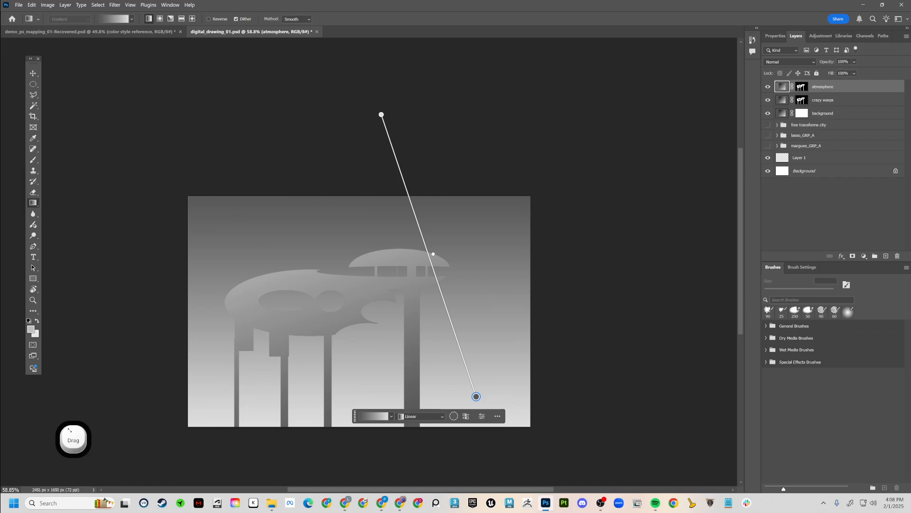
# Lower the atmosphere layer's opacity to 14%
pyautogui.click(855, 62)
pyautogui.click(855, 71)
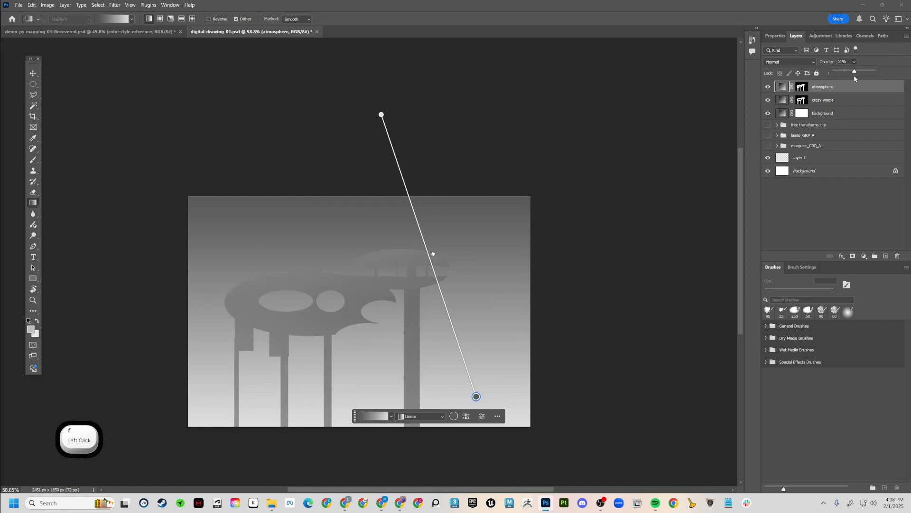
pyautogui.moveTo(864, 72); pyautogui.dragTo(841, 72)
pyautogui.click(617, 276)
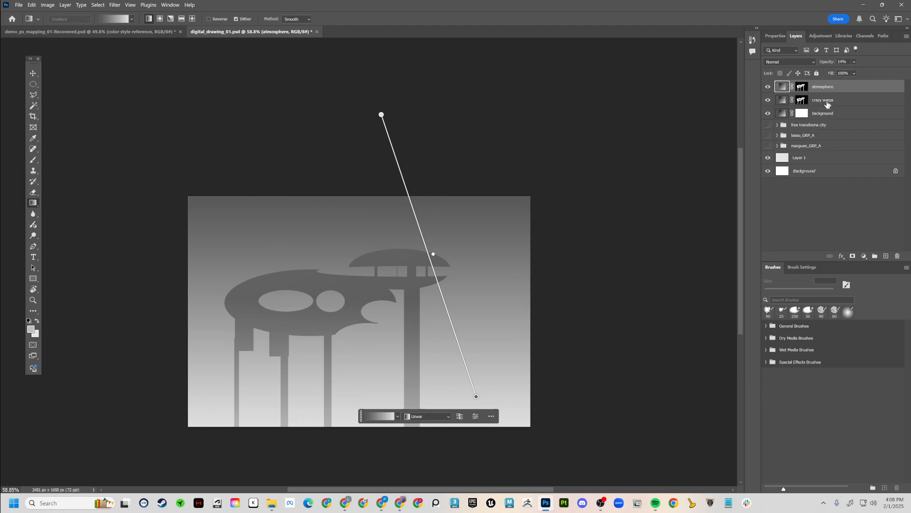
# Create a new layer with the default name and place it between the crazy warps and background layers
pyautogui.click(828, 103)
pyautogui.click(825, 91)
pyautogui.press('m')
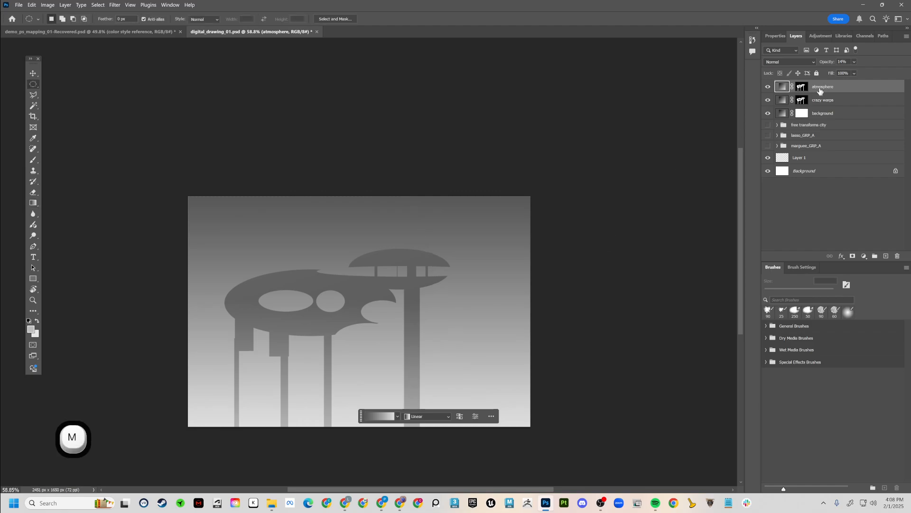
pyautogui.hotkey('ctrl', 'shift', 'n')
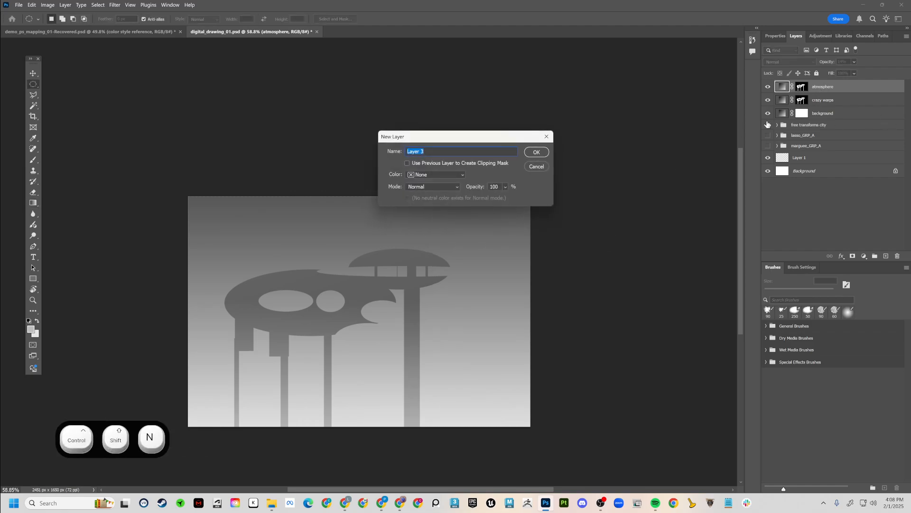
pyautogui.click(537, 152)
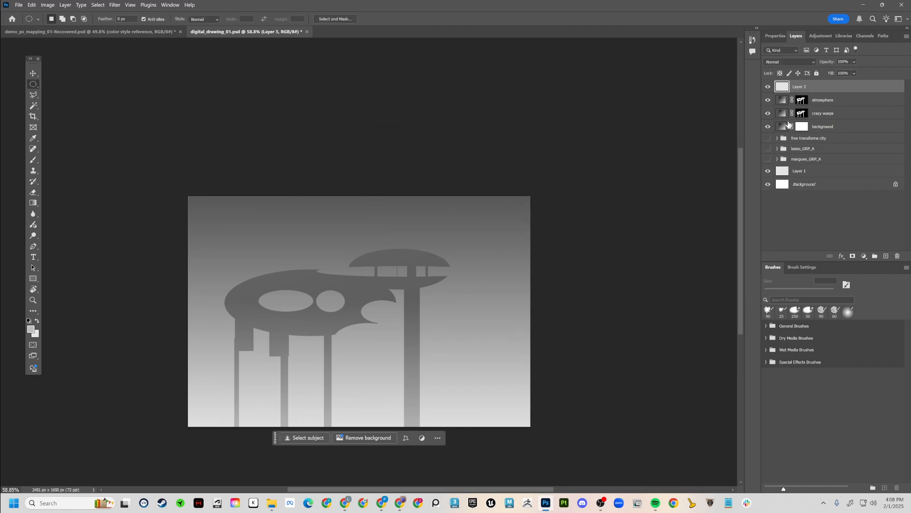
pyautogui.click(768, 100)
pyautogui.click(768, 113)
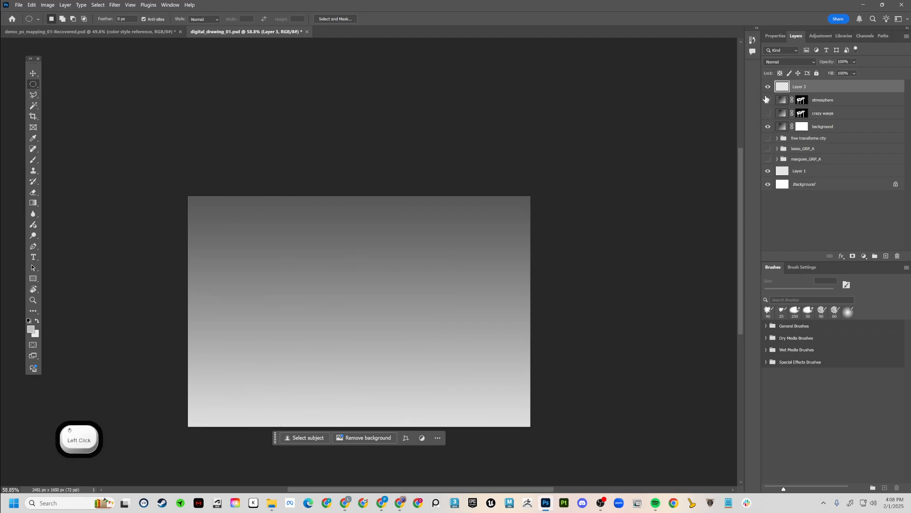
pyautogui.moveTo(801, 87); pyautogui.dragTo(802, 120)
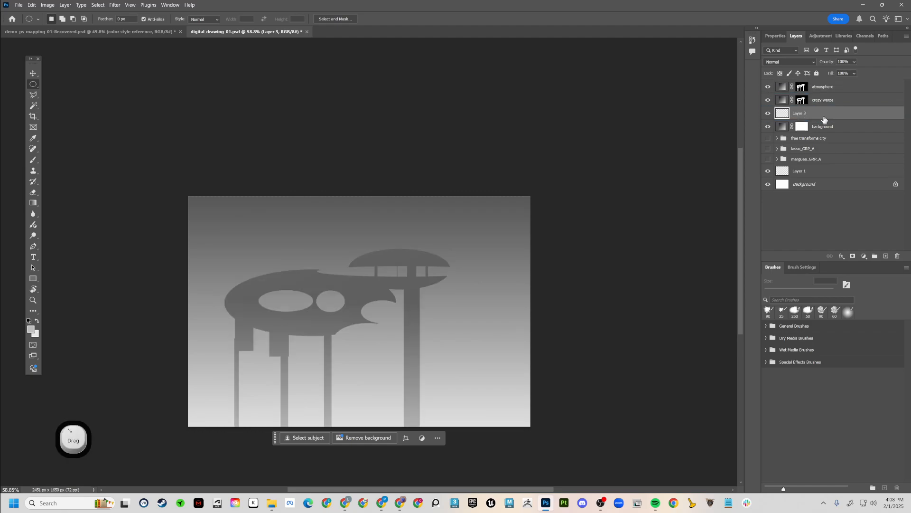
pyautogui.press('m')
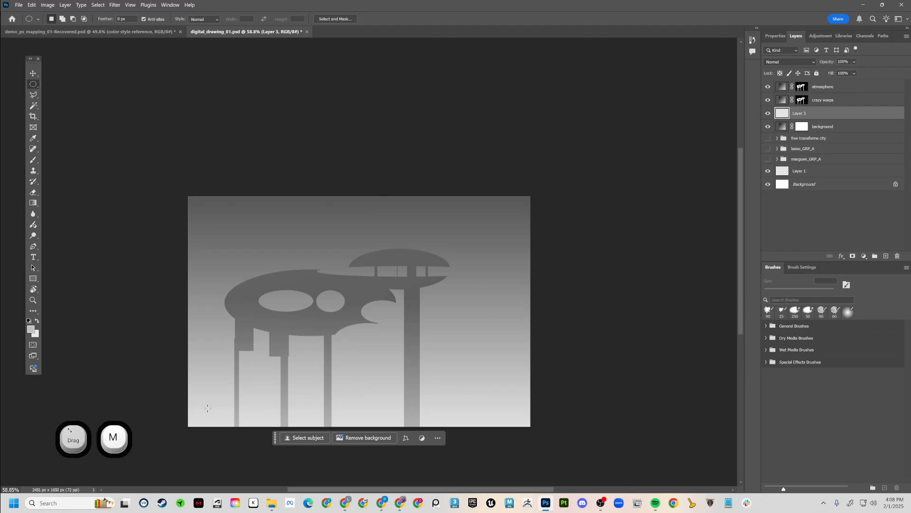
pyautogui.moveTo(194, 430); pyautogui.dragTo(216, 319)
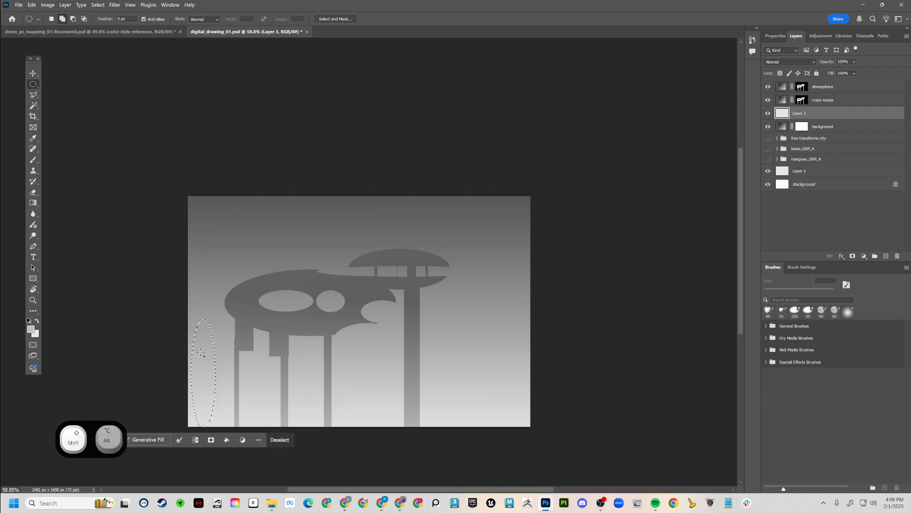
pyautogui.moveTo(203, 357); pyautogui.dragTo(233, 466)
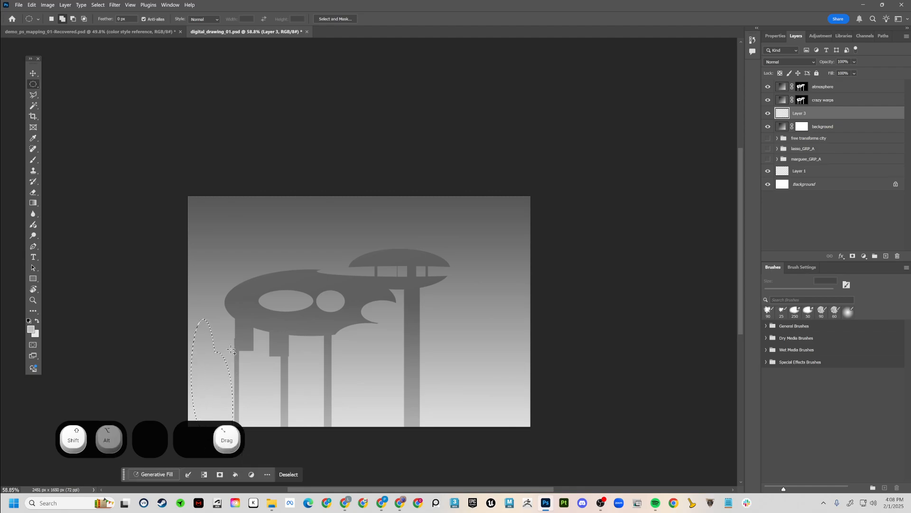
pyautogui.moveTo(205, 432); pyautogui.dragTo(226, 356)
pyautogui.moveTo(218, 436); pyautogui.dragTo(206, 375)
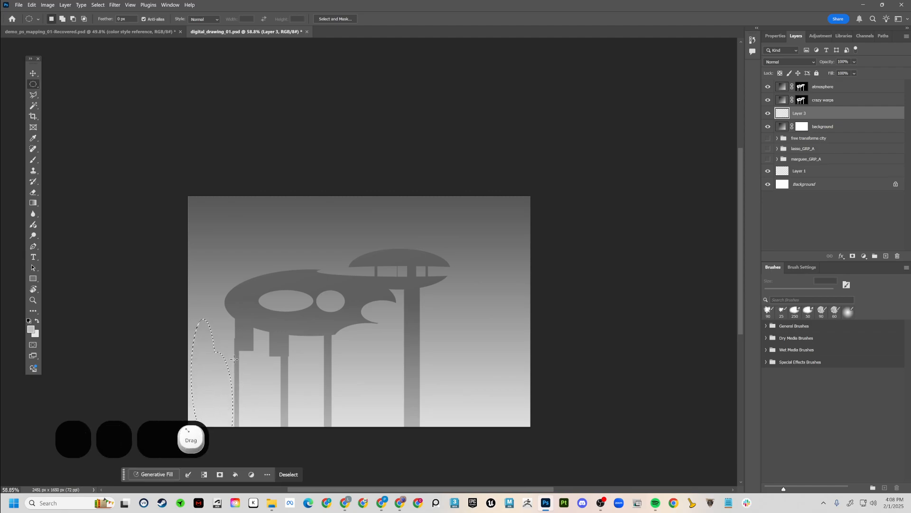
# Select three tall elliptical arches of different sizes along the canvas's bottom edge, subtracting narrower ellipses at their bases and adding a slim arch inside the middle one
pyautogui.moveTo(251, 309); pyautogui.dragTo(284, 357)
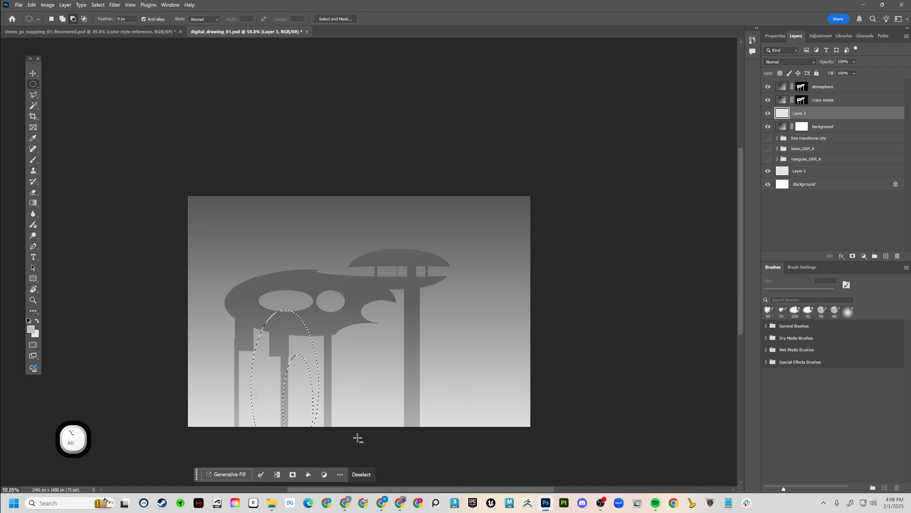
pyautogui.moveTo(354, 434); pyautogui.dragTo(437, 261)
pyautogui.moveTo(370, 439); pyautogui.dragTo(421, 316)
pyautogui.hotkey('ctrl', 'z')
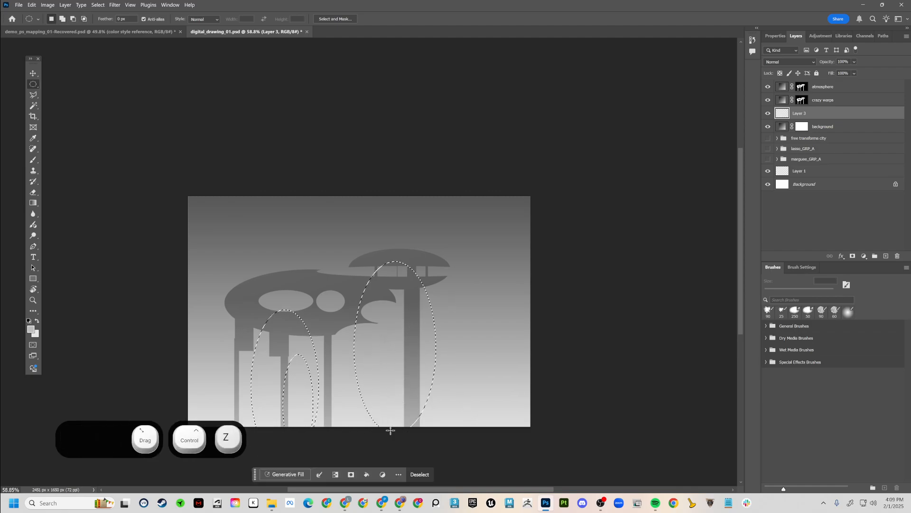
pyautogui.moveTo(429, 445); pyautogui.dragTo(374, 336)
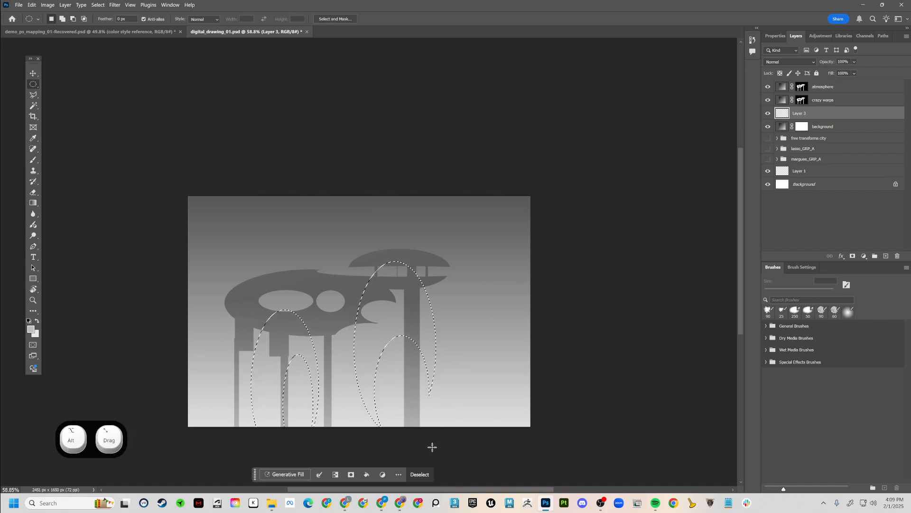
pyautogui.moveTo(434, 443); pyautogui.dragTo(408, 347)
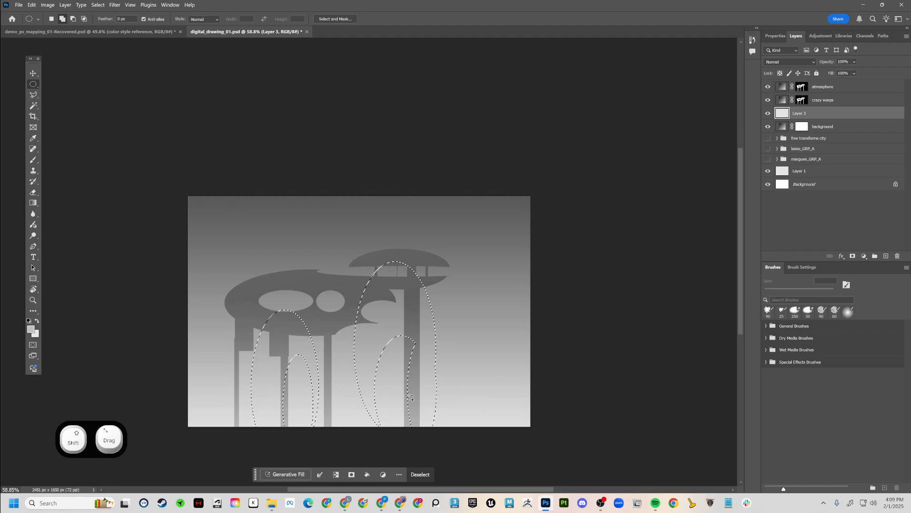
pyautogui.moveTo(412, 438); pyautogui.dragTo(434, 357)
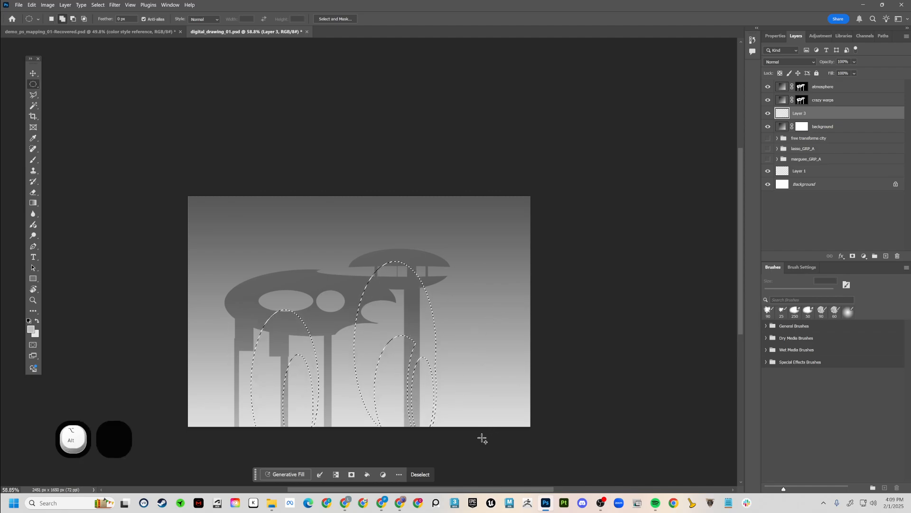
pyautogui.moveTo(512, 443); pyautogui.dragTo(486, 314)
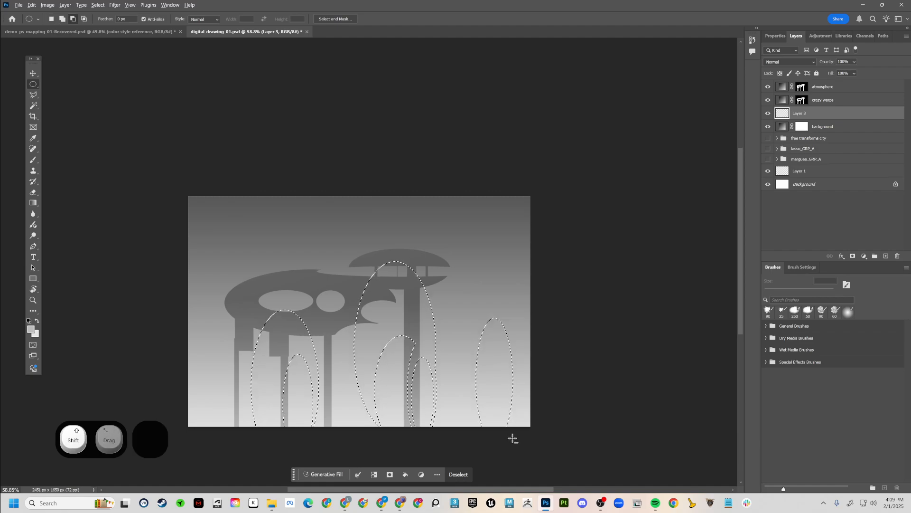
pyautogui.moveTo(511, 437); pyautogui.dragTo(481, 364)
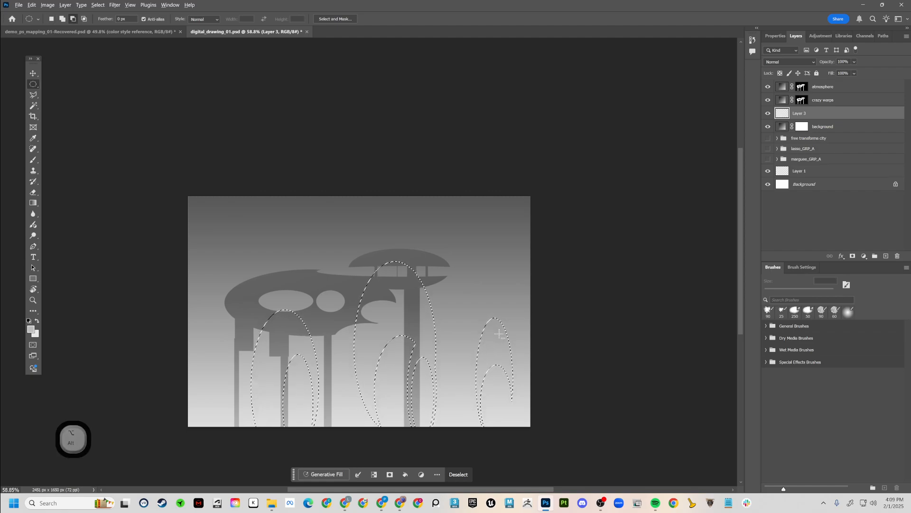
# Subtract narrow vertical ellipses and small rounded openings from the three arch selections as windows
pyautogui.moveTo(499, 334); pyautogui.dragTo(509, 360)
pyautogui.moveTo(408, 289); pyautogui.dragTo(396, 319)
pyautogui.moveTo(379, 288); pyautogui.dragTo(366, 319)
pyautogui.moveTo(274, 327); pyautogui.dragTo(280, 422)
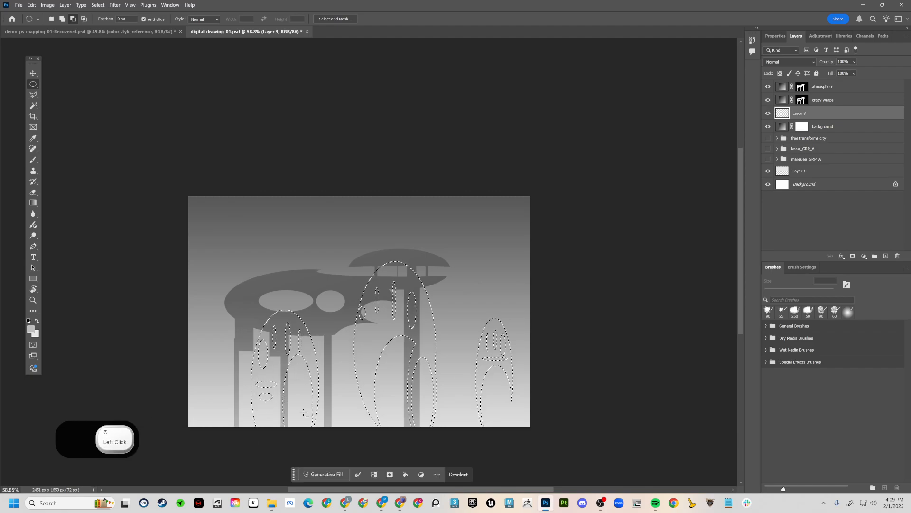
pyautogui.moveTo(364, 332); pyautogui.dragTo(372, 391)
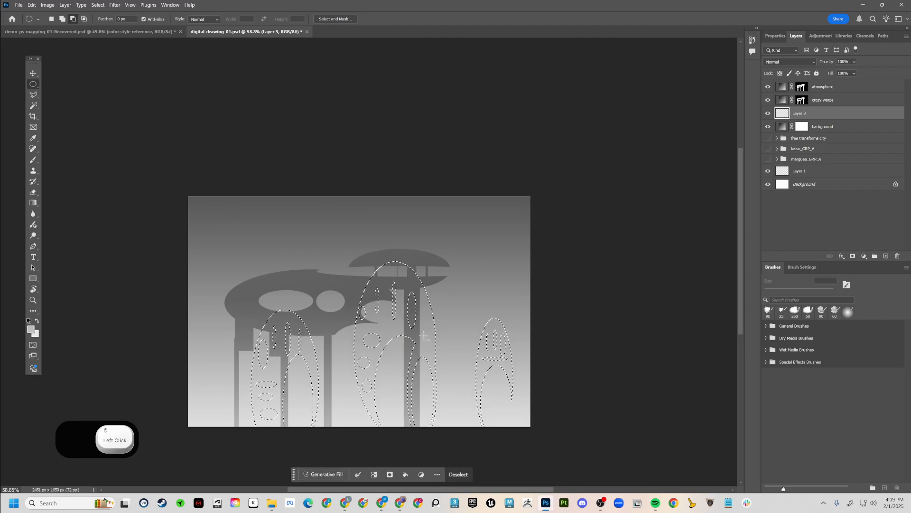
pyautogui.moveTo(420, 334); pyautogui.dragTo(432, 351)
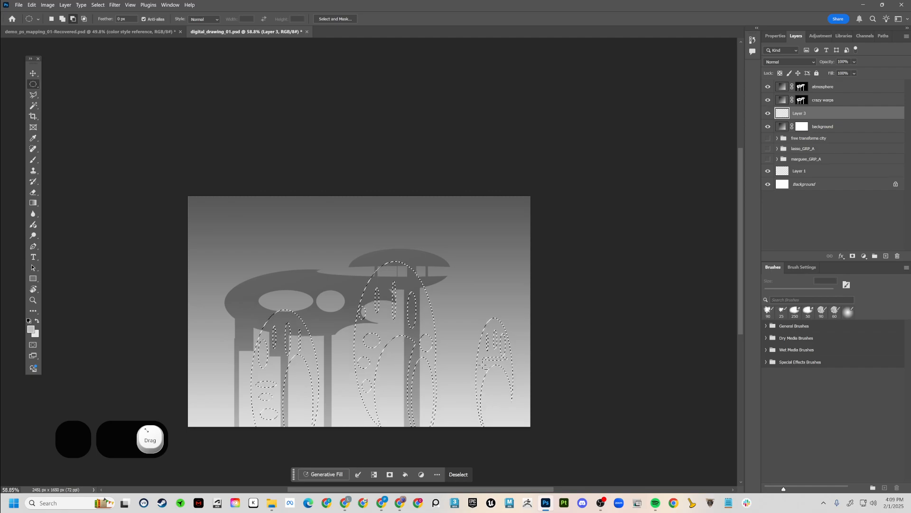
pyautogui.moveTo(483, 366); pyautogui.dragTo(506, 374)
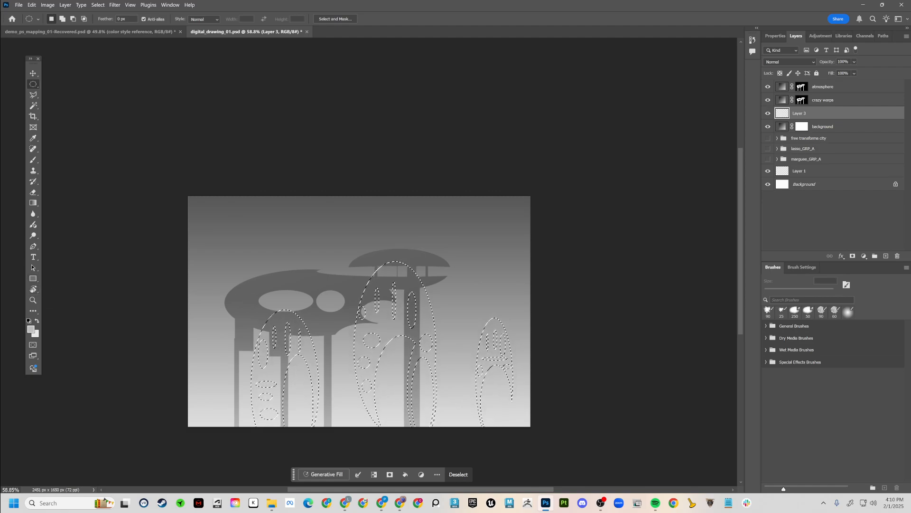
# Switch to the PhotoshopCoreTools_2025 document in the browser and review its Color and Fill shortcuts
pyautogui.moveTo(327, 512); pyautogui.dragTo(539, 36)
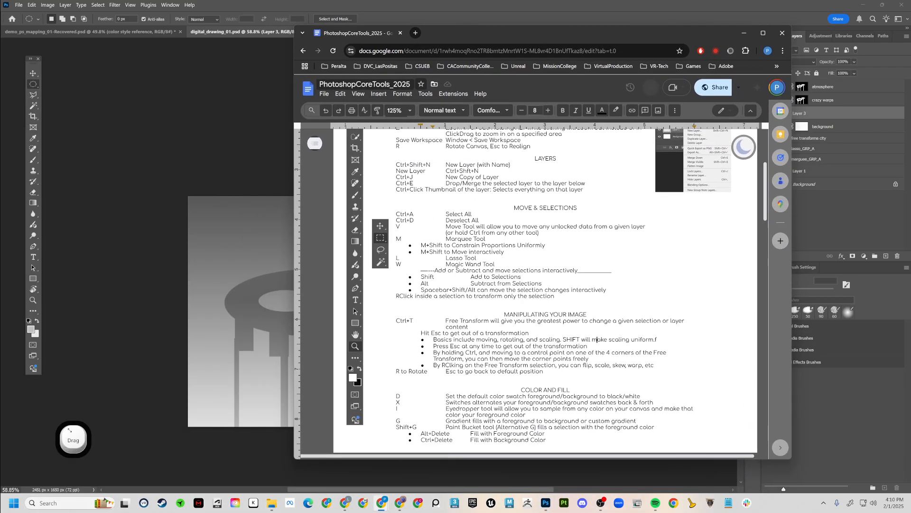
pyautogui.scroll(-2, 546, 284)
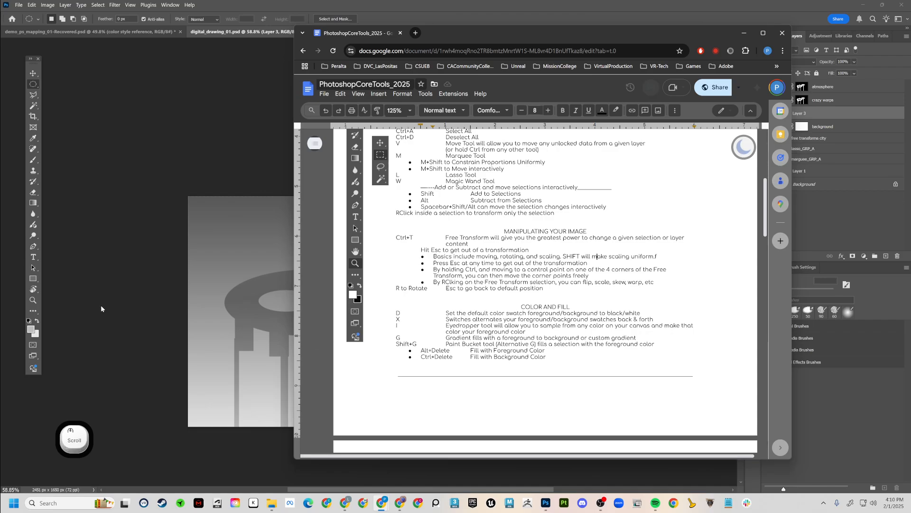
# Return to Photoshop from the PhotoshopCoreTools_2025 document and swap the foreground and background colors
pyautogui.write('xx')
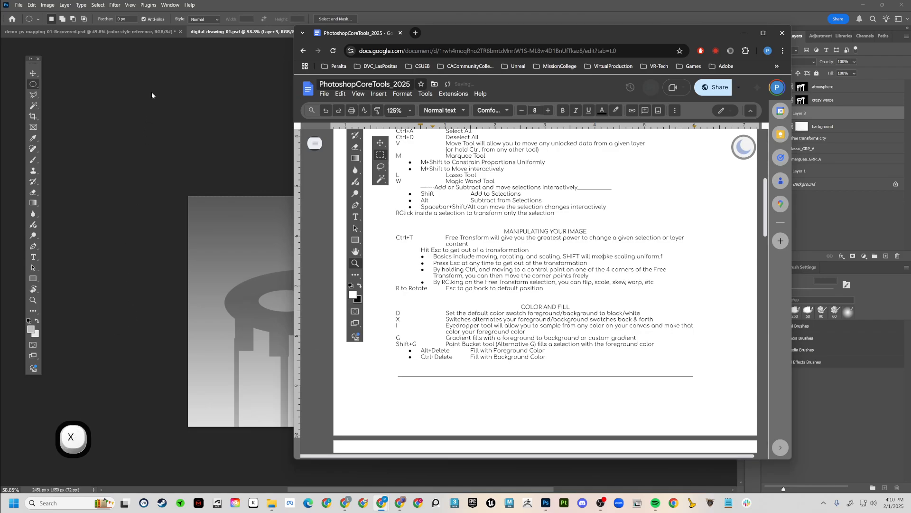
pyautogui.click(261, 5)
pyautogui.click(134, 291)
pyautogui.press('x')
pyautogui.hotkey('alt', 'Tab')
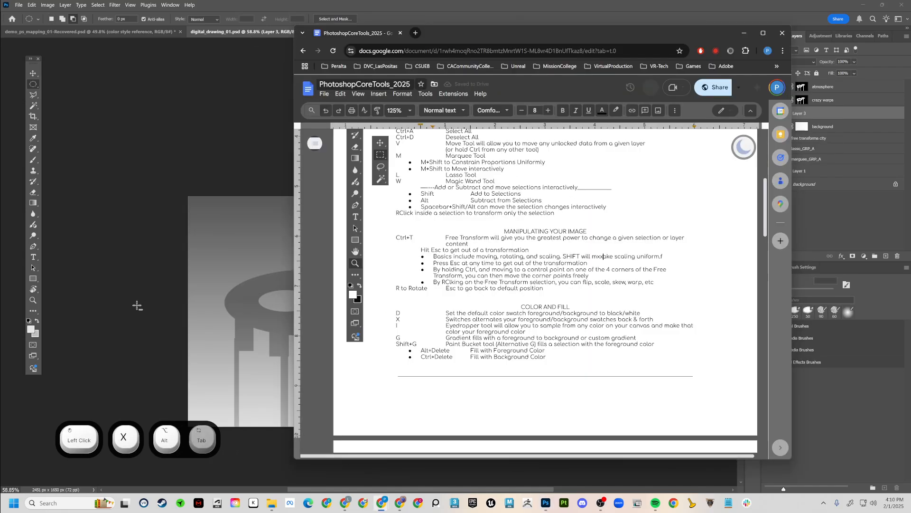
pyautogui.click(604, 257)
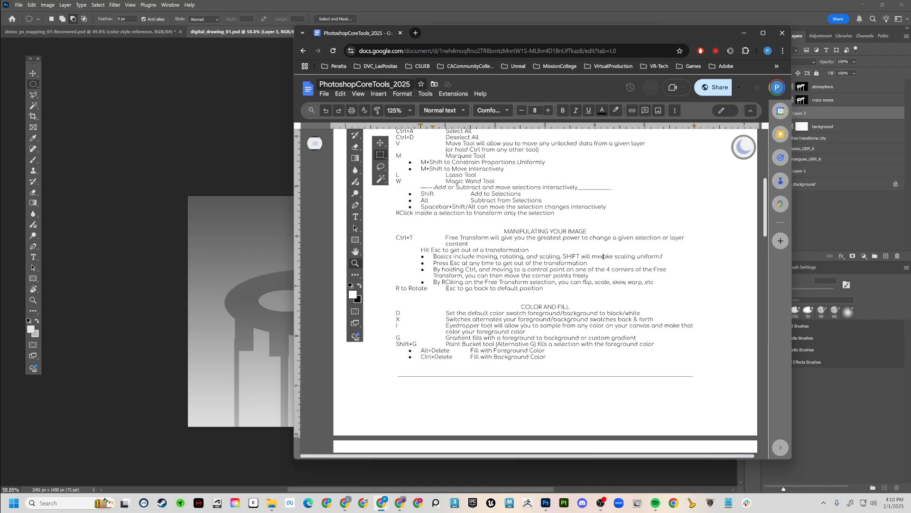
pyautogui.scroll(4, 546, 285)
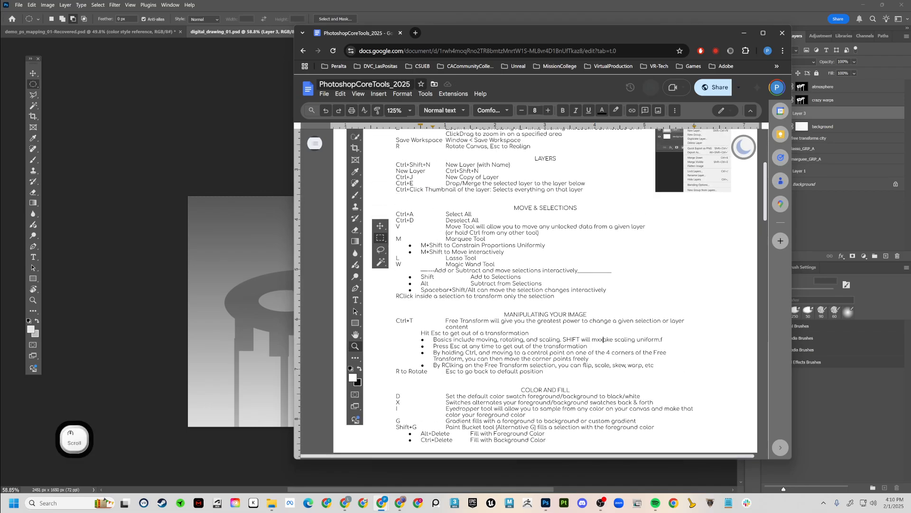
pyautogui.moveTo(703, 32); pyautogui.dragTo(0, 81)
pyautogui.click(501, 113)
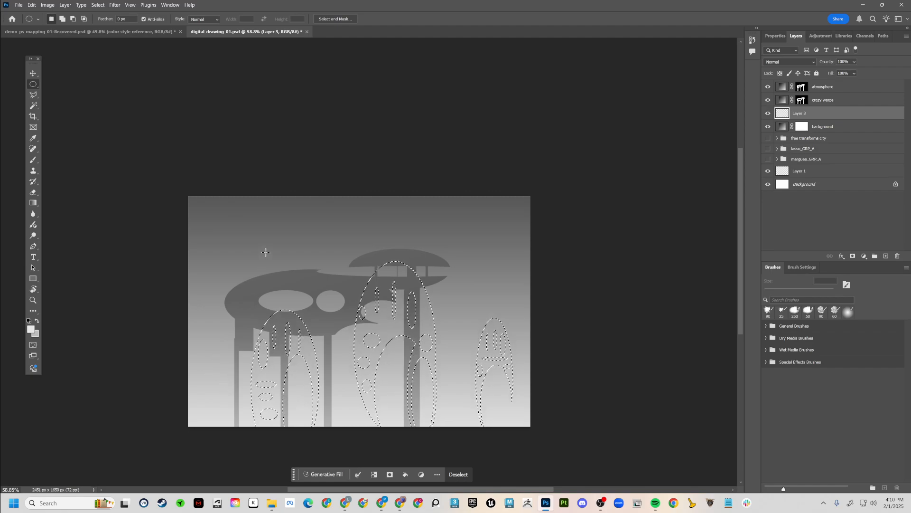
# Fill the arch selections on Layer 3 with a light grey sampled from the background gradient
pyautogui.click(213, 354)
pyautogui.hotkey('ctrl', 'z')
pyautogui.press('i')
pyautogui.click(221, 350)
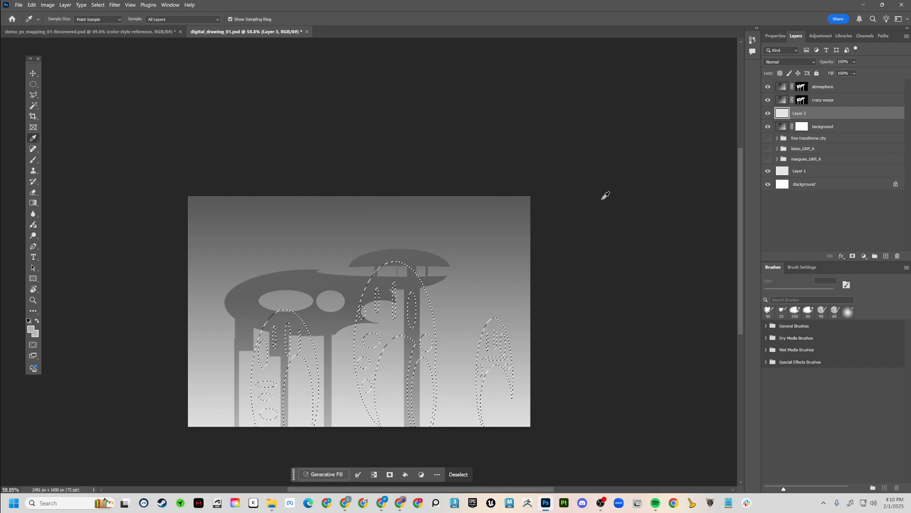
pyautogui.hotkey('alt', 'Delete')
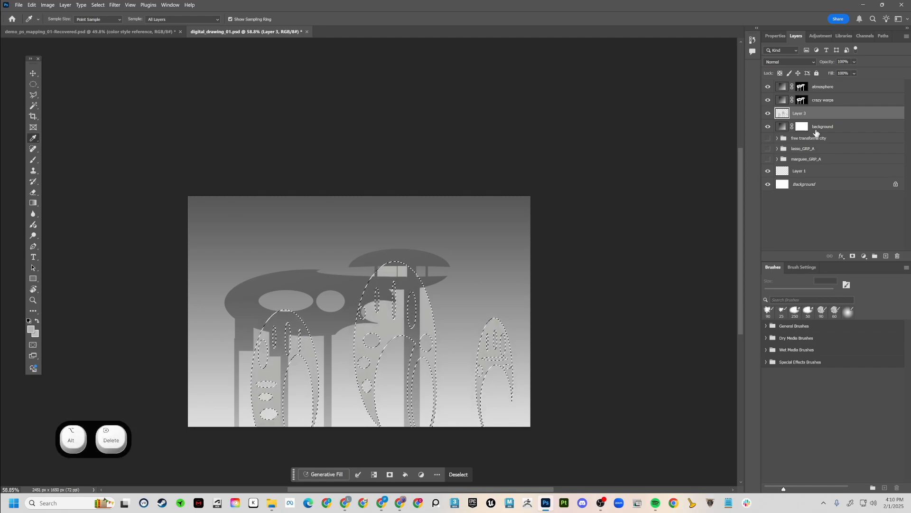
pyautogui.click(767, 114)
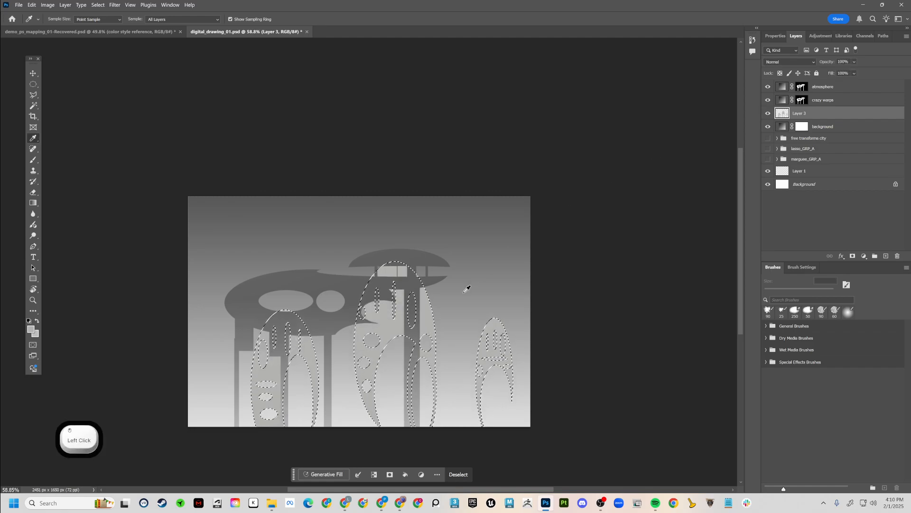
pyautogui.press('z')
pyautogui.click(380, 366)
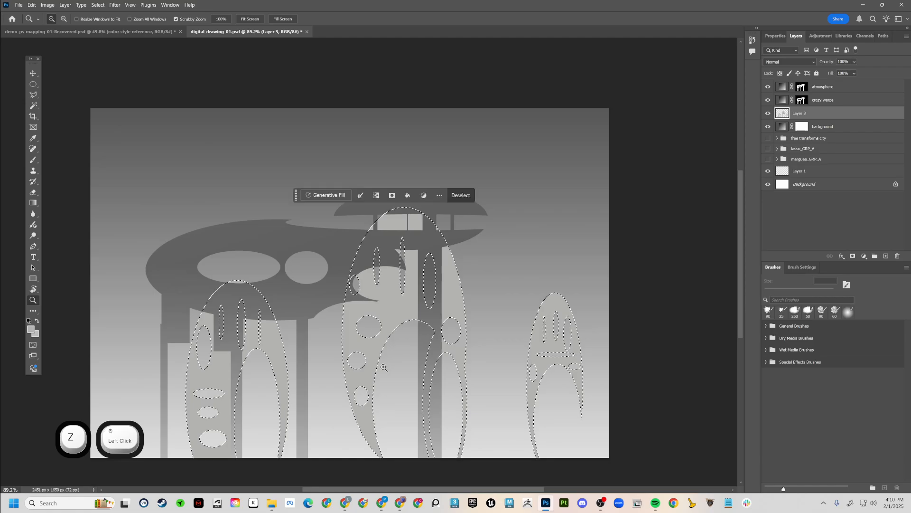
pyautogui.moveTo(384, 367); pyautogui.dragTo(401, 316)
pyautogui.press('Tab')
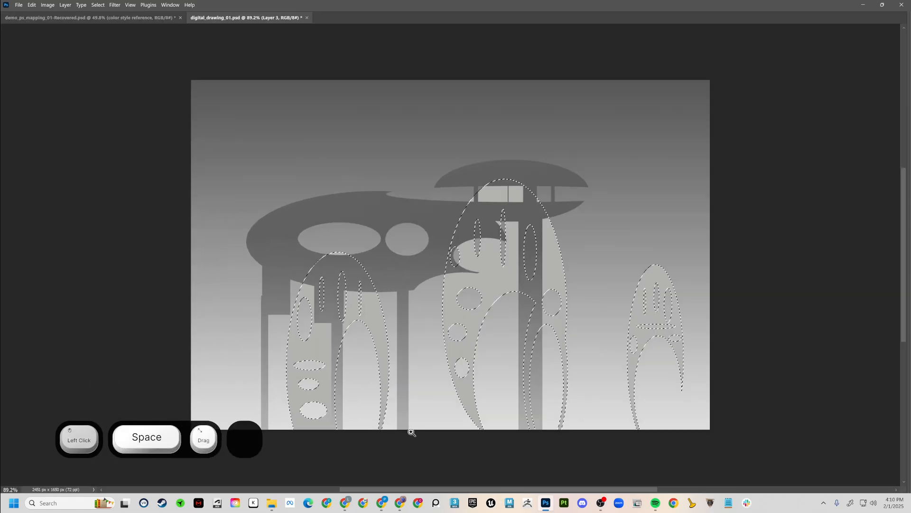
pyautogui.press('Tab')
pyautogui.press('capslock')
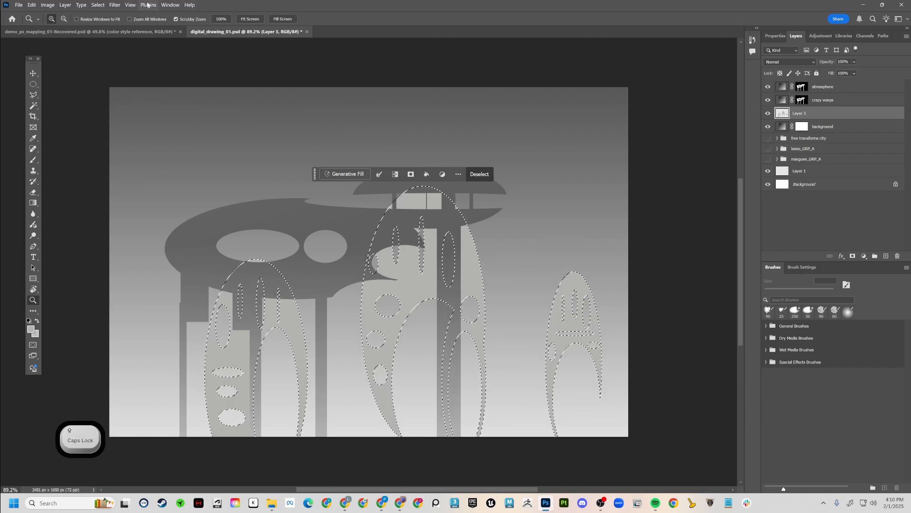
pyautogui.click(128, 6)
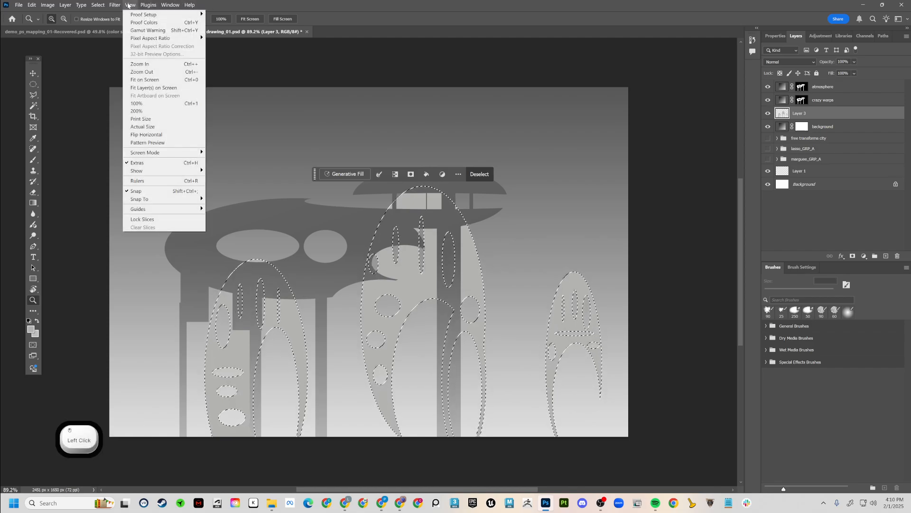
pyautogui.click(417, 2)
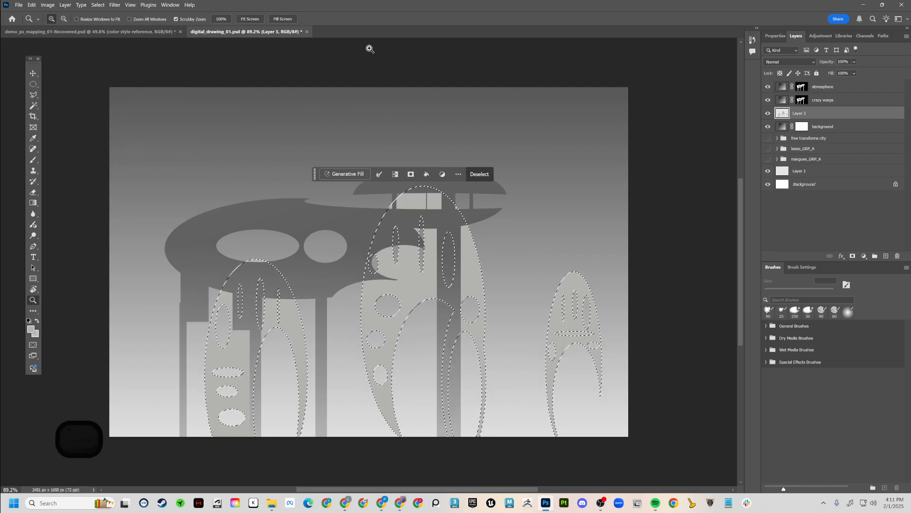
# Hide the interface panels, switch to full screen mode with a black surround, and enlarge the artwork
pyautogui.moveTo(509, 340); pyautogui.dragTo(540, 315)
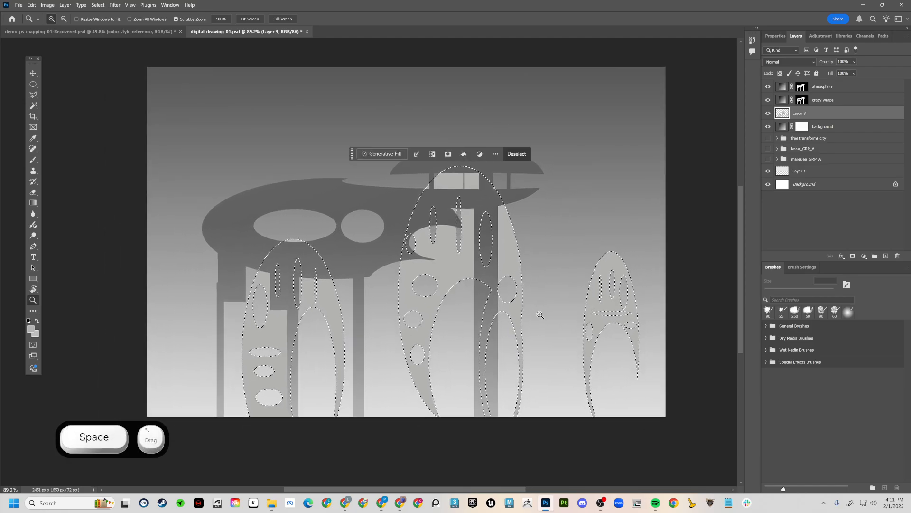
pyautogui.press('Tab')
pyautogui.press('f')
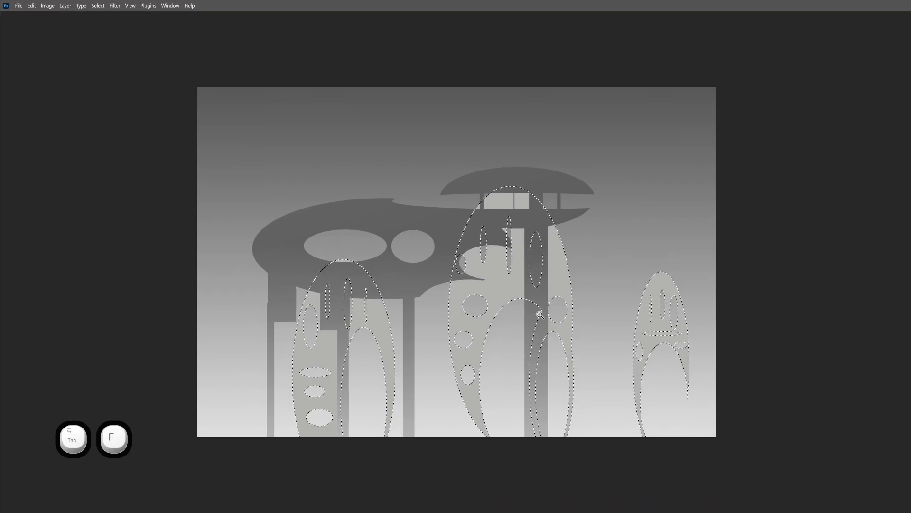
pyautogui.press('f')
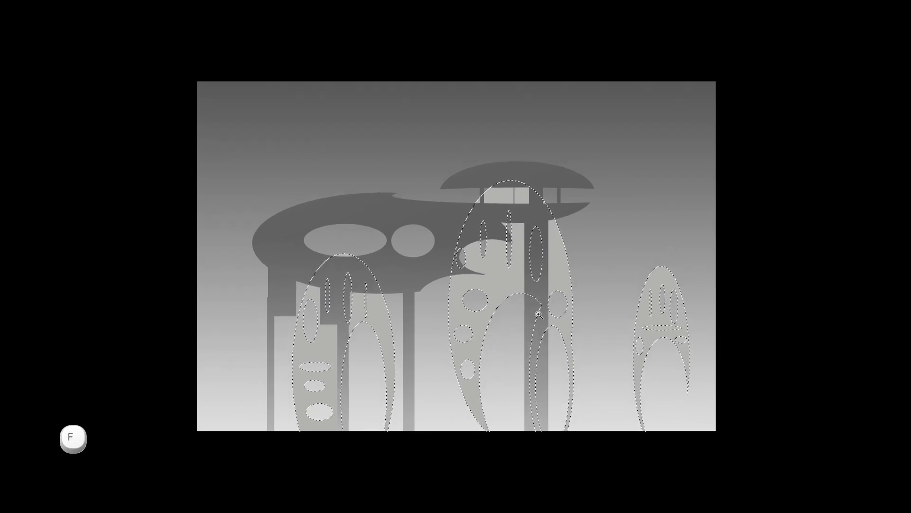
pyautogui.press('z')
pyautogui.click(472, 298)
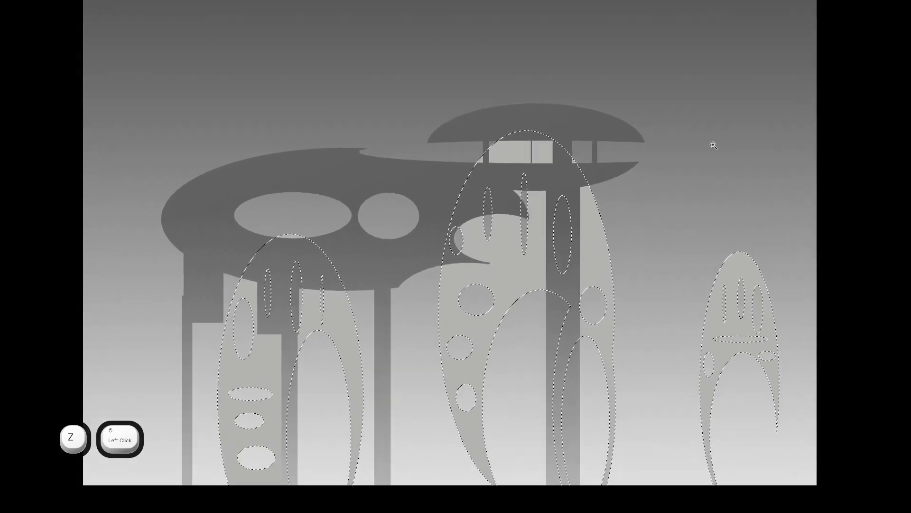
# Hide the selection edges to examine the filled arches, and bring the interface panels back
pyautogui.hotkey('ctrl', 'h')
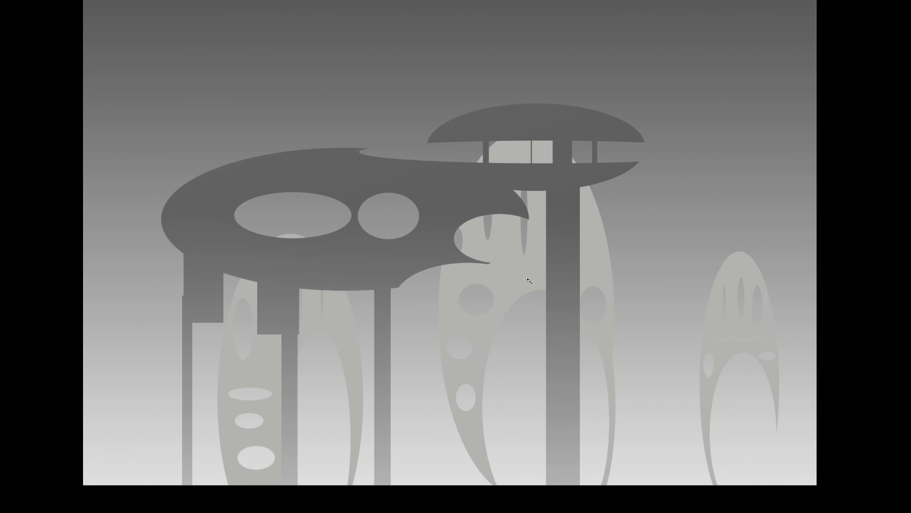
pyautogui.hotkey('ctrl', 'h')
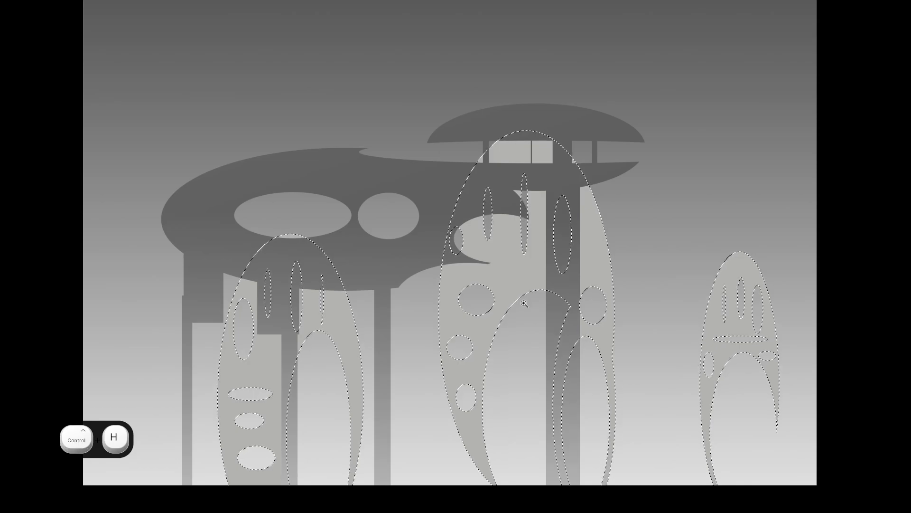
pyautogui.hotkey('ctrl', 'h')
pyautogui.hotkey('ctrl', 'h')
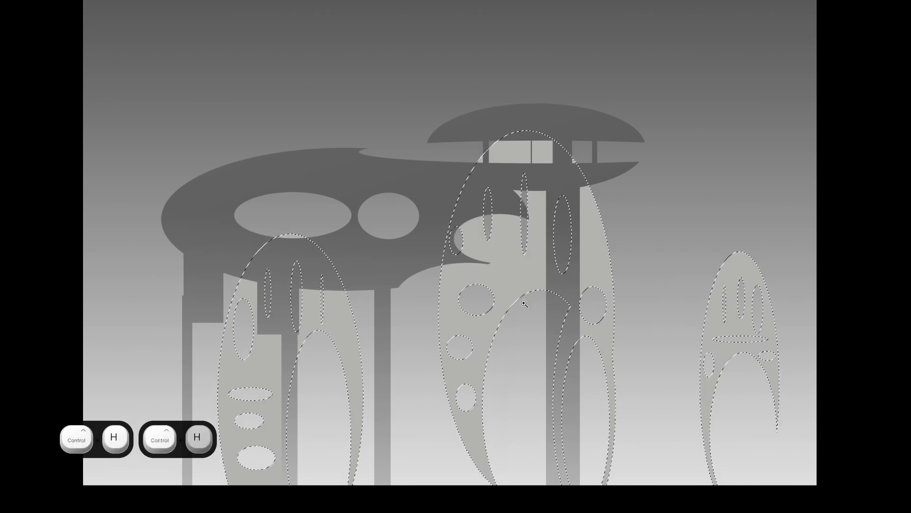
pyautogui.hotkey('ctrl', 'h')
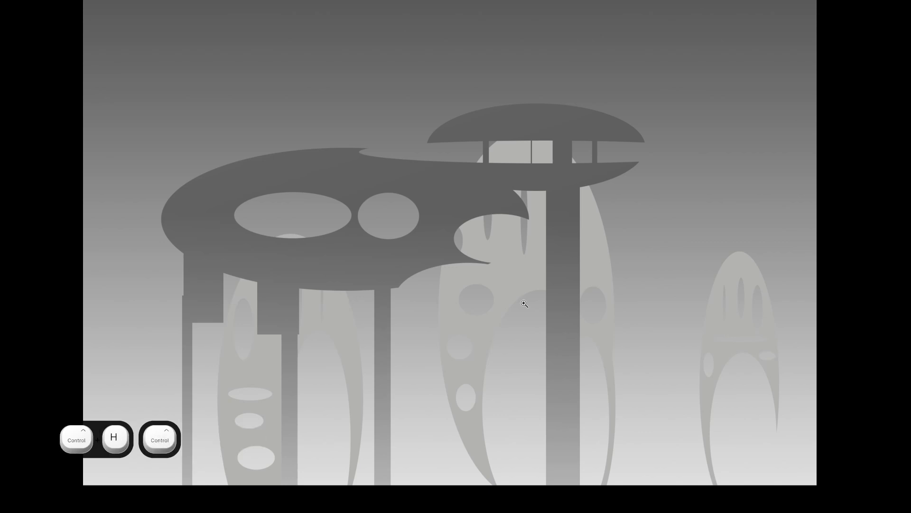
pyautogui.press('z')
pyautogui.moveTo(464, 295); pyautogui.dragTo(455, 297)
pyautogui.press('Tab')
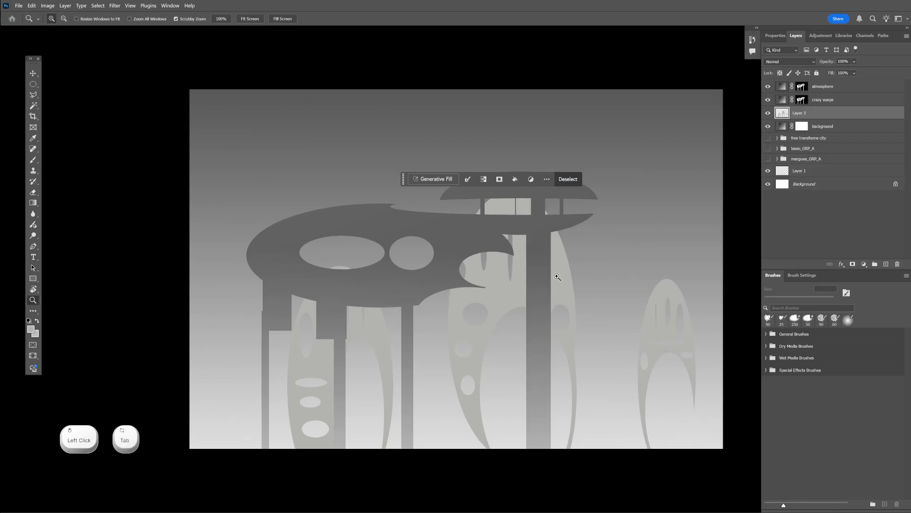
pyautogui.moveTo(531, 274); pyautogui.dragTo(516, 276)
pyautogui.click(516, 277)
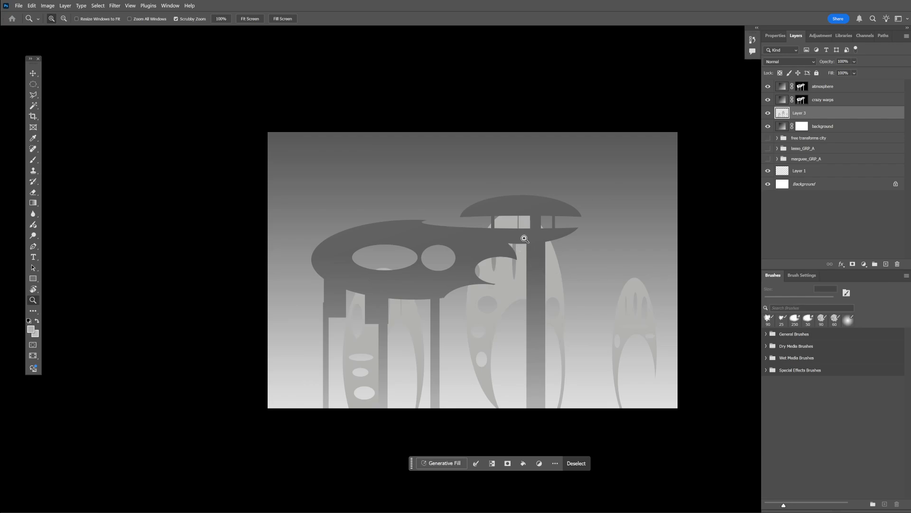
# Select two overlapping jagged mountain ridges with the freehand Lasso and move the combined selection down to the canvas's bottom edge
pyautogui.press('m')
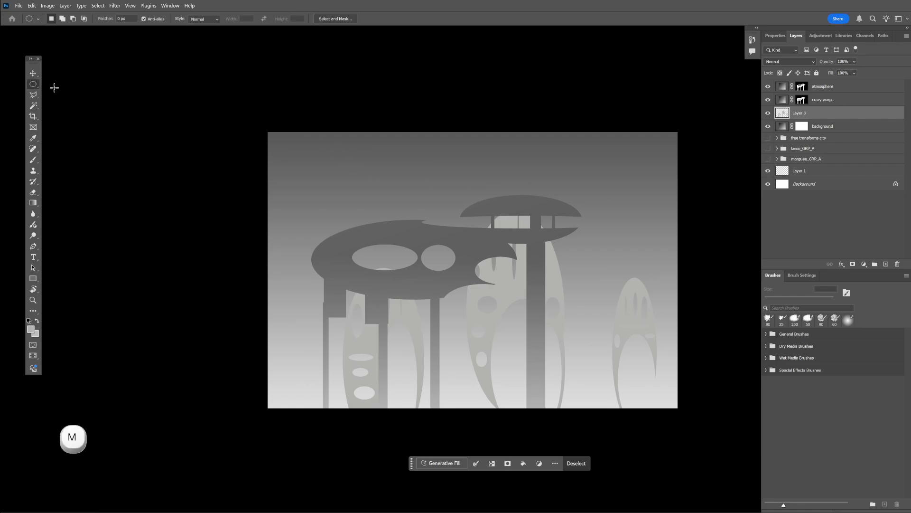
pyautogui.hotkey('shift', 'm')
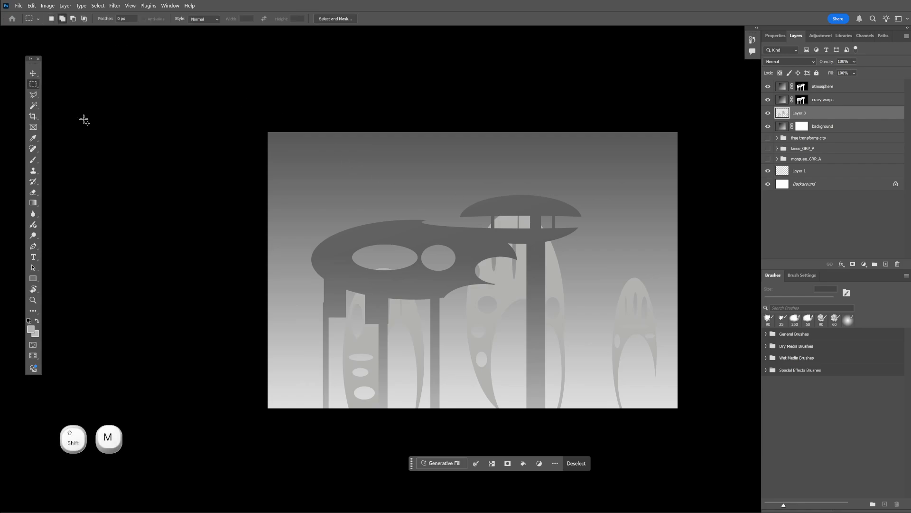
pyautogui.press('l')
pyautogui.hotkey('shift', 'l')
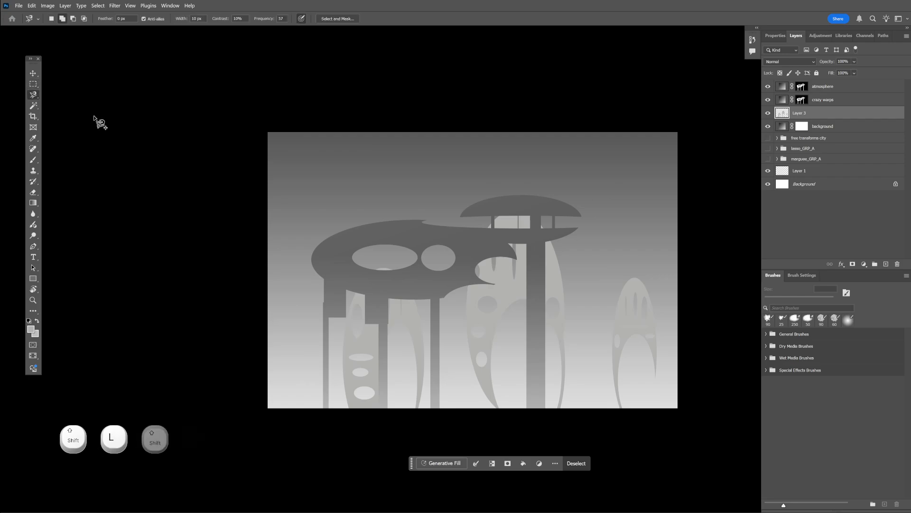
pyautogui.hotkey('shift', 'l')
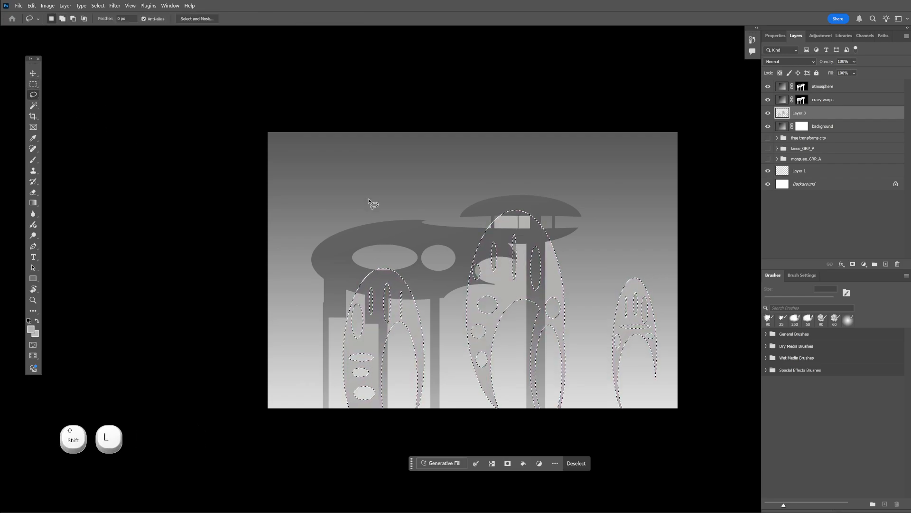
pyautogui.moveTo(361, 175)
pyautogui.mouseDown()
pyautogui.moveTo(325, 193)
pyautogui.moveTo(306, 190)
pyautogui.moveTo(291, 203)
pyautogui.moveTo(338, 212)
pyautogui.moveTo(463, 205)
pyautogui.mouseUp()
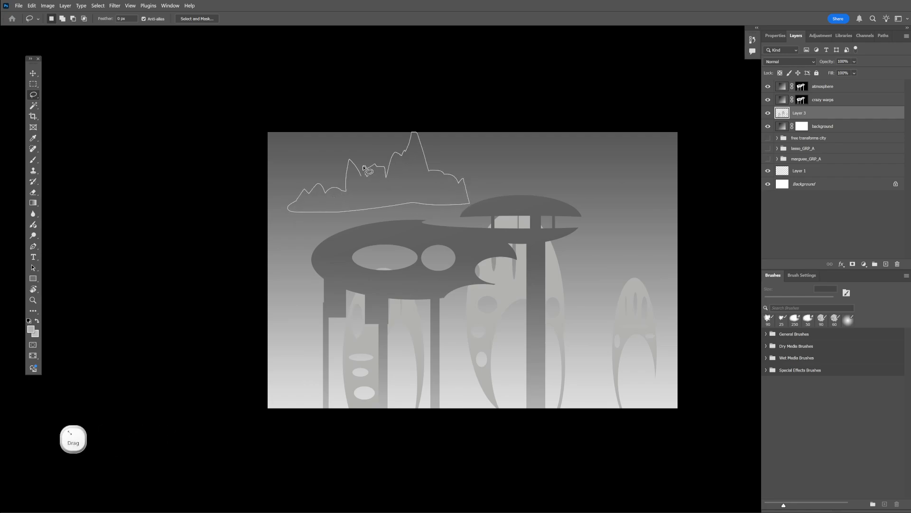
pyautogui.moveTo(366, 170); pyautogui.dragTo(375, 166)
pyautogui.press('shift')
pyautogui.moveTo(455, 197)
pyautogui.mouseDown()
pyautogui.moveTo(492, 159)
pyautogui.moveTo(584, 131)
pyautogui.moveTo(665, 202)
pyautogui.mouseUp()
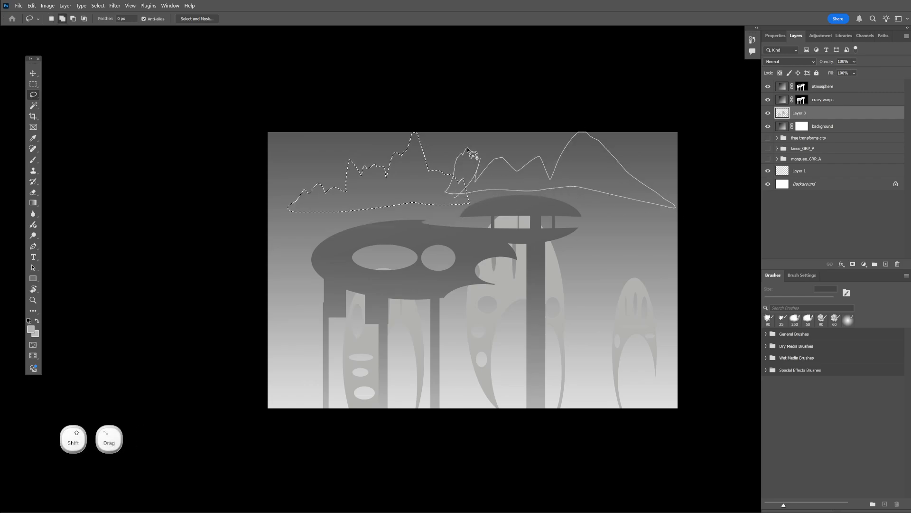
pyautogui.moveTo(500, 178)
pyautogui.mouseDown()
pyautogui.moveTo(471, 159)
pyautogui.moveTo(486, 167)
pyautogui.moveTo(473, 180)
pyautogui.mouseUp()
pyautogui.moveTo(591, 195)
pyautogui.mouseDown()
pyautogui.moveTo(585, 383)
pyautogui.moveTo(586, 361)
pyautogui.moveTo(595, 379)
pyautogui.mouseUp()
# Create a new layer named mountains directly above the background gradient layer
pyautogui.click(852, 132)
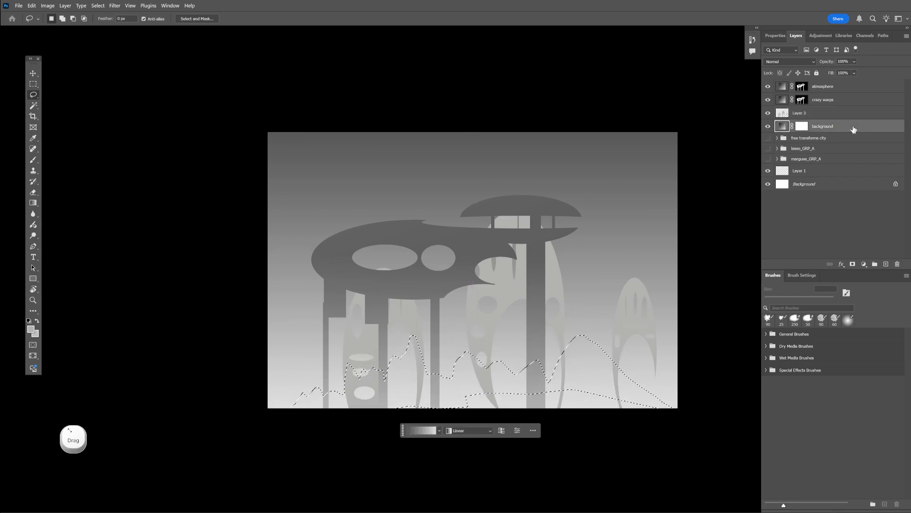
pyautogui.hotkey('ctrl', 'shift', 'n')
pyautogui.write('mountains')
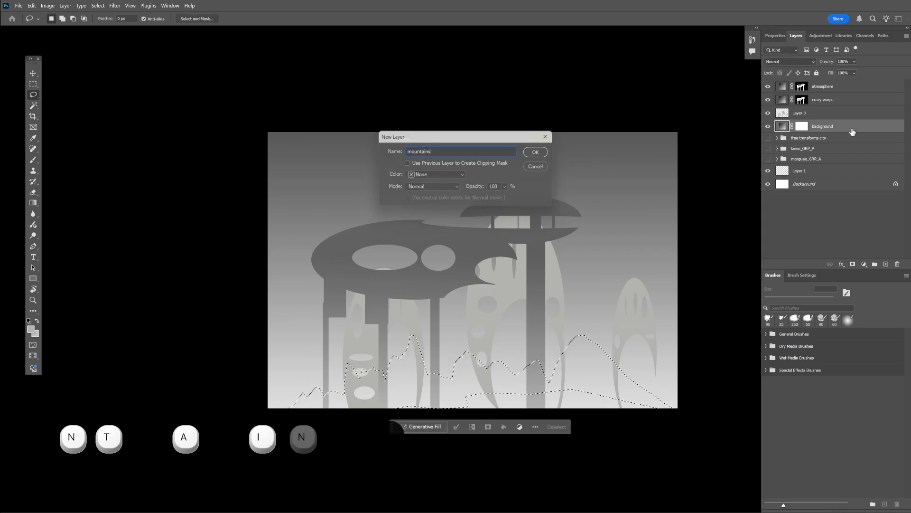
pyautogui.press('Return')
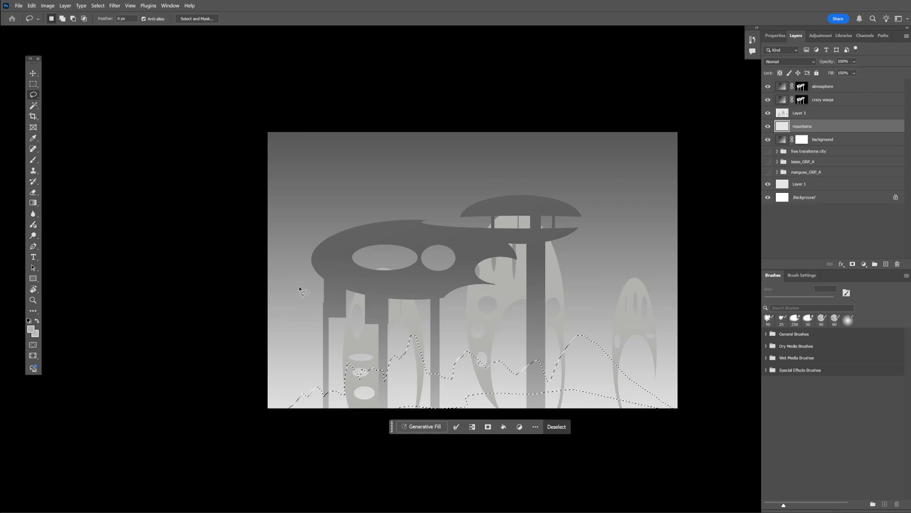
# Fill the ridge selection on the mountains layer with a dark grey sampled from the canvas and deselect it
pyautogui.press('i')
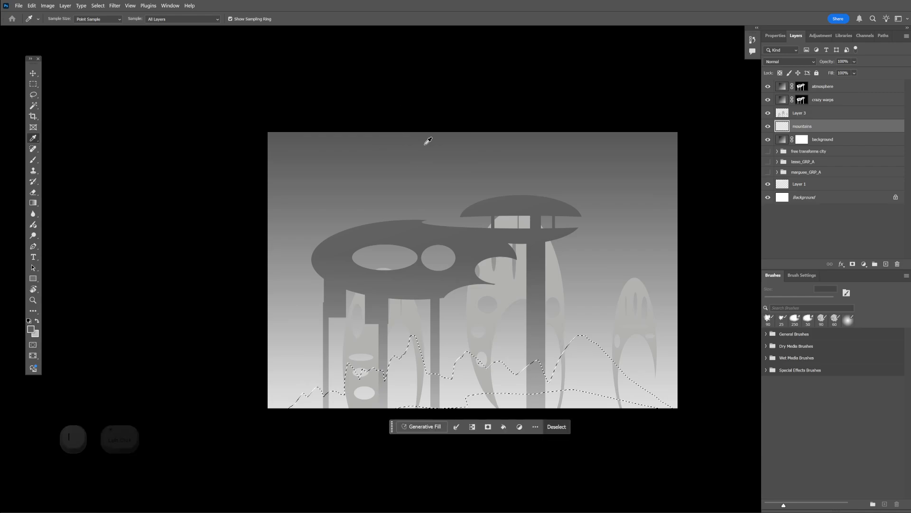
pyautogui.click(672, 343)
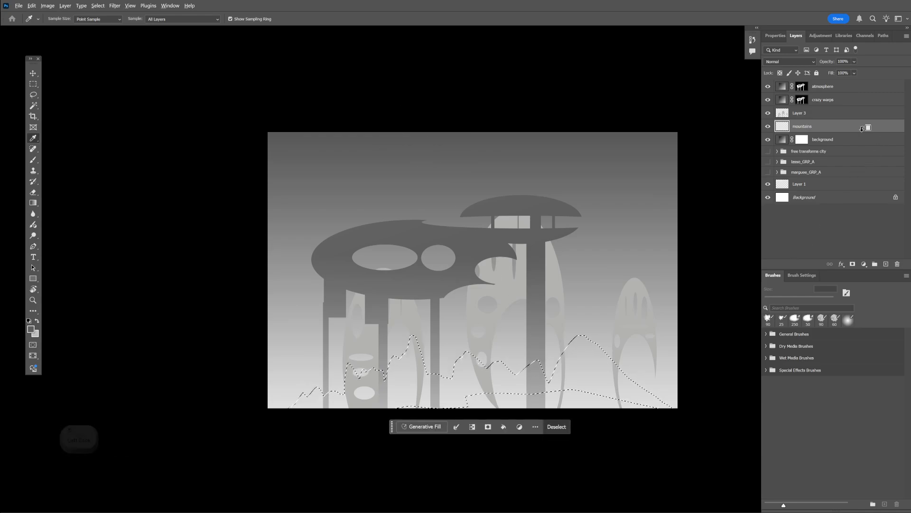
pyautogui.hotkey('alt', 'Delete')
pyautogui.hotkey('ctrl', 'd')
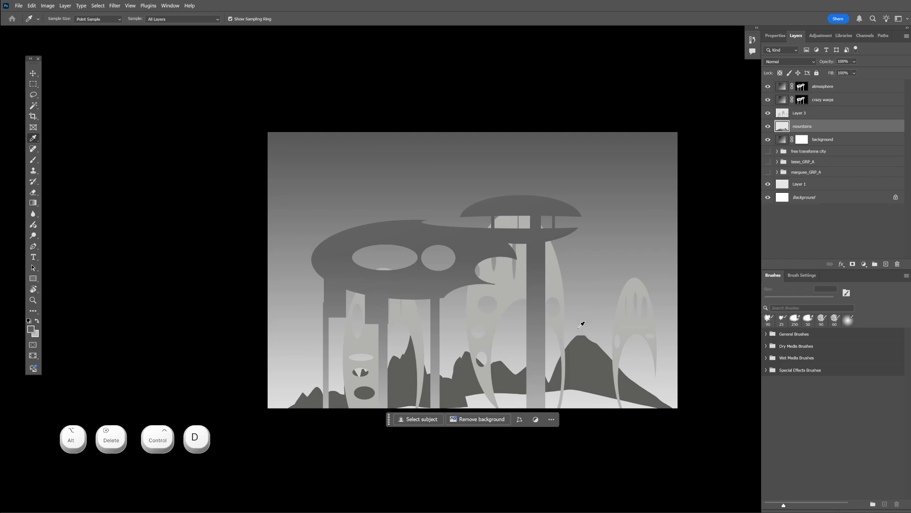
# Free-transform the mountains to about 113% width and 200% height, seat them on the canvas's bottom edge, and skew their upper-right corner inward
pyautogui.hotkey('ctrl', 't')
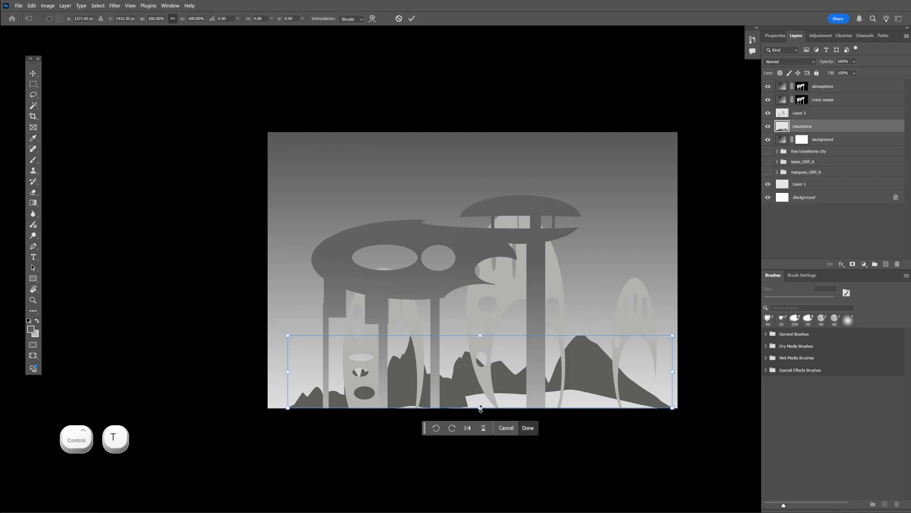
pyautogui.moveTo(480, 407)
pyautogui.mouseDown()
pyautogui.moveTo(478, 432)
pyautogui.moveTo(480, 409)
pyautogui.moveTo(479, 417)
pyautogui.mouseUp()
pyautogui.moveTo(465, 381); pyautogui.dragTo(462, 363)
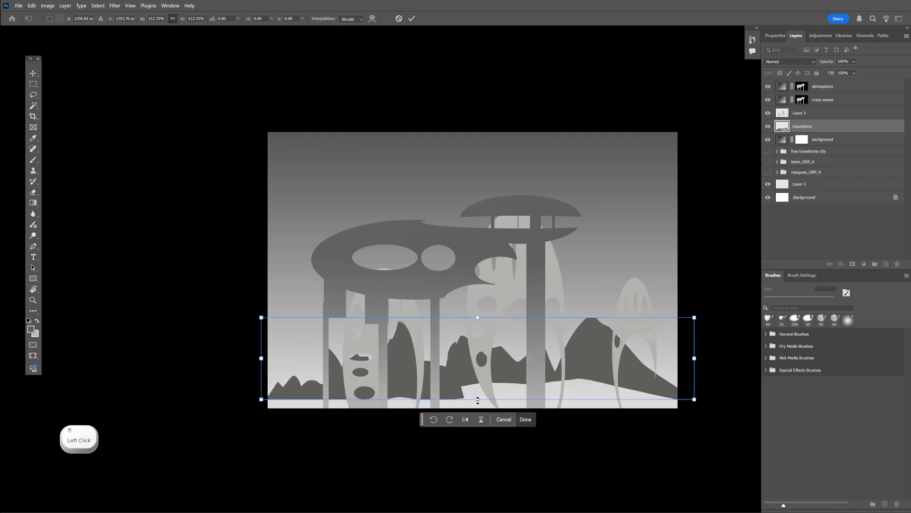
pyautogui.moveTo(478, 400); pyautogui.dragTo(462, 373)
pyautogui.moveTo(472, 409); pyautogui.dragTo(472, 444)
pyautogui.moveTo(462, 395); pyautogui.dragTo(451, 360)
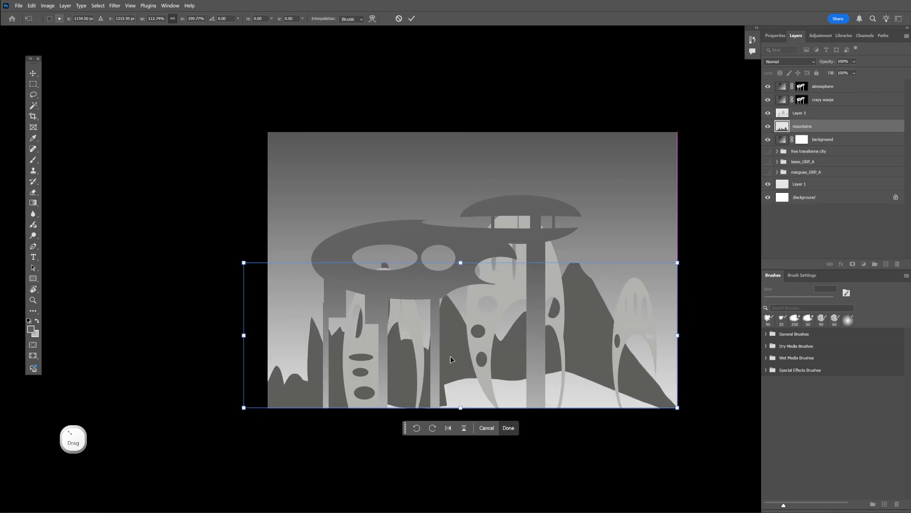
pyautogui.scroll(2, 591, 338)
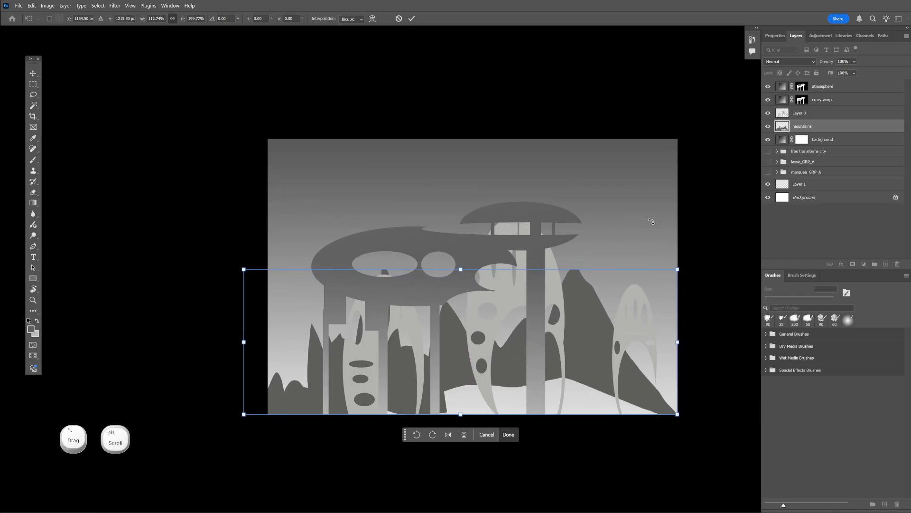
pyautogui.moveTo(681, 273); pyautogui.dragTo(655, 274)
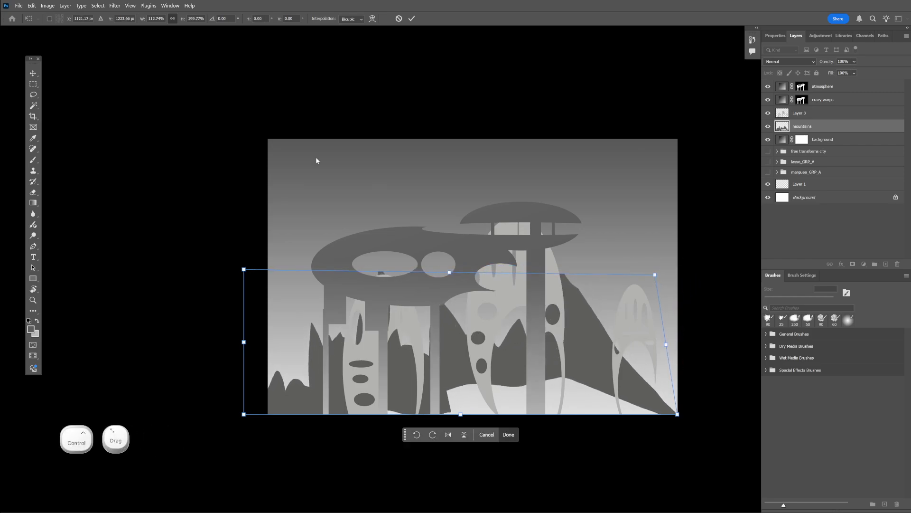
# Choose the Paint Bucket, switch to the Eyedropper, and reset the foreground and background colours to default black and white
pyautogui.click(36, 207)
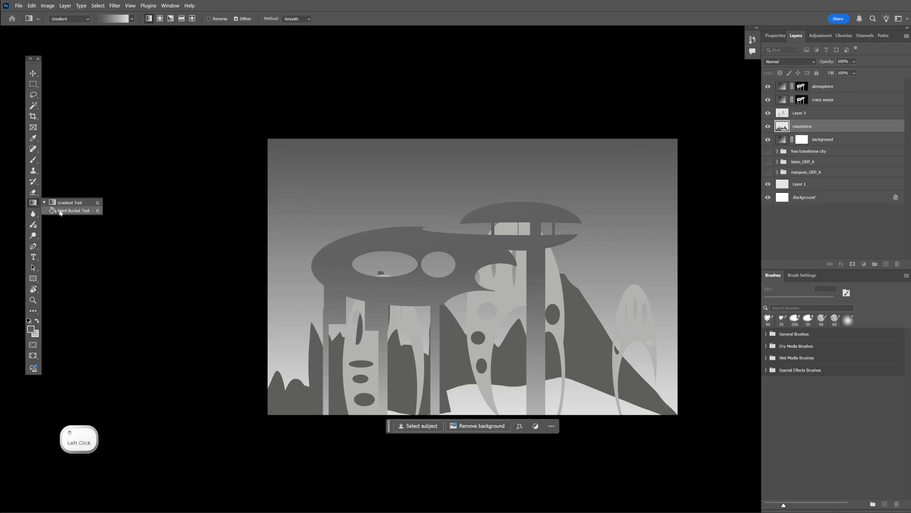
pyautogui.click(71, 210)
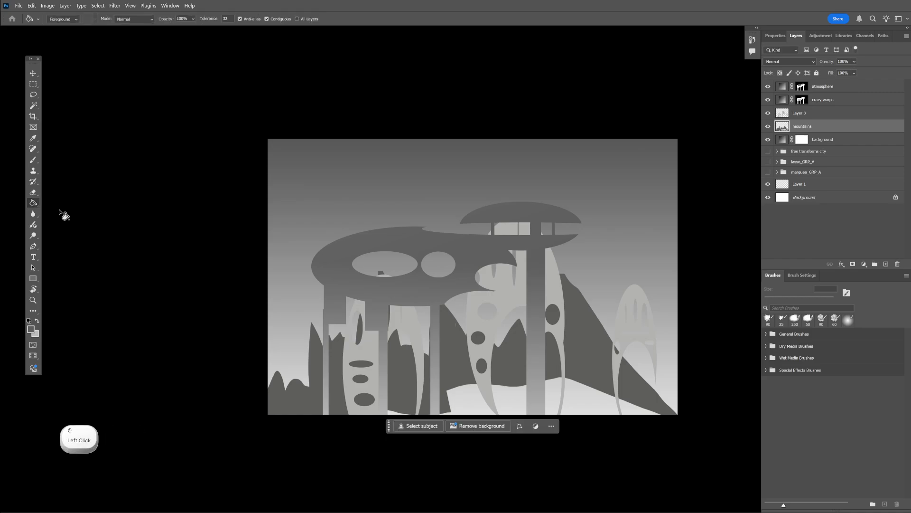
pyautogui.click(34, 138)
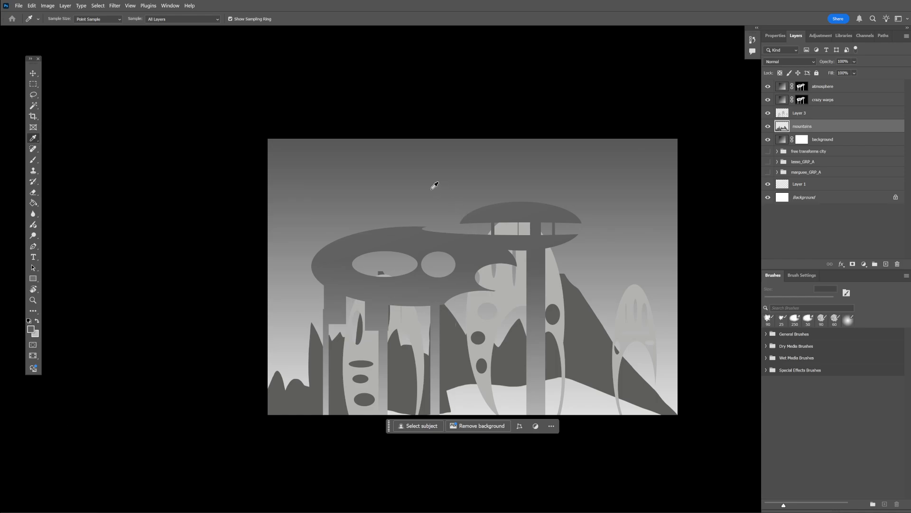
pyautogui.moveTo(354, 183); pyautogui.dragTo(566, 206)
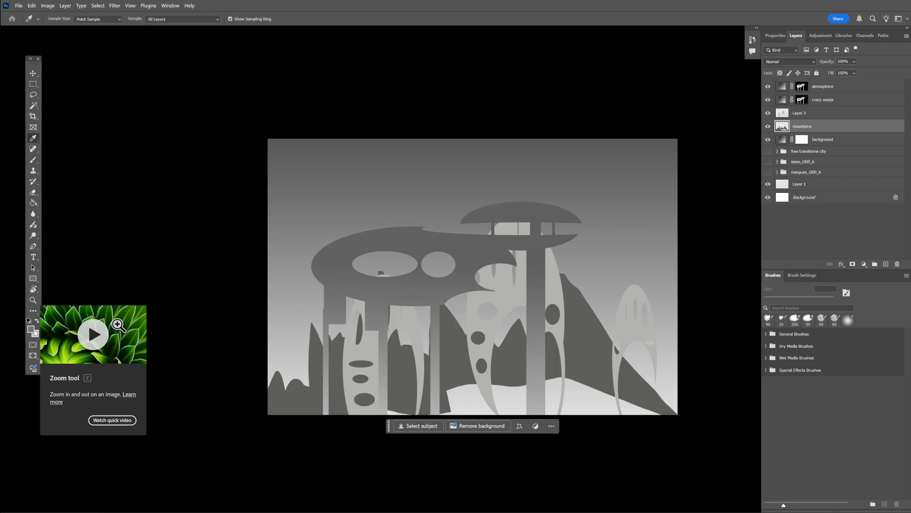
pyautogui.click(142, 265)
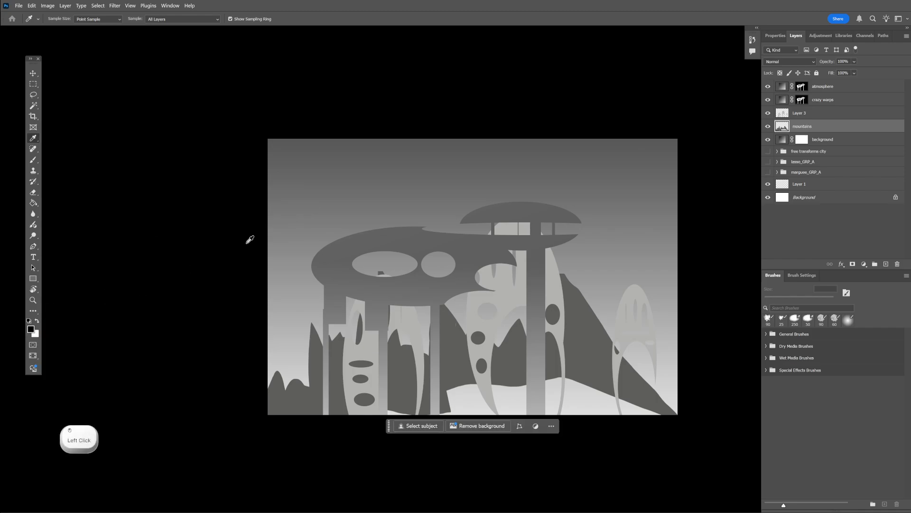
pyautogui.press('d')
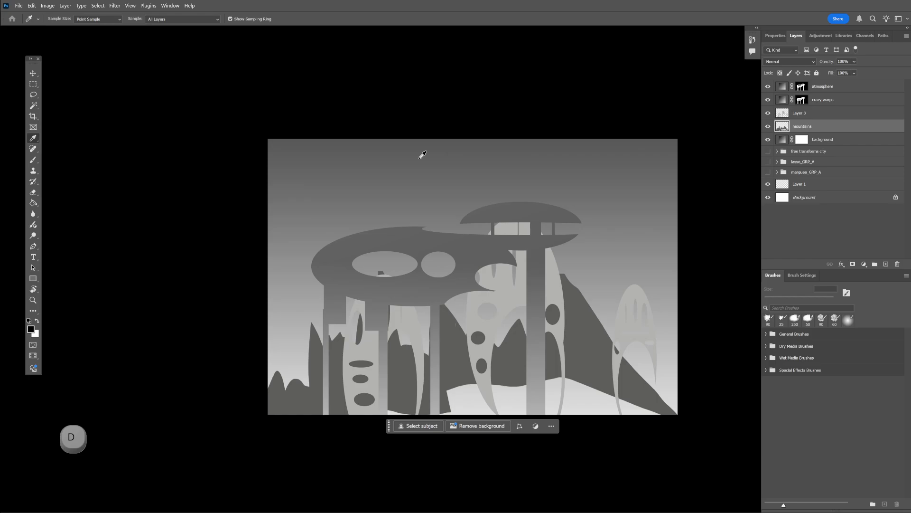
pyautogui.press('m')
pyautogui.moveTo(199, 265); pyautogui.dragTo(199, 291)
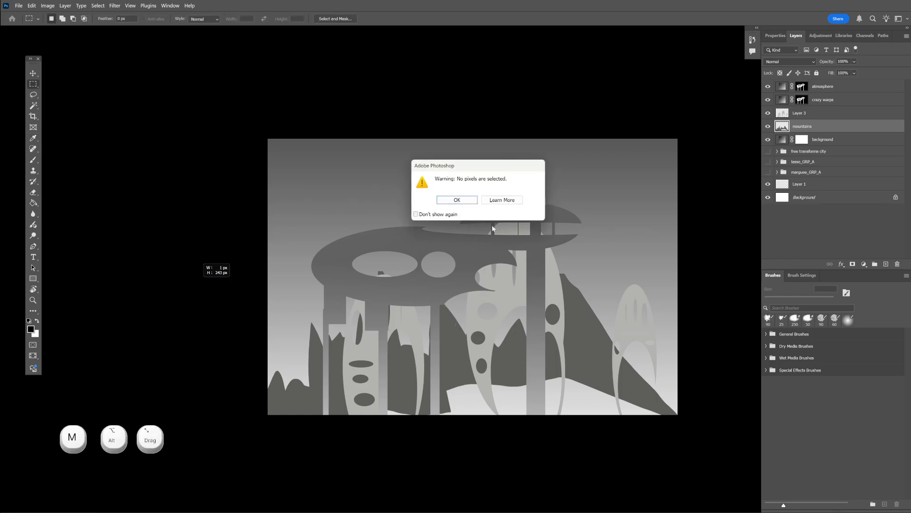
pyautogui.press('Return')
pyautogui.moveTo(278, 328); pyautogui.dragTo(275, 281)
pyautogui.press('d')
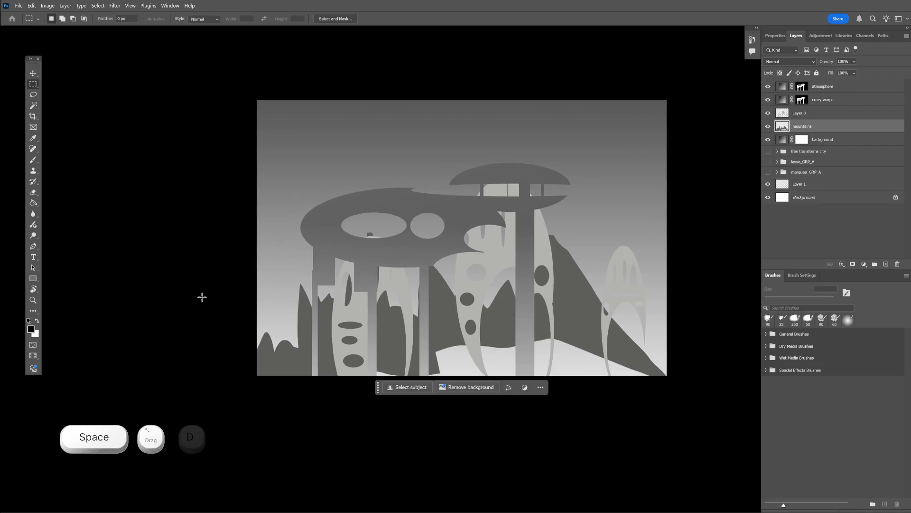
pyautogui.press('x')
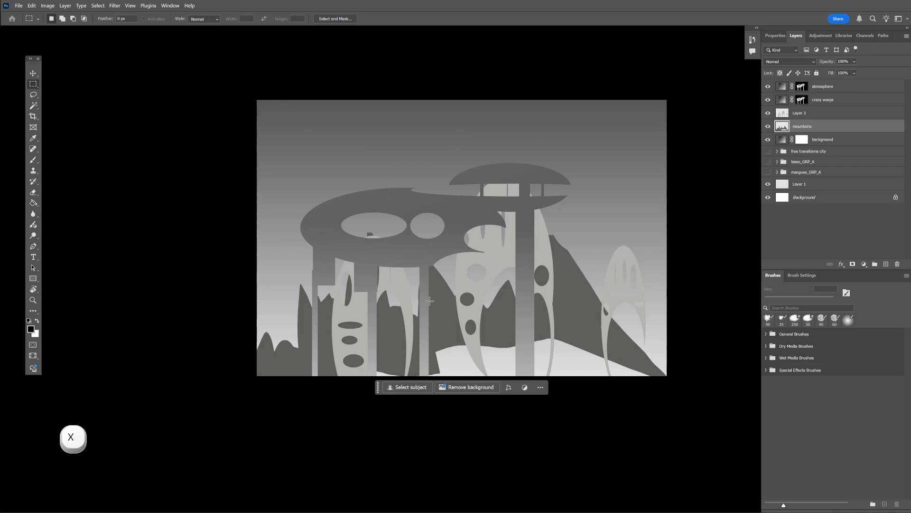
# Review the image adjustment commands available for the mountains layer and check the layer by toggling its visibility
pyautogui.click(813, 114)
pyautogui.click(799, 128)
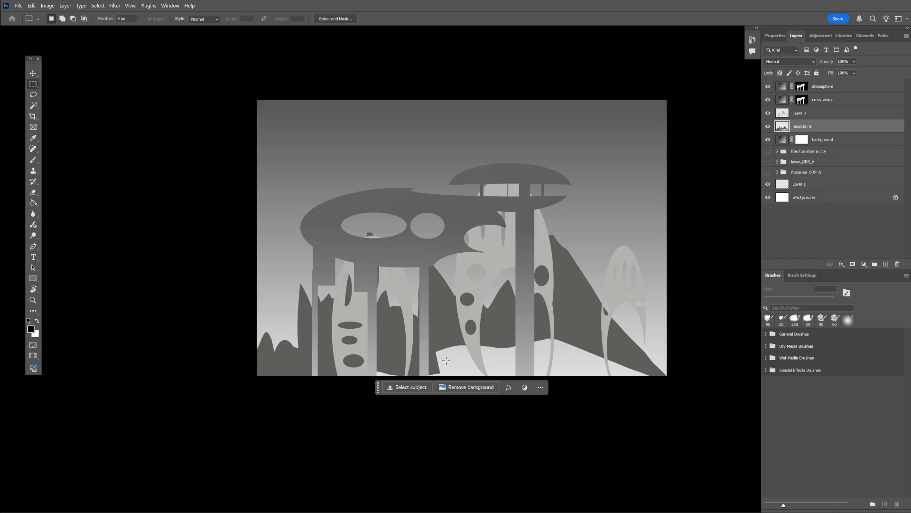
pyautogui.click(48, 6)
pyautogui.moveTo(56, 27)
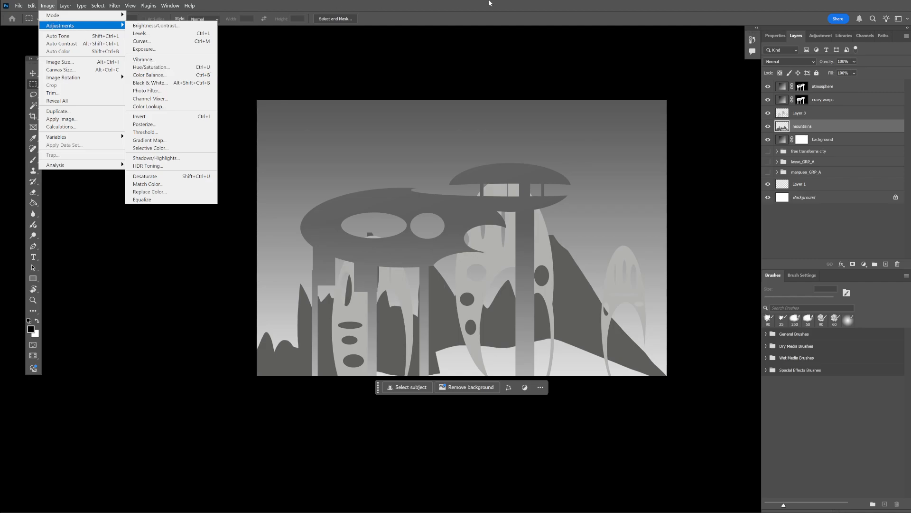
pyautogui.click(815, 125)
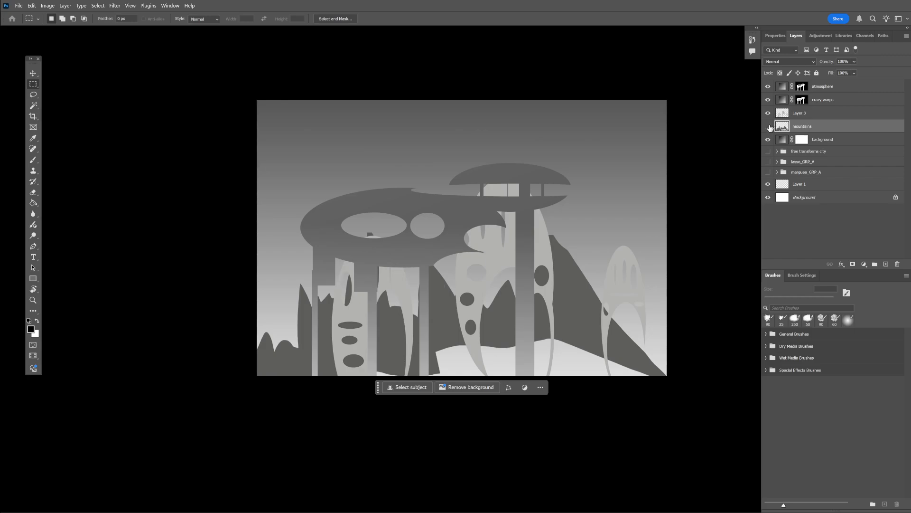
pyautogui.click(769, 127)
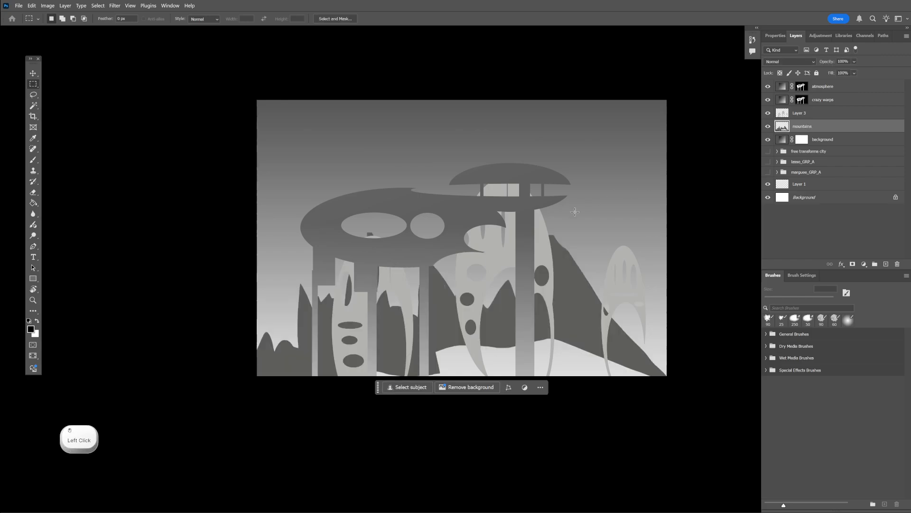
# Apply Hue/Saturation to the mountains layer with Colorize off and the lightness set to -5, after previewing Colorize
pyautogui.hotkey('ctrl', 'u')
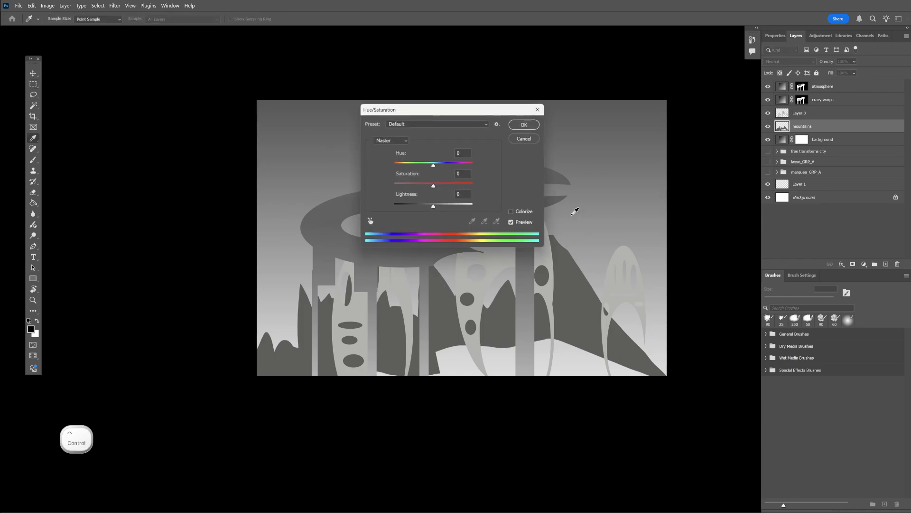
pyautogui.moveTo(463, 108); pyautogui.dragTo(181, 189)
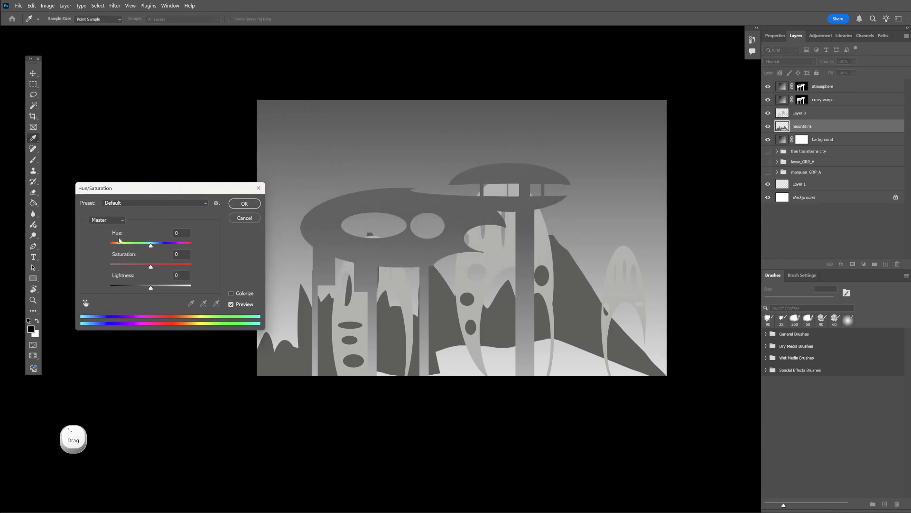
pyautogui.click(231, 294)
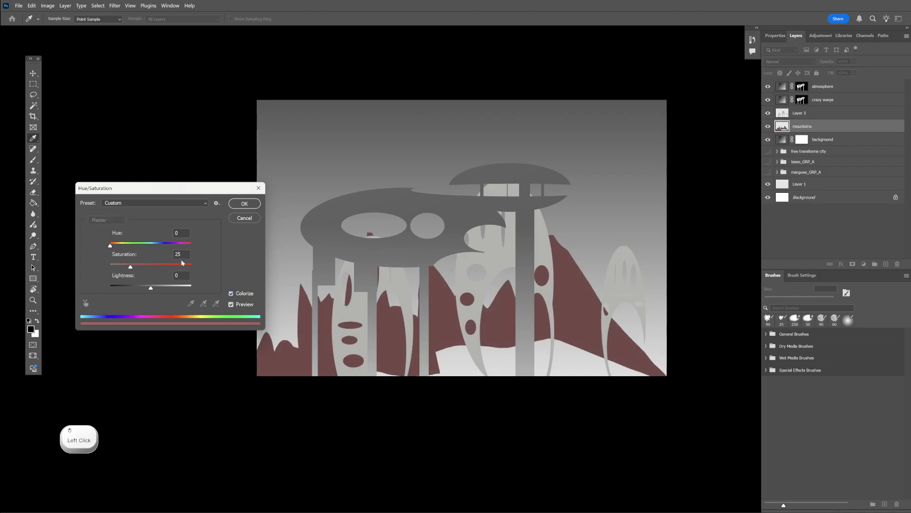
pyautogui.click(231, 293)
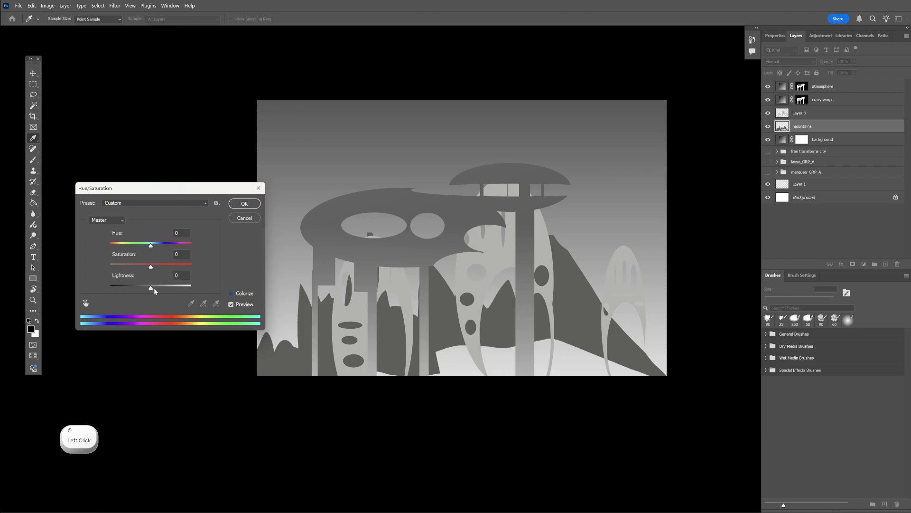
pyautogui.moveTo(154, 291)
pyautogui.mouseDown()
pyautogui.moveTo(138, 291)
pyautogui.moveTo(164, 291)
pyautogui.moveTo(140, 294)
pyautogui.moveTo(160, 300)
pyautogui.moveTo(139, 301)
pyautogui.moveTo(149, 302)
pyautogui.mouseUp()
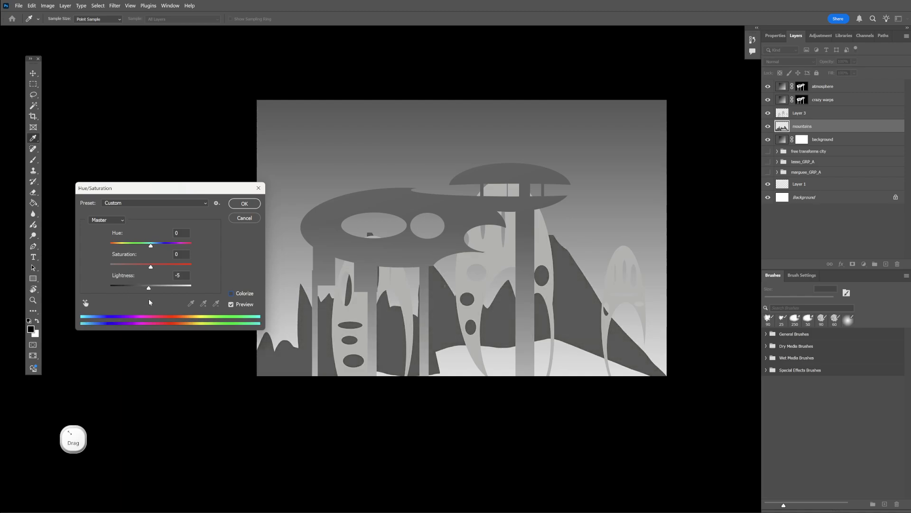
pyautogui.click(240, 203)
# Select Layer 3 with the arches, hide the crazy warps and atmosphere layers, and open Hue/Saturation for the arches
pyautogui.click(799, 113)
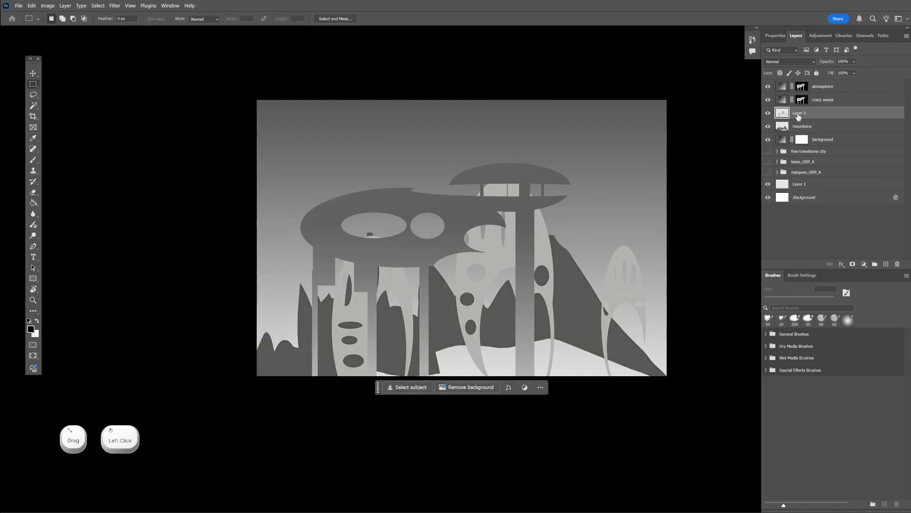
pyautogui.click(769, 114)
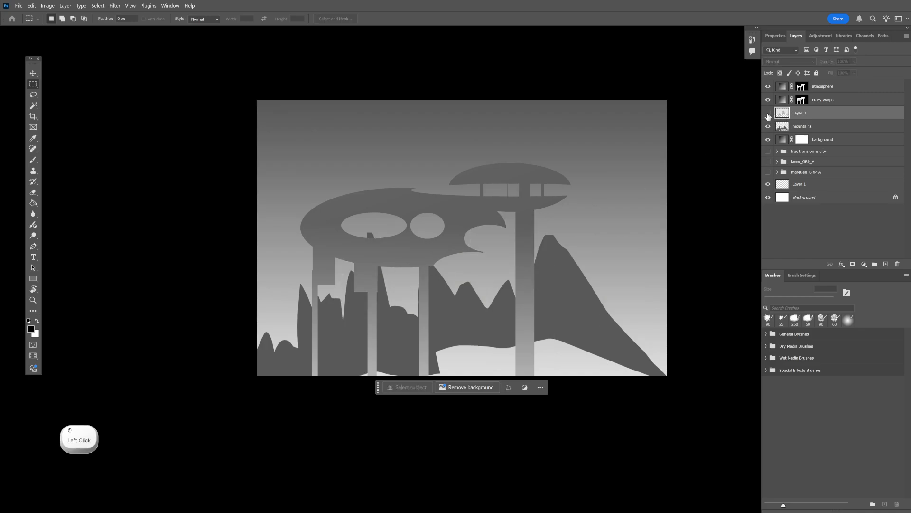
pyautogui.click(769, 115)
pyautogui.click(769, 100)
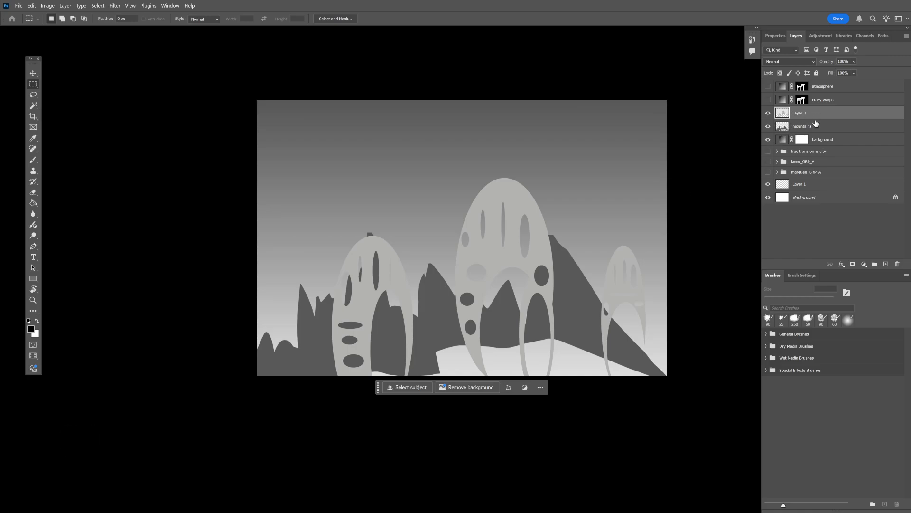
pyautogui.hotkey('ctrl', 'u')
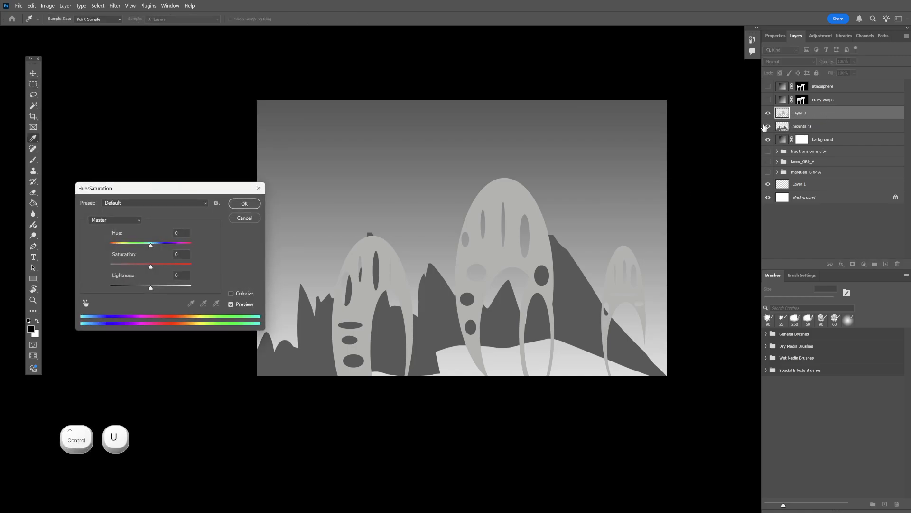
# Try brightening the arches and colorizing them with hue 176, saturation 25 and lightness +20, and turn Colorize back off
pyautogui.moveTo(153, 290); pyautogui.dragTo(169, 300)
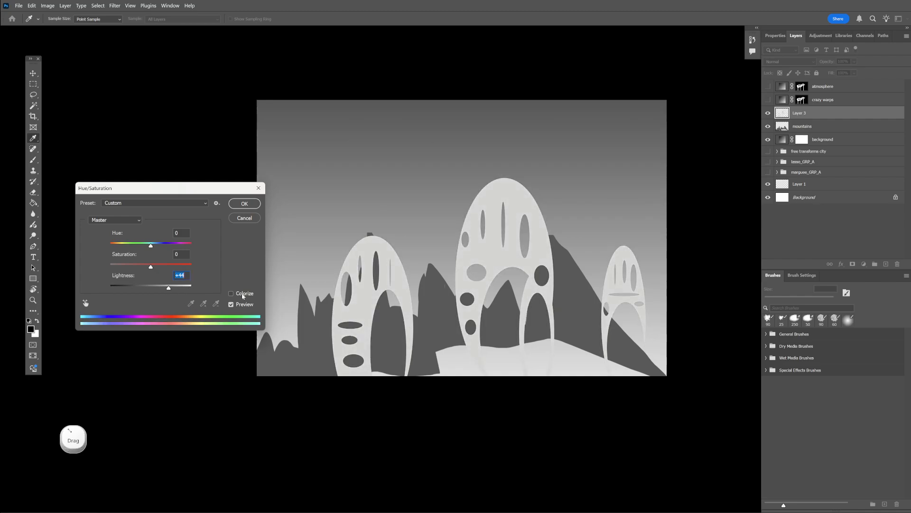
pyautogui.click(232, 295)
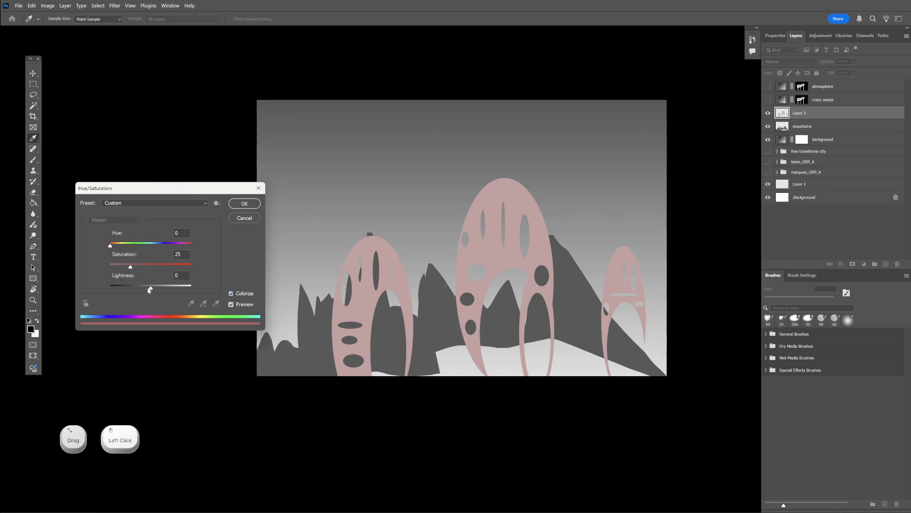
pyautogui.moveTo(150, 288)
pyautogui.mouseDown()
pyautogui.moveTo(170, 287)
pyautogui.moveTo(151, 288)
pyautogui.moveTo(159, 288)
pyautogui.mouseUp()
pyautogui.moveTo(109, 248); pyautogui.dragTo(147, 251)
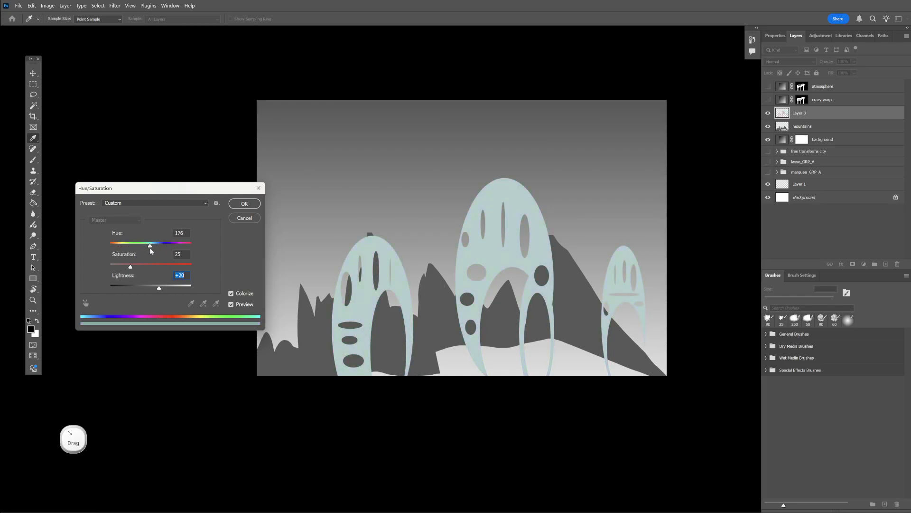
pyautogui.click(232, 294)
# Darken the arches on Layer 3 by applying a Hue/Saturation lightness of -35
pyautogui.click(157, 288)
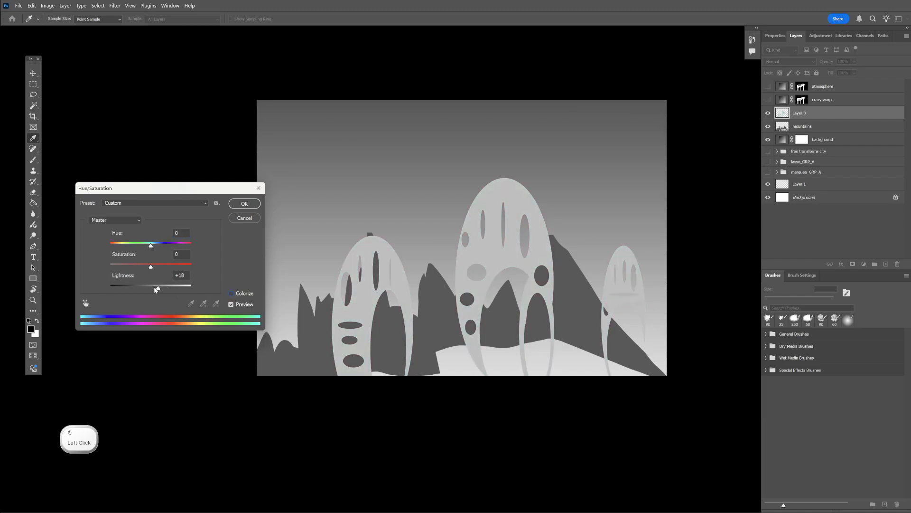
pyautogui.moveTo(156, 289); pyautogui.dragTo(137, 288)
pyautogui.moveTo(150, 290); pyautogui.dragTo(137, 289)
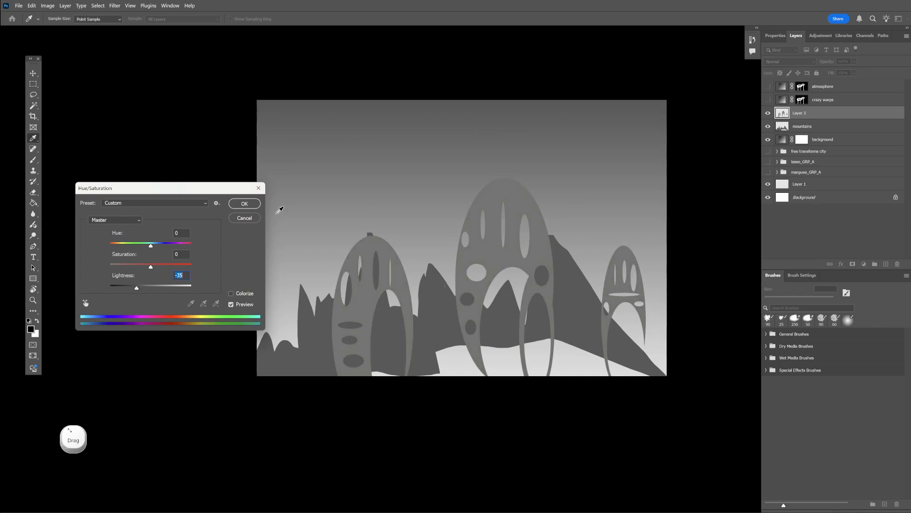
pyautogui.click(245, 207)
pyautogui.press('m')
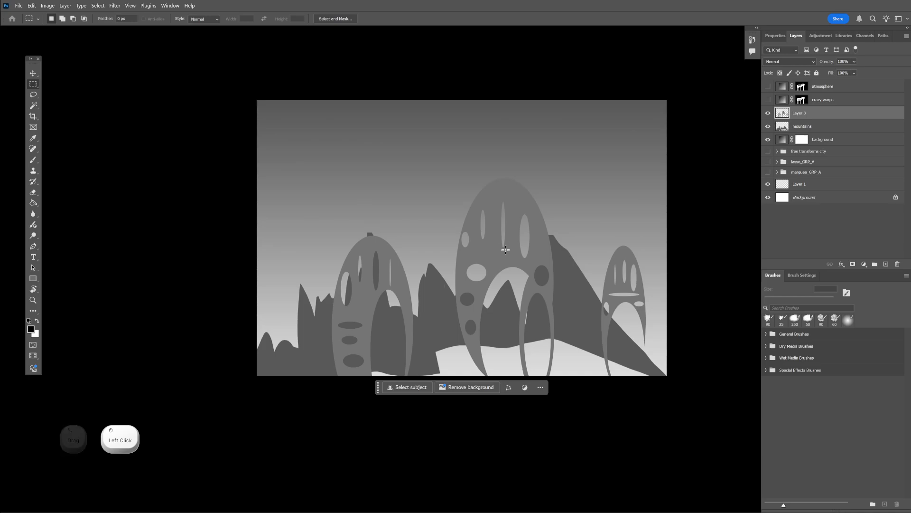
pyautogui.hotkey('ctrl', 'l')
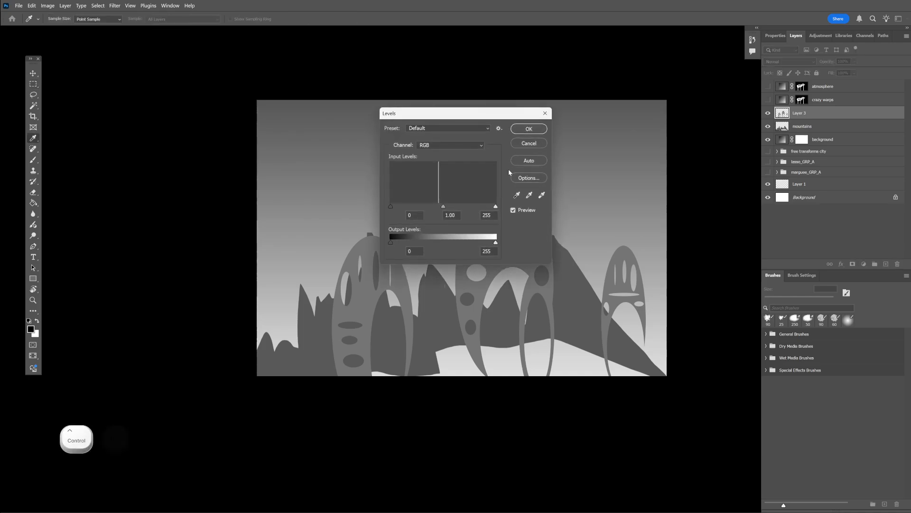
pyautogui.click(541, 143)
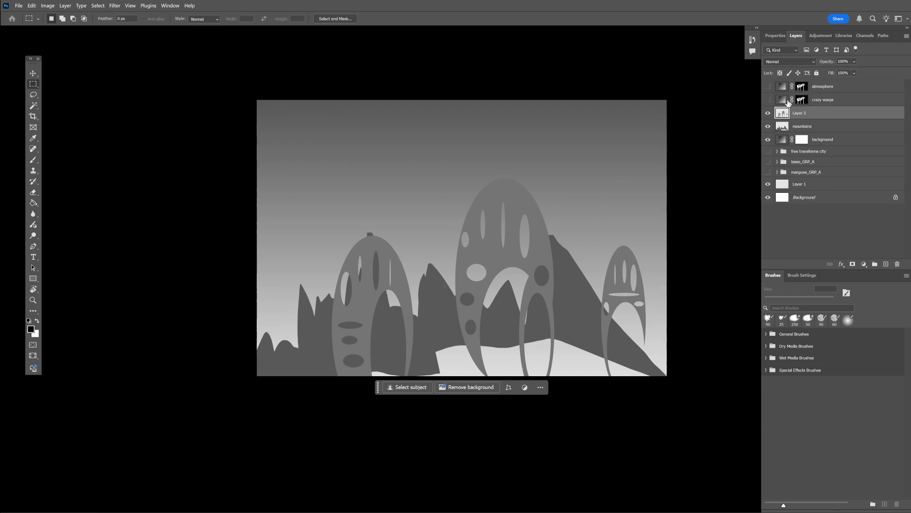
# Show the crazy warps layer, select it, and try to open Hue/Saturation for it
pyautogui.click(768, 100)
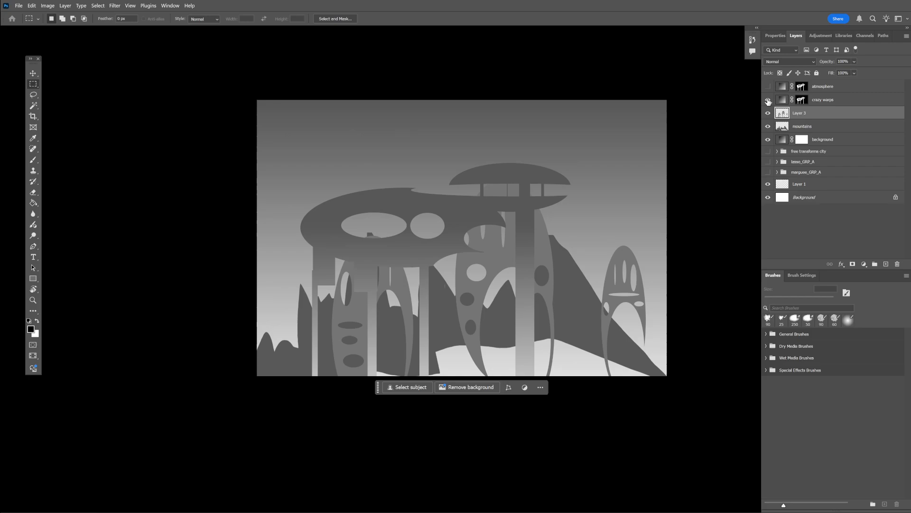
pyautogui.click(822, 100)
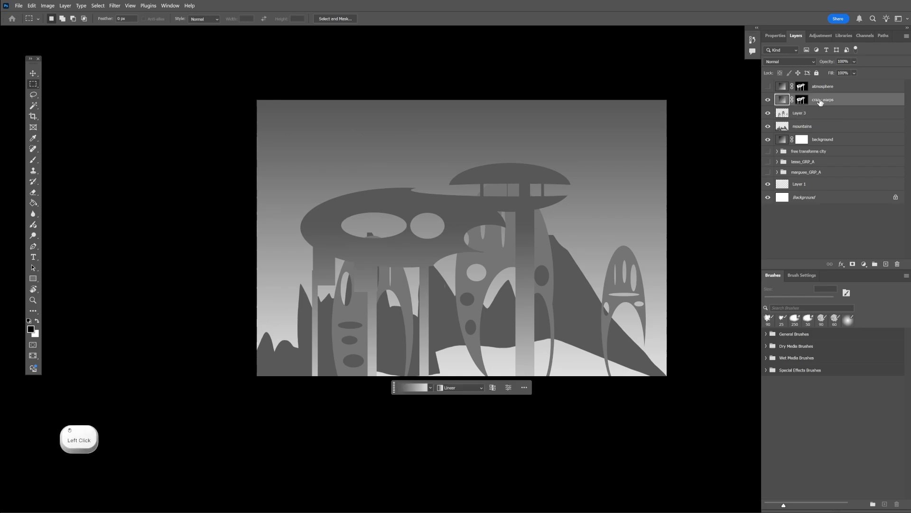
pyautogui.hotkey('ctrl', 'u')
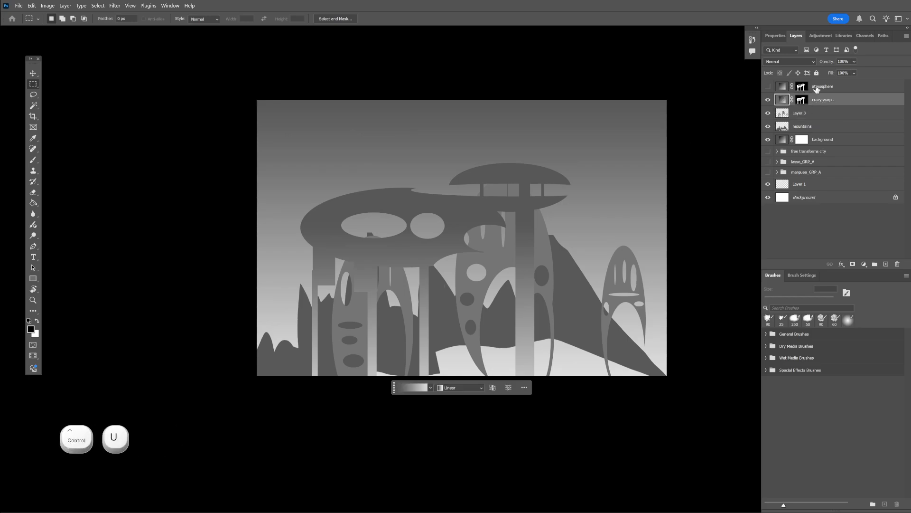
pyautogui.click(802, 100)
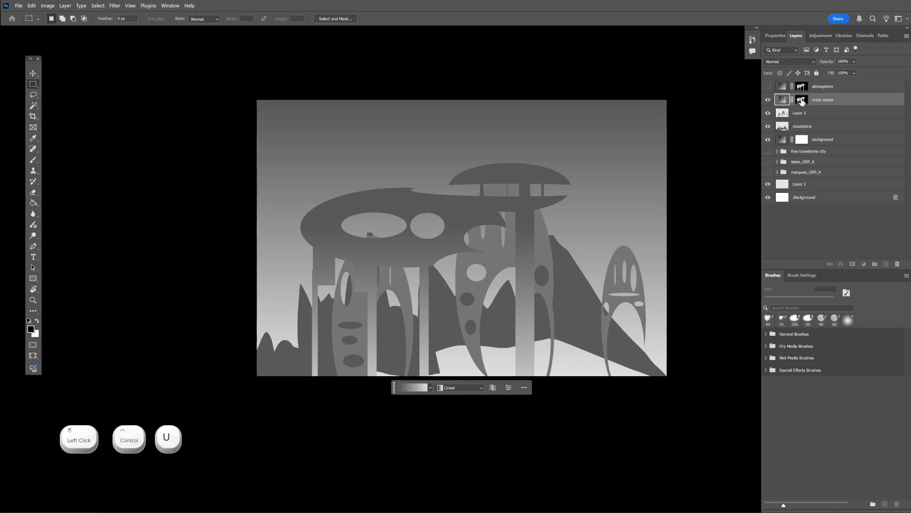
pyautogui.click(780, 100)
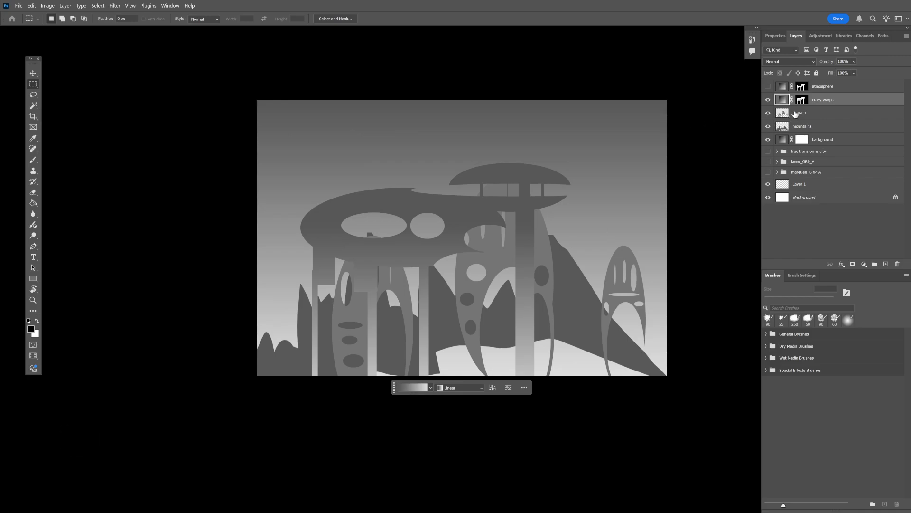
# Add an empty layer directly above Layer 3 and name it crazy warps, reusing the masked gradient layer's name
pyautogui.click(795, 115)
pyautogui.hotkey('ctrl', 'shift', 'n')
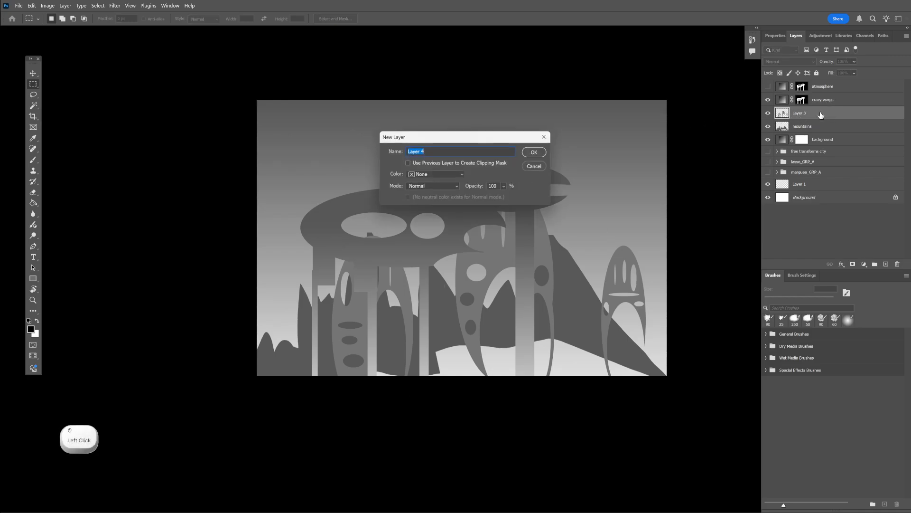
pyautogui.press('Return')
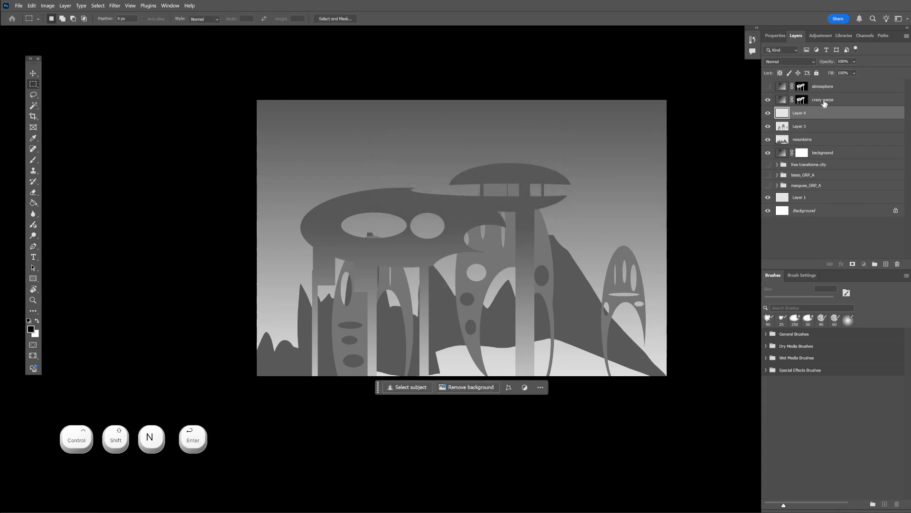
pyautogui.doubleClick(824, 101)
pyautogui.hotkey('ctrl', 'c')
pyautogui.click(801, 116)
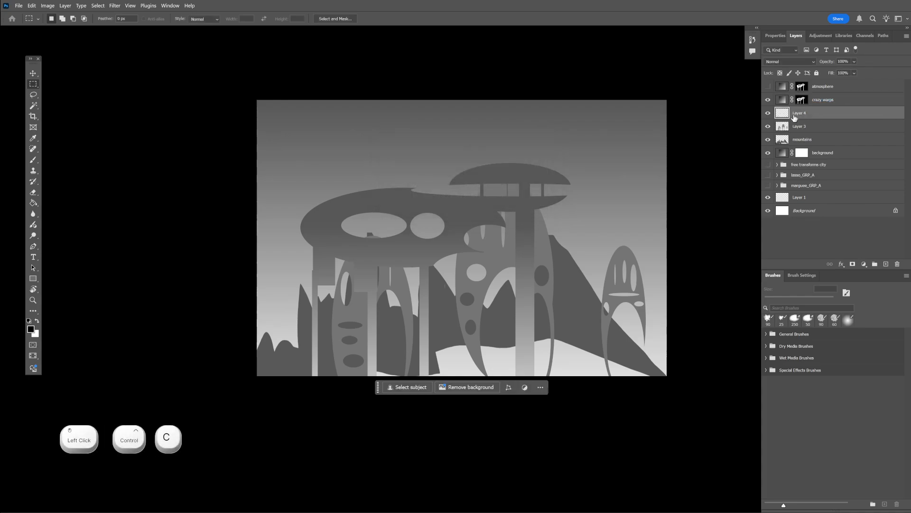
pyautogui.hotkey('ctrl', 'v')
# Merge the masked crazy warps gradient layer down into the empty crazy warps layer beneath it
pyautogui.click(824, 100)
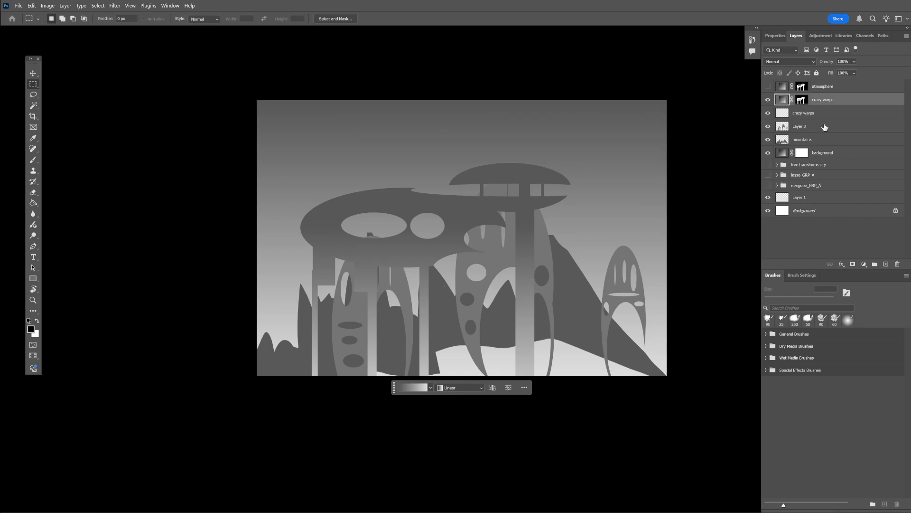
pyautogui.click(813, 114)
pyautogui.click(823, 101)
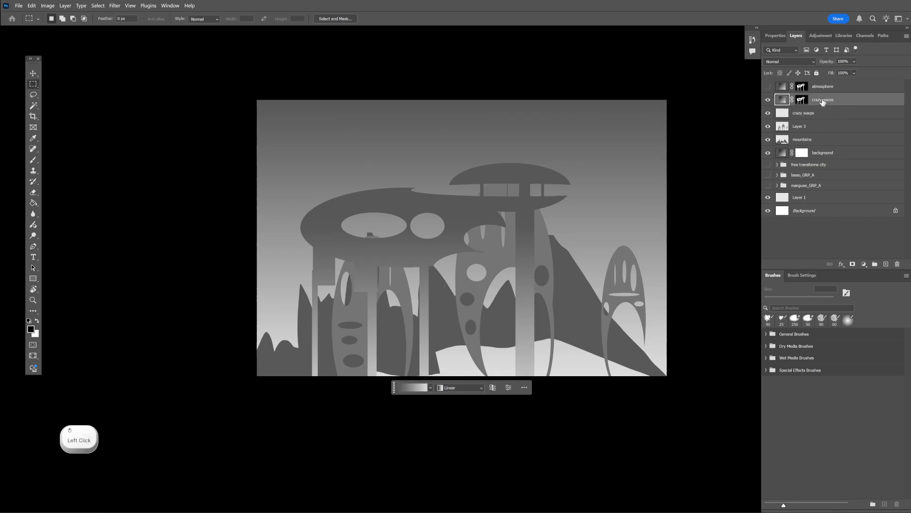
pyautogui.hotkey('ctrl', 'e')
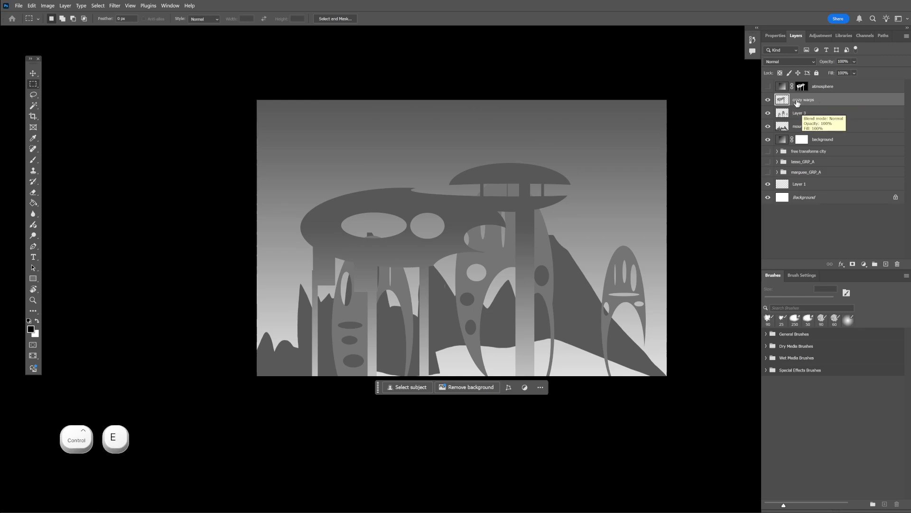
pyautogui.hotkey('ctrl', 'u')
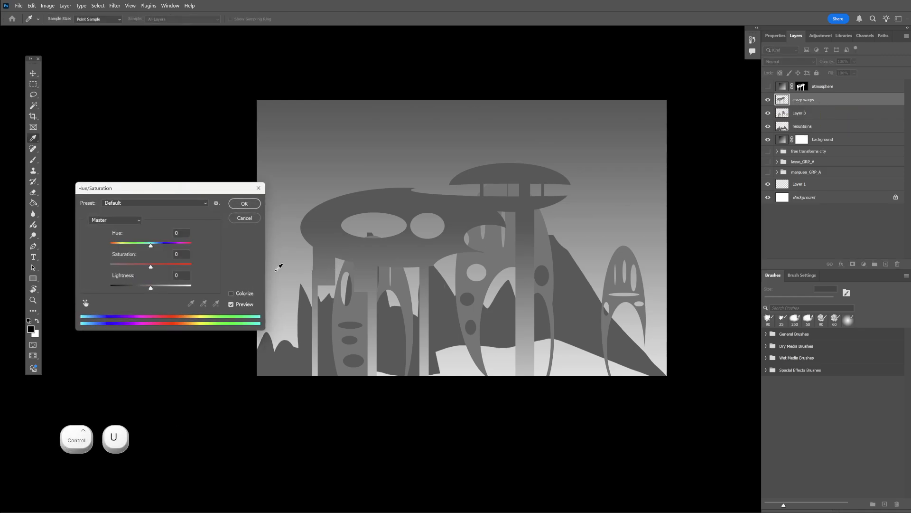
pyautogui.moveTo(150, 289)
pyautogui.mouseDown()
pyautogui.moveTo(163, 289)
pyautogui.moveTo(121, 297)
pyautogui.moveTo(155, 288)
pyautogui.mouseUp()
pyautogui.click(244, 218)
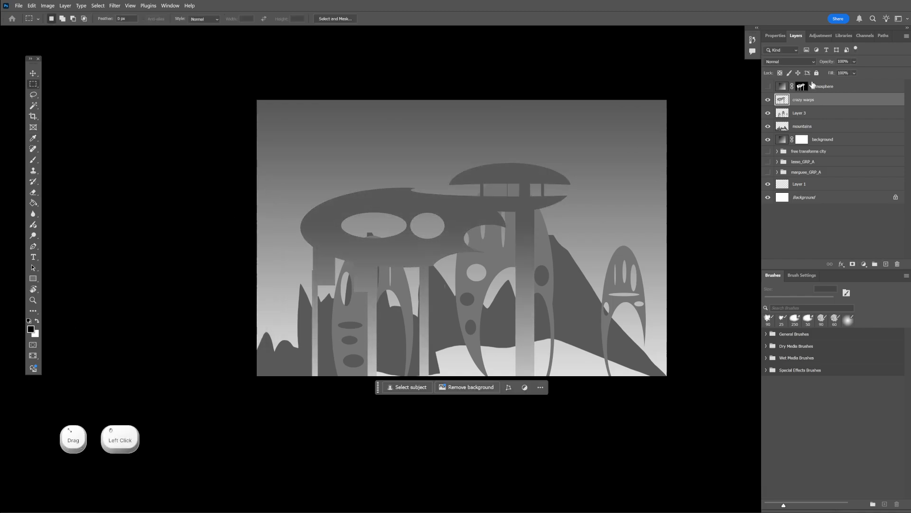
# Compare the scene with and without the atmosphere layer, leave the layer shown, and copy its name
pyautogui.click(768, 86)
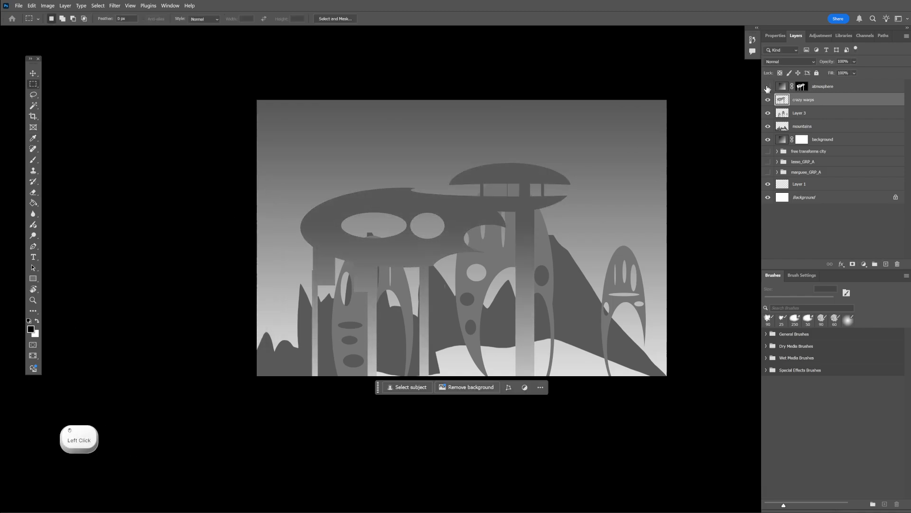
pyautogui.click(821, 89)
pyautogui.click(768, 86)
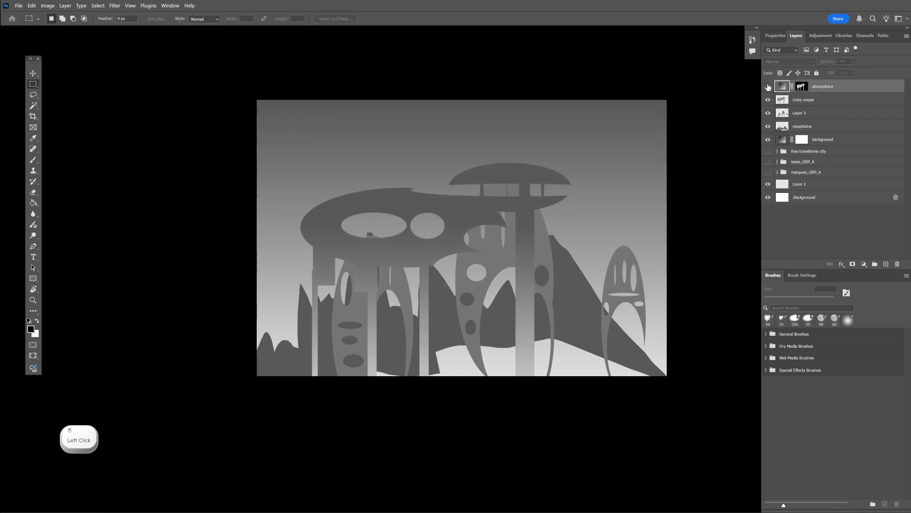
pyautogui.click(768, 87)
pyautogui.click(768, 86)
pyautogui.click(768, 87)
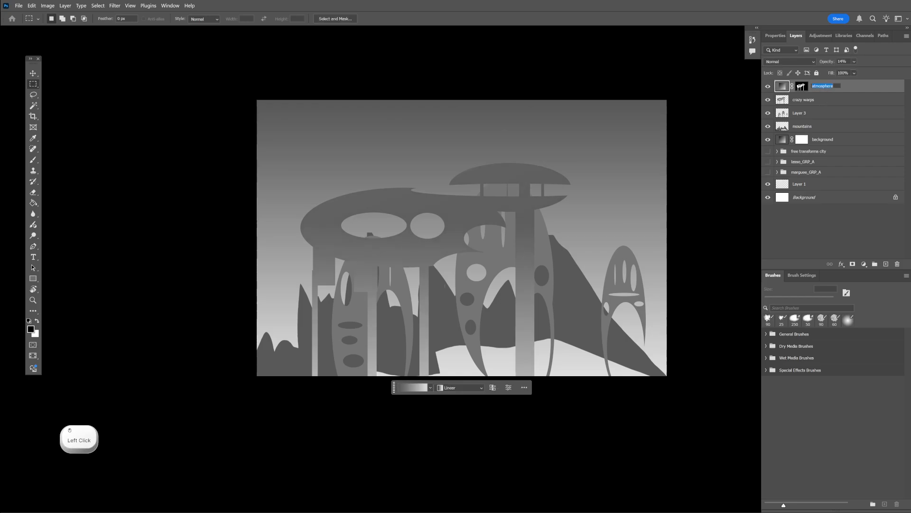
# Add an empty layer named atmosphere above crazy warps and merge the masked atmosphere layer down into it
pyautogui.click(821, 100)
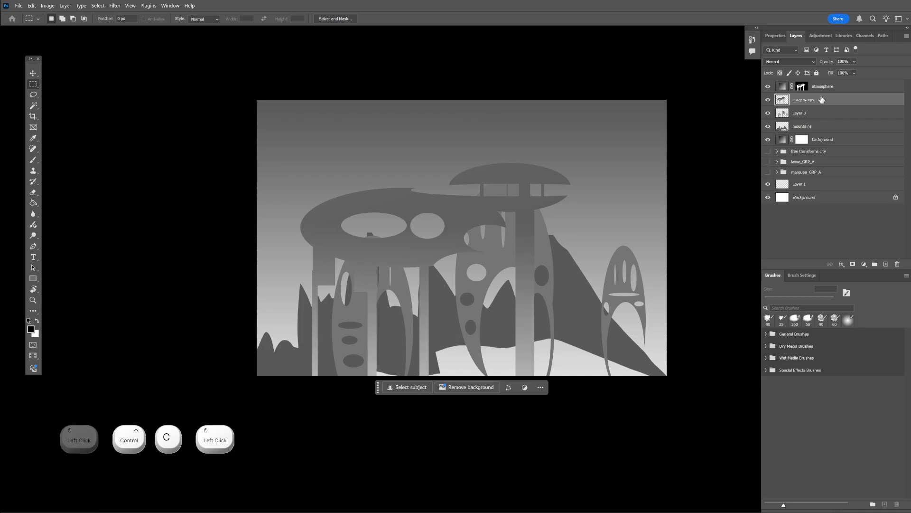
pyautogui.hotkey('ctrl', 'shift', 'n')
pyautogui.press('Return')
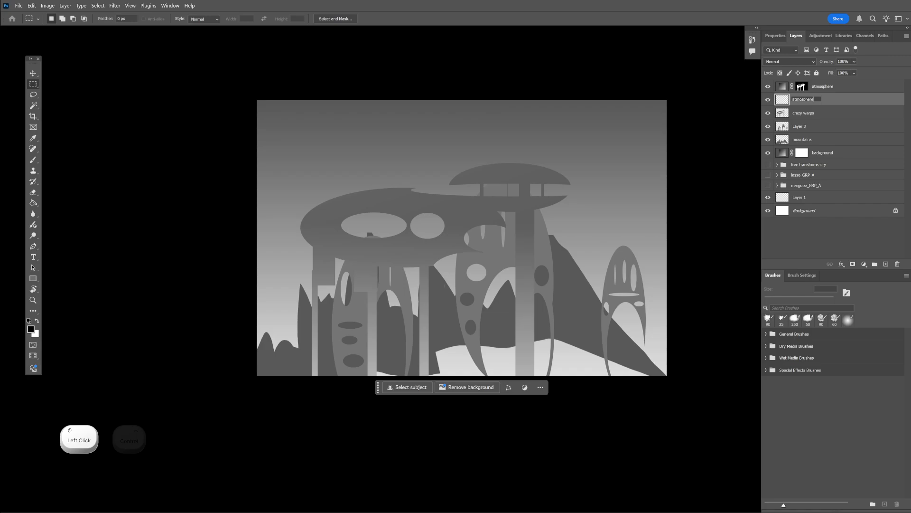
pyautogui.click(831, 85)
pyautogui.hotkey('ctrl', 'e')
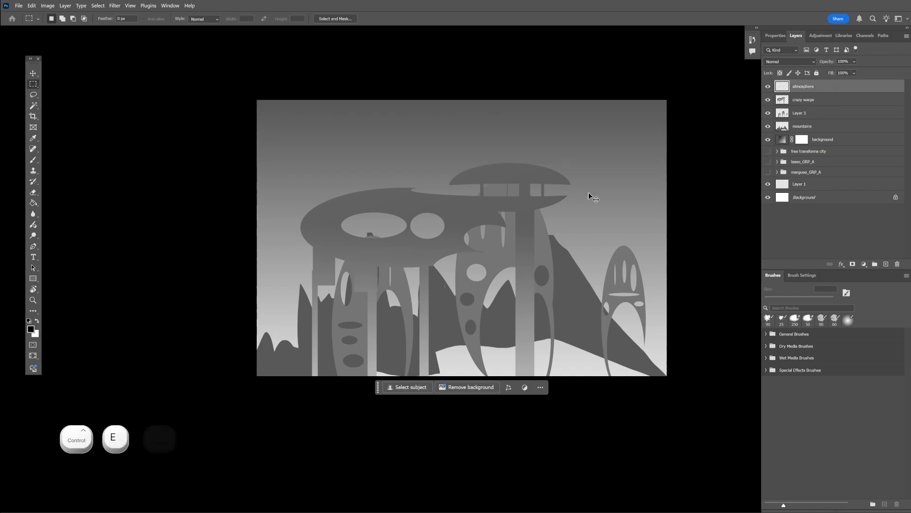
# Try lightness changes and Colorize with hue 140 and saturation 19 on the atmosphere layer, then apply Hue/Saturation with Colorize off
pyautogui.hotkey('ctrl', 'u')
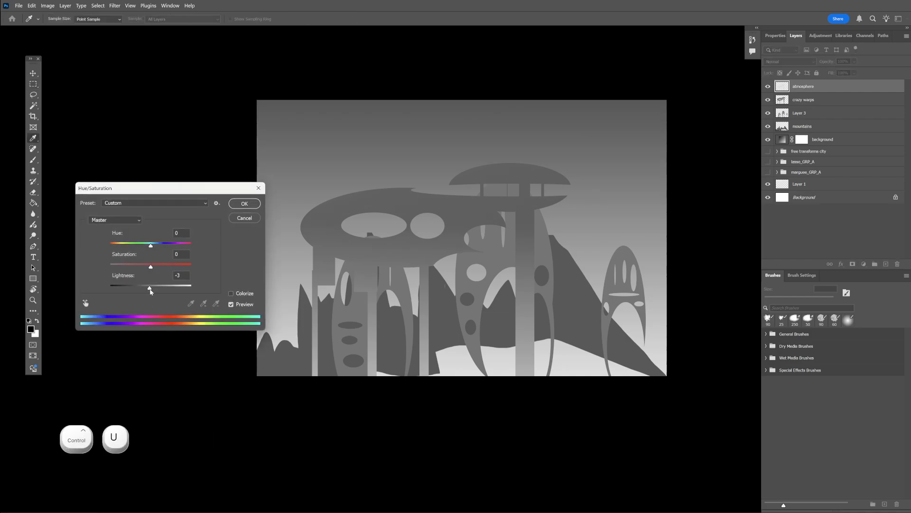
pyautogui.moveTo(150, 290)
pyautogui.mouseDown()
pyautogui.moveTo(93, 288)
pyautogui.moveTo(163, 287)
pyautogui.mouseUp()
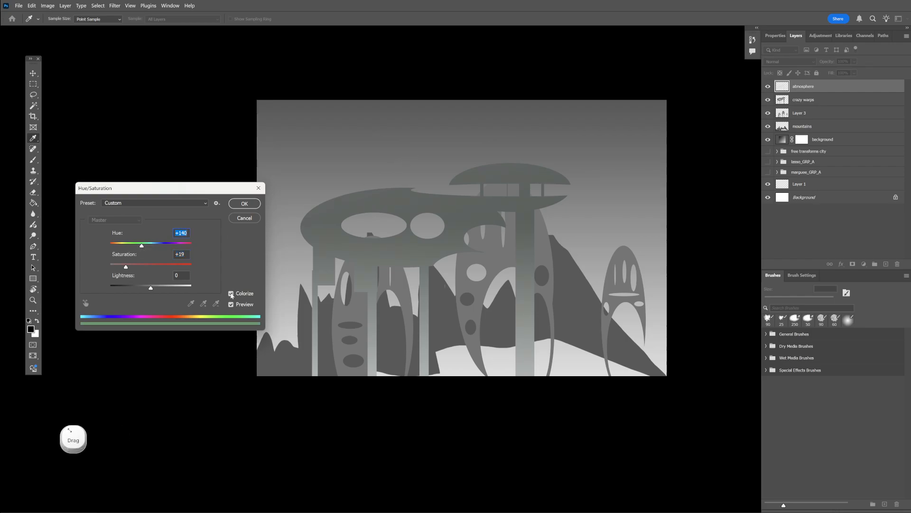
pyautogui.click(231, 294)
pyautogui.click(245, 204)
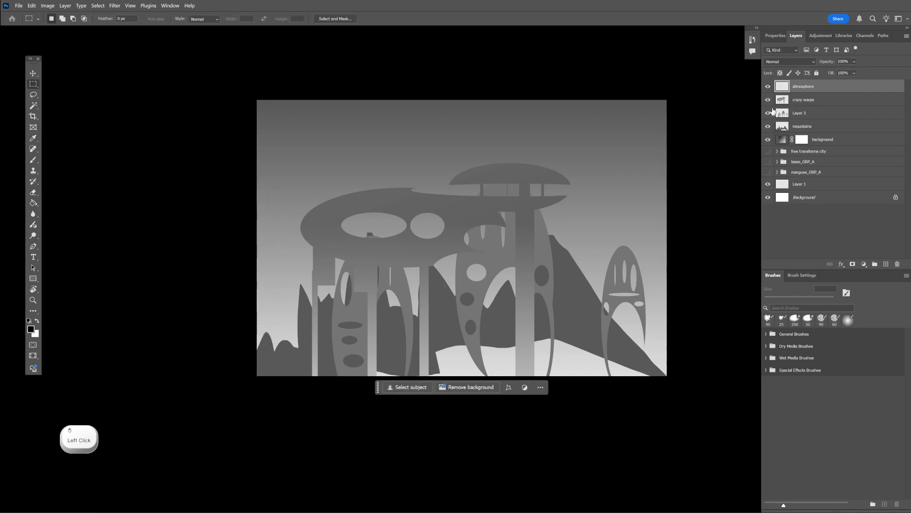
# Darken the atmosphere layer by applying a Hue/Saturation lightness of about -72
pyautogui.hotkey('ctrl', 'u')
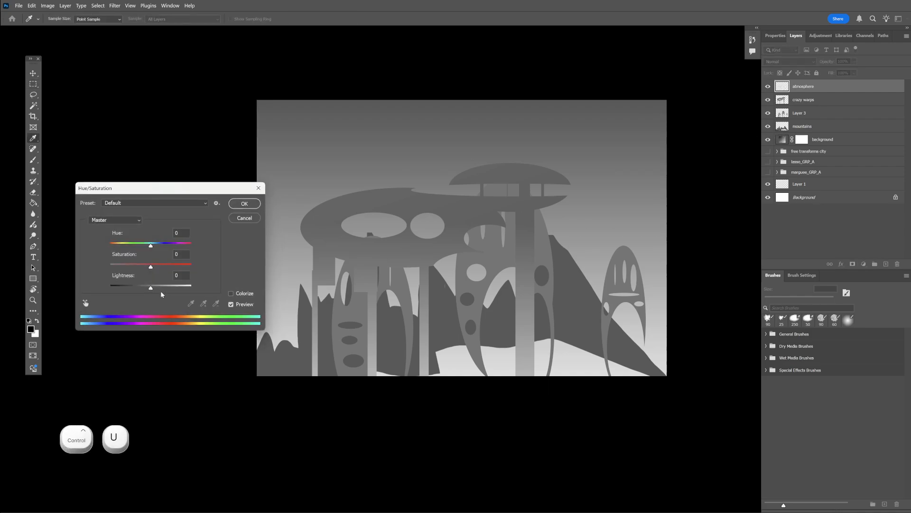
pyautogui.moveTo(128, 288); pyautogui.dragTo(99, 288)
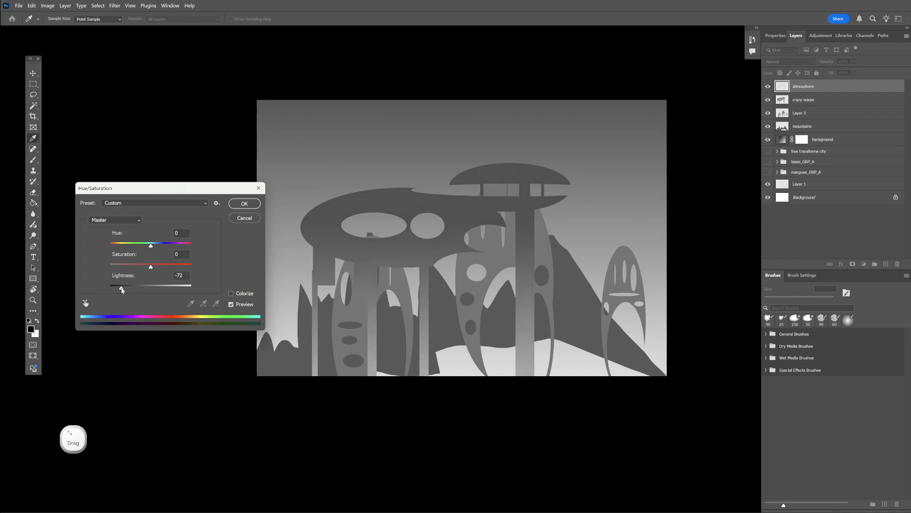
pyautogui.click(244, 203)
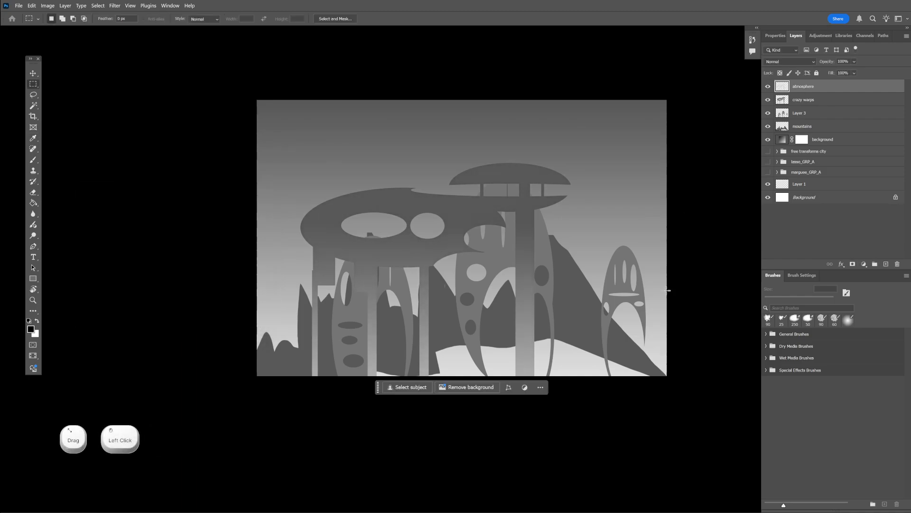
# Start a Warp transform on the mountains layer and pull its lower edge well below the canvas
pyautogui.click(823, 127)
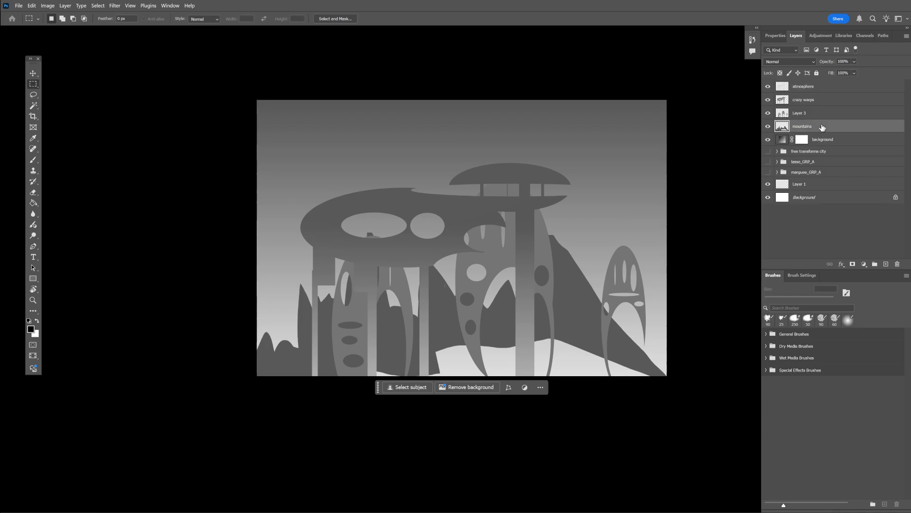
pyautogui.hotkey('ctrl', 't')
pyautogui.rightClick(545, 283)
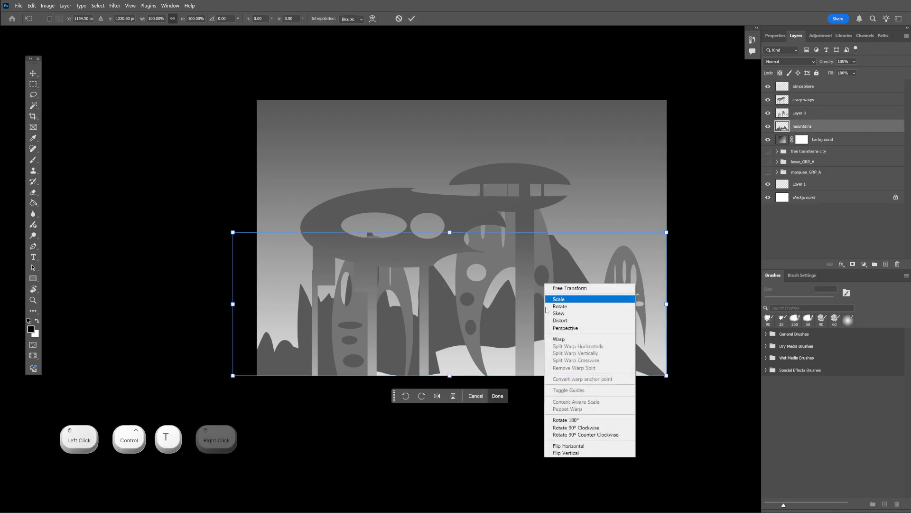
pyautogui.click(562, 339)
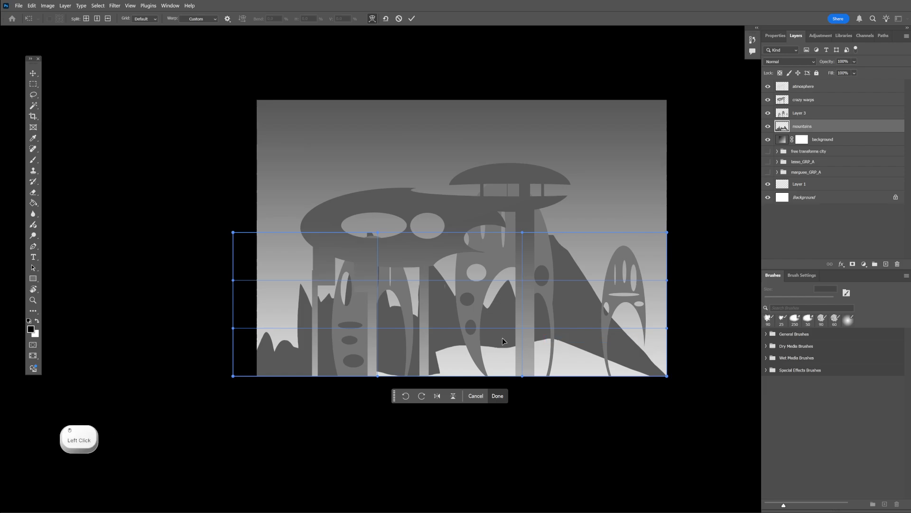
pyautogui.moveTo(513, 372); pyautogui.dragTo(511, 422)
pyautogui.click(436, 297)
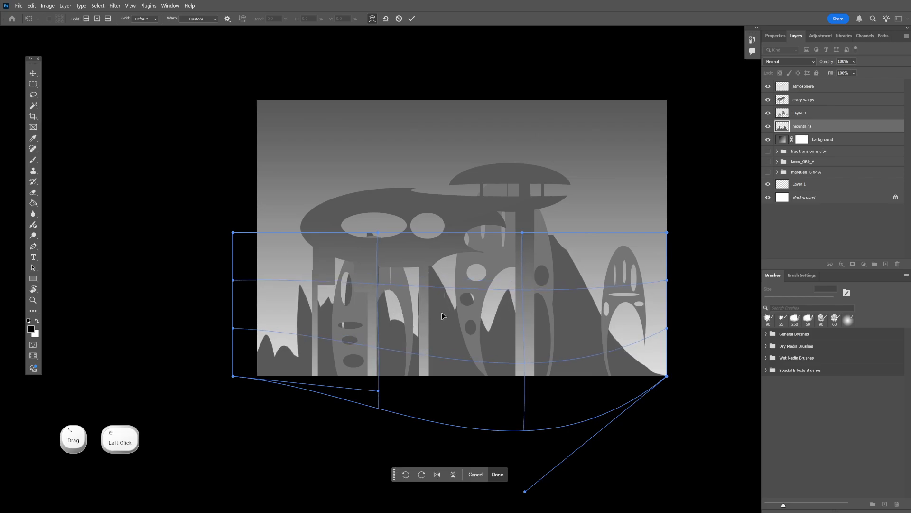
# Nudge the left-hand mountains within the warp and move the mesh's upper-left corner inward to the canvas edge
pyautogui.moveTo(443, 357)
pyautogui.mouseDown()
pyautogui.moveTo(438, 367)
pyautogui.moveTo(439, 356)
pyautogui.mouseUp()
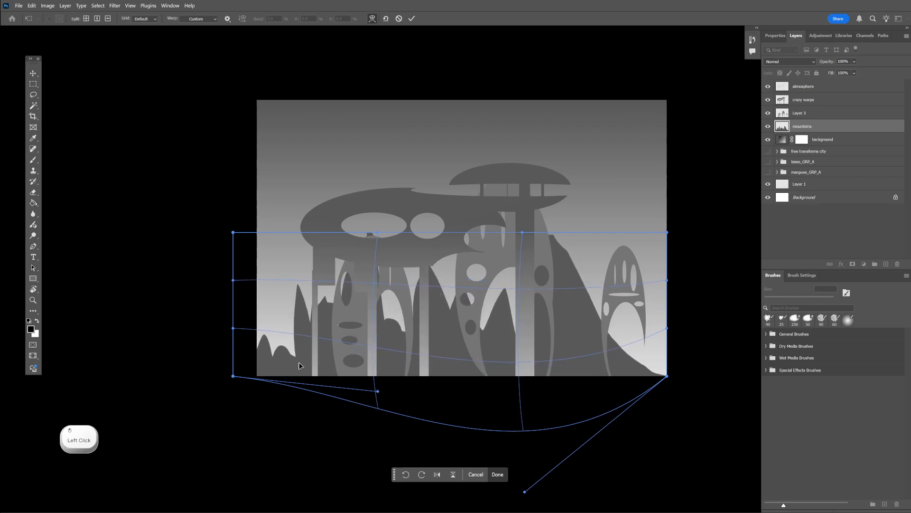
pyautogui.moveTo(299, 363)
pyautogui.mouseDown()
pyautogui.moveTo(281, 352)
pyautogui.moveTo(290, 358)
pyautogui.mouseUp()
pyautogui.moveTo(297, 306); pyautogui.dragTo(304, 302)
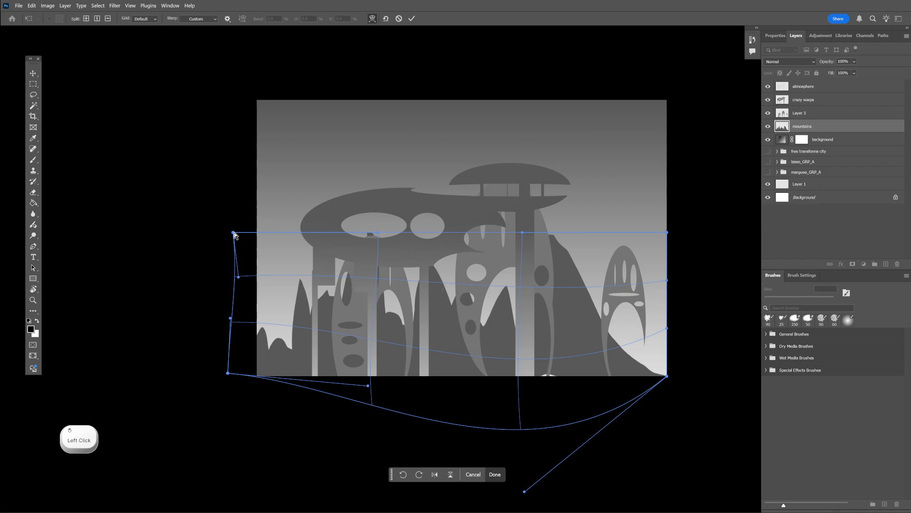
pyautogui.moveTo(234, 233); pyautogui.dragTo(262, 225)
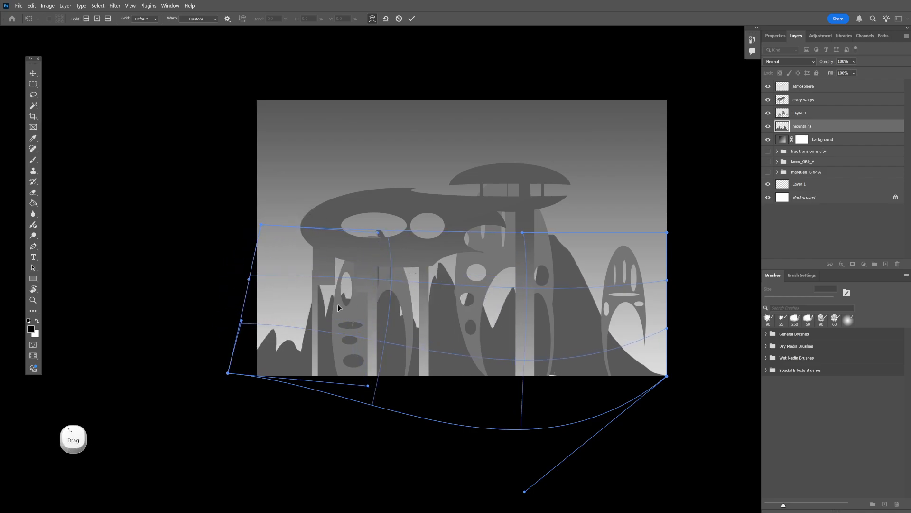
# Bend the mountain peaks to the right and stretch the mesh's upper-right side up and beyond the canvas edge
pyautogui.moveTo(338, 304); pyautogui.dragTo(413, 325)
pyautogui.moveTo(583, 249); pyautogui.dragTo(417, 175)
pyautogui.moveTo(431, 324); pyautogui.dragTo(480, 332)
pyautogui.moveTo(302, 337); pyautogui.dragTo(269, 312)
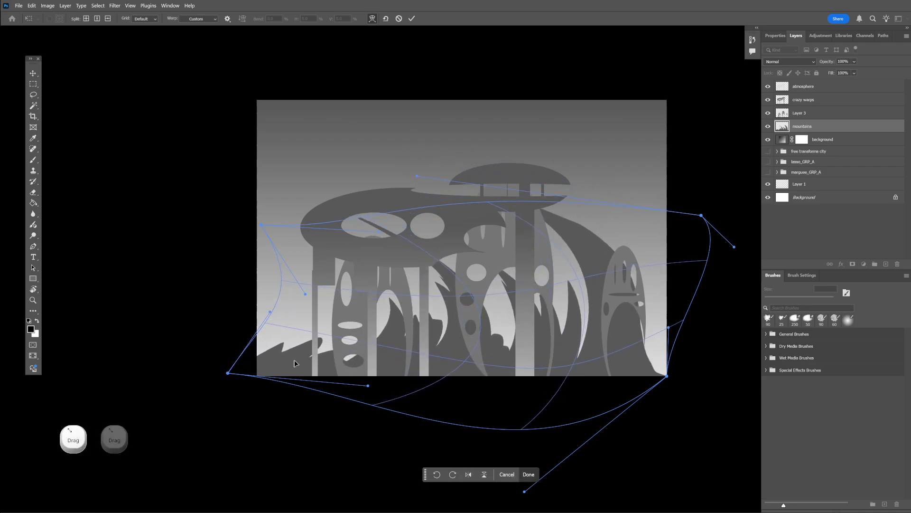
# Pull the mesh's lower corners outward, curve the large right mountain into an arch, and apply the warp
pyautogui.moveTo(228, 373); pyautogui.dragTo(190, 395)
pyautogui.moveTo(316, 342); pyautogui.dragTo(338, 329)
pyautogui.moveTo(379, 231); pyautogui.dragTo(471, 256)
pyautogui.moveTo(618, 236); pyautogui.dragTo(627, 261)
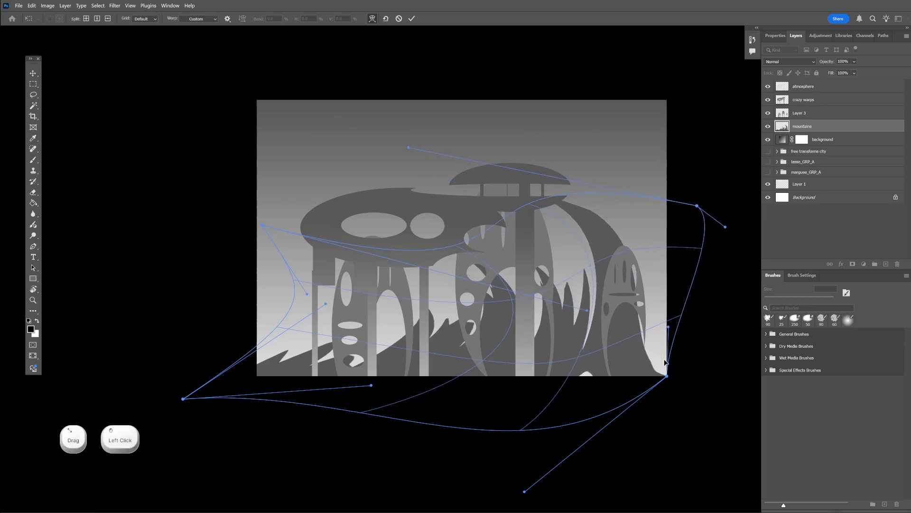
pyautogui.moveTo(665, 362); pyautogui.dragTo(704, 378)
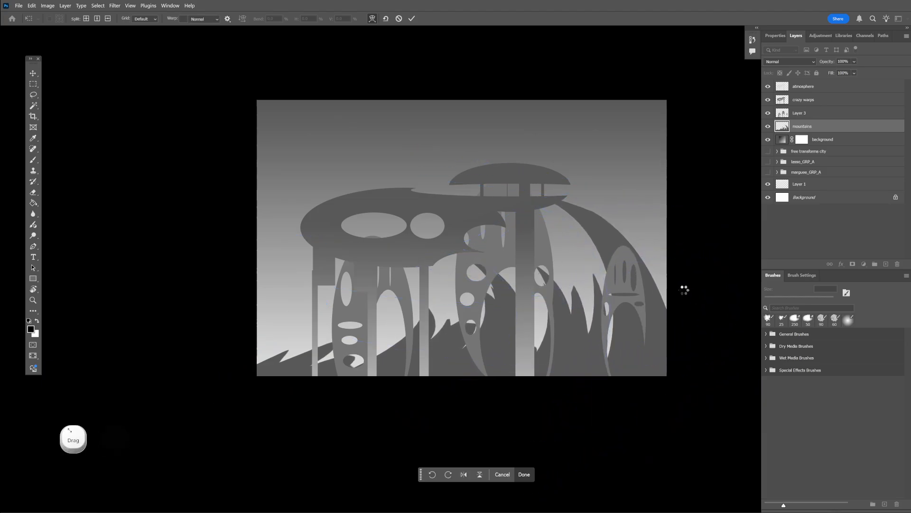
# Commit the mountains warp and shift the warped mountains slightly to the right behind the towers
pyautogui.press('Return')
pyautogui.press('v')
pyautogui.moveTo(580, 352); pyautogui.dragTo(615, 344)
pyautogui.click(331, 267)
pyautogui.click(134, 45)
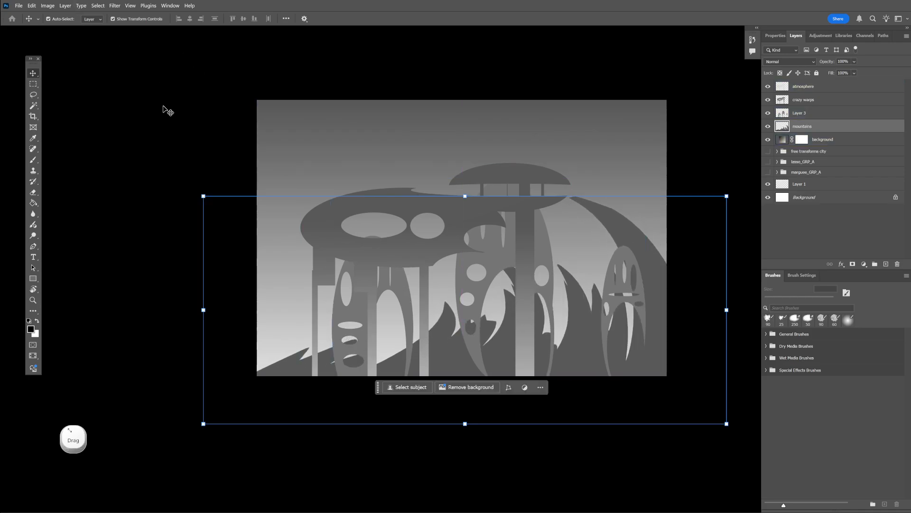
pyautogui.press('v')
pyautogui.moveTo(377, 211); pyautogui.dragTo(352, 185)
pyautogui.hotkey('ctrl', 'z')
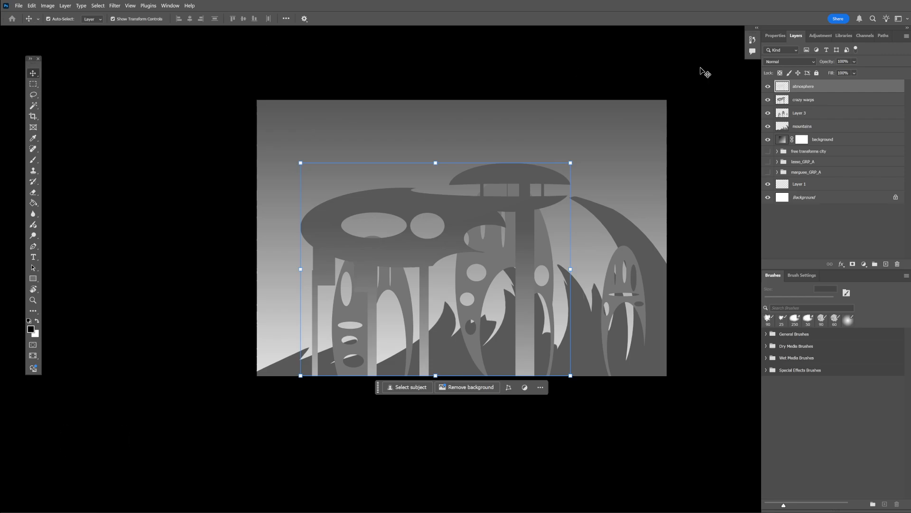
# Hide the atmosphere layer and move the crazy warps structure right until it extends past the canvas edge
pyautogui.click(768, 87)
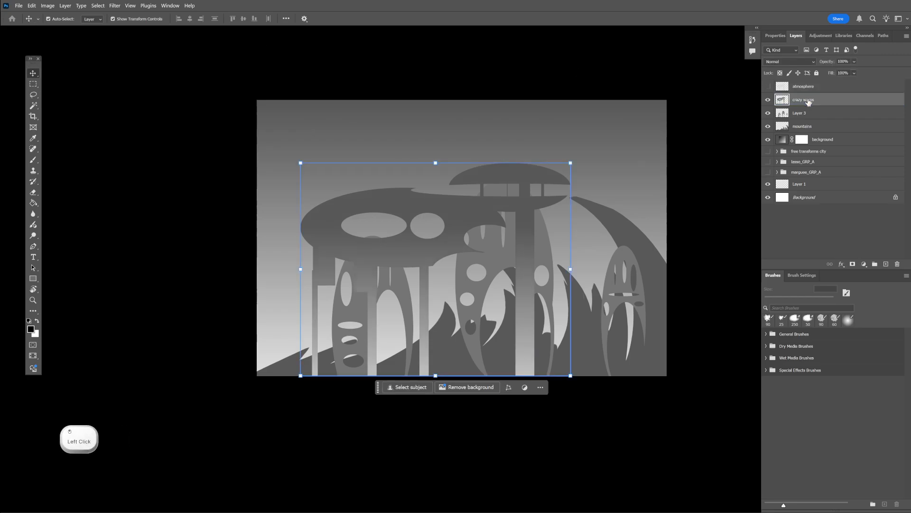
pyautogui.moveTo(415, 253); pyautogui.dragTo(552, 279)
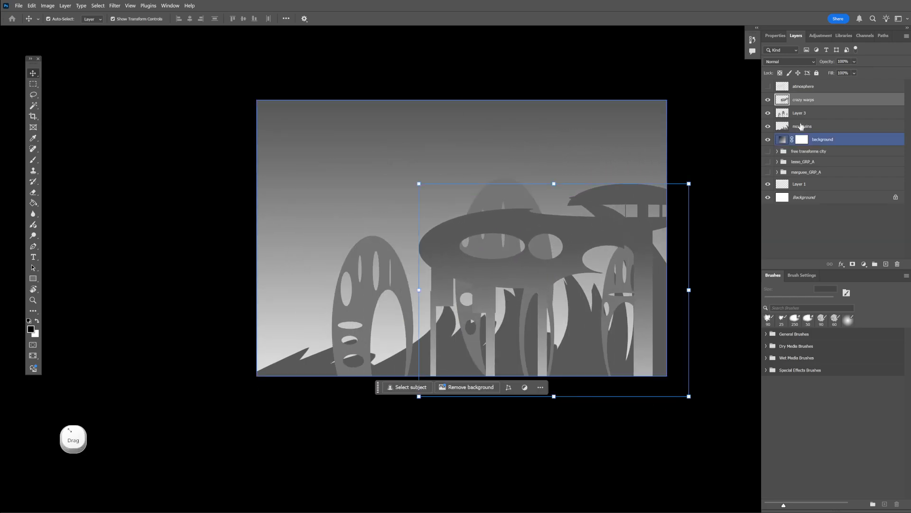
# Move the perforated arch buildings on Layer 3 toward the left side of the canvas and scale them down
pyautogui.click(388, 279)
pyautogui.moveTo(386, 284); pyautogui.dragTo(407, 278)
pyautogui.hotkey('ctrl', 't')
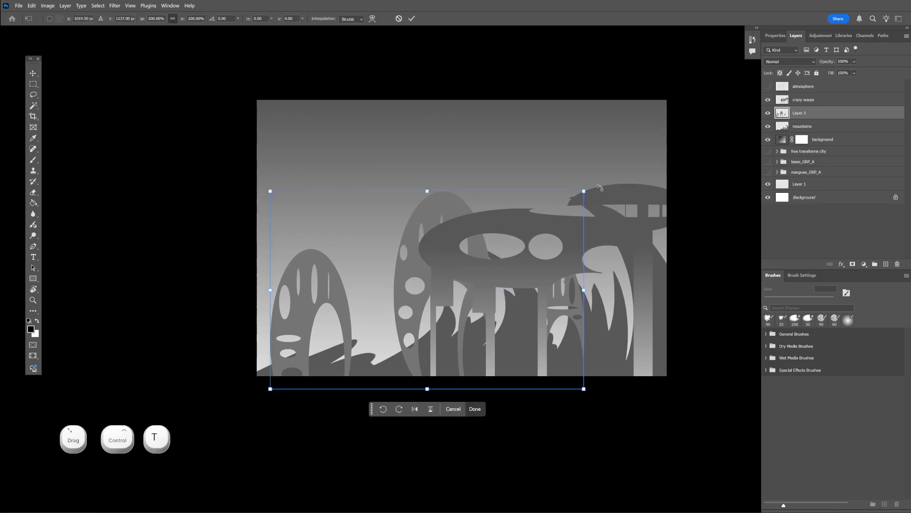
pyautogui.moveTo(586, 190); pyautogui.dragTo(481, 277)
# Duplicate the arch buildings layer, place the copy beneath the large platform structure, and scale the copy down further
pyautogui.moveTo(375, 318); pyautogui.dragTo(568, 307)
pyautogui.press('Return')
pyautogui.hotkey('ctrl', 'j')
pyautogui.hotkey('ctrl', 't')
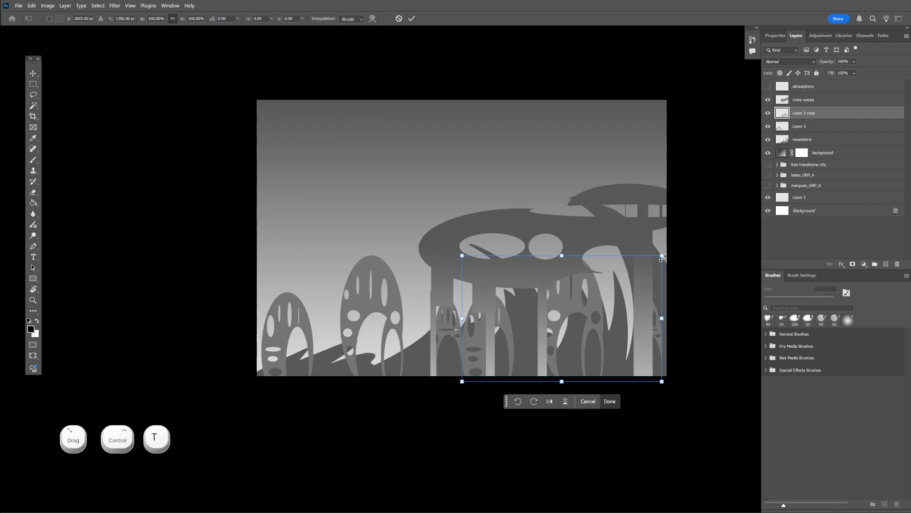
pyautogui.moveTo(662, 258); pyautogui.dragTo(614, 287)
pyautogui.moveTo(529, 321)
pyautogui.mouseDown()
pyautogui.moveTo(545, 310)
pyautogui.moveTo(514, 324)
pyautogui.moveTo(523, 321)
pyautogui.mouseUp()
pyautogui.hotkey('ctrl', 'Return')
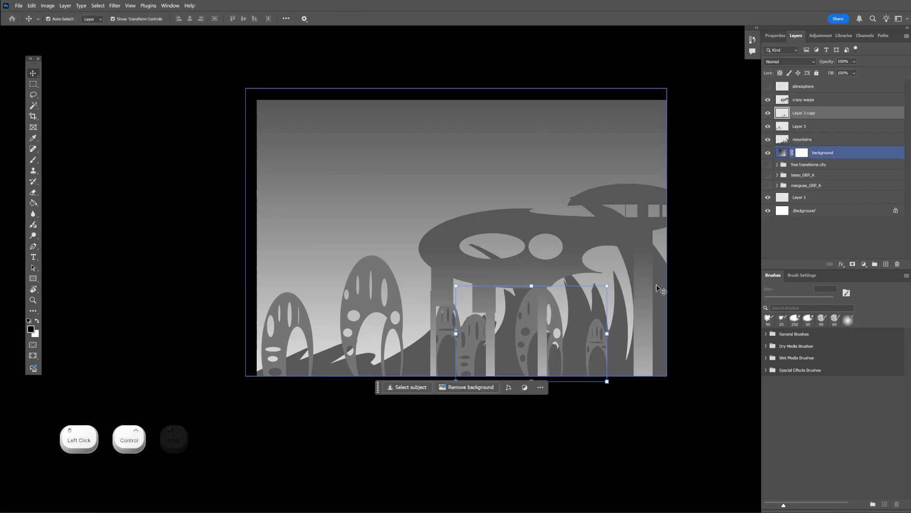
# Lighten the crazy warps layer slightly with a Hue/Saturation adjustment and deselect all layers
pyautogui.click(812, 100)
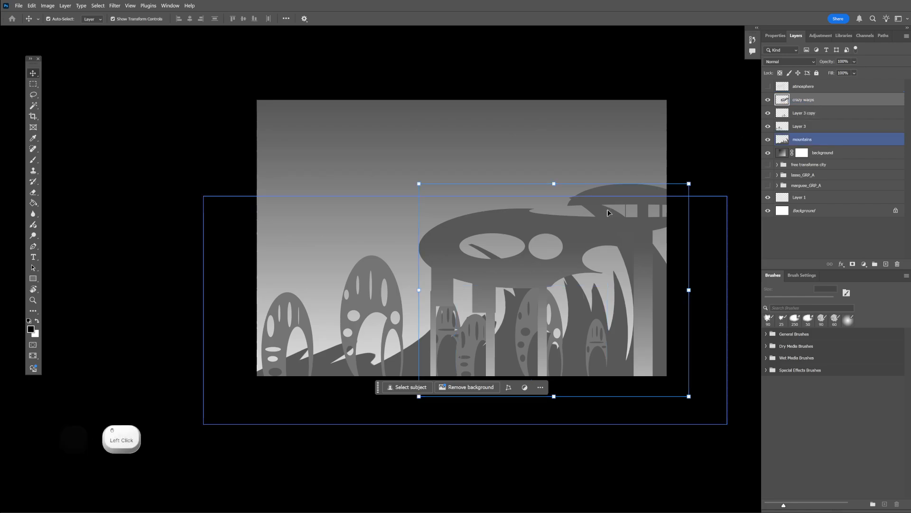
pyautogui.hotkey('ctrl', 'u')
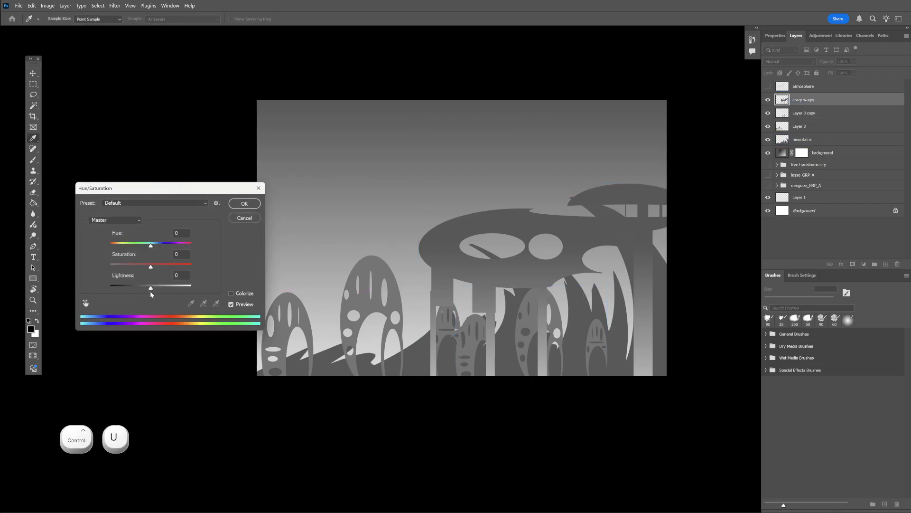
pyautogui.moveTo(150, 290)
pyautogui.mouseDown()
pyautogui.moveTo(115, 290)
pyautogui.moveTo(181, 294)
pyautogui.moveTo(118, 300)
pyautogui.moveTo(171, 300)
pyautogui.moveTo(154, 300)
pyautogui.mouseUp()
pyautogui.click(245, 203)
pyautogui.press('v')
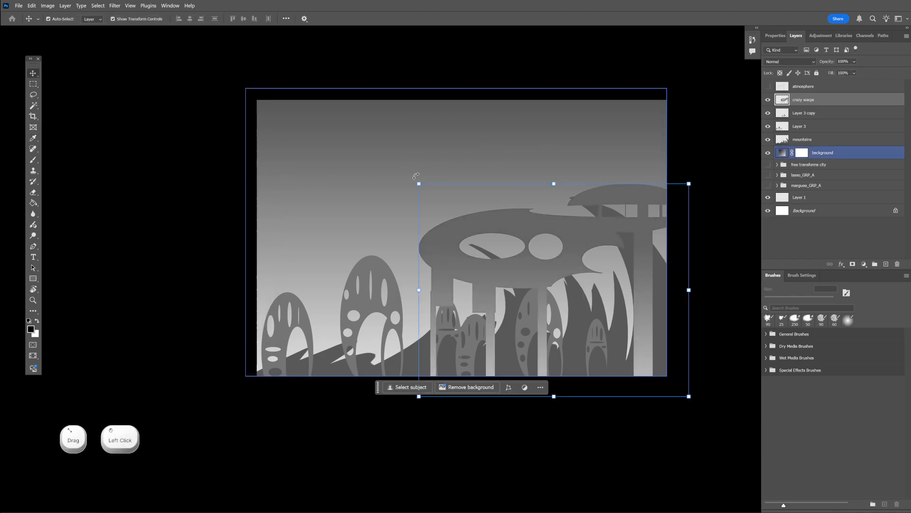
pyautogui.click(723, 265)
pyautogui.click(475, 322)
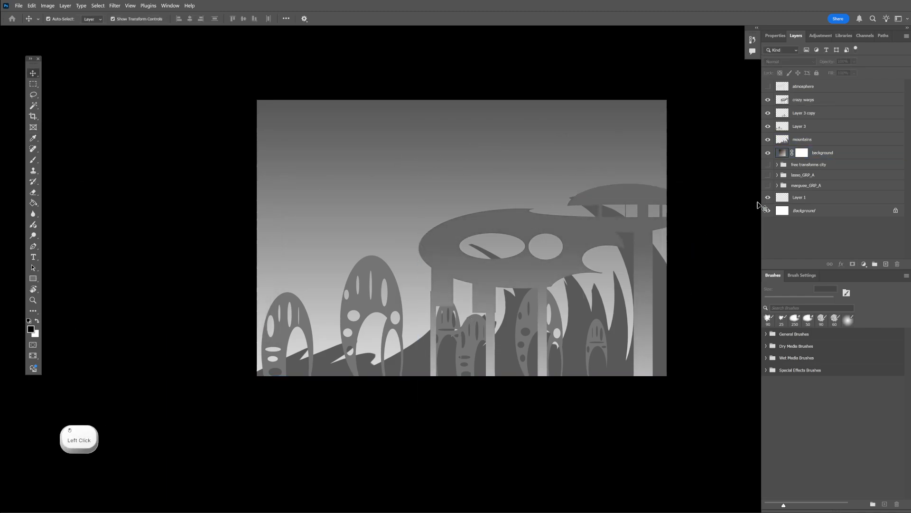